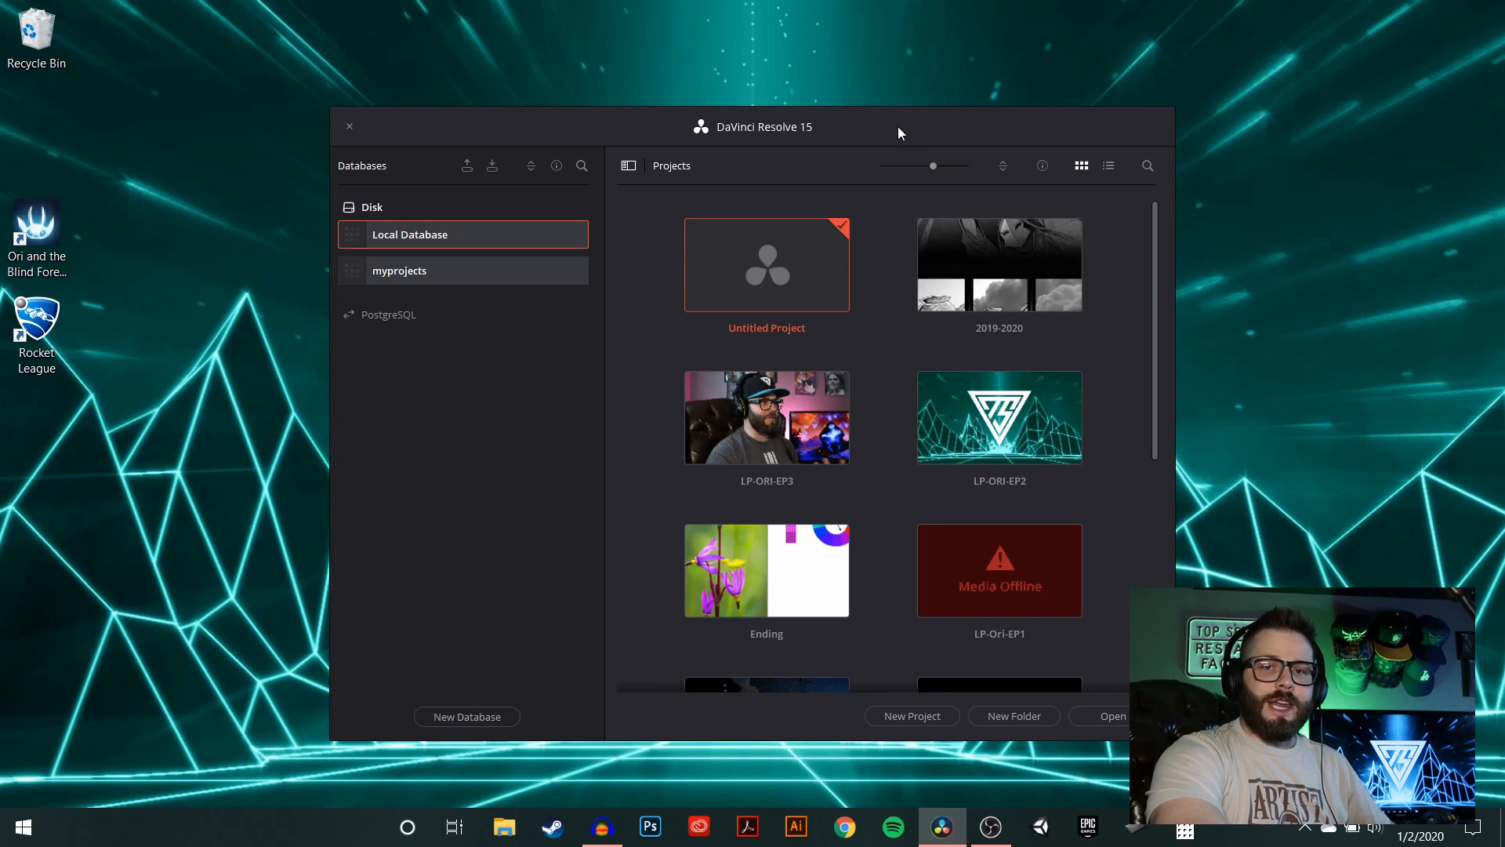
- Toggle the visibility of the database list and browse the projects stored in the Local Database
drag(898, 127, 1035, 121)
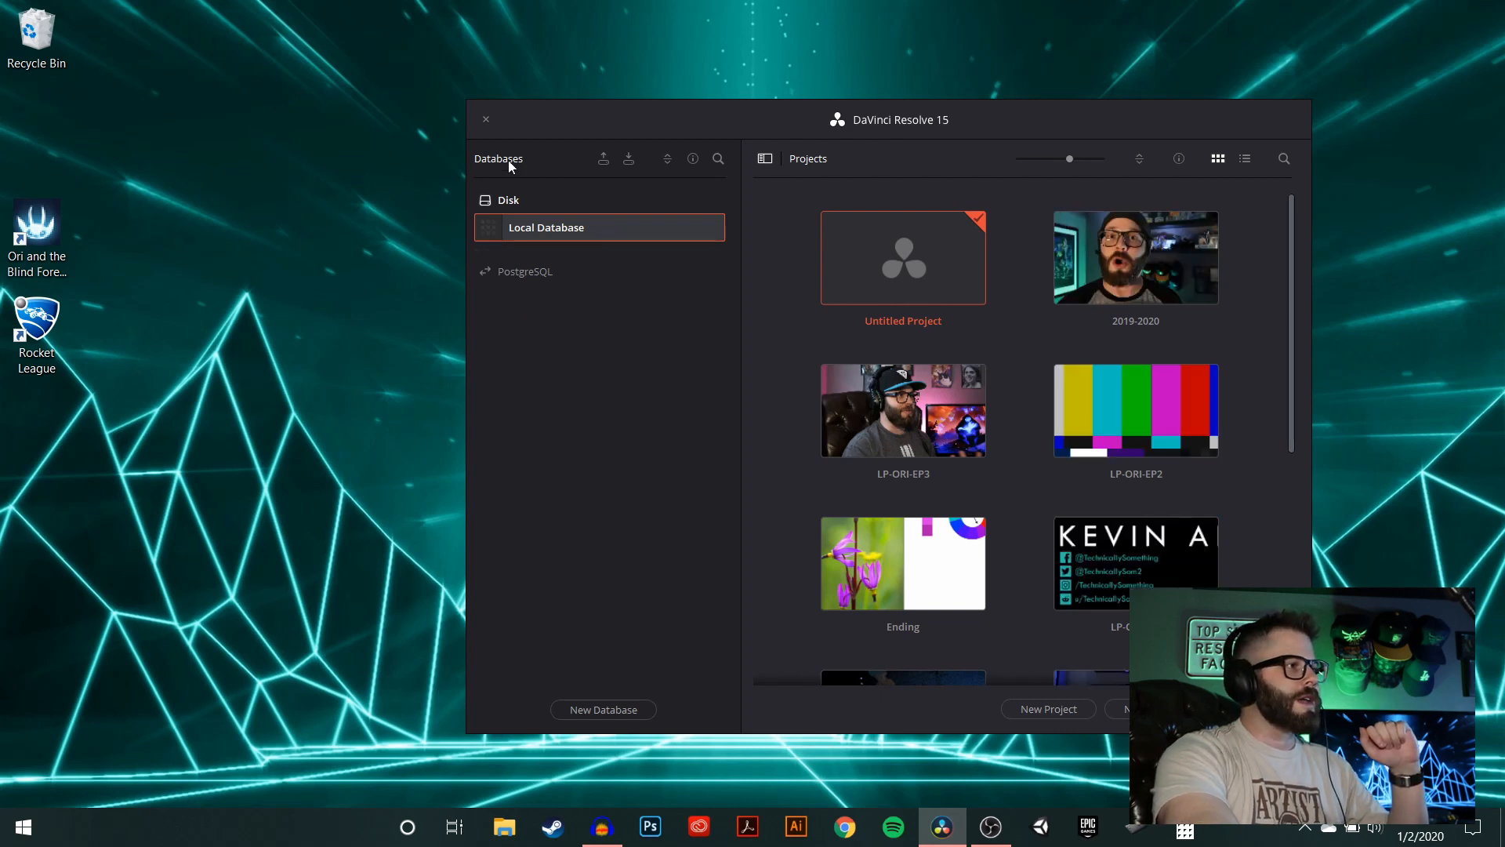
click(765, 159)
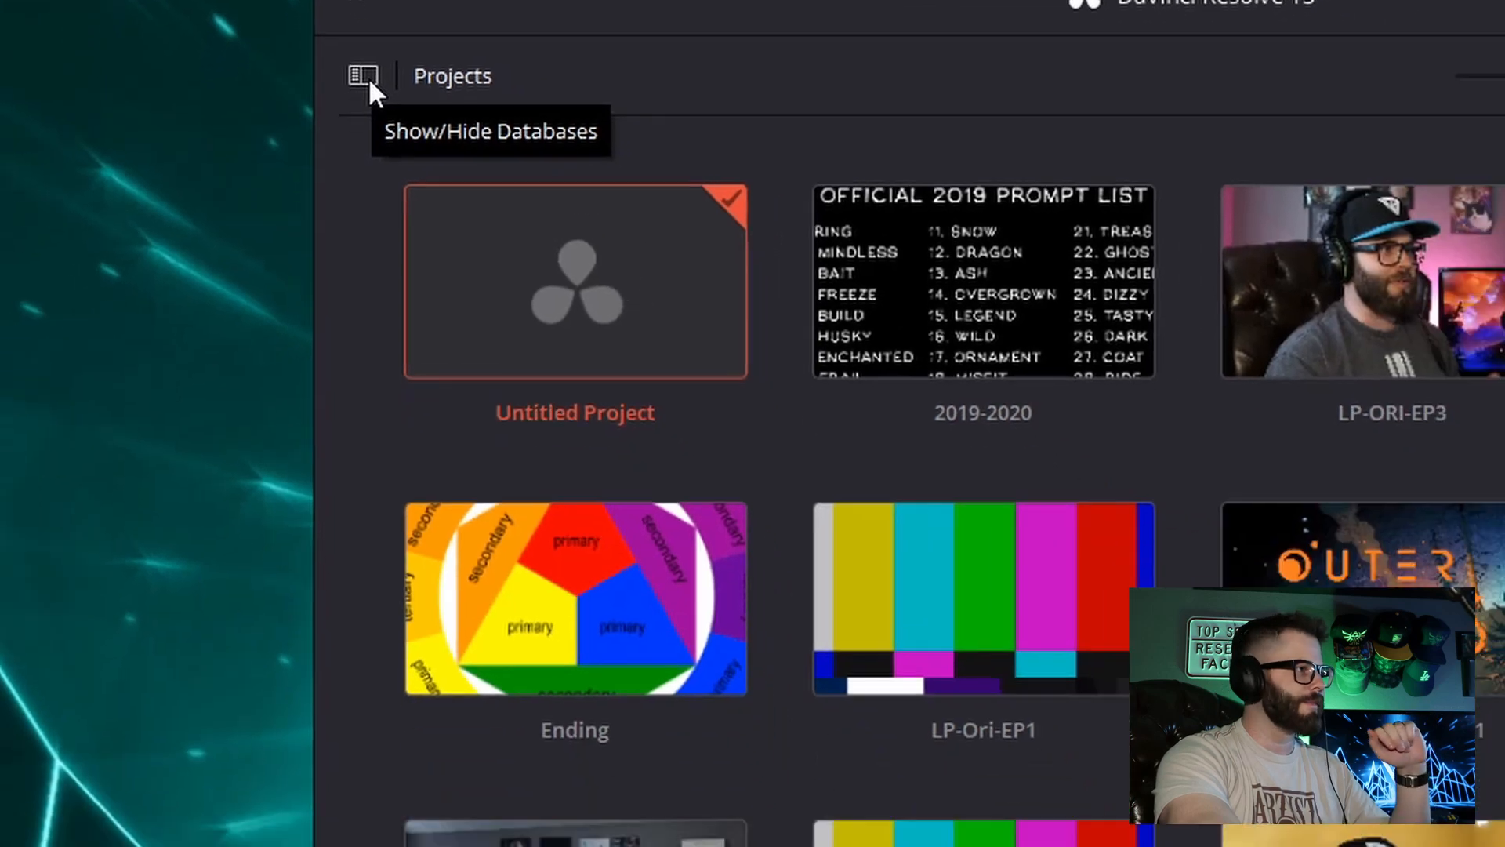
click(578, 438)
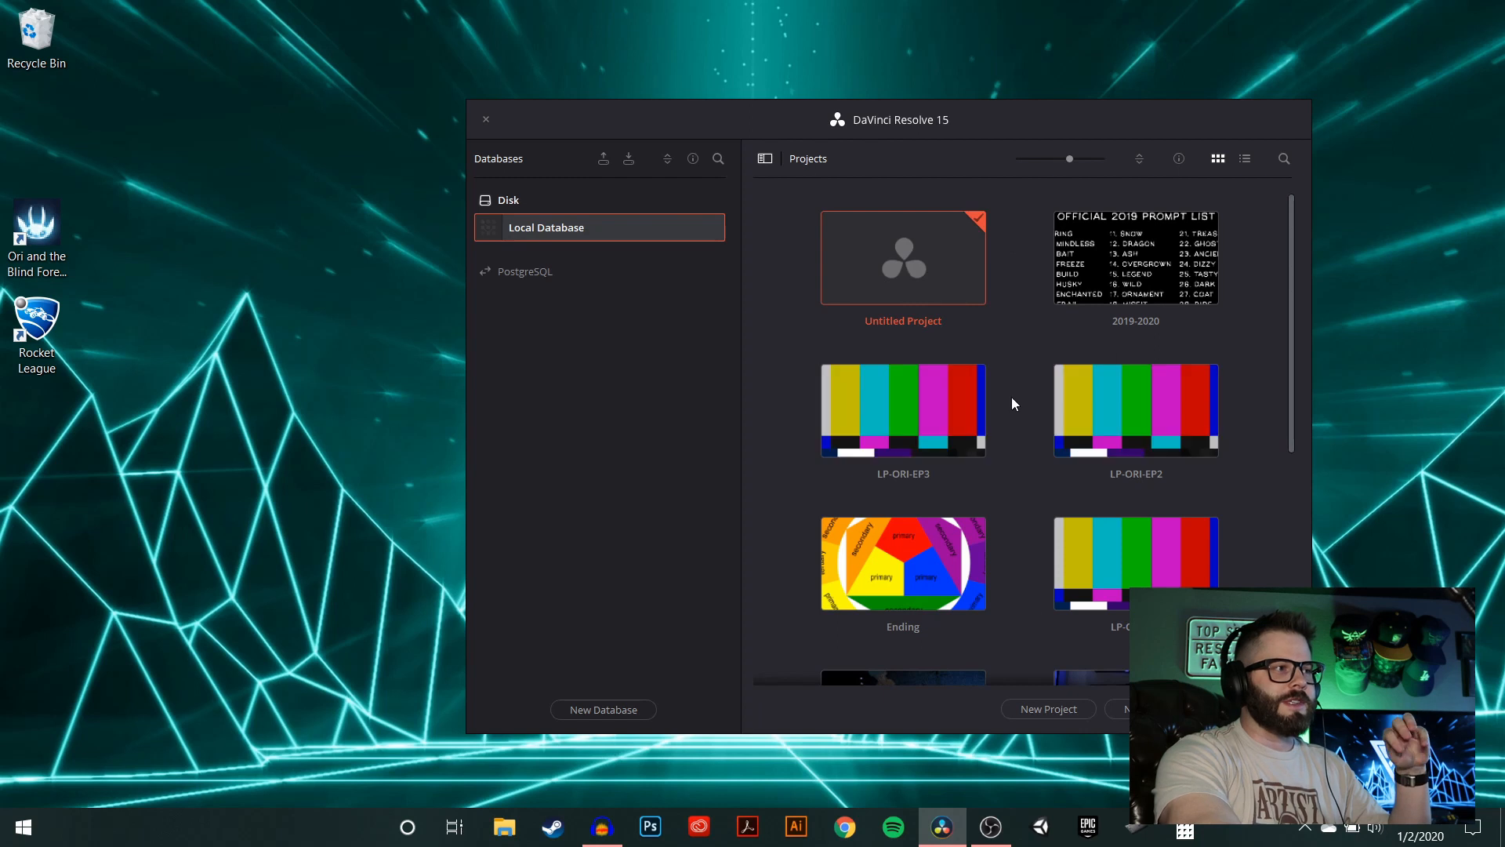
scroll(1031, 392, down, 5)
scroll(1032, 392, up, 5)
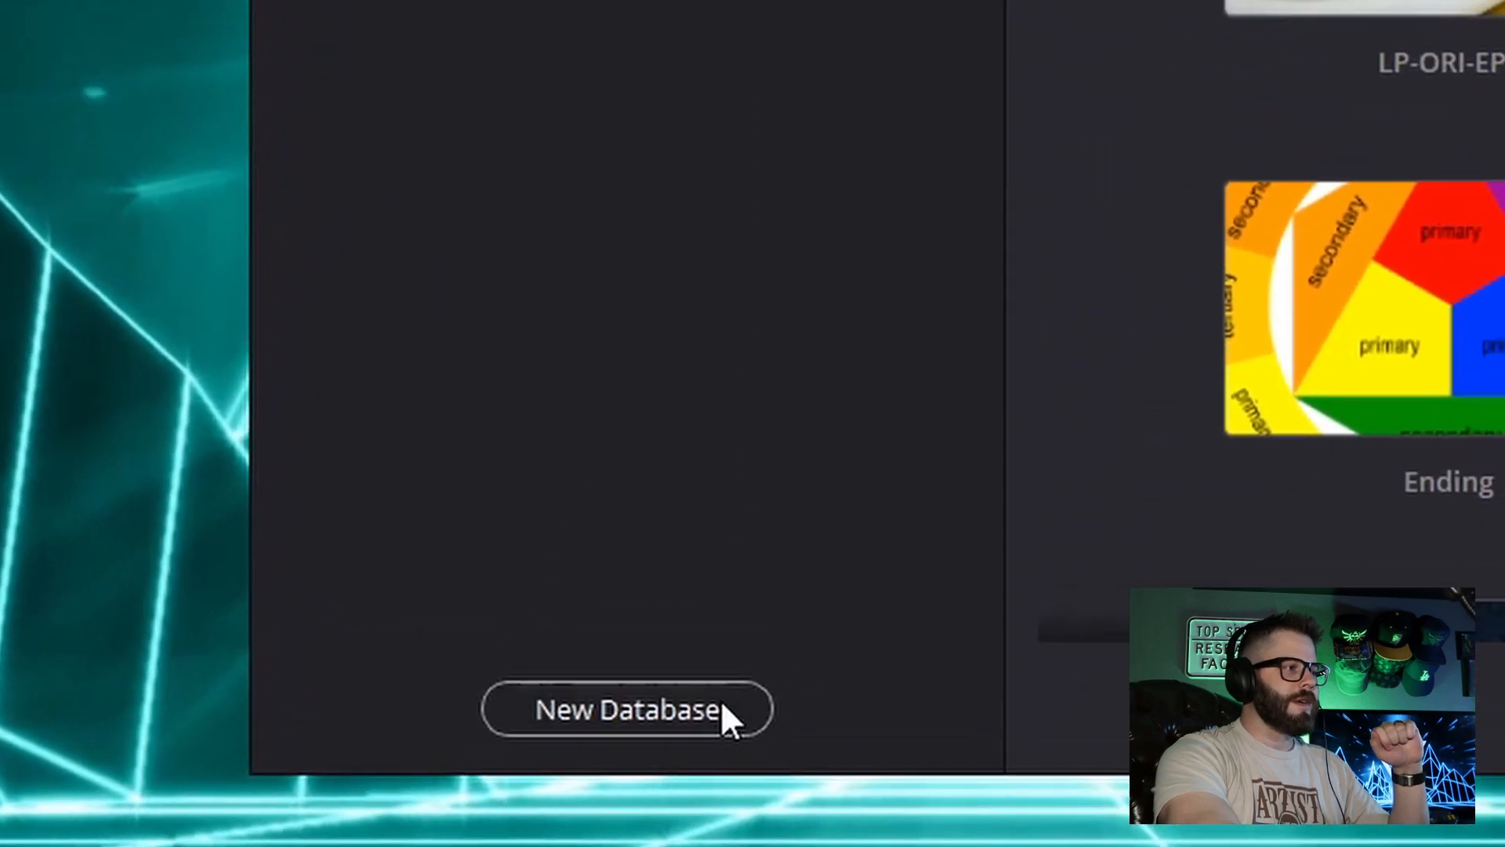
- Start creating a new Disk database and name it myprojects
click(687, 721)
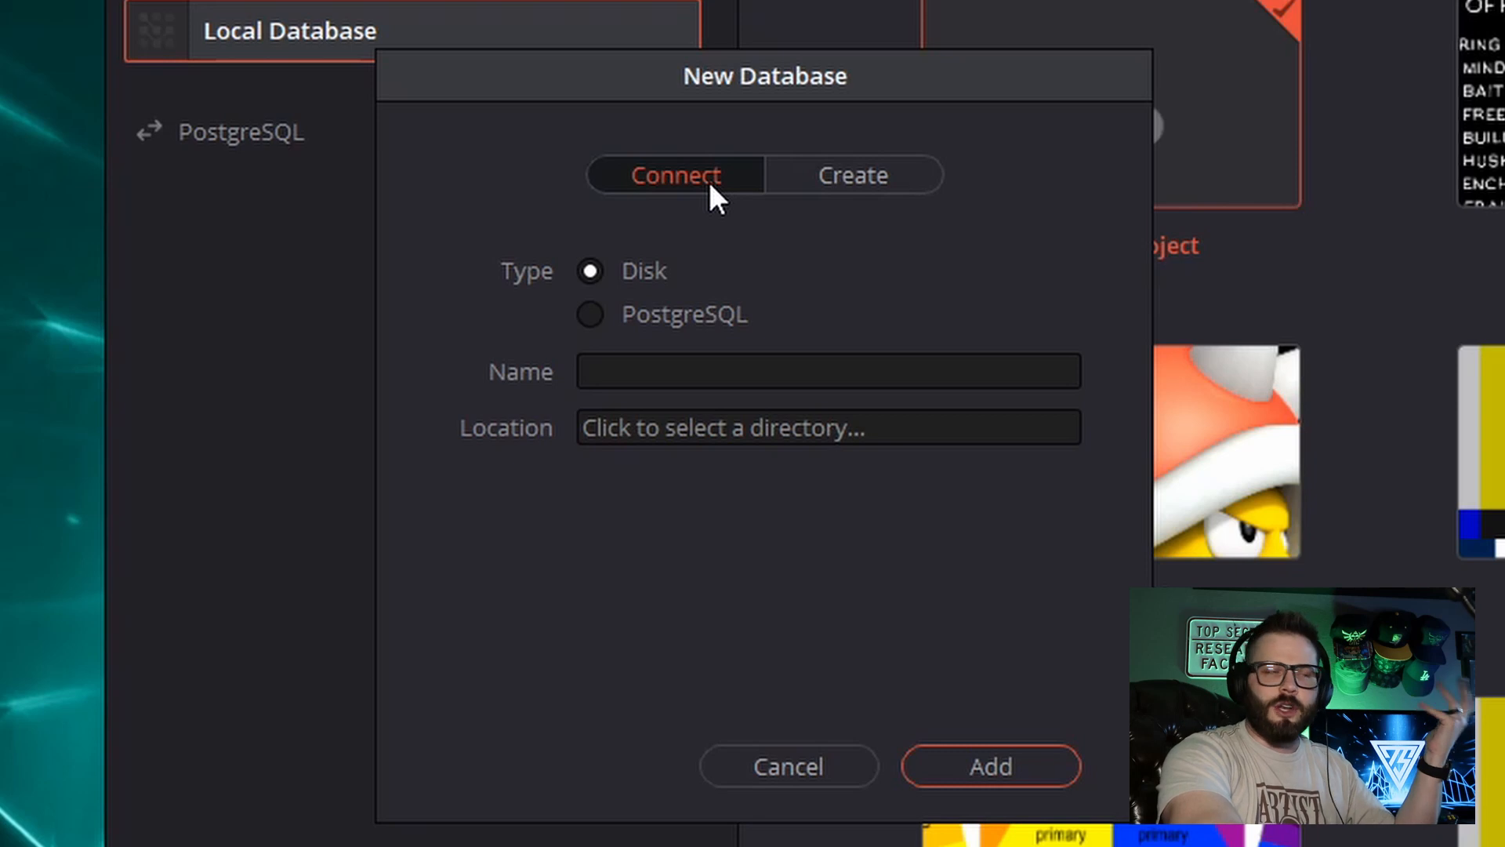
click(861, 181)
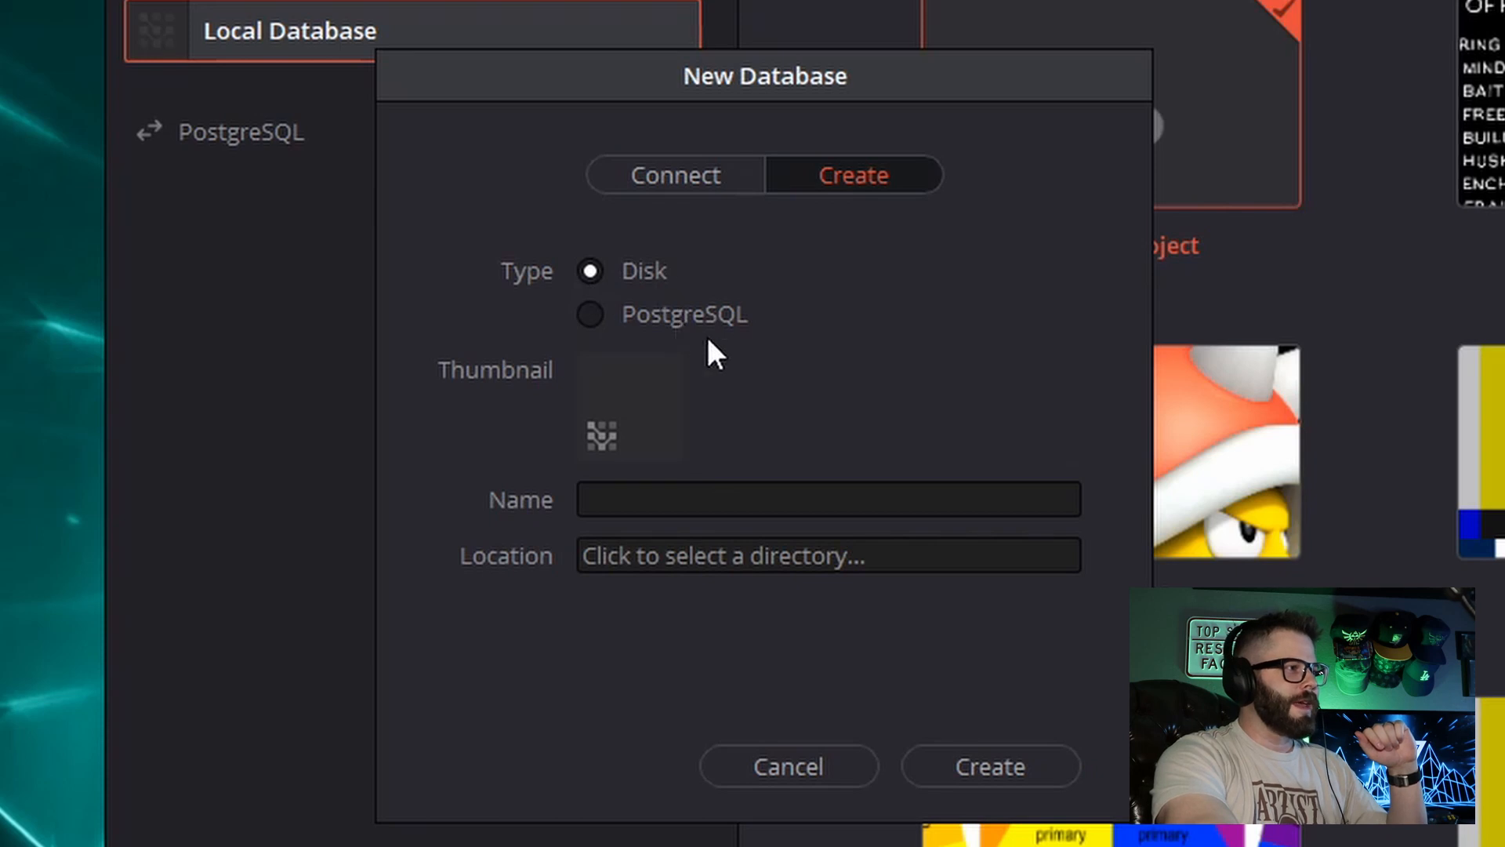
click(650, 500)
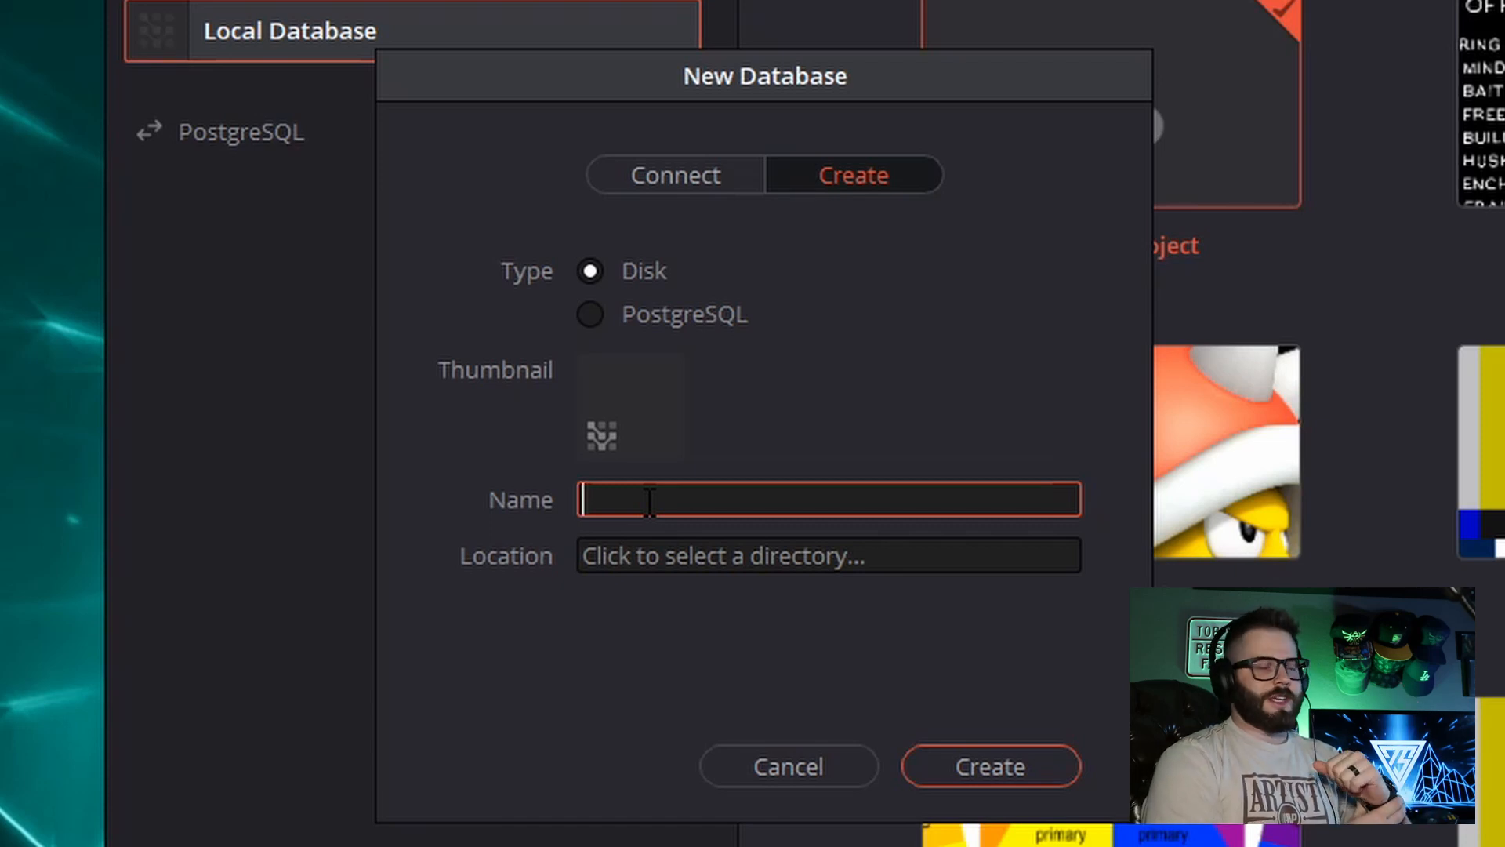
text(myprojects)
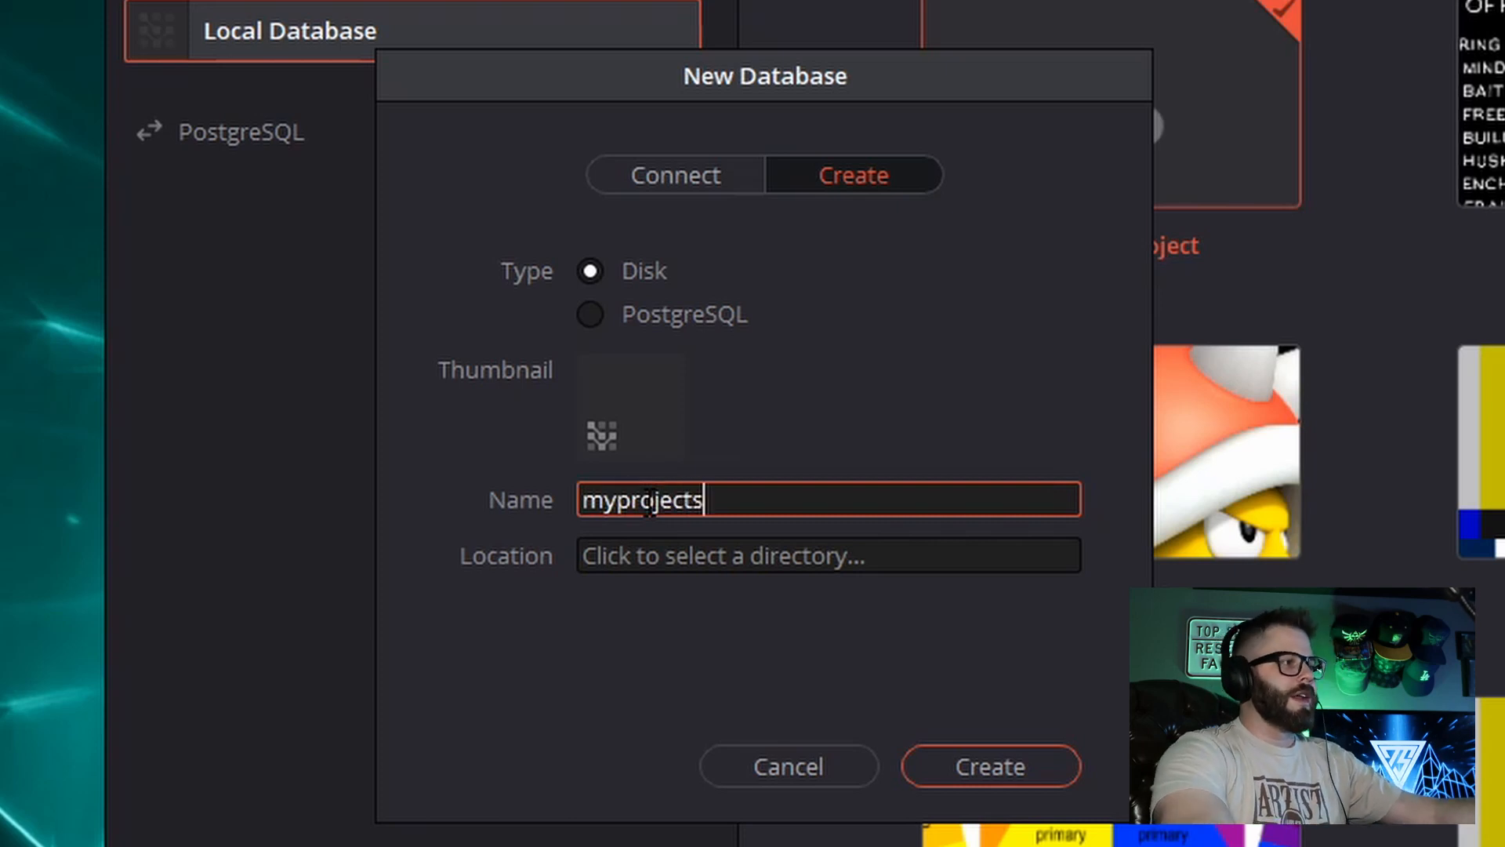
- Browse for the new database's location and go to the Data (D:) drive
click(685, 557)
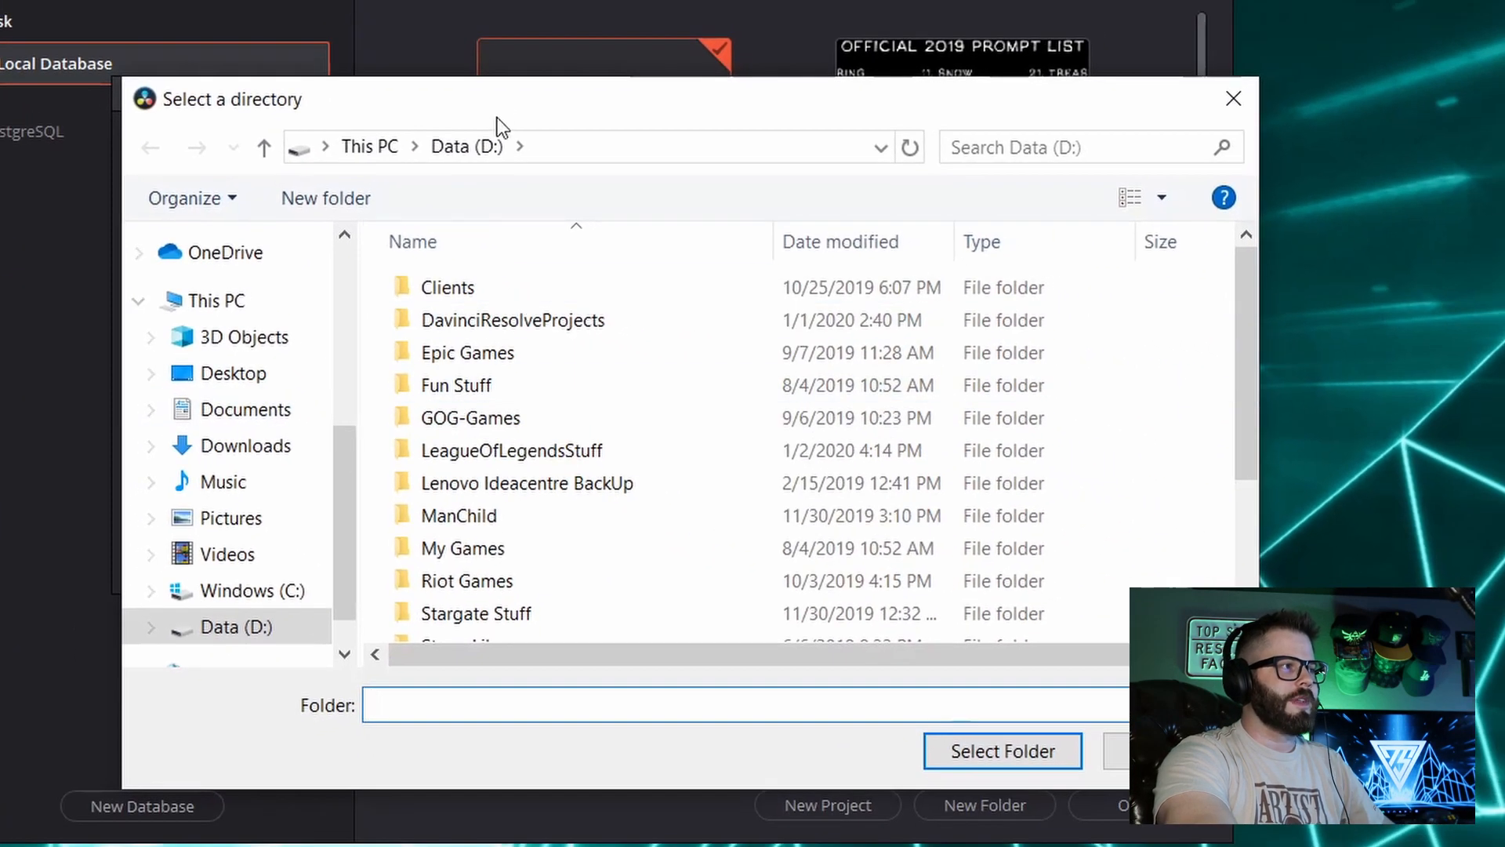
drag(498, 116, 589, 30)
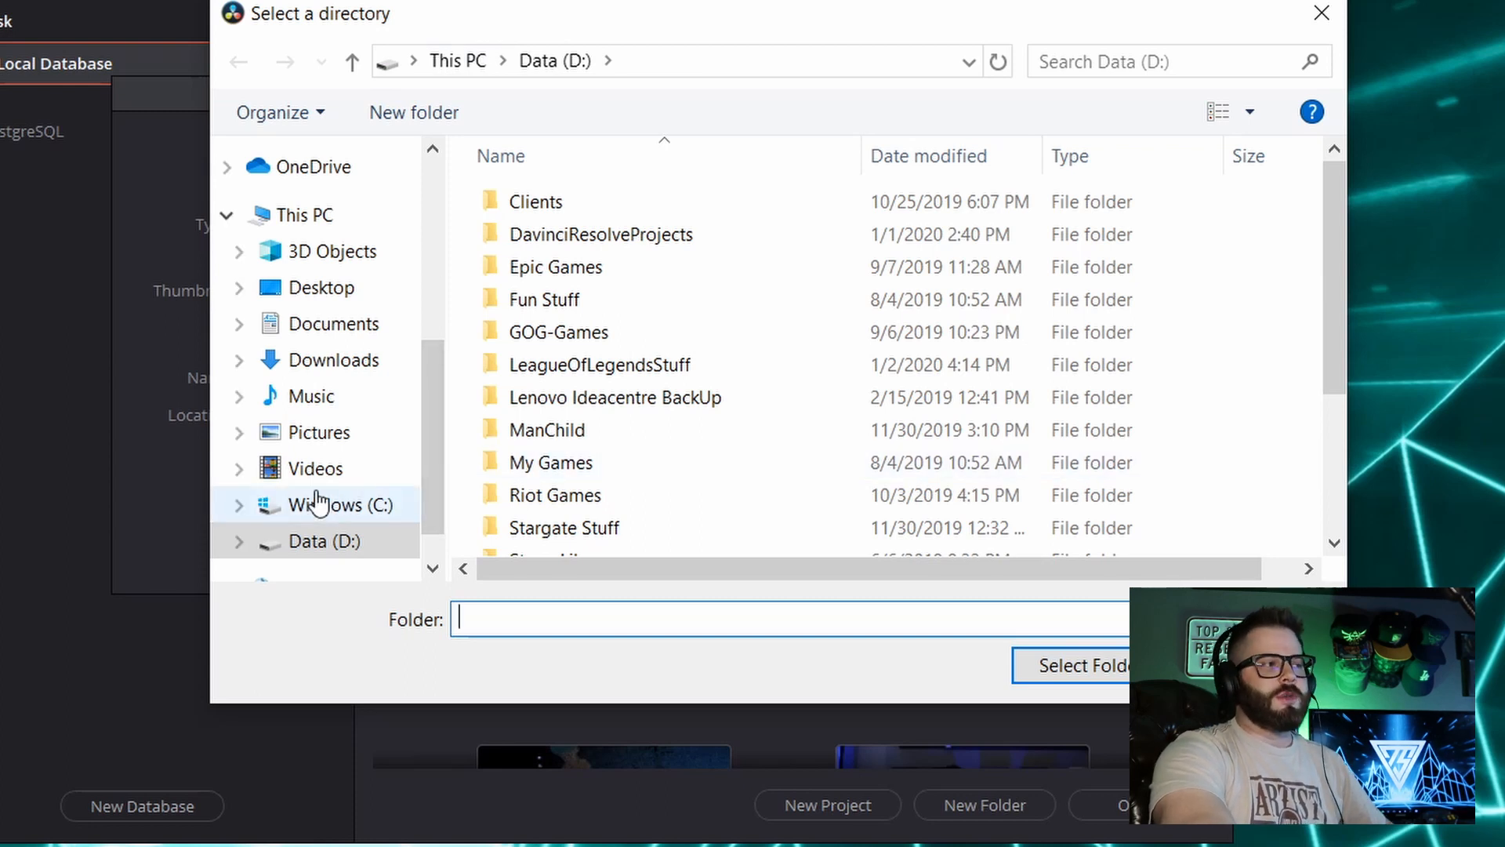
scroll(337, 530, up, 1)
scroll(336, 486, down, 2)
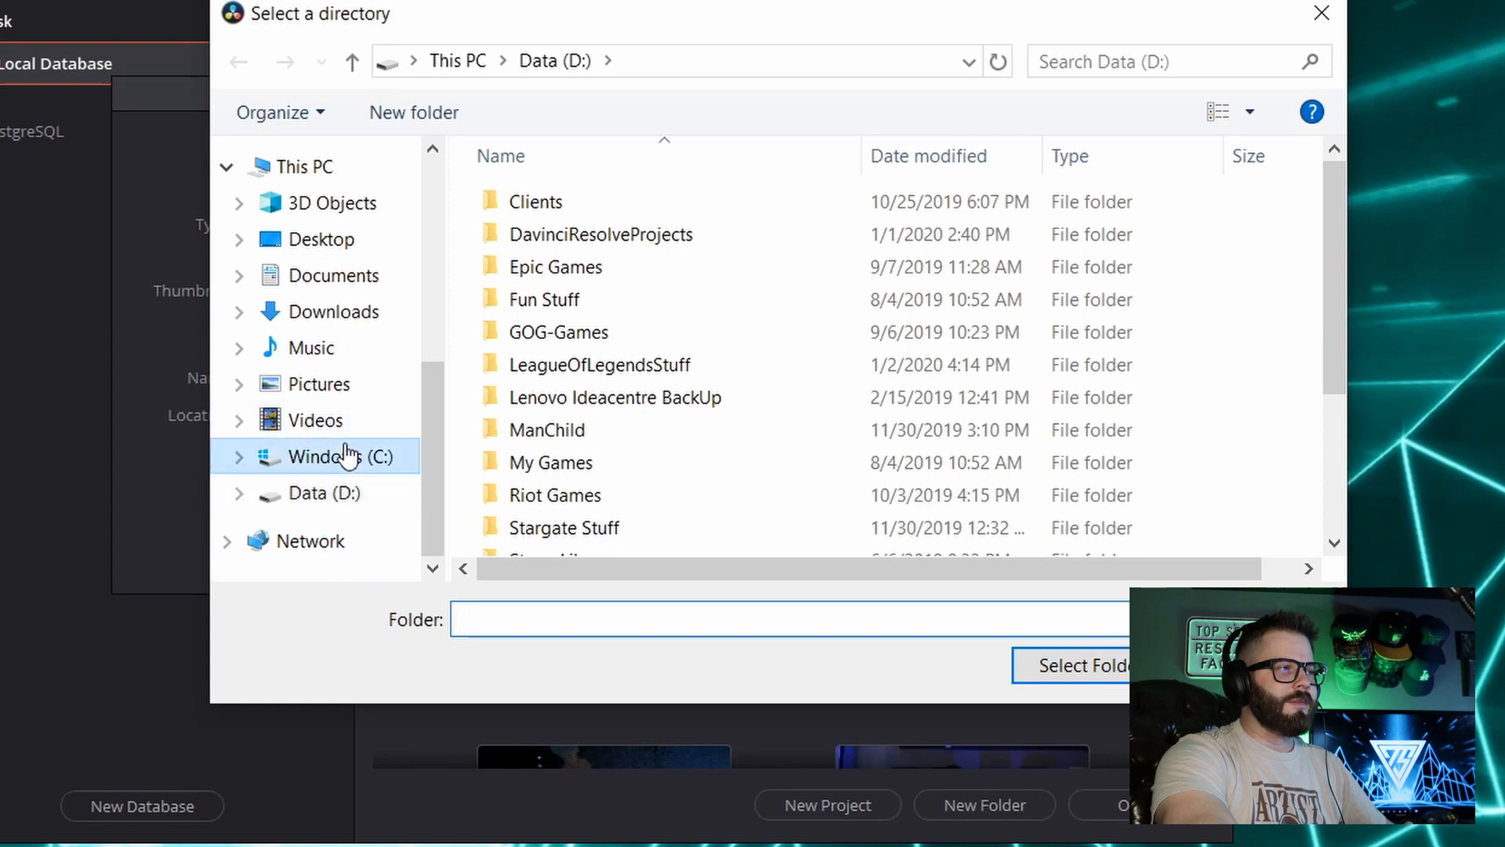
click(347, 455)
click(334, 495)
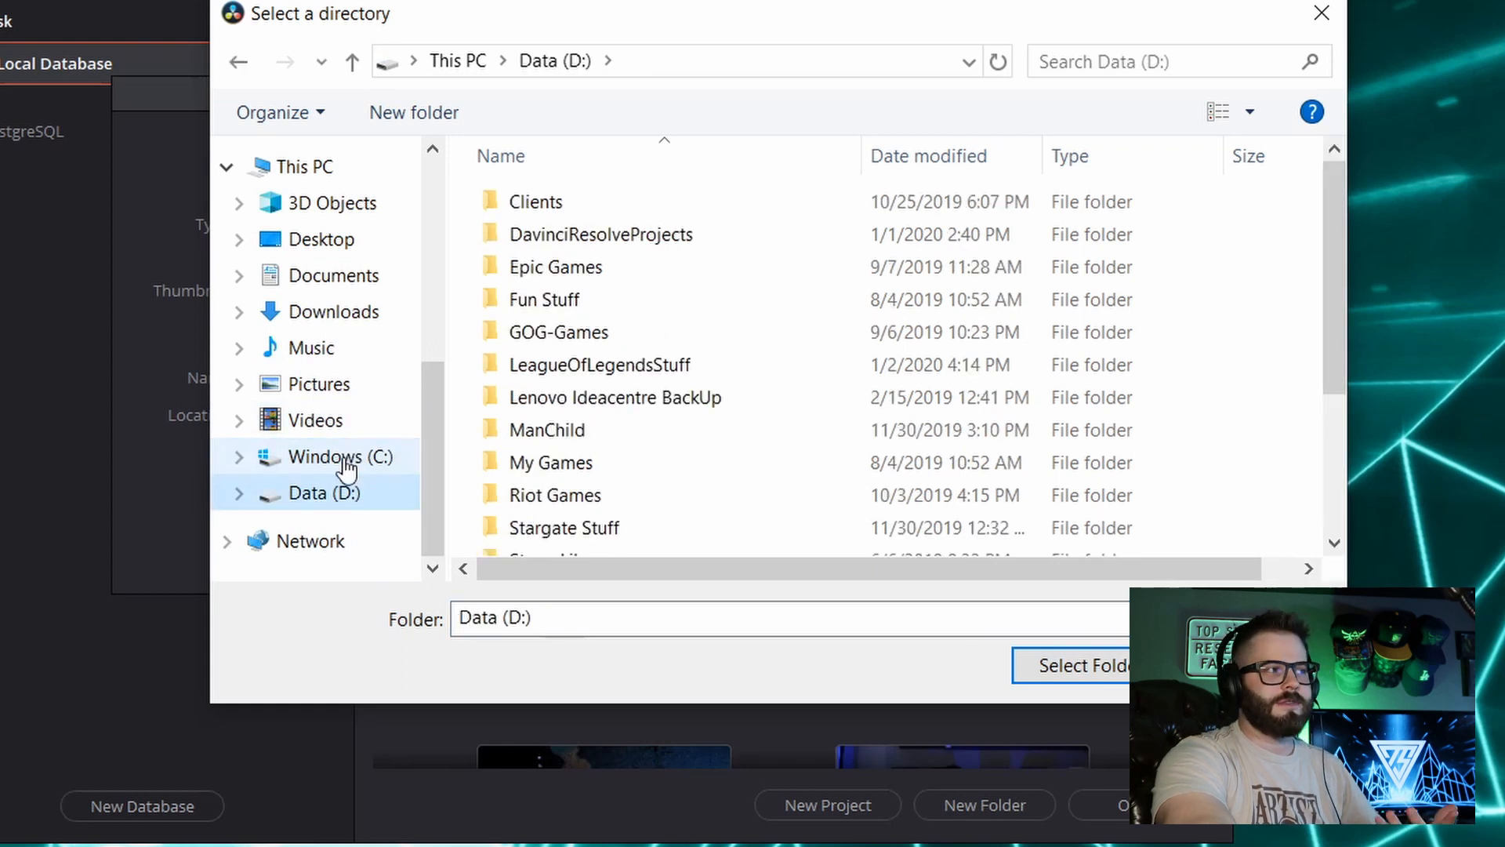
click(333, 463)
click(335, 490)
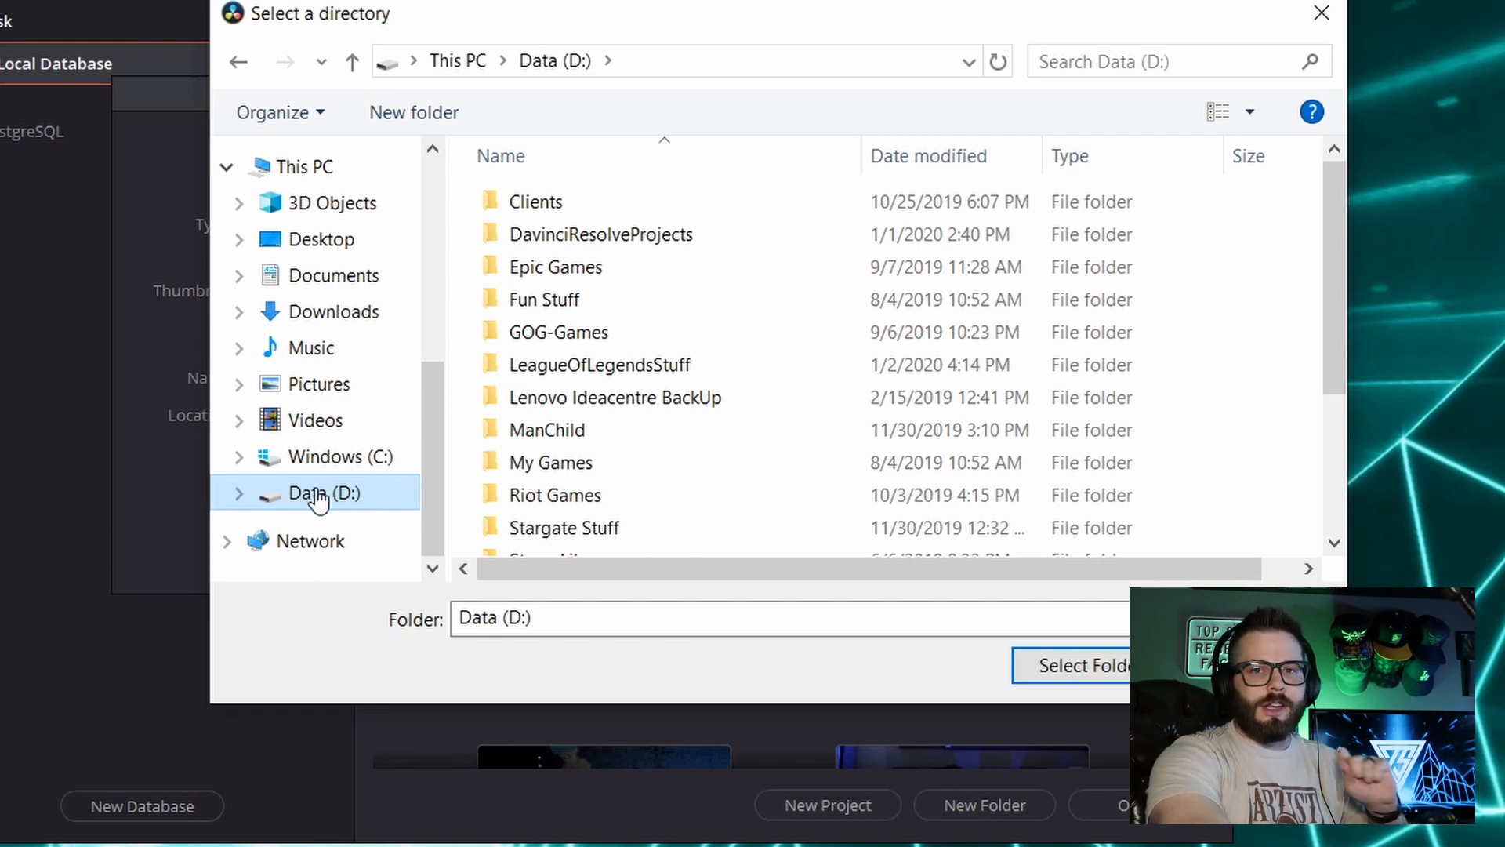
- Create a folder named MyProjects on the Data (D:) drive
scroll(549, 314, down, 2)
click(425, 115)
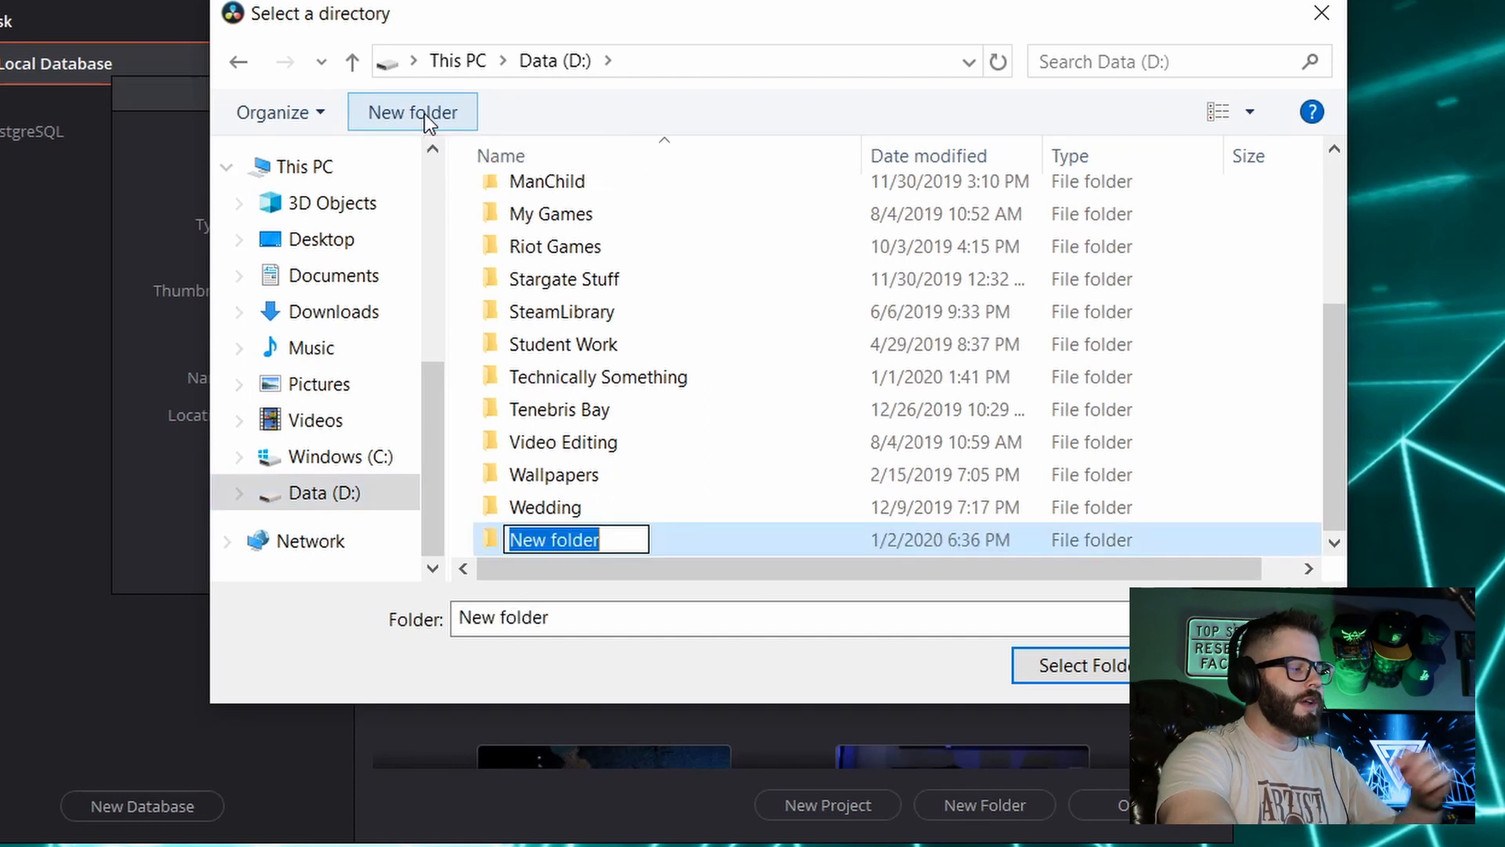
text(M)
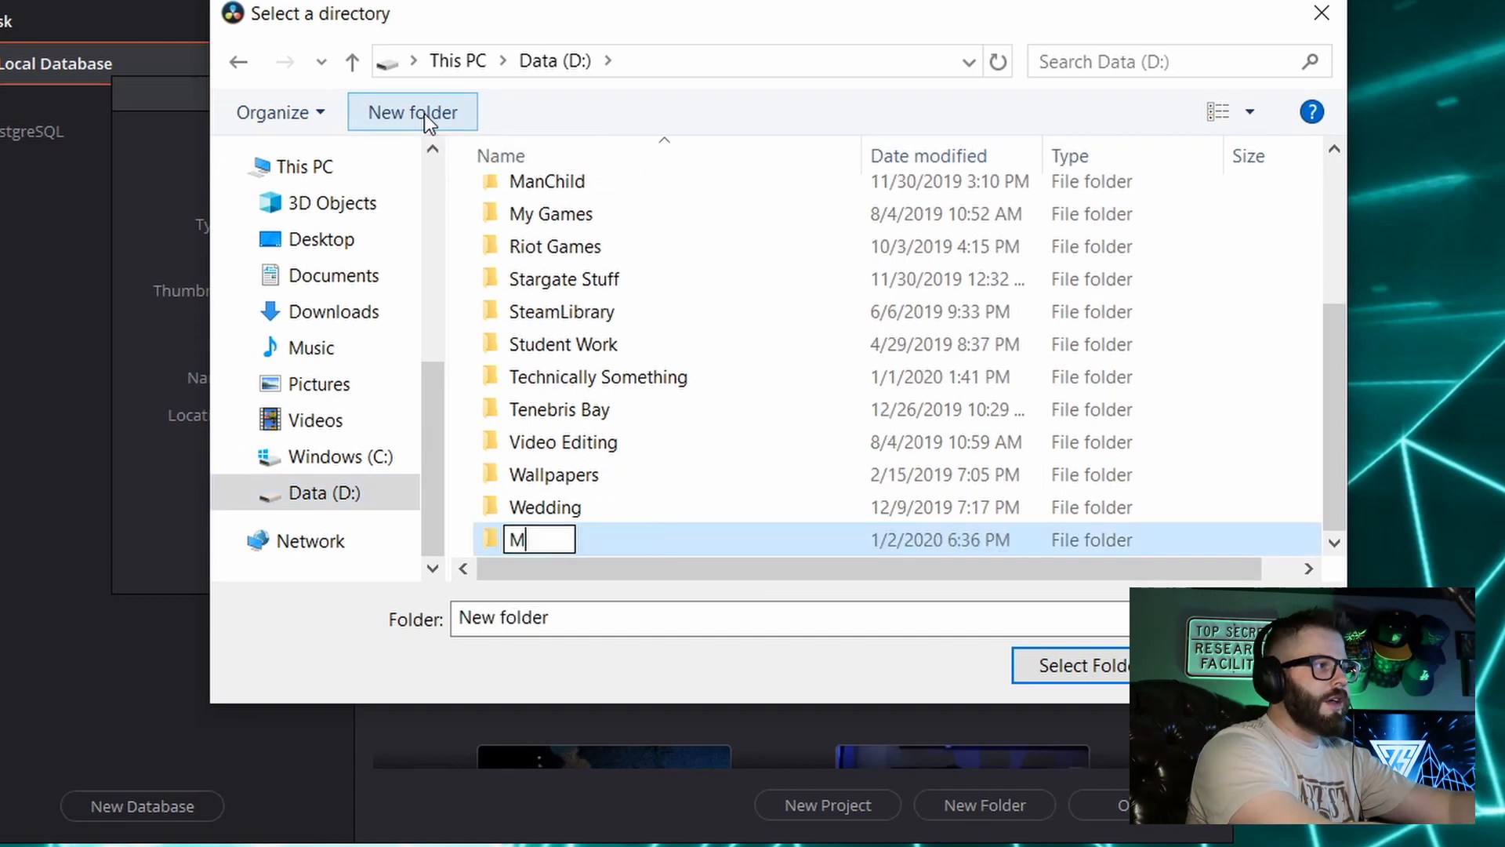
text(yPro)
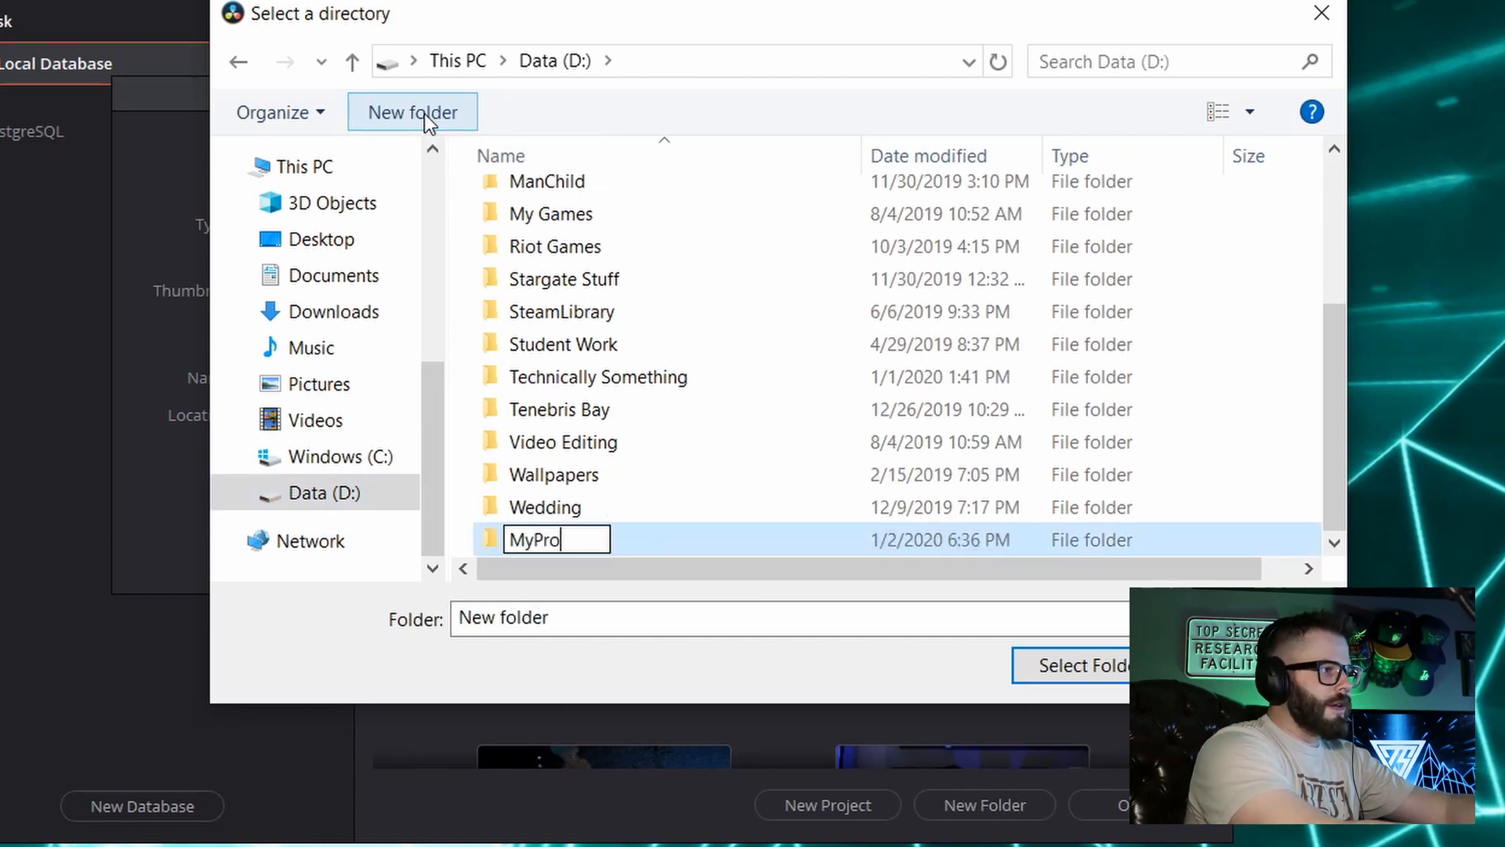
text(jects)
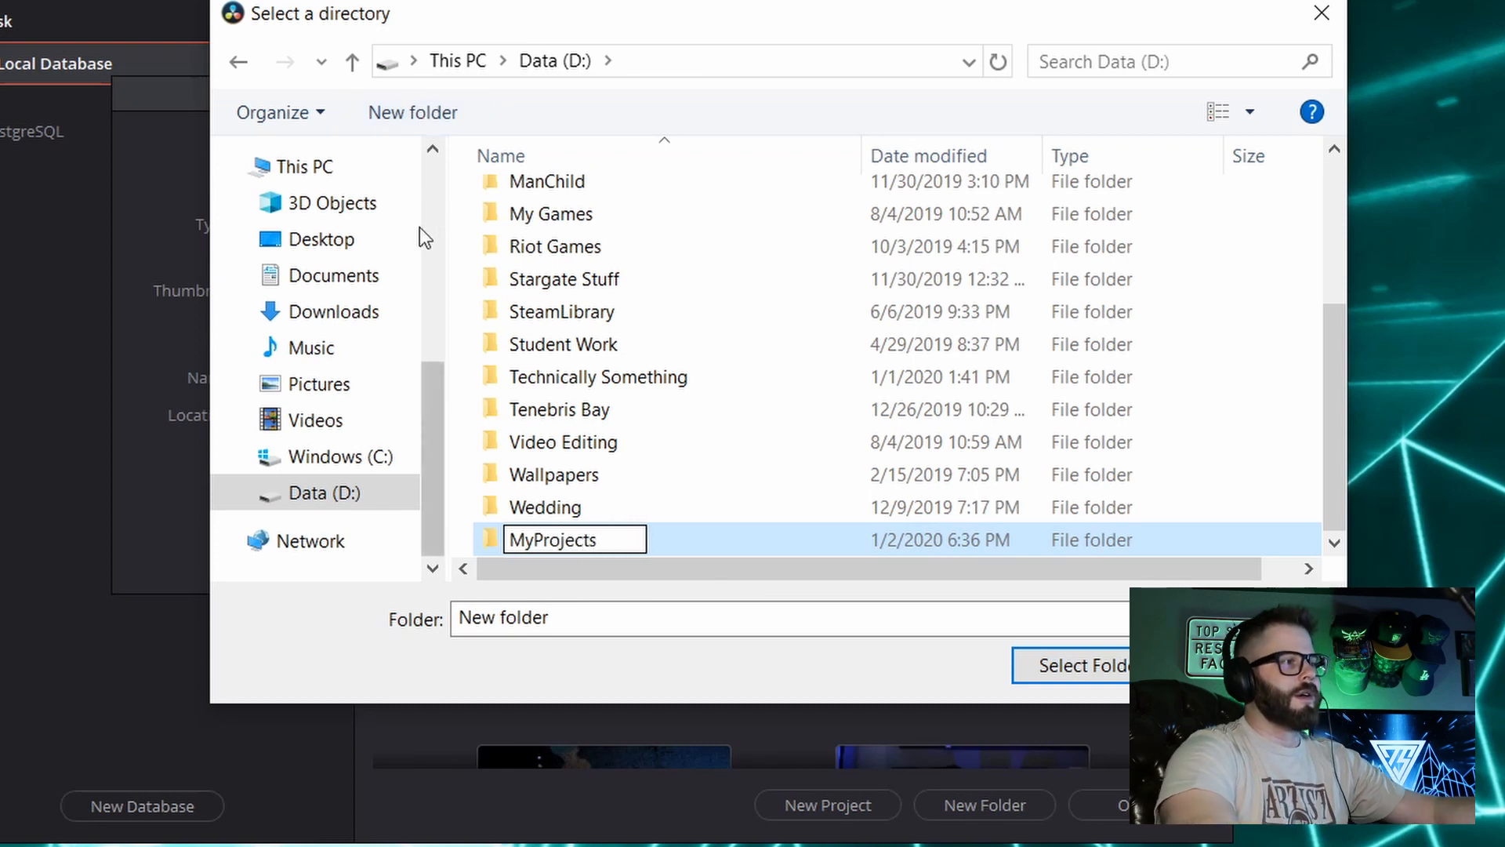
click(701, 539)
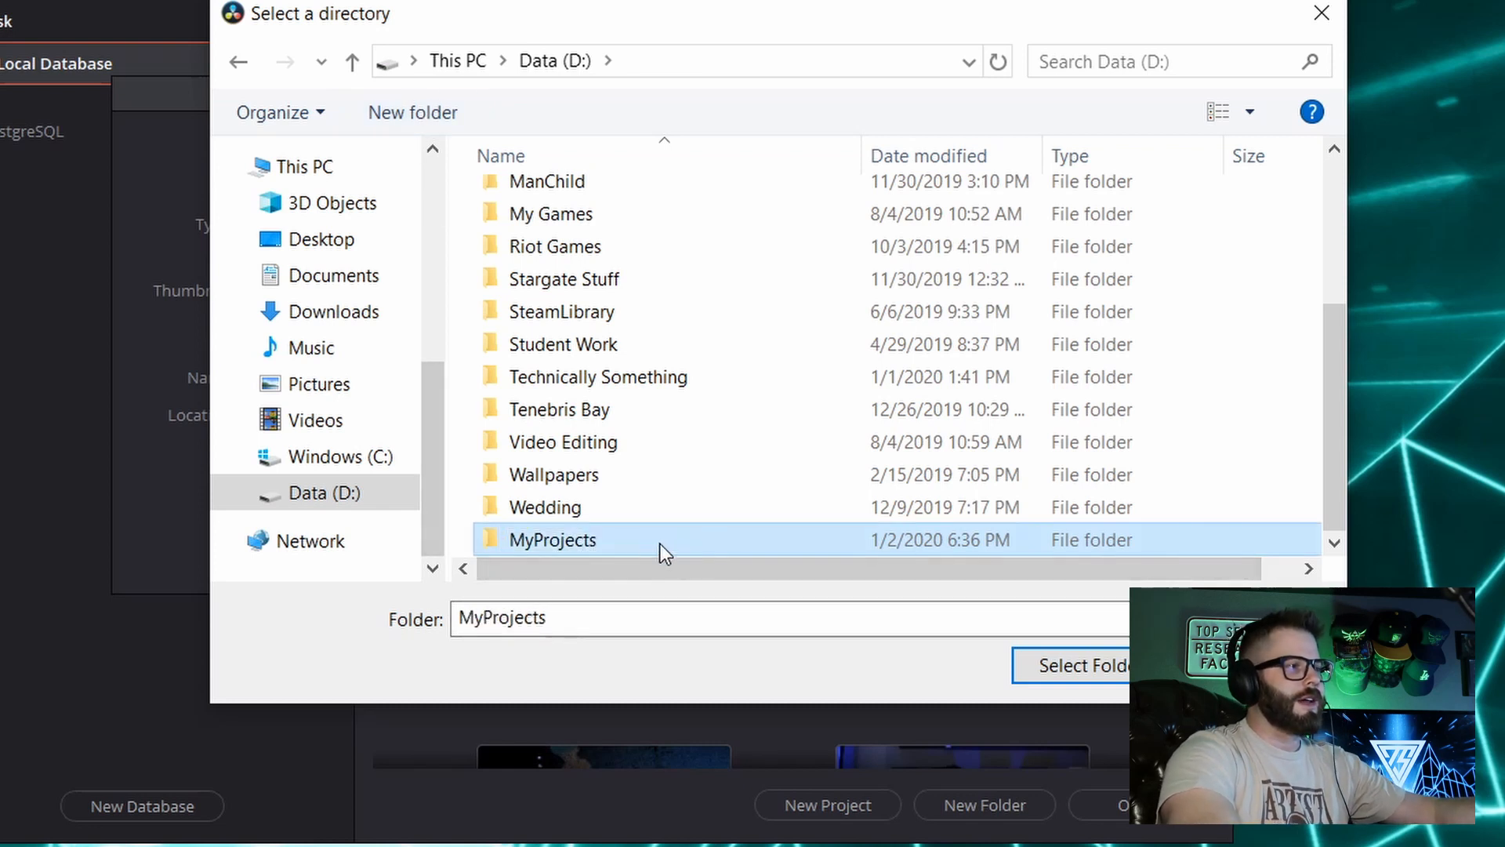
- Choose the MyProjects folder as the database location and create the database
double_click(624, 540)
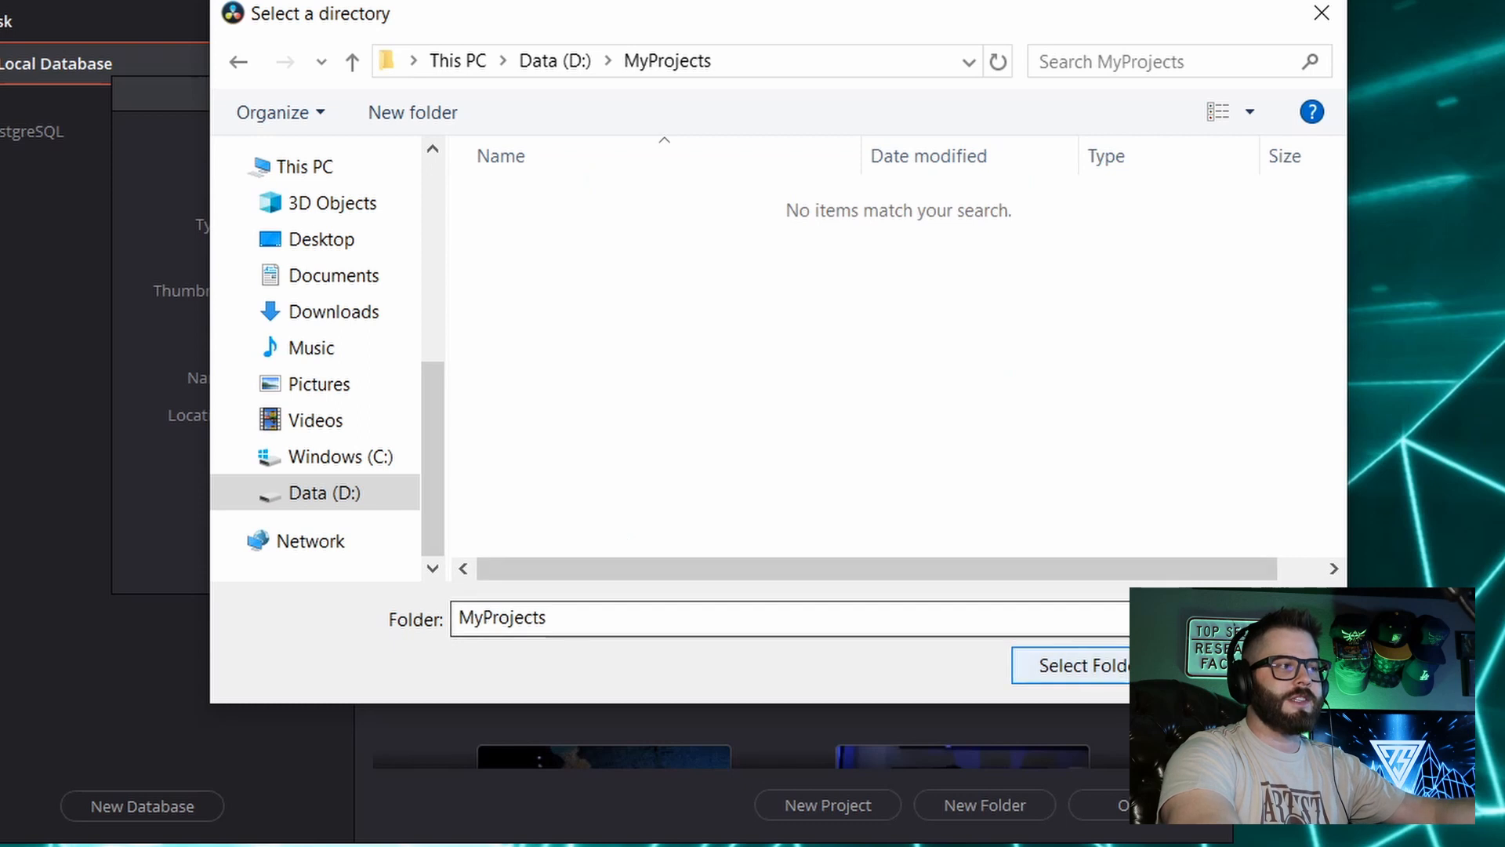
click(1082, 664)
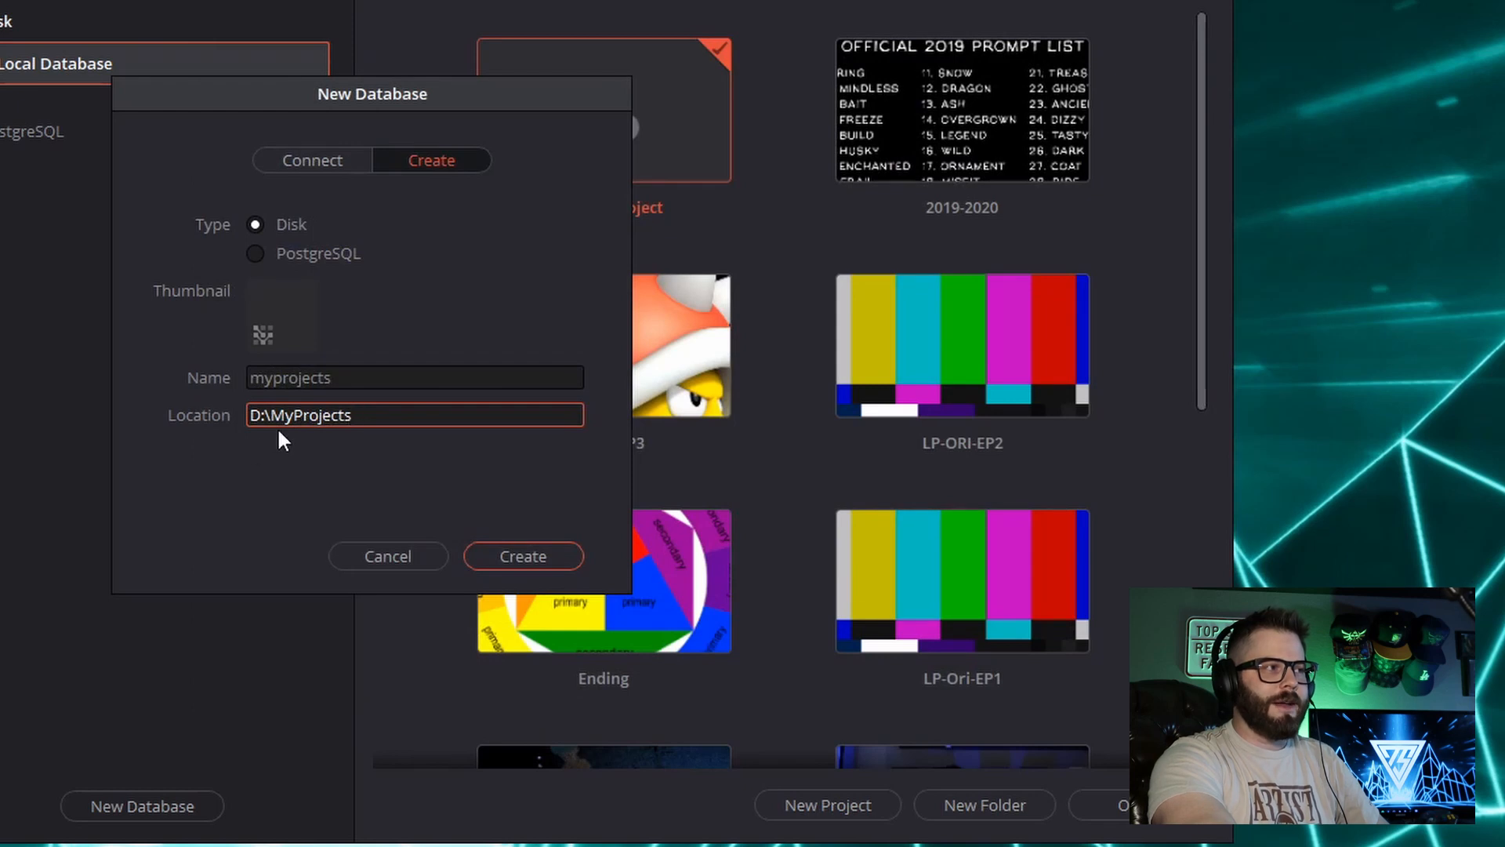
click(441, 566)
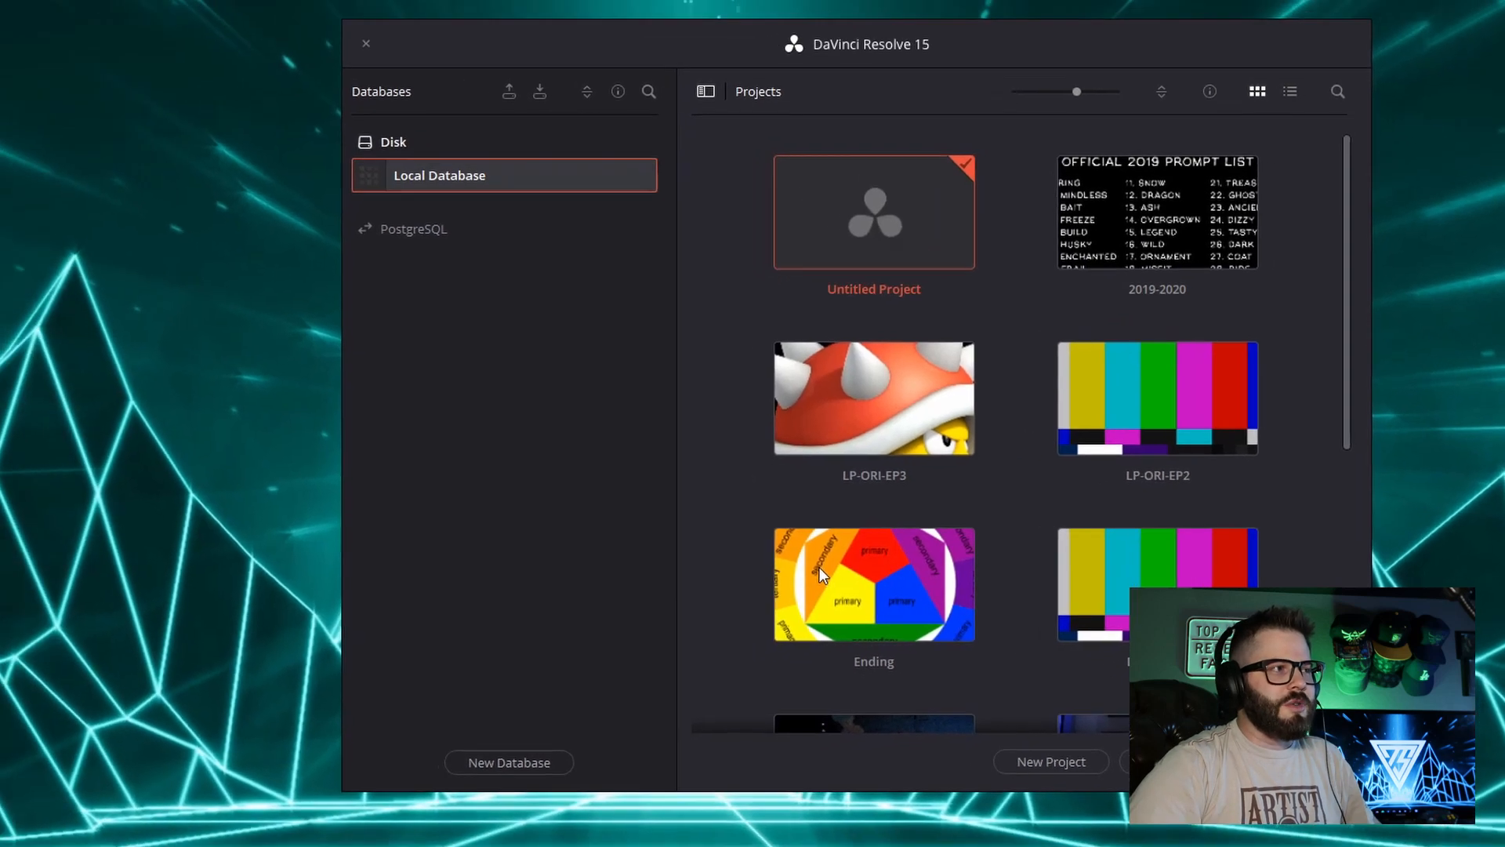
- Open the Untitled Project from the myprojects database and switch to the Media page
click(408, 226)
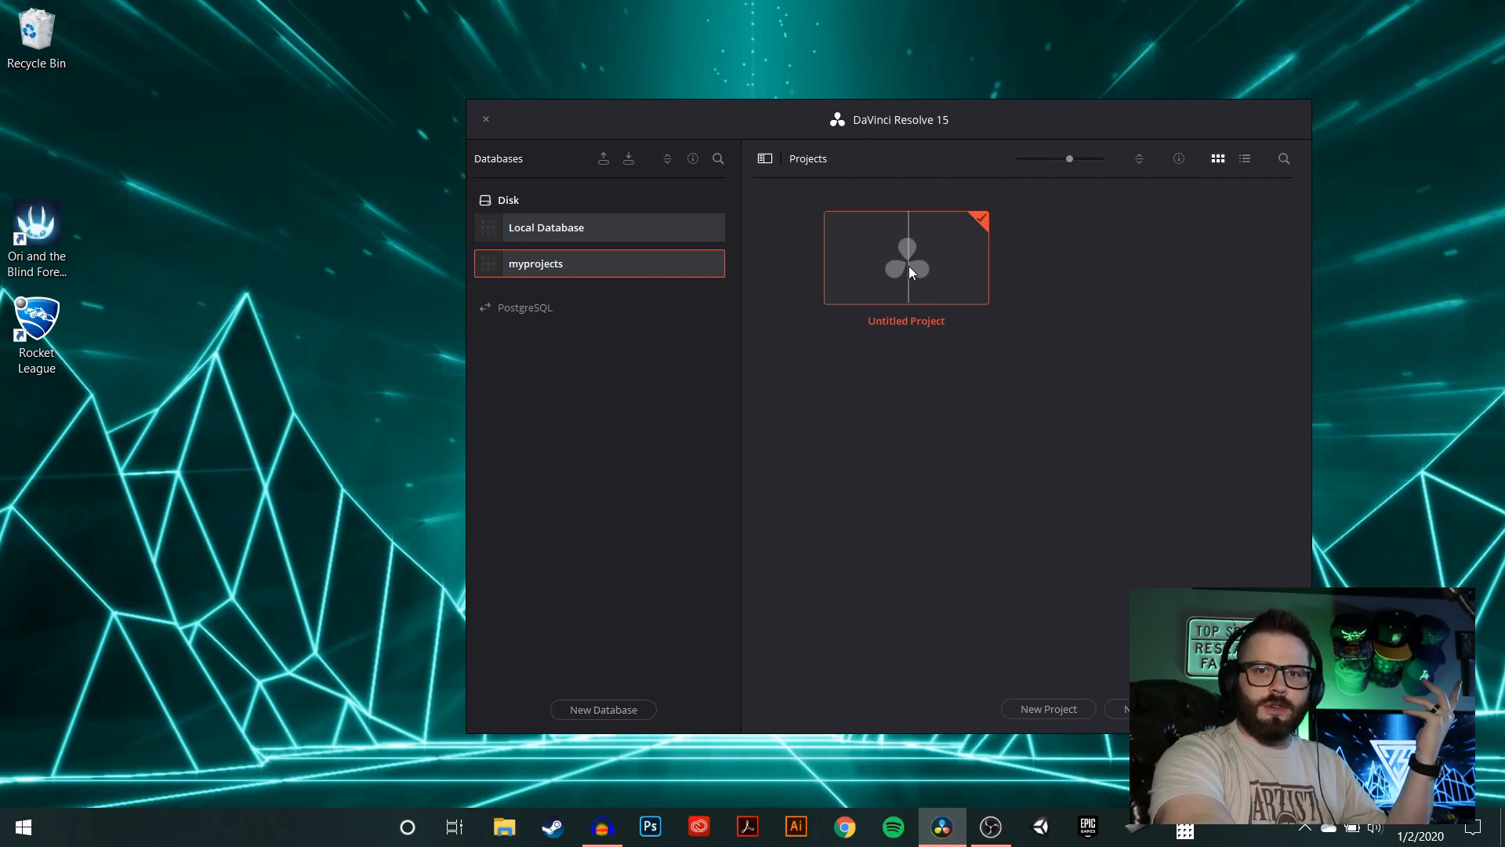
double_click(910, 265)
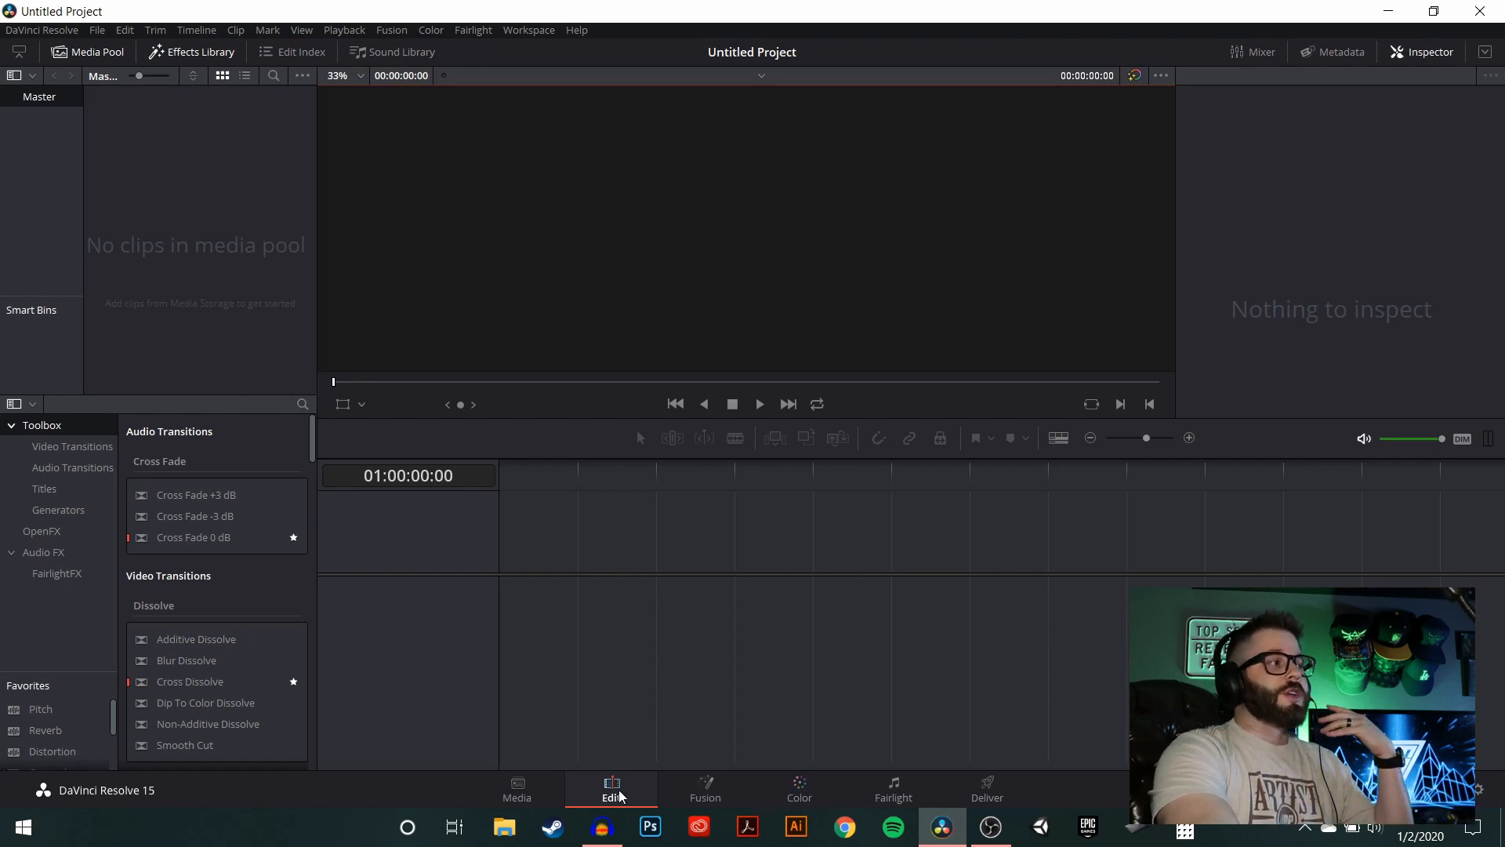
click(495, 792)
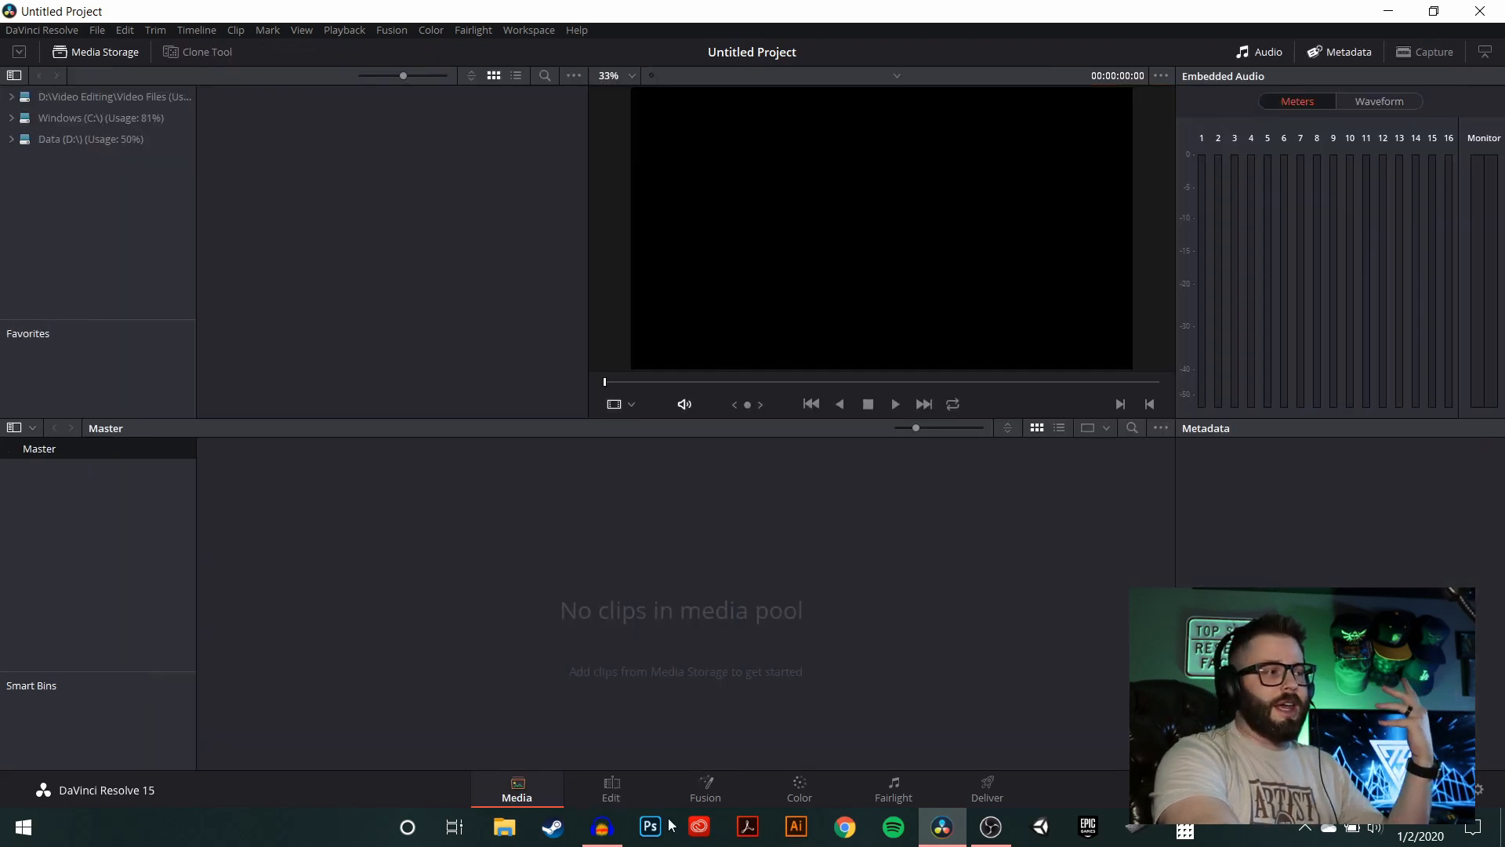
- Switch to the Chrome browser and go to pexels.com
click(832, 834)
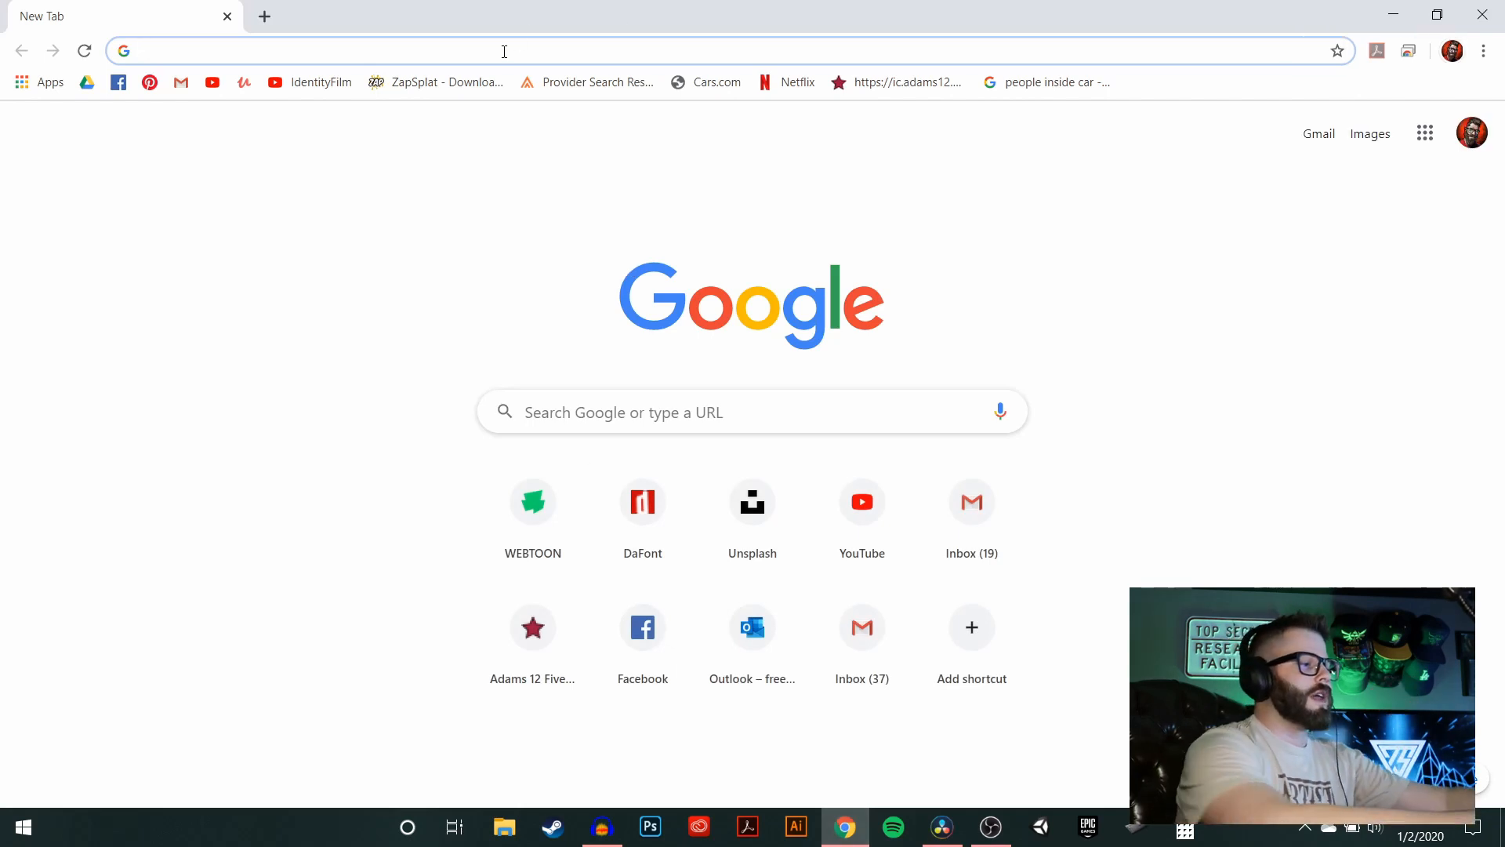
text(pexel)
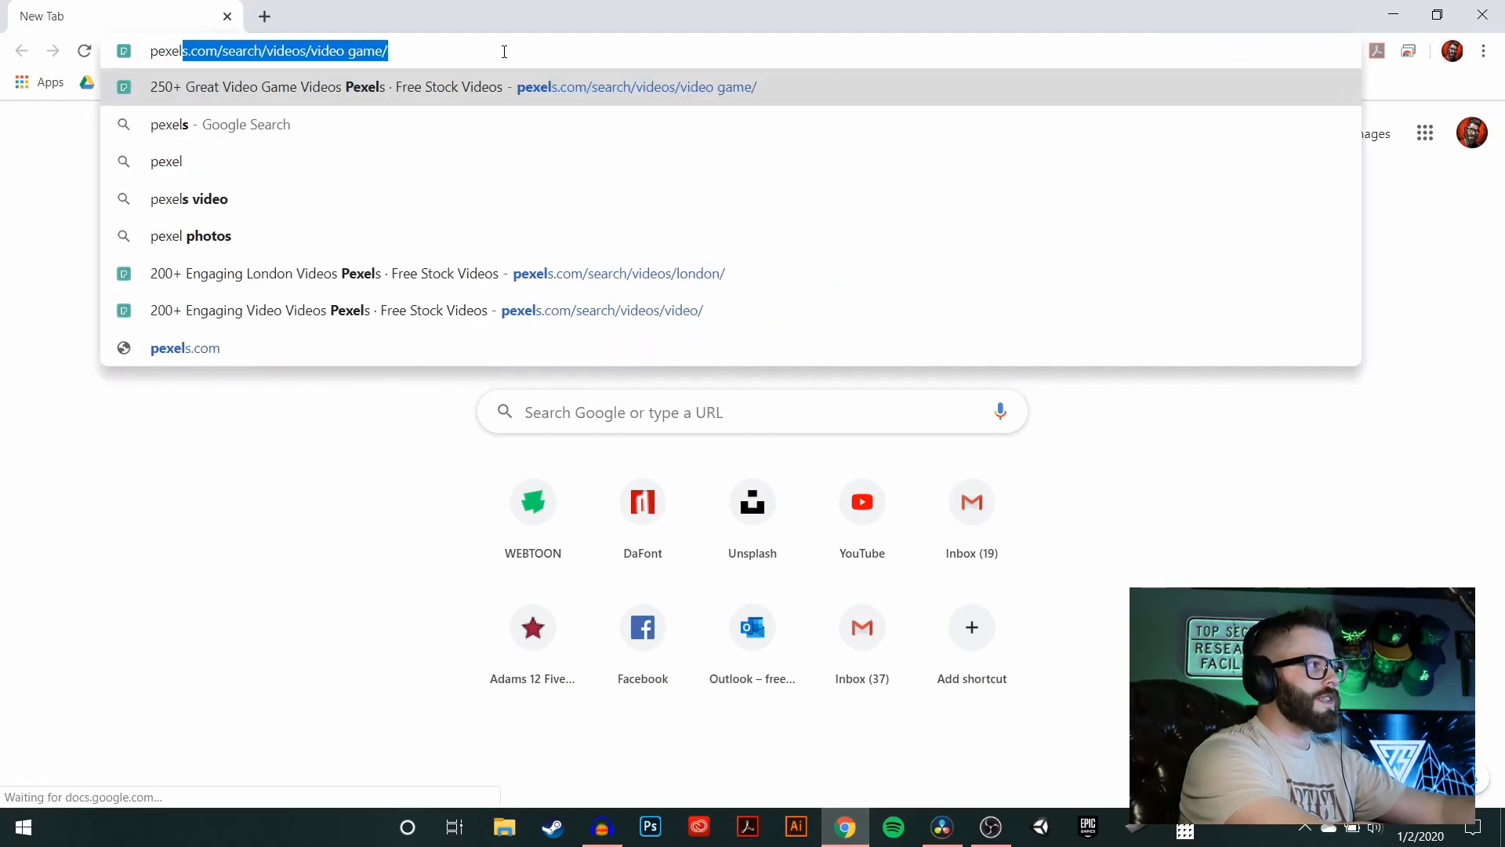
text(.com)
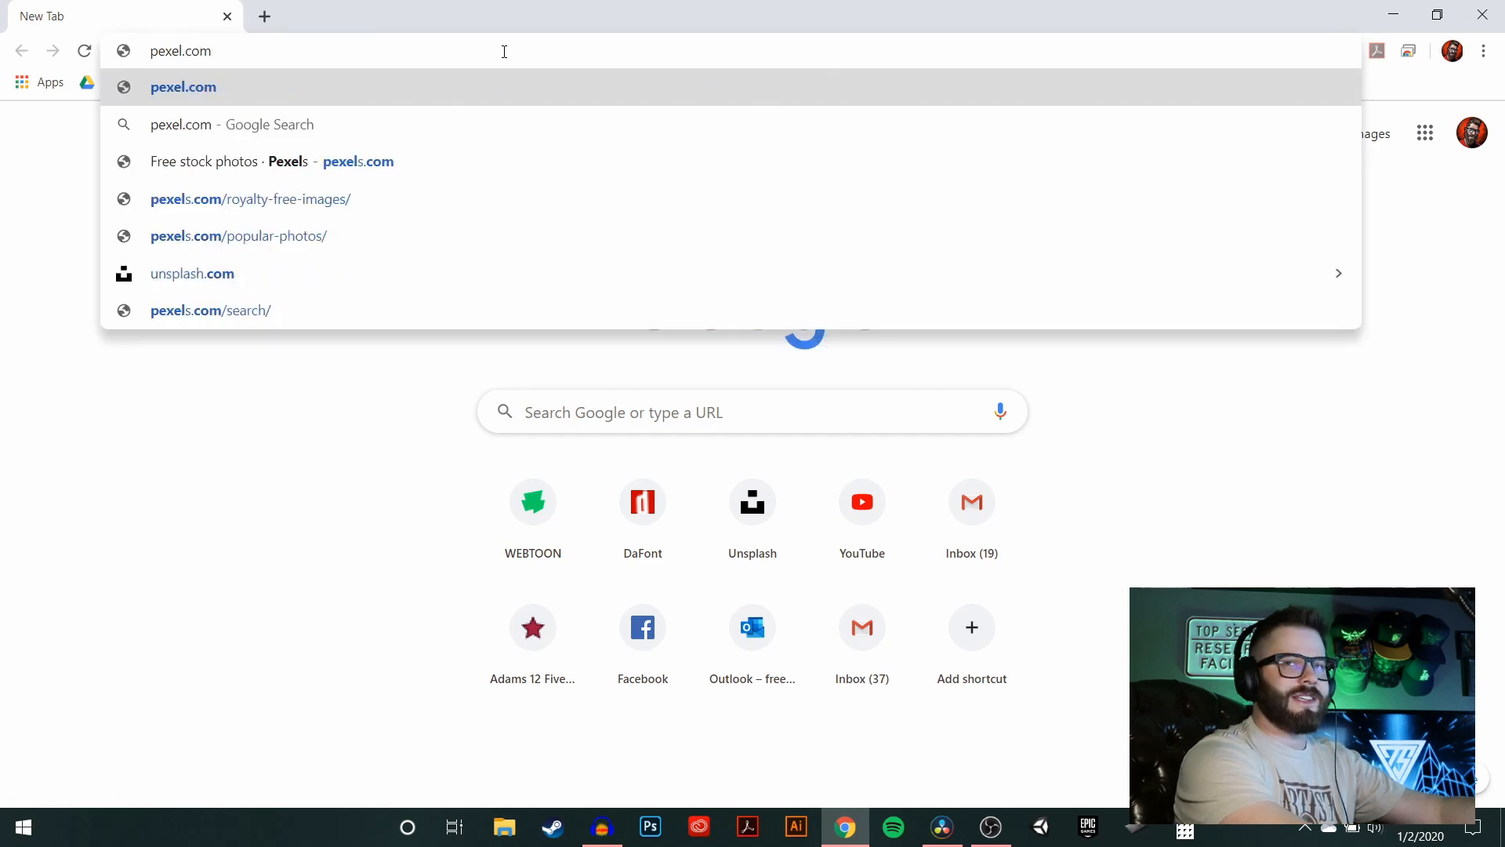
key(Return)
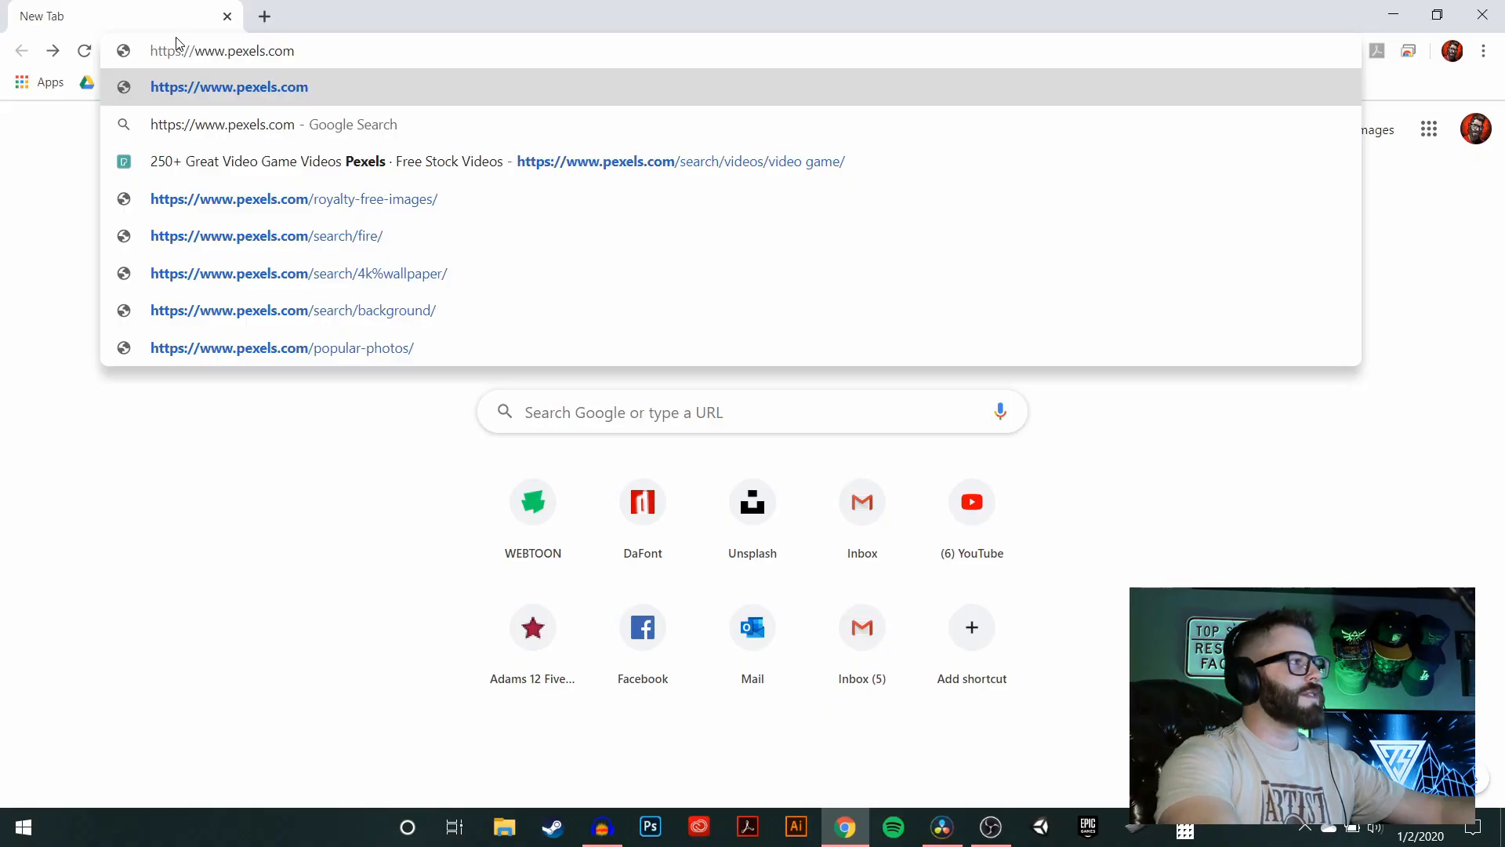
key(Return)
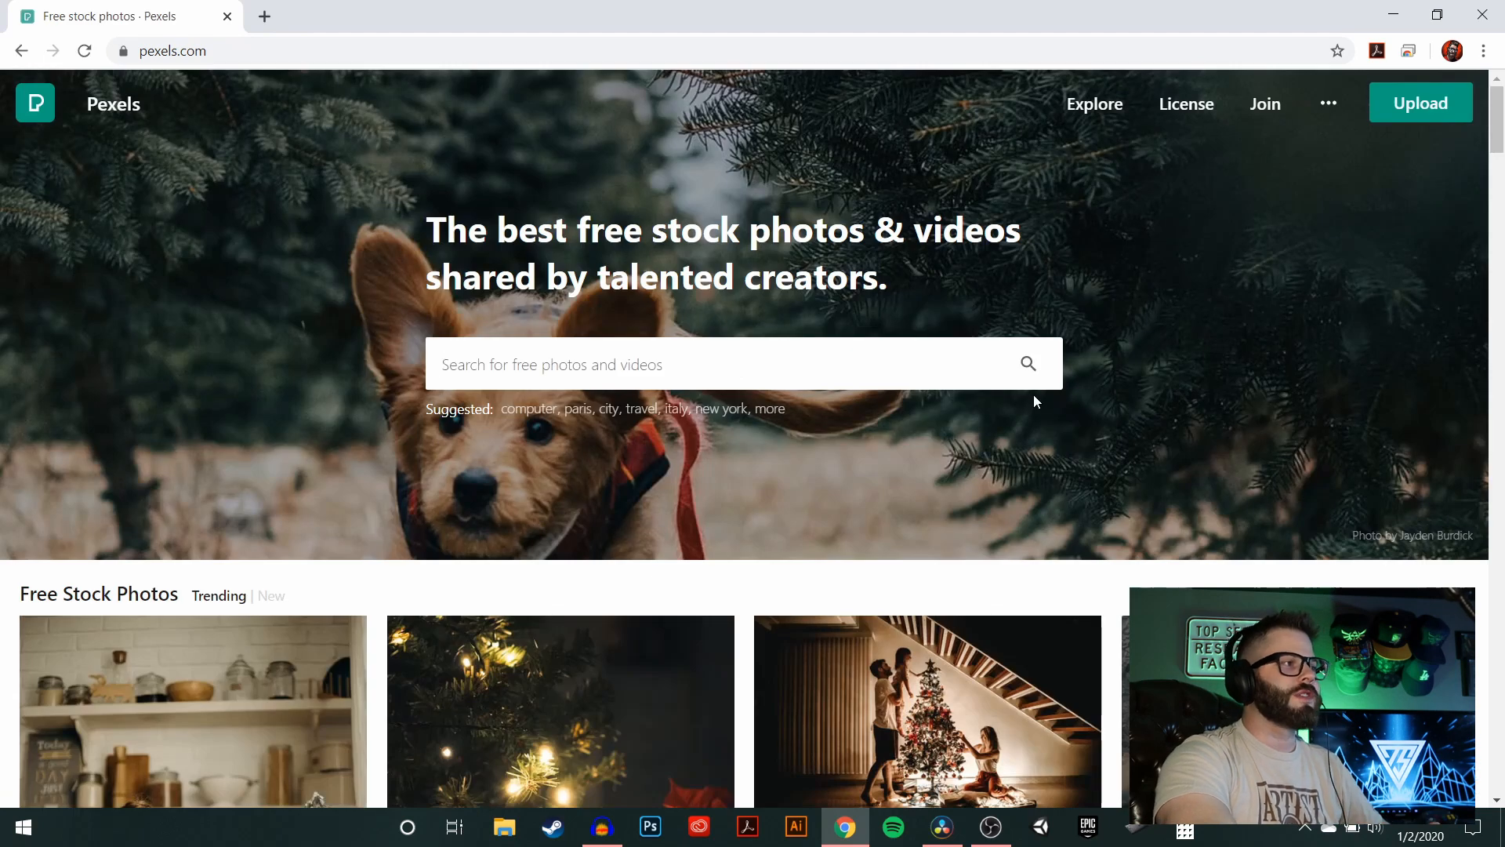
- Look over the Pexels home page and search its free photos and videos for soccer
scroll(816, 365, down, 2)
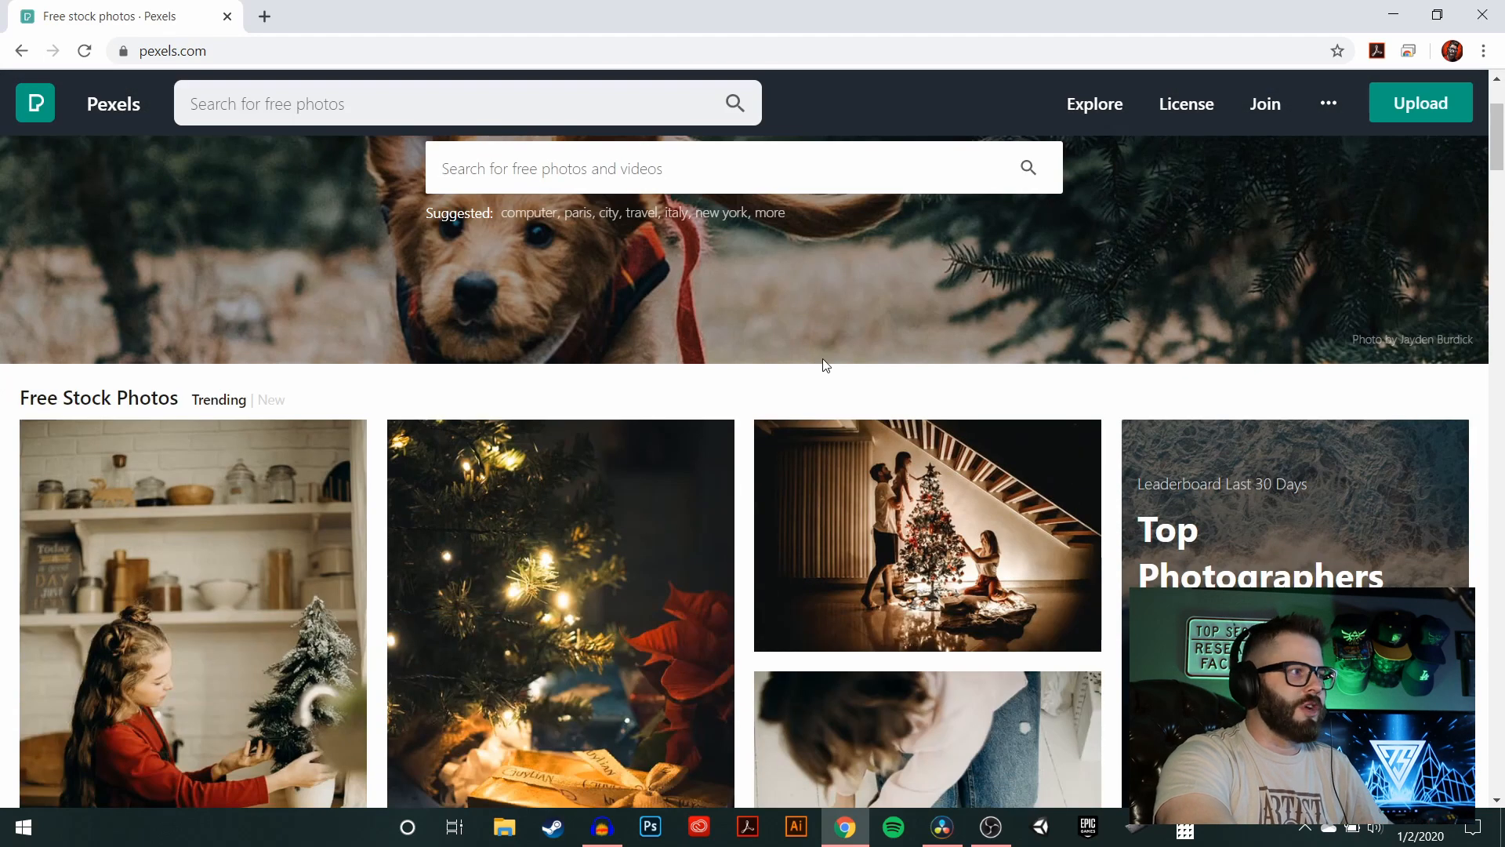
scroll(819, 367, down, 7)
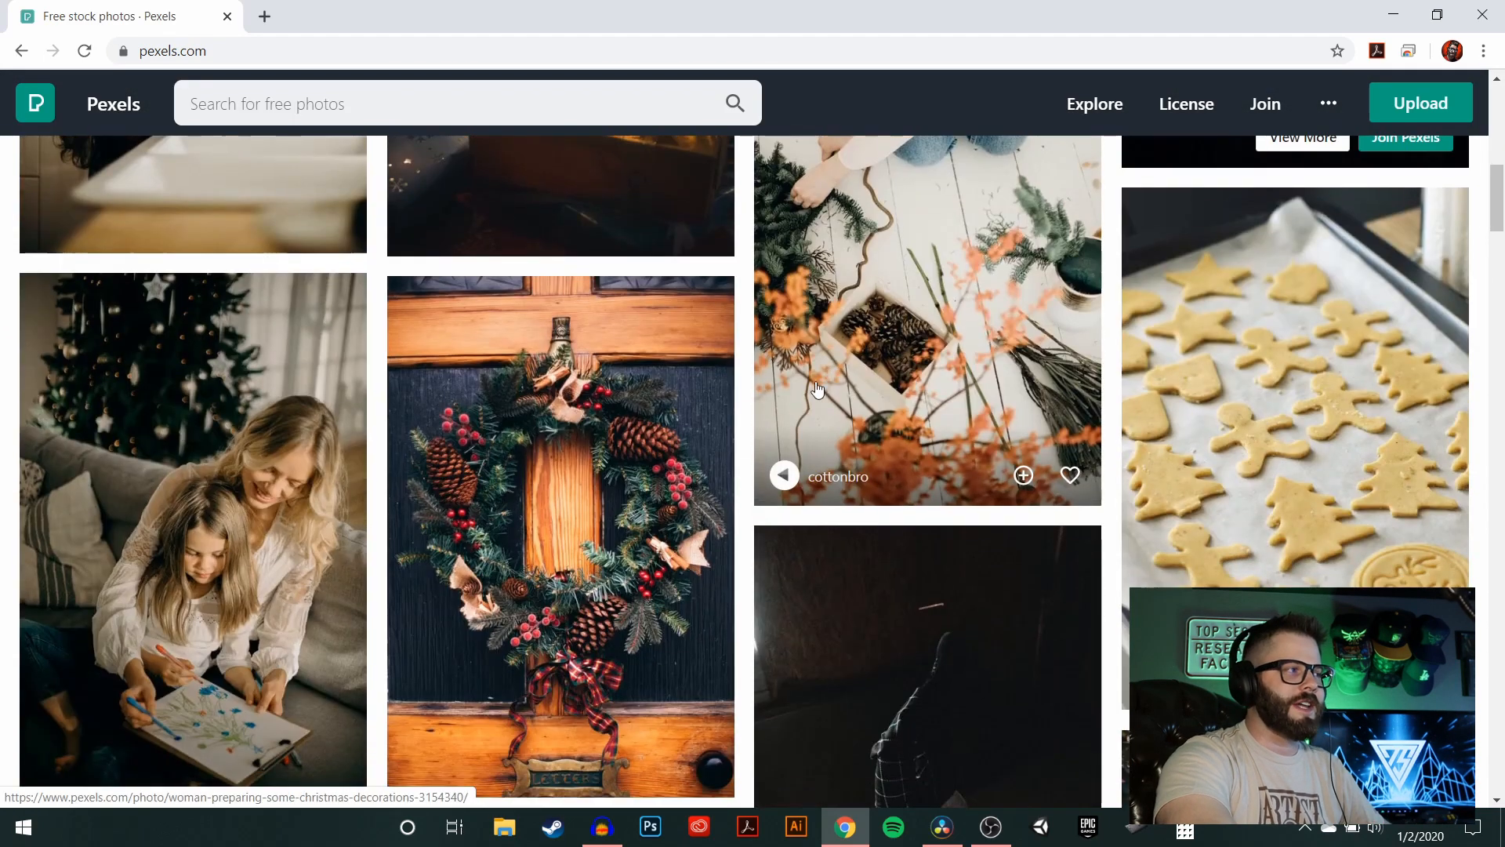
scroll(762, 429, up, 7)
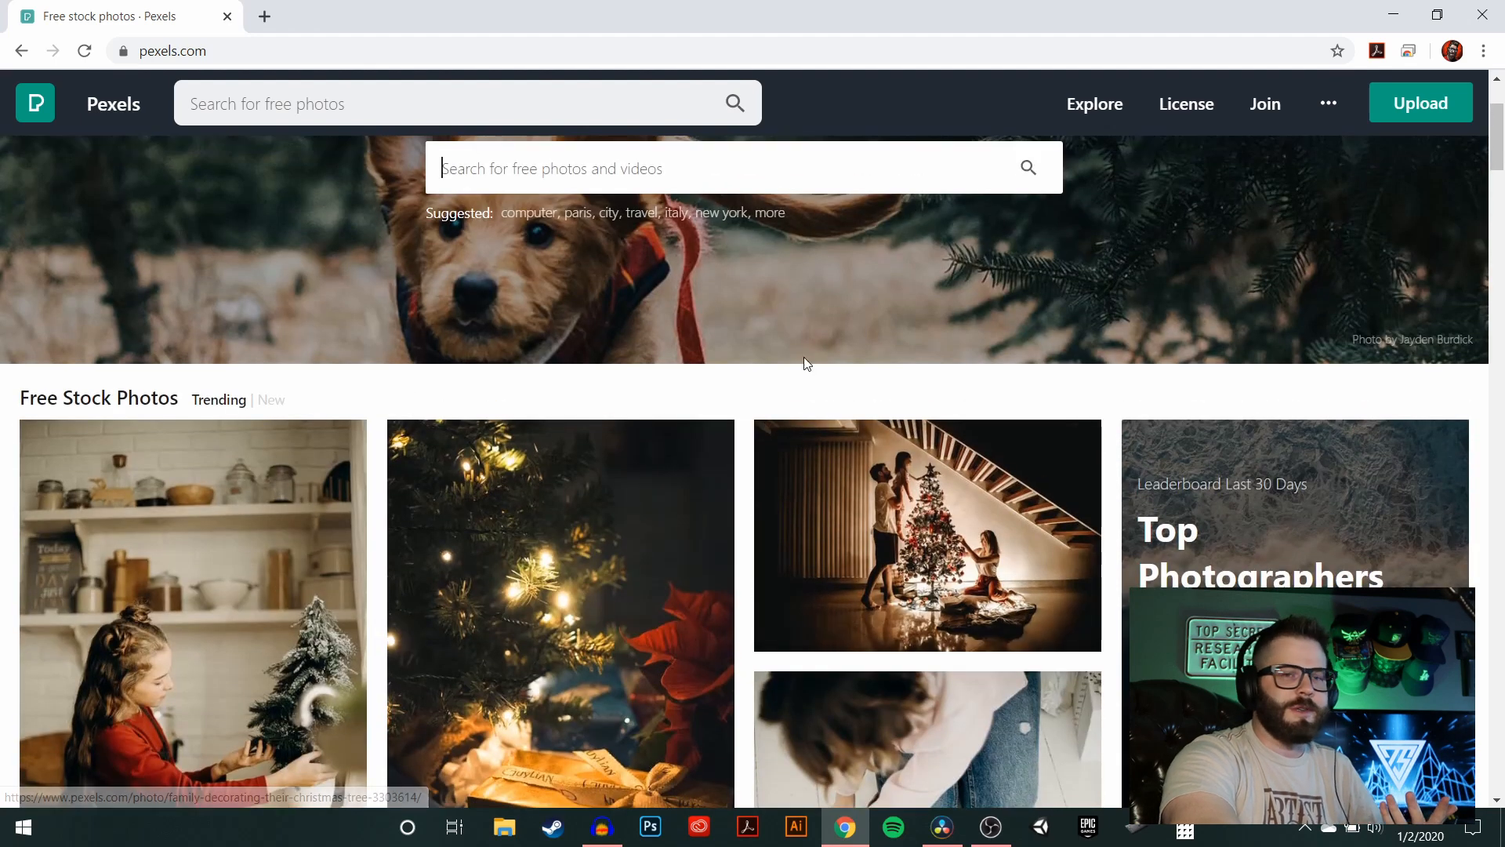
scroll(677, 355, up, 2)
click(680, 361)
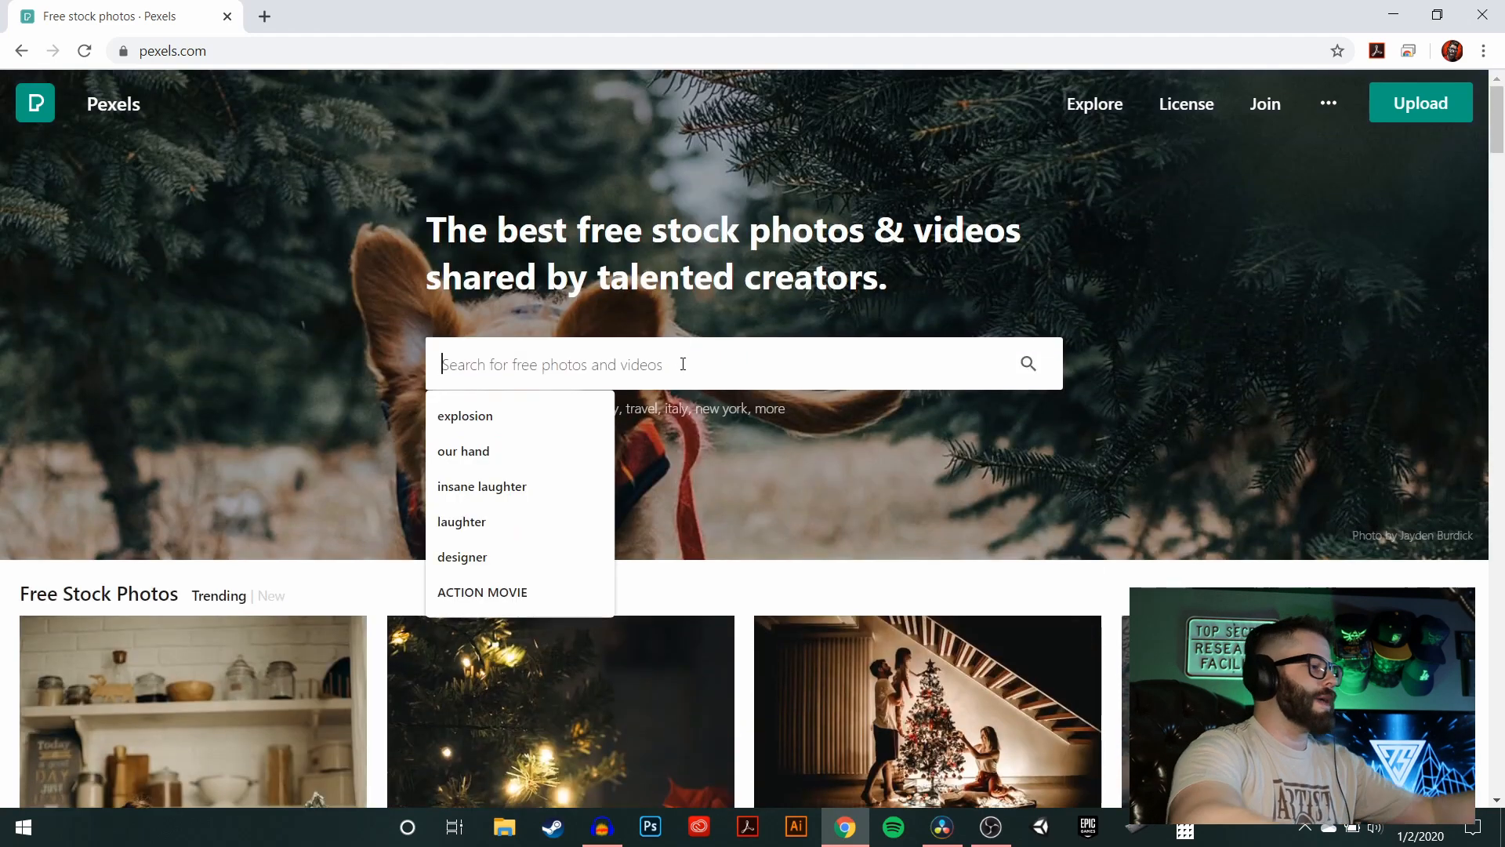
text(soccer)
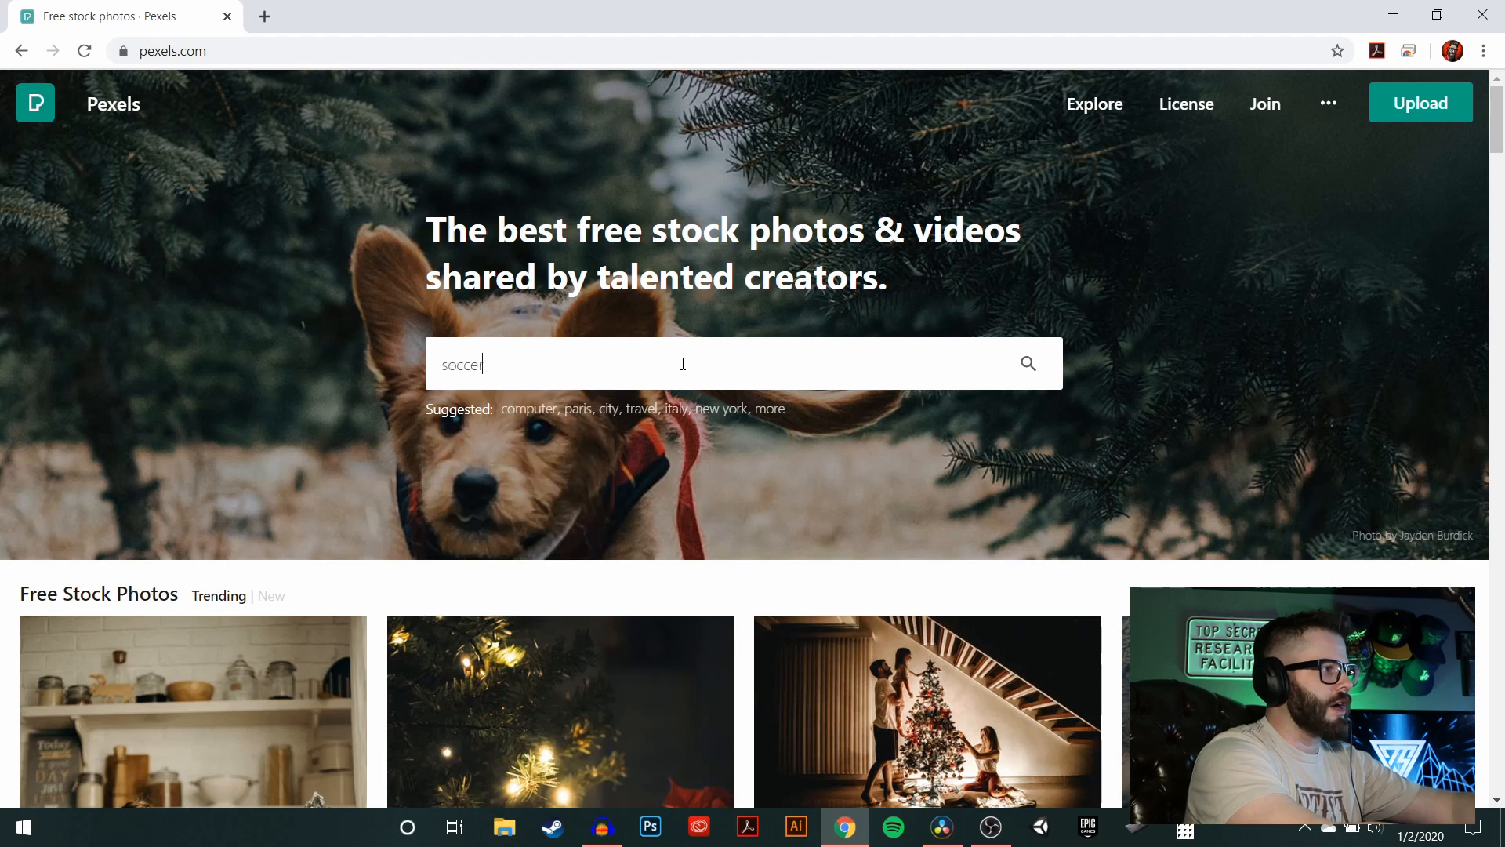
key(Return)
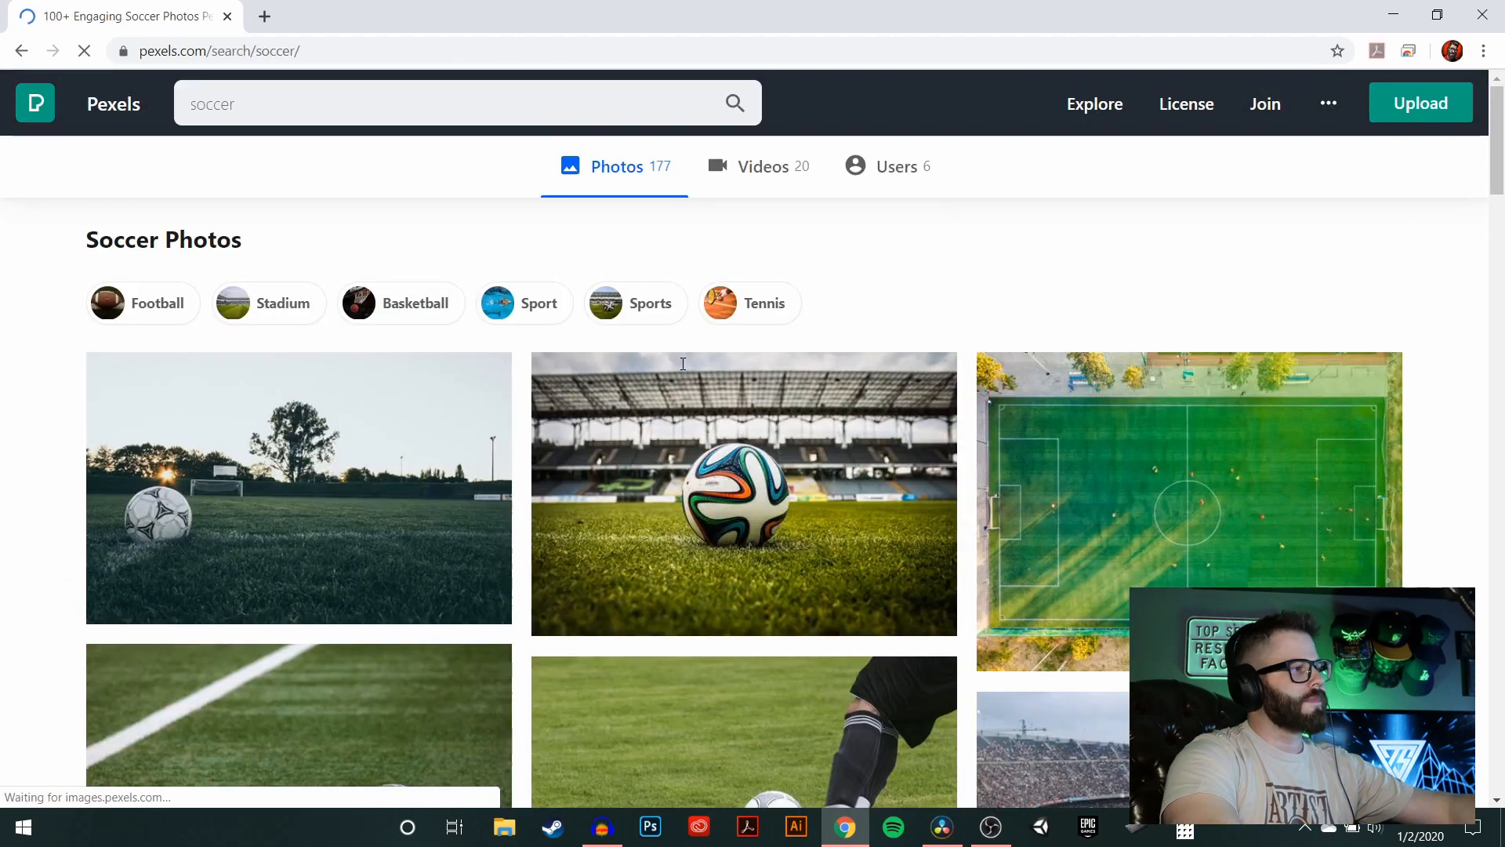
- Look over the soccer photo results on Pexels
scroll(934, 450, down, 3)
scroll(934, 450, up, 3)
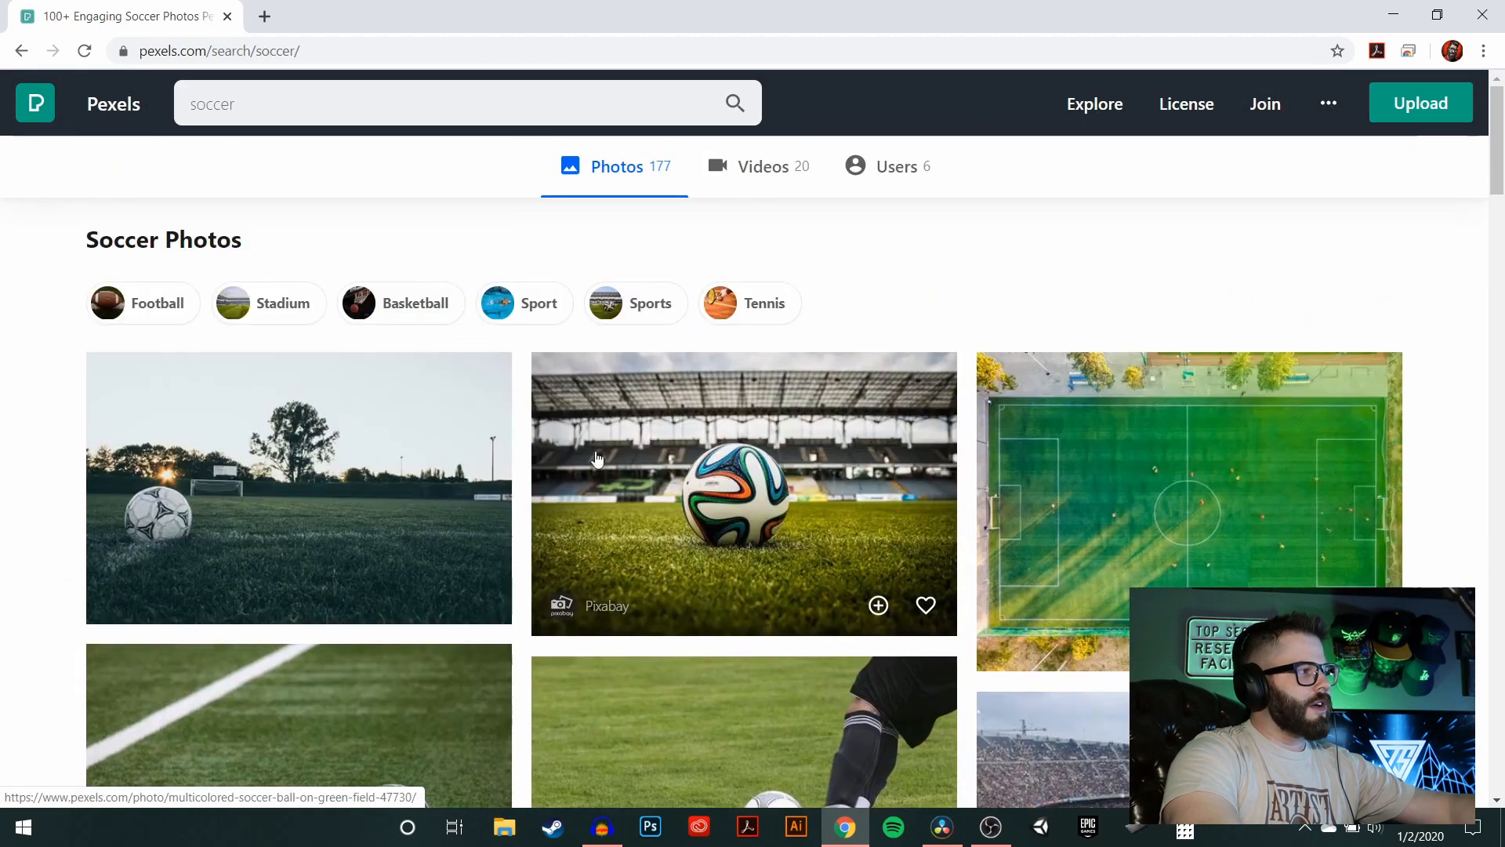
scroll(785, 453, down, 1)
scroll(797, 340, up, 1)
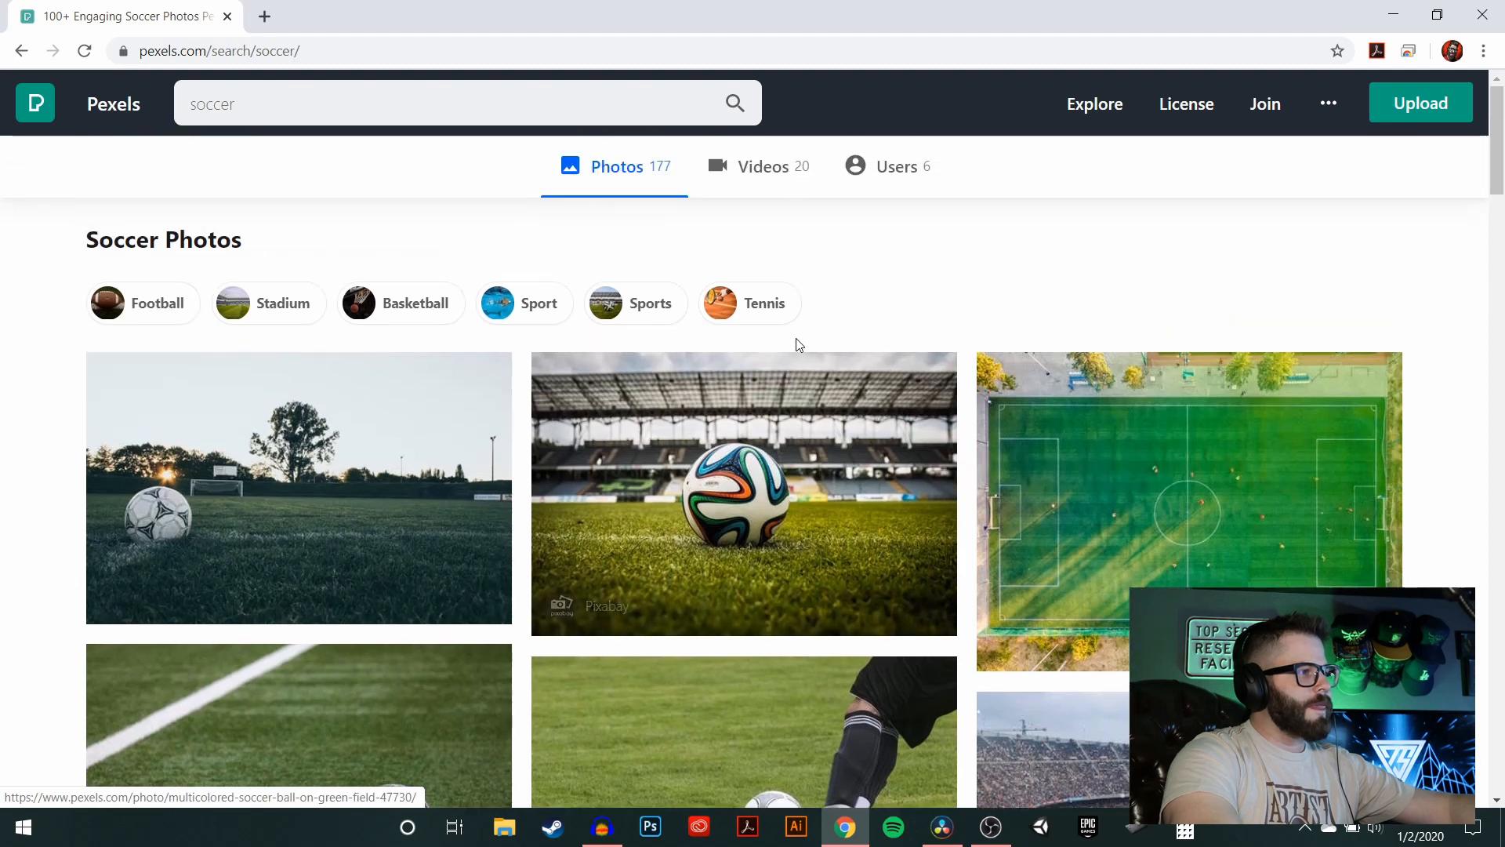
scroll(884, 447, down, 5)
scroll(886, 445, up, 3)
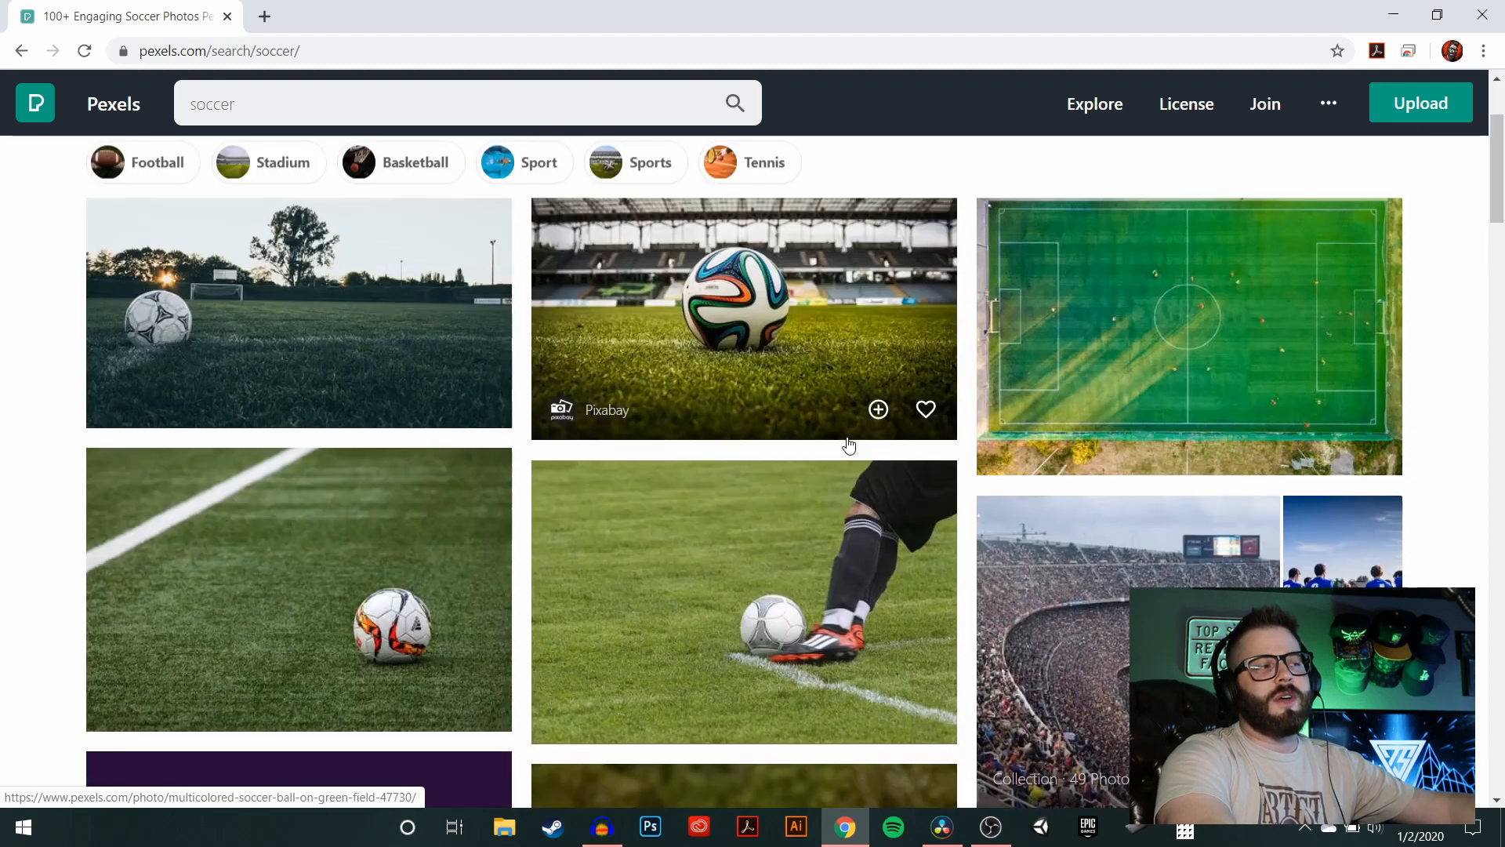
scroll(850, 443, up, 2)
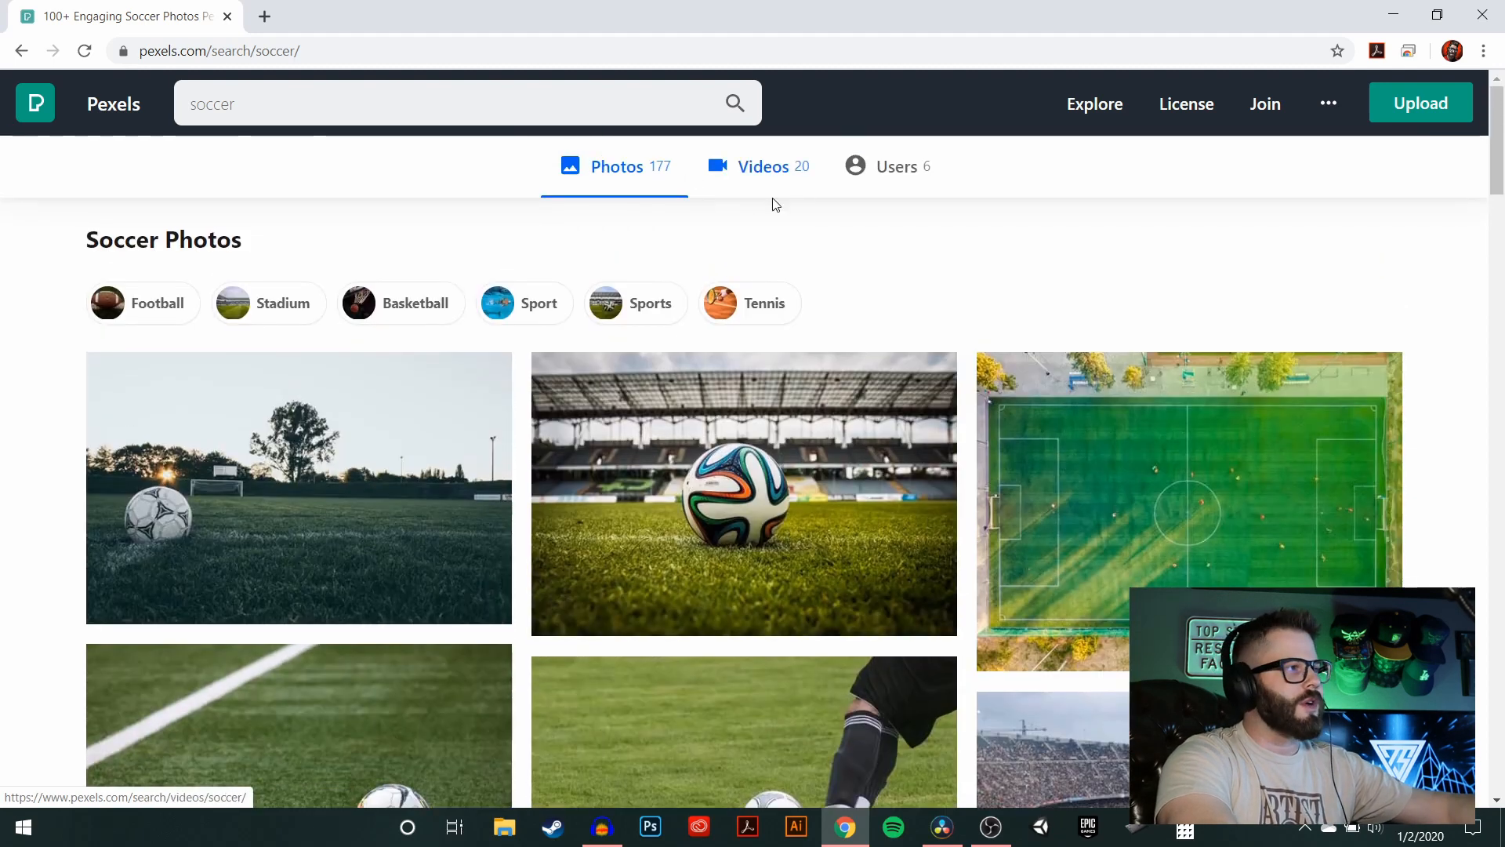
- Show the video results for soccer and look through the available clips
click(750, 183)
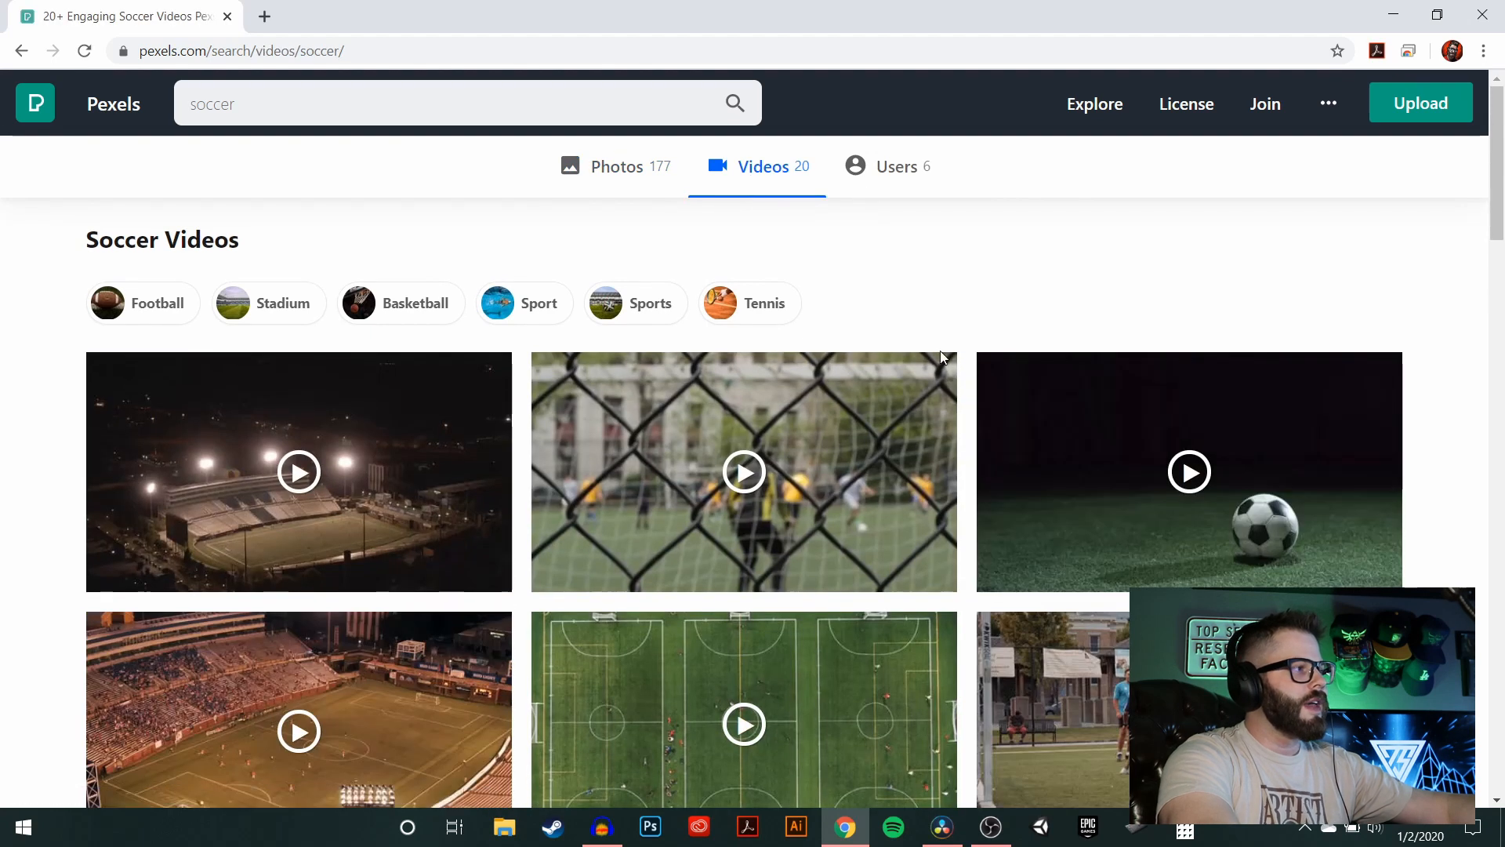
scroll(878, 342, down, 5)
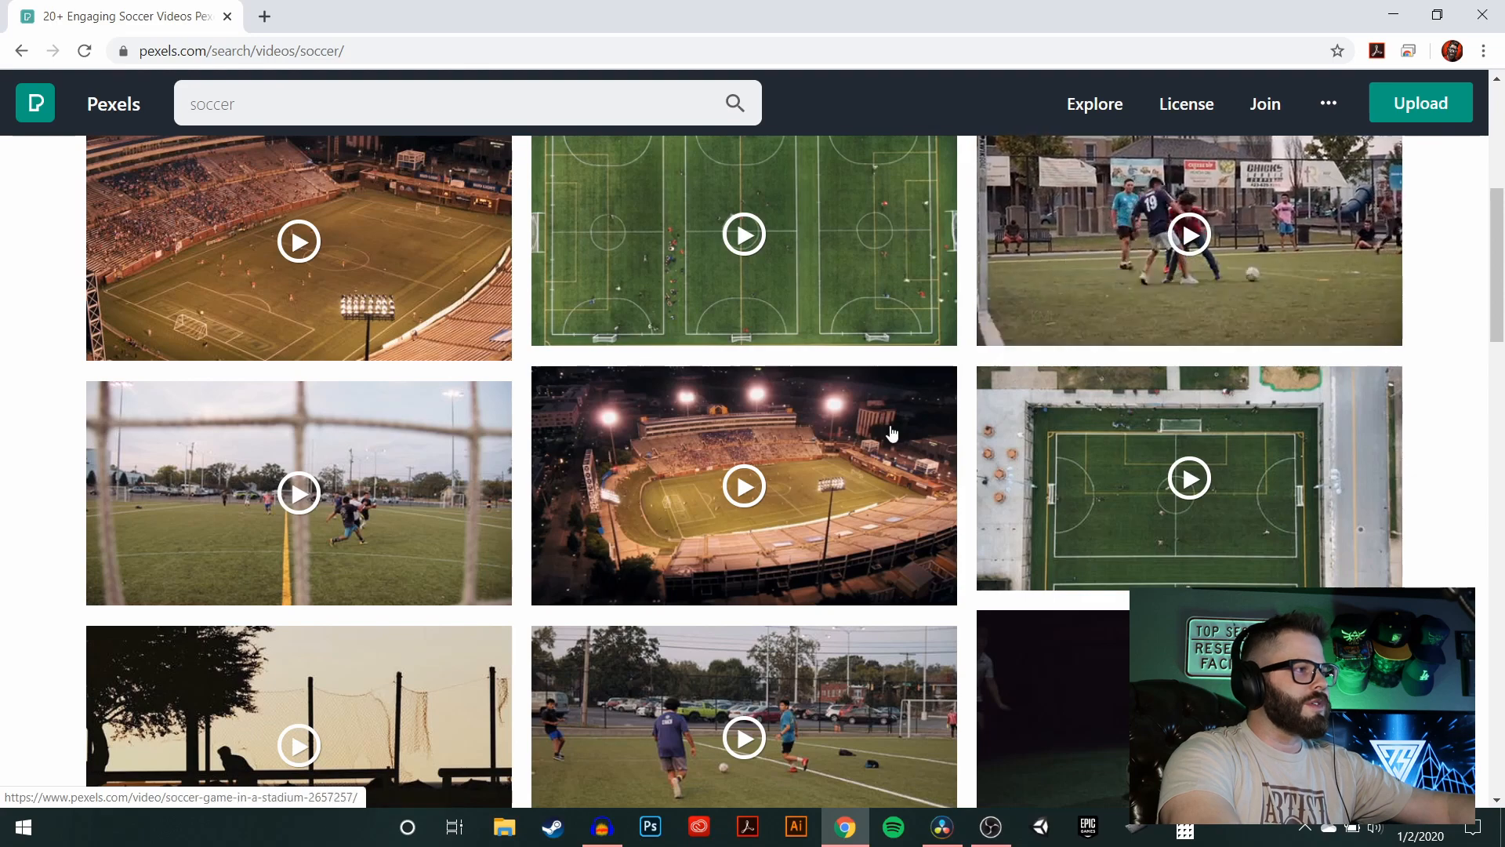
scroll(894, 435, down, 3)
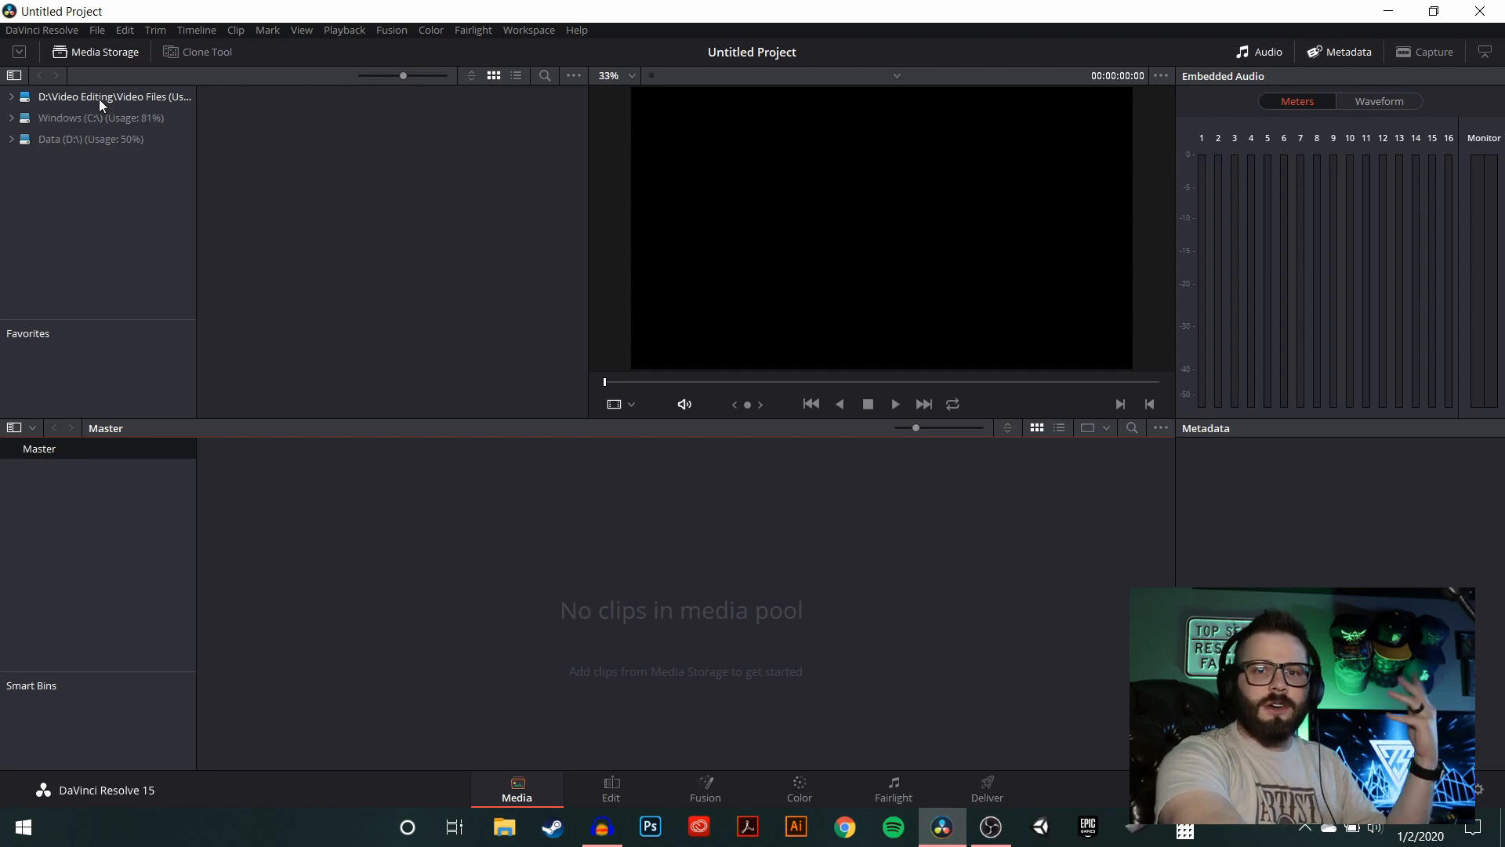
- In DaVinci Resolve, browse the D: drive to Technically Something, Episodes, Davinci Resolve For Beginners, and open its Video Clips folder
click(41, 140)
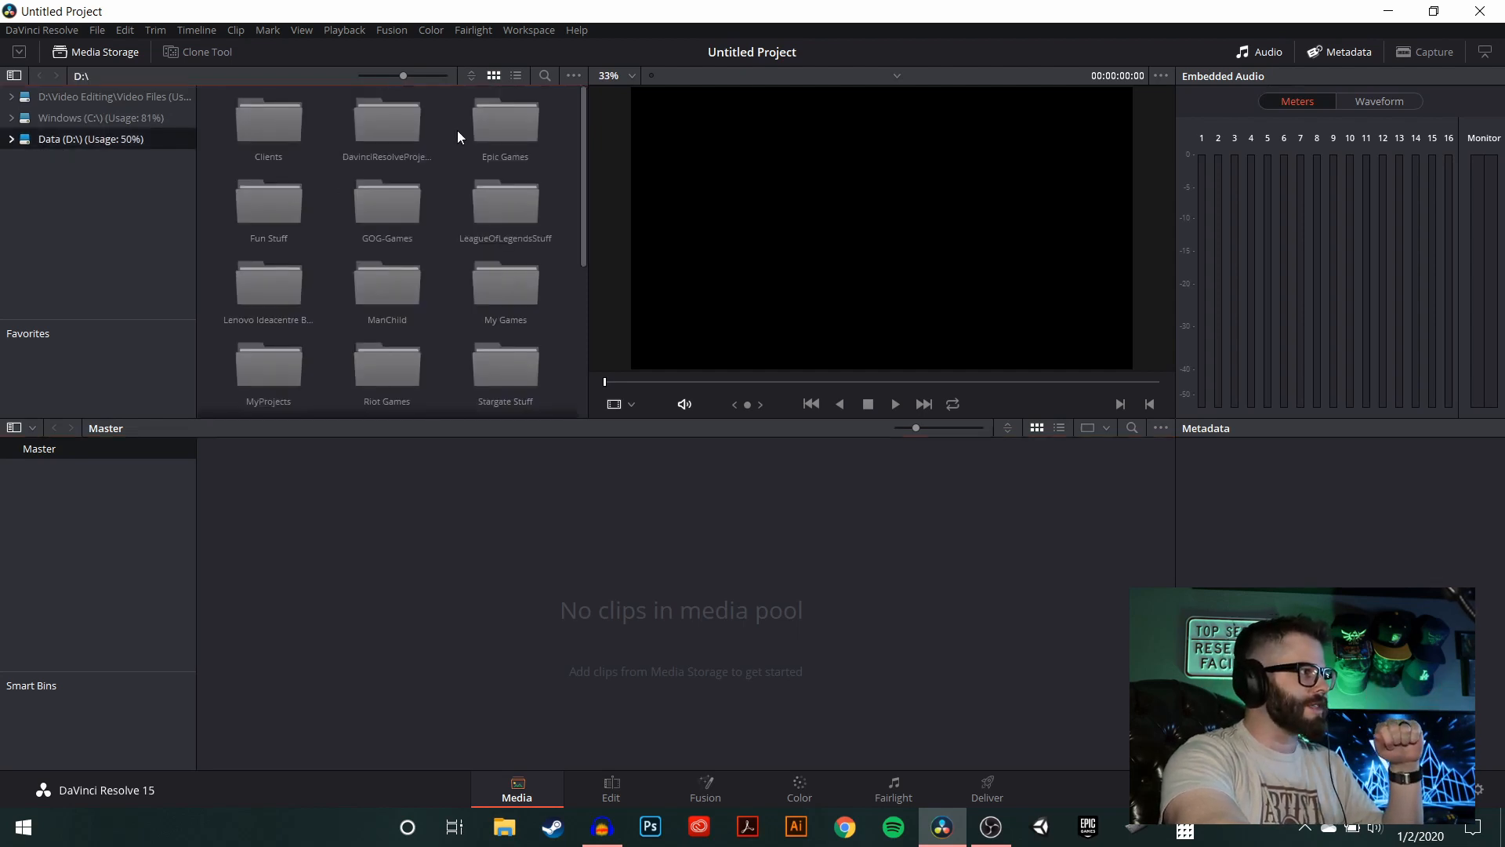
scroll(461, 156, down, 3)
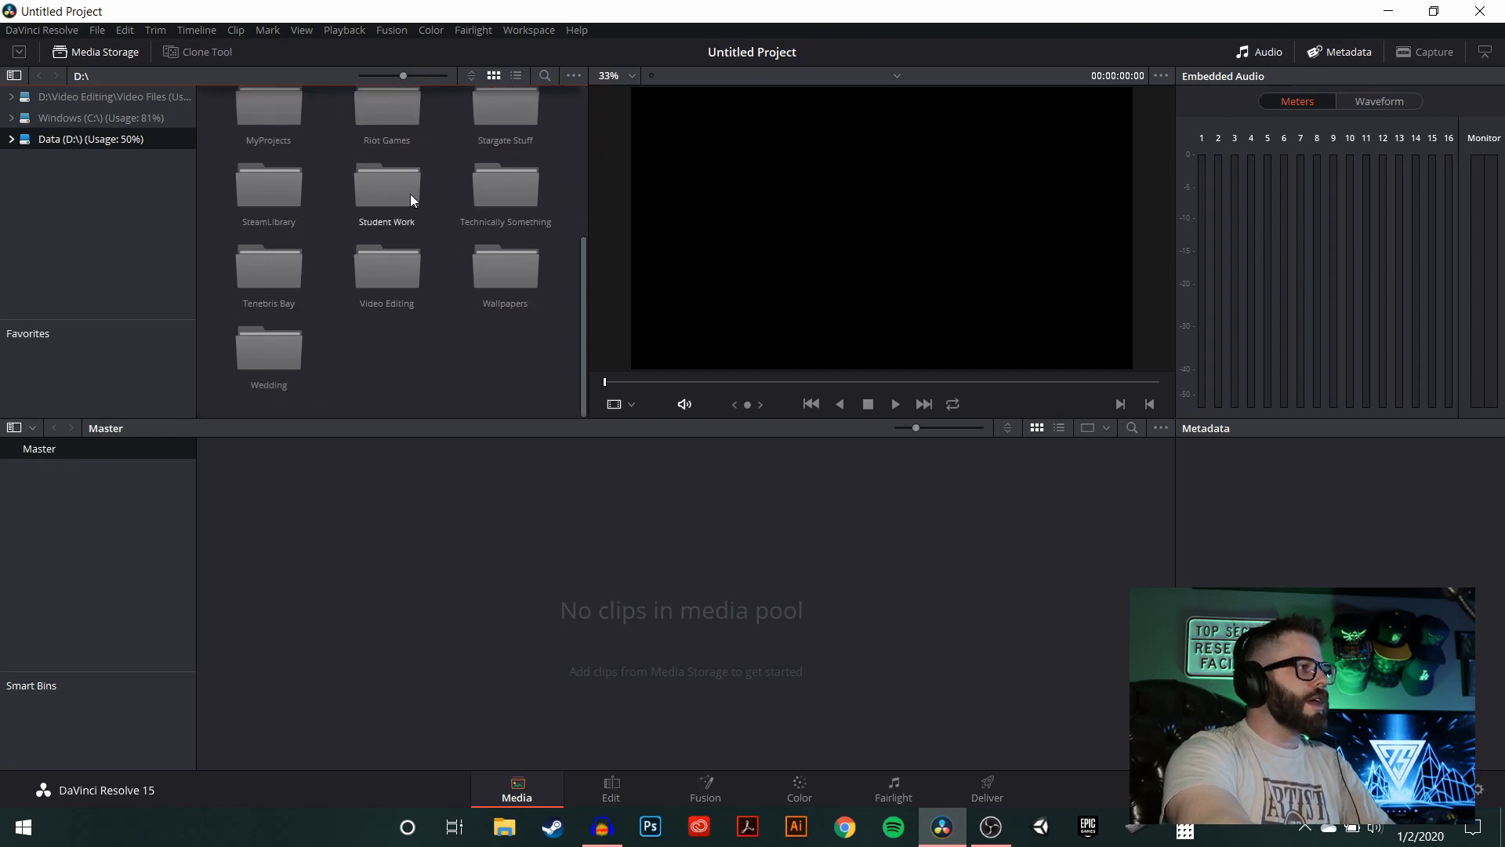
double_click(497, 180)
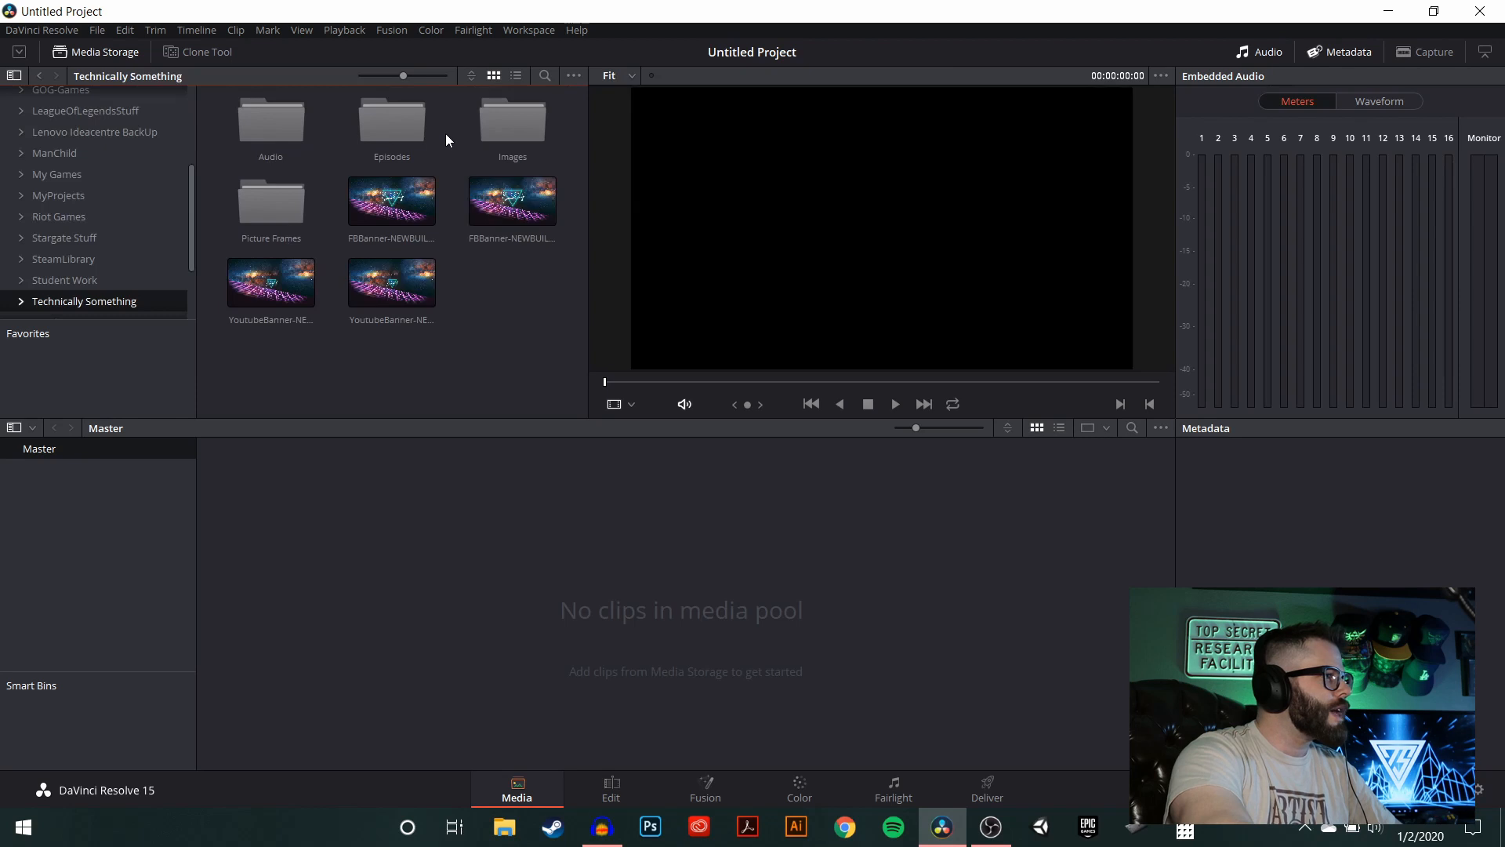
double_click(406, 118)
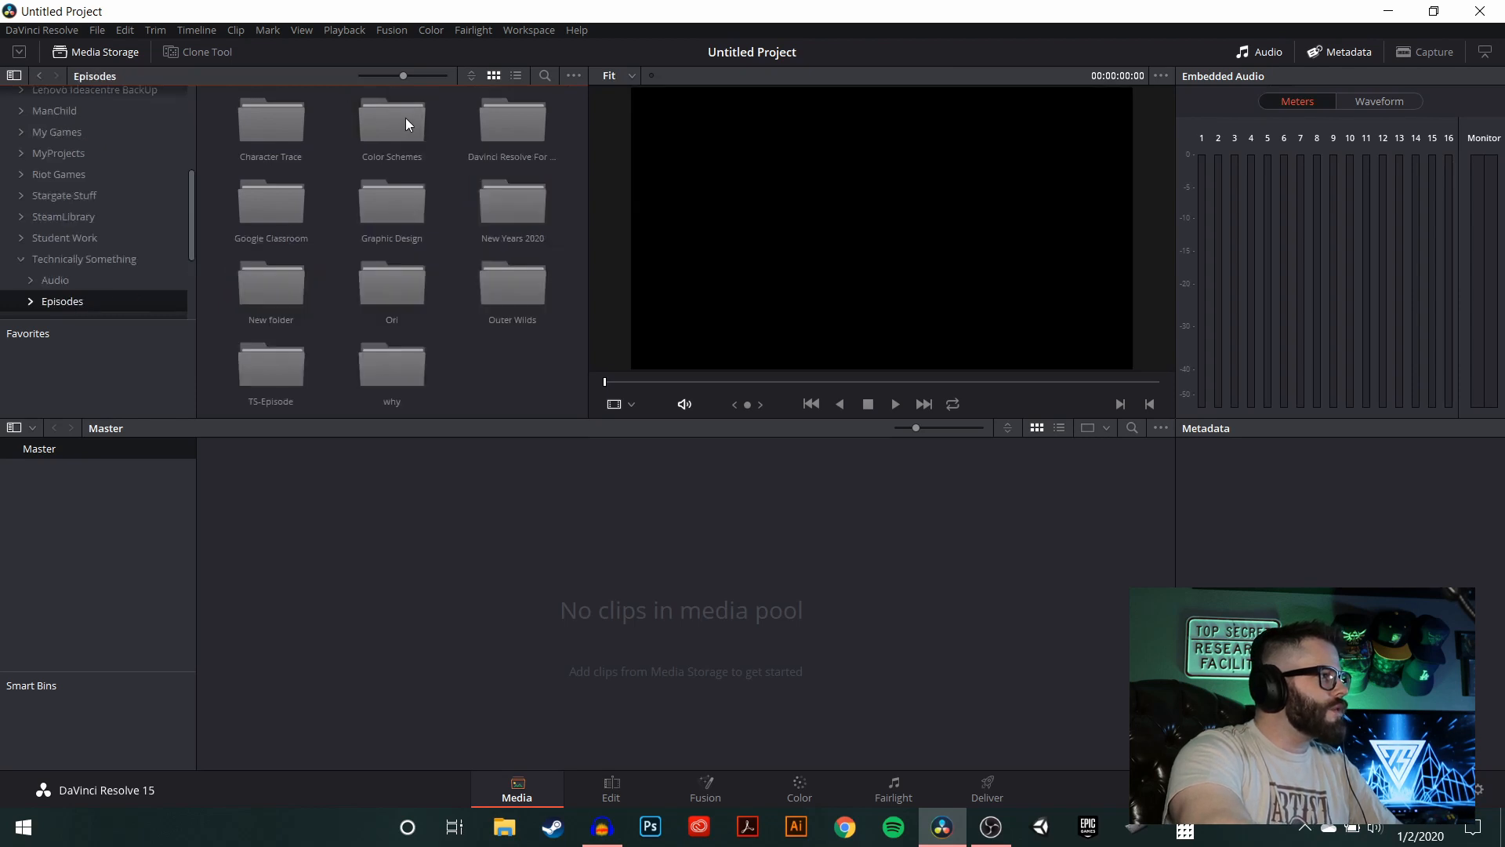
double_click(514, 124)
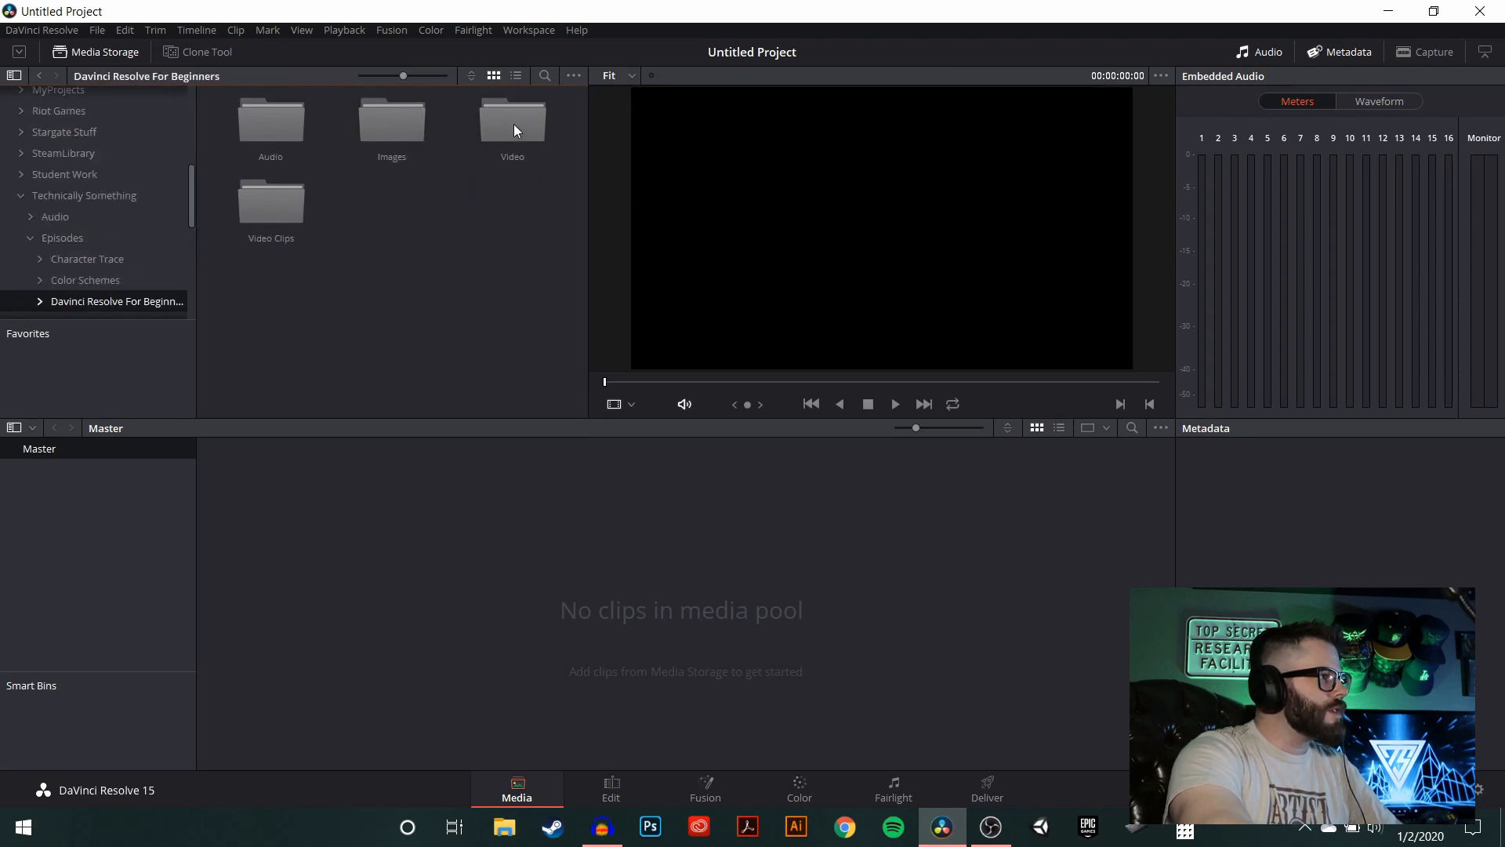
double_click(285, 214)
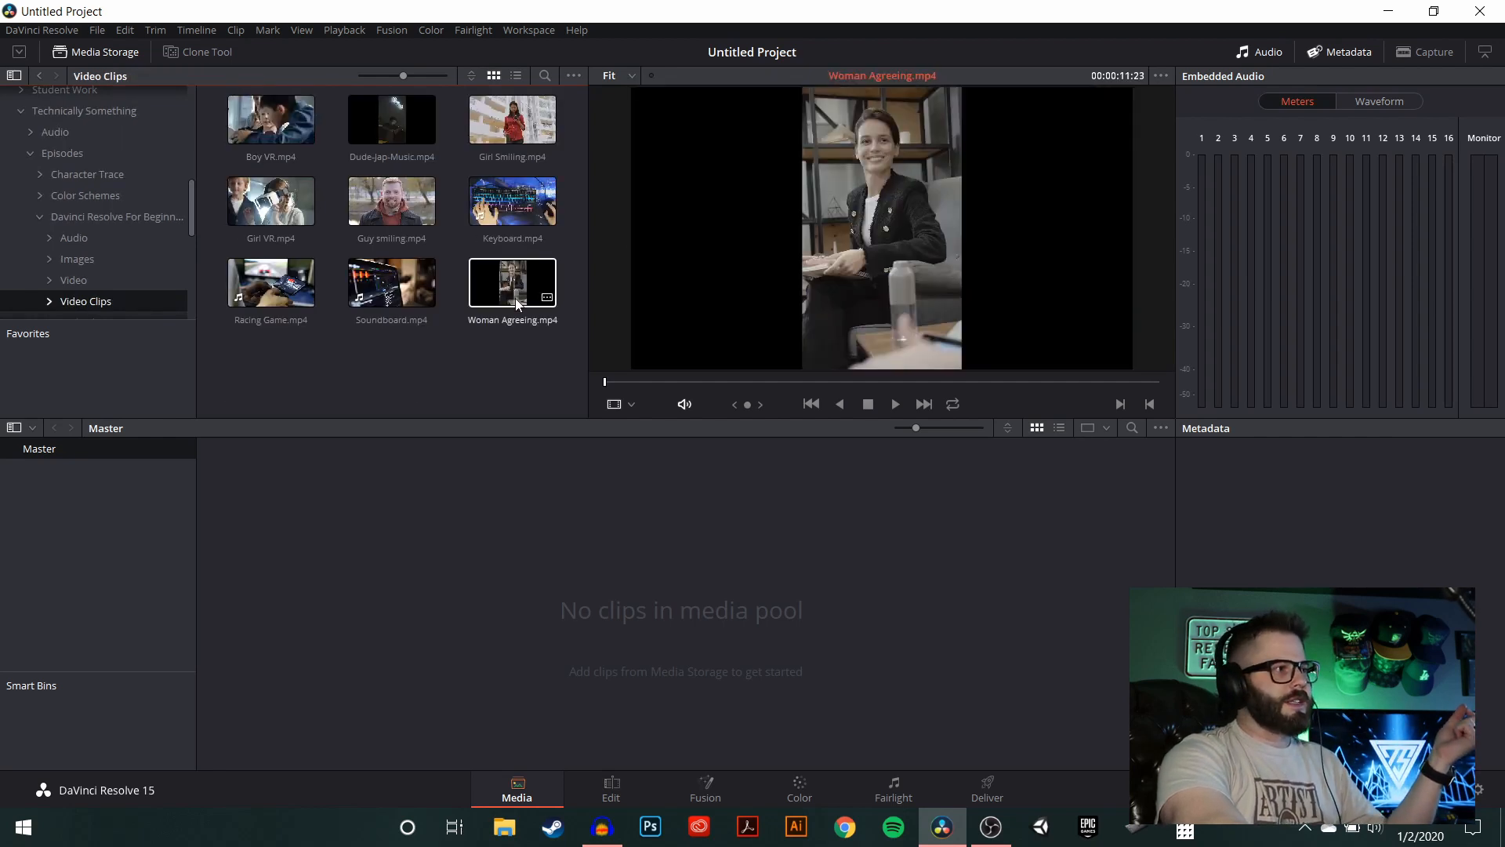
- Add all the video clips in the folder to the media pool and change the timeline frame rate to match them
drag(487, 299, 287, 536)
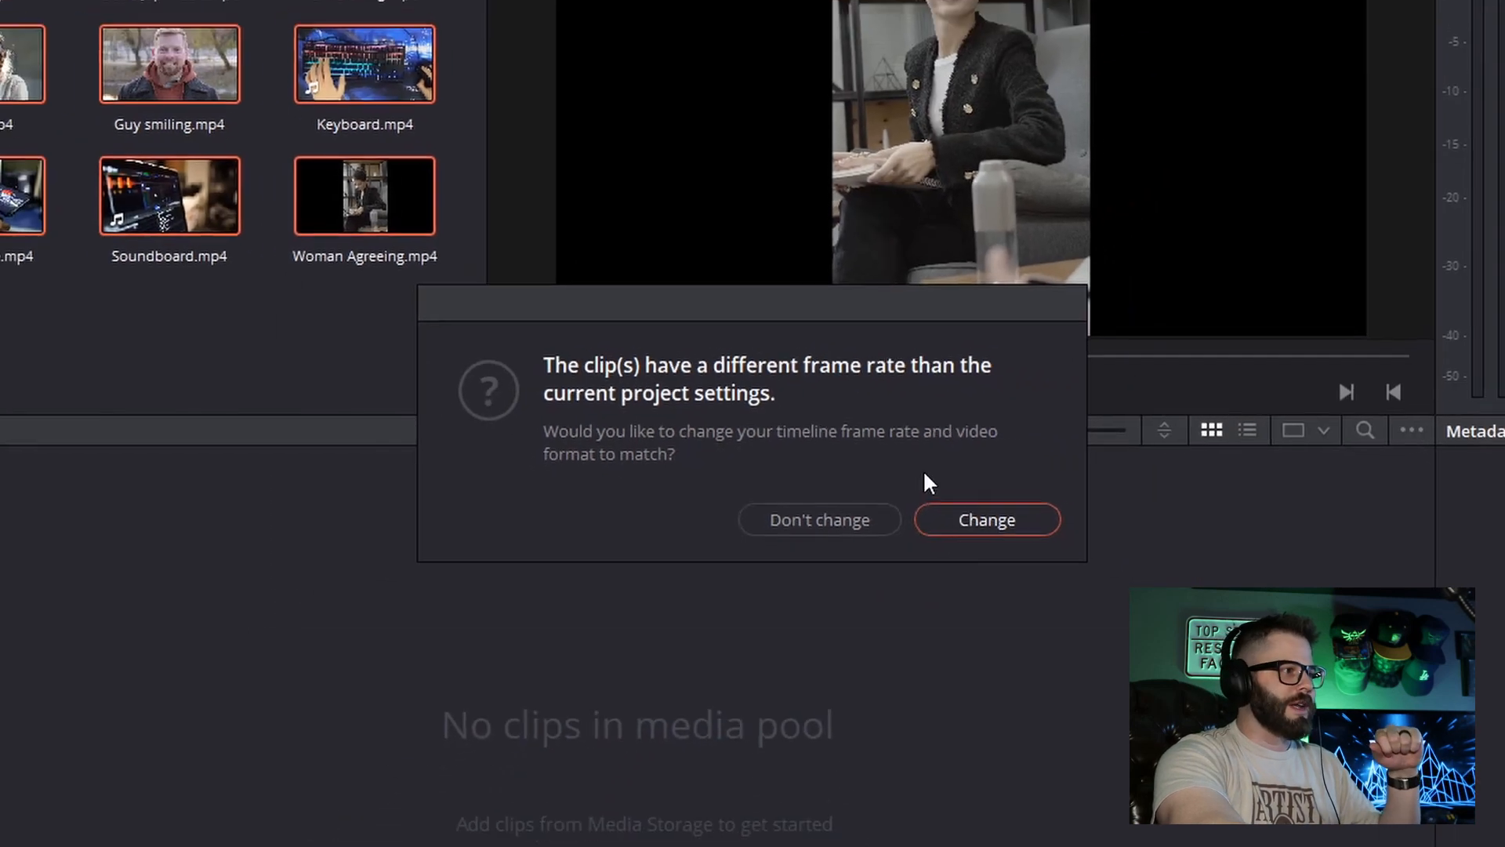
click(960, 519)
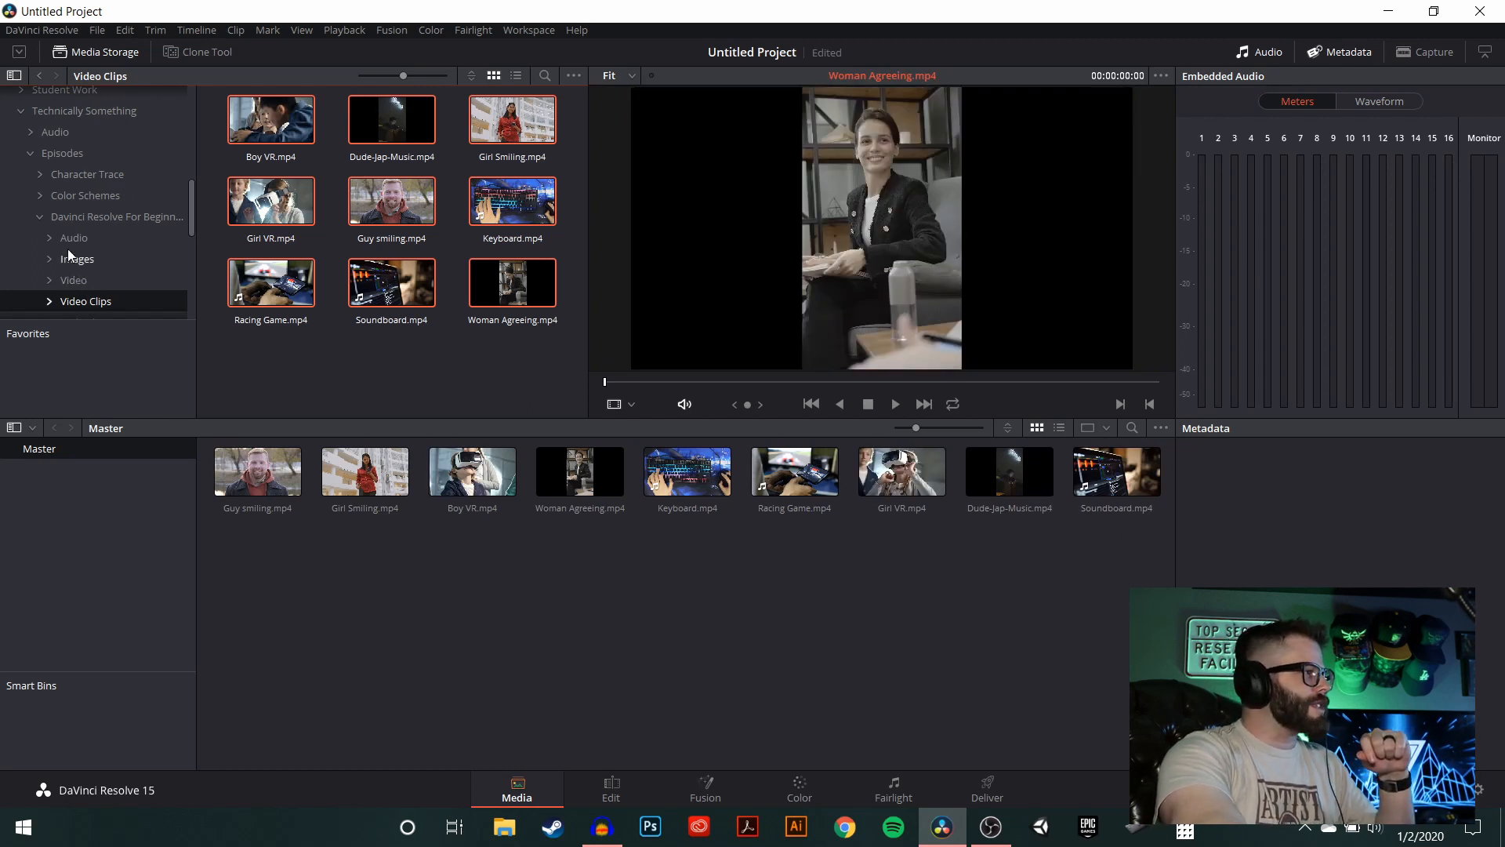
- Add the Atmospheria track and Swoosh.mp3 from the episode's Audio folder to the media pool
click(73, 219)
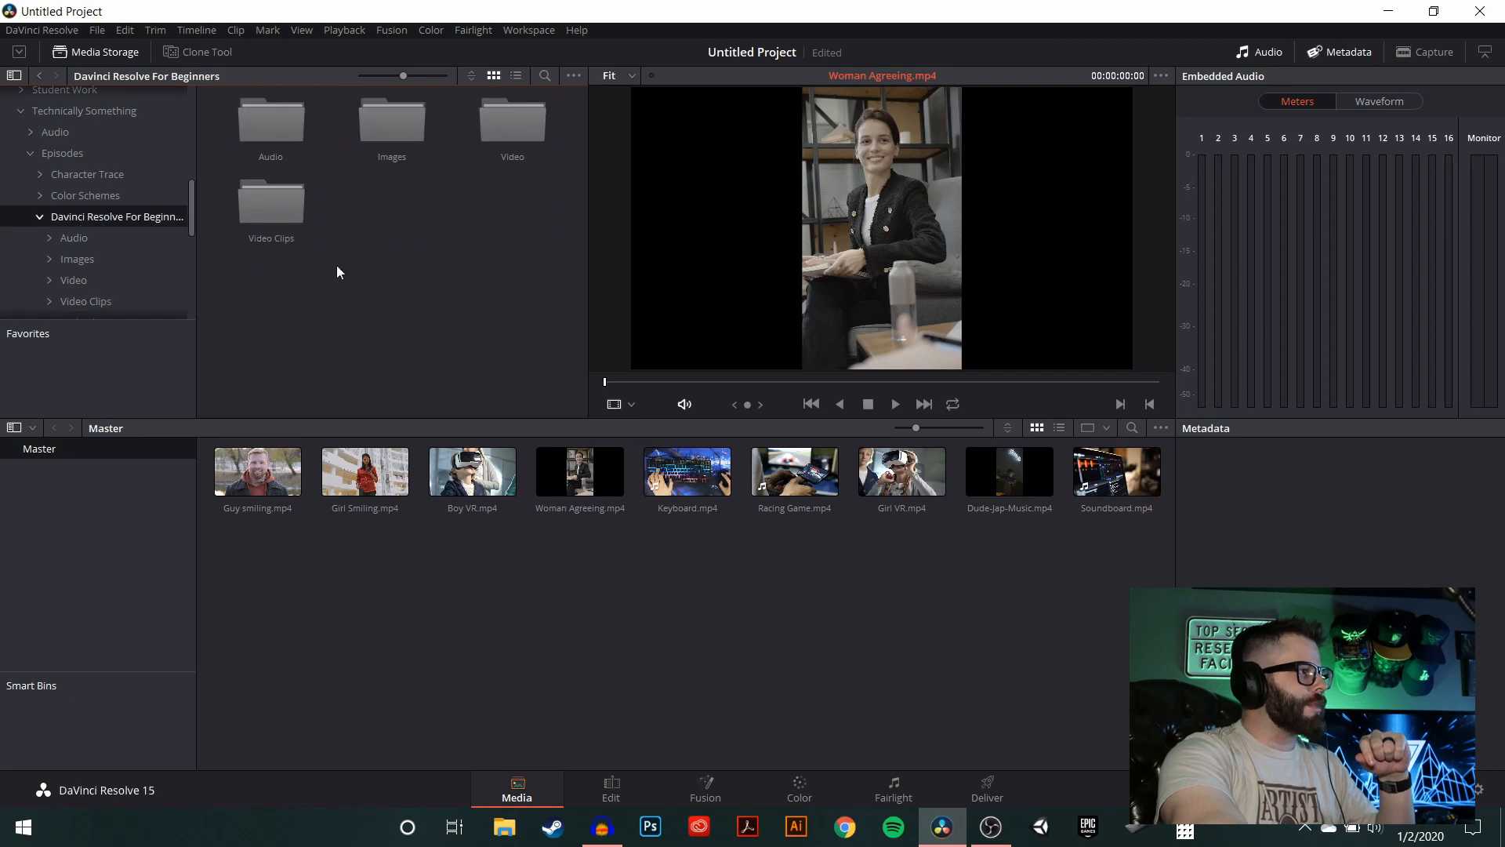
double_click(290, 131)
click(286, 125)
click(320, 258)
click(270, 127)
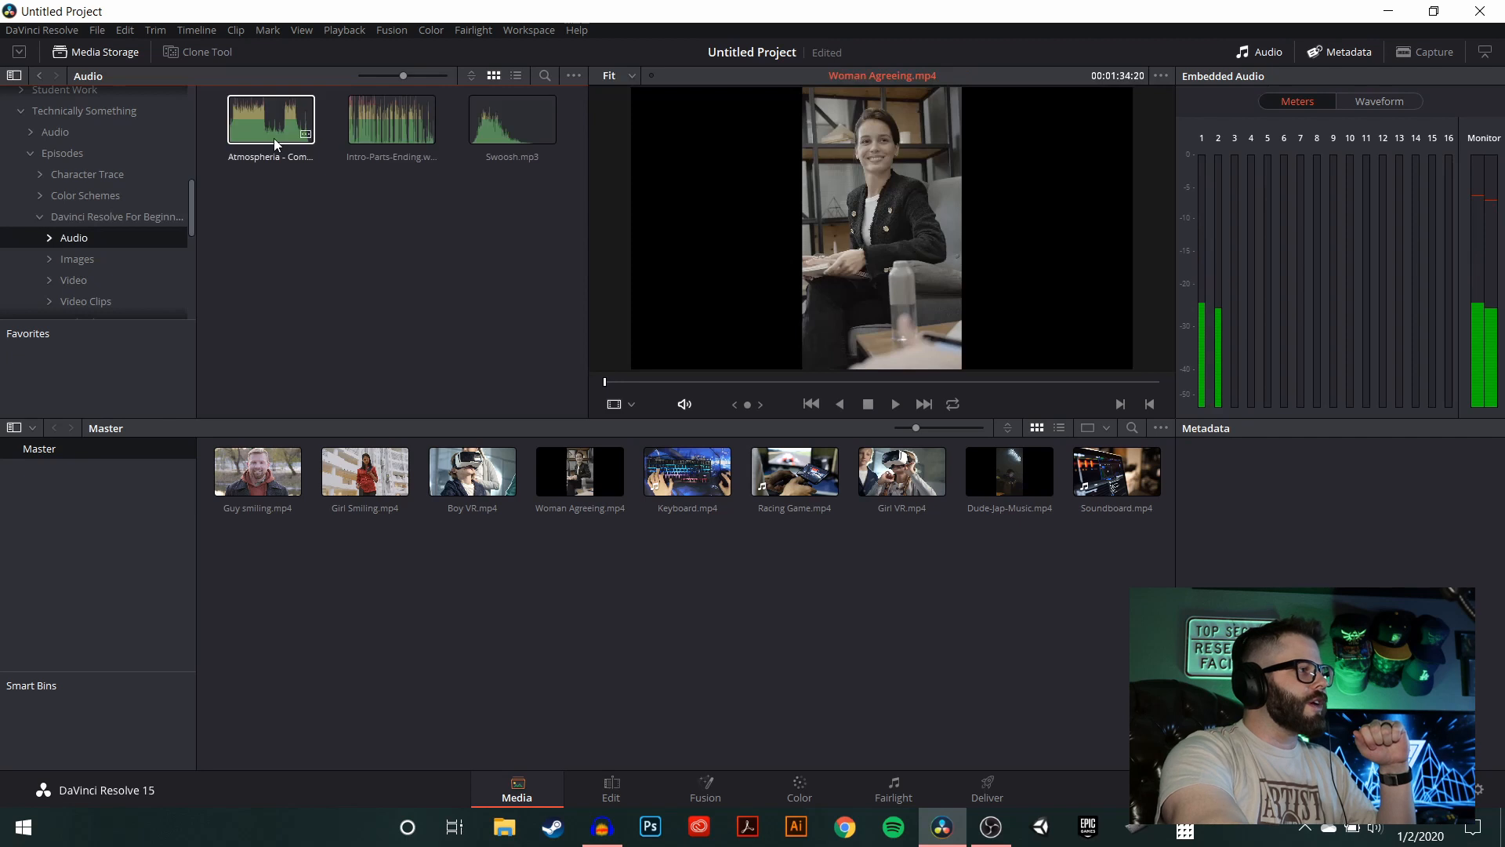
click(511, 109)
drag(270, 119, 324, 594)
drag(511, 119, 386, 621)
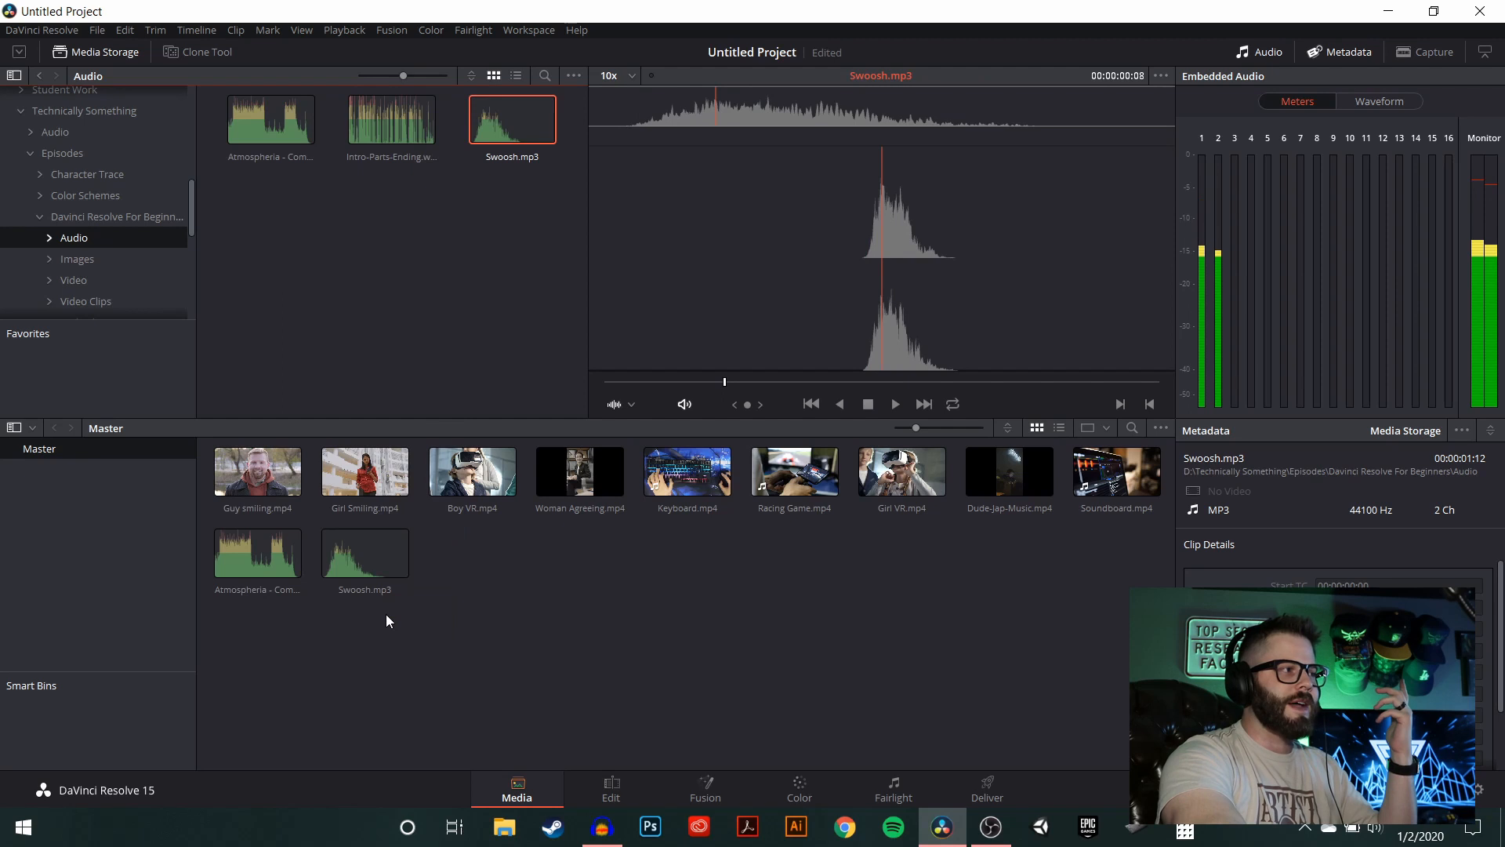
- Add TSU-Logo.png from the episode's Images folder to the media pool
click(76, 260)
click(310, 141)
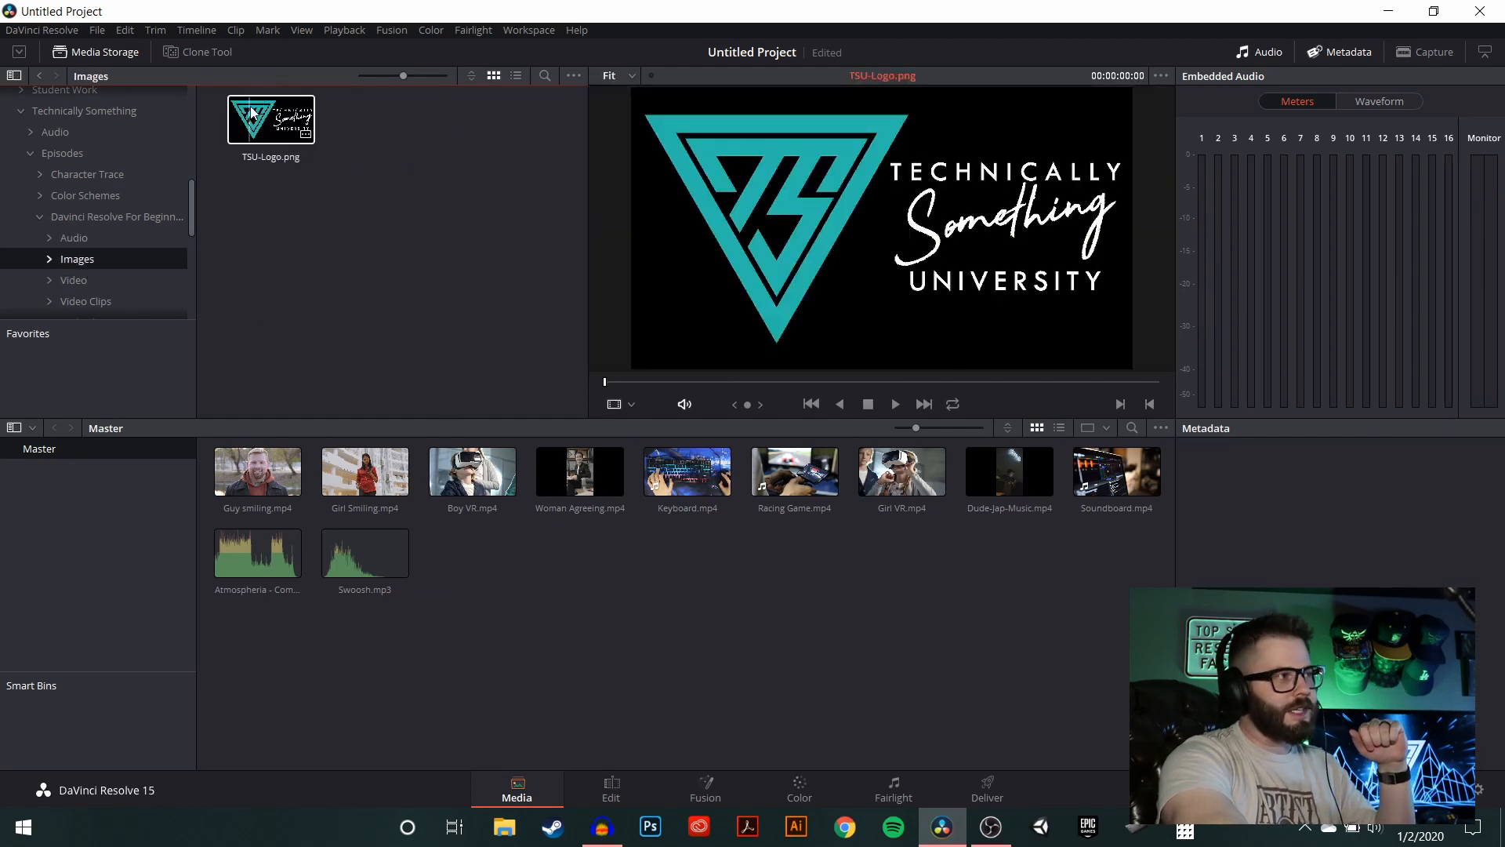
drag(251, 114, 470, 552)
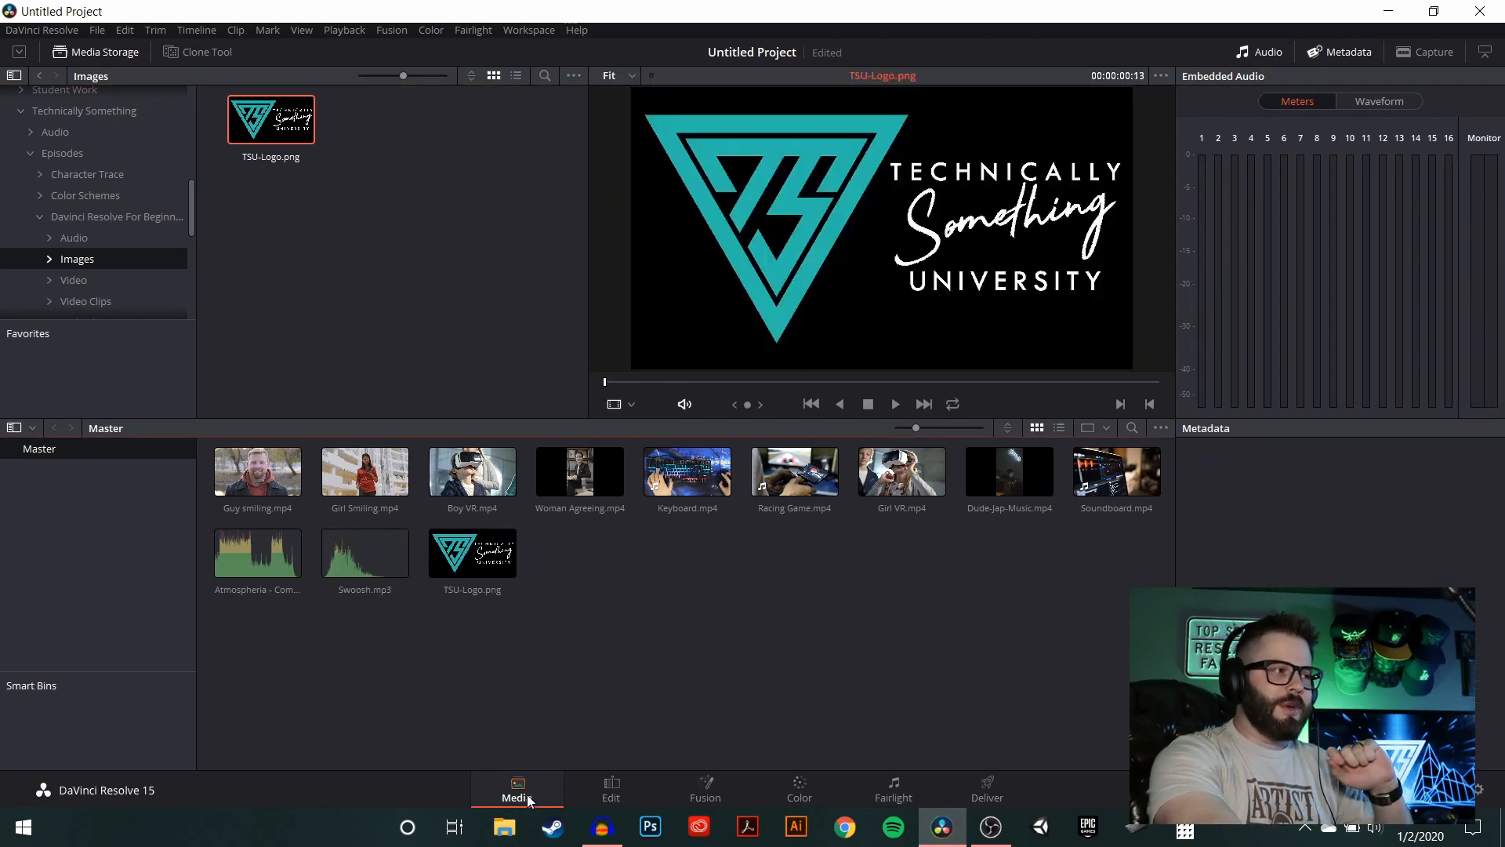
- Go to the Edit page and place Racing Game.mp4 at the start of the empty timeline
click(608, 790)
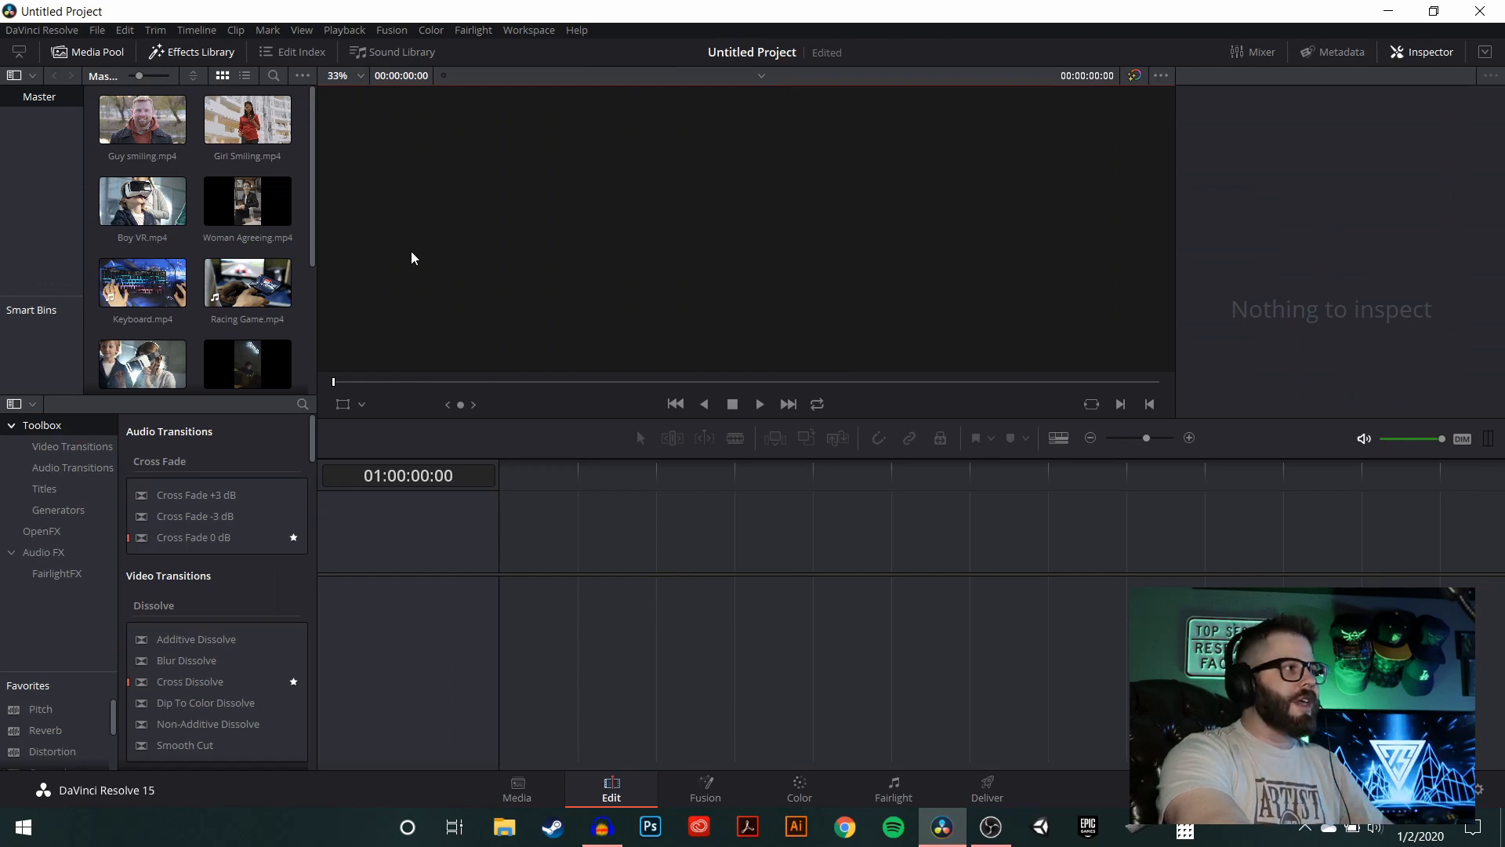
scroll(191, 306, down, 3)
scroll(196, 326, up, 3)
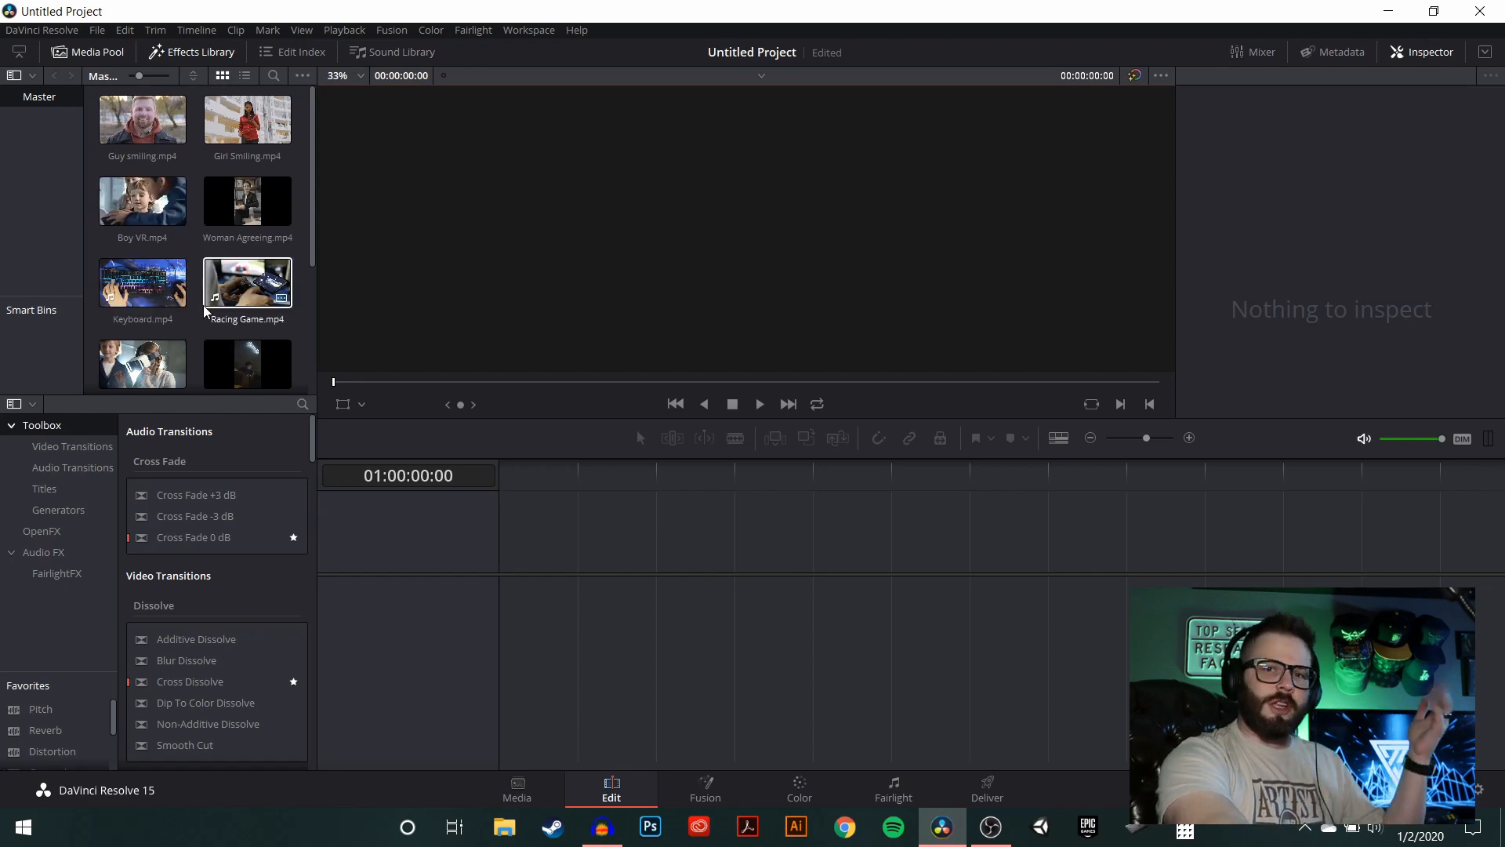
scroll(196, 270, down, 2)
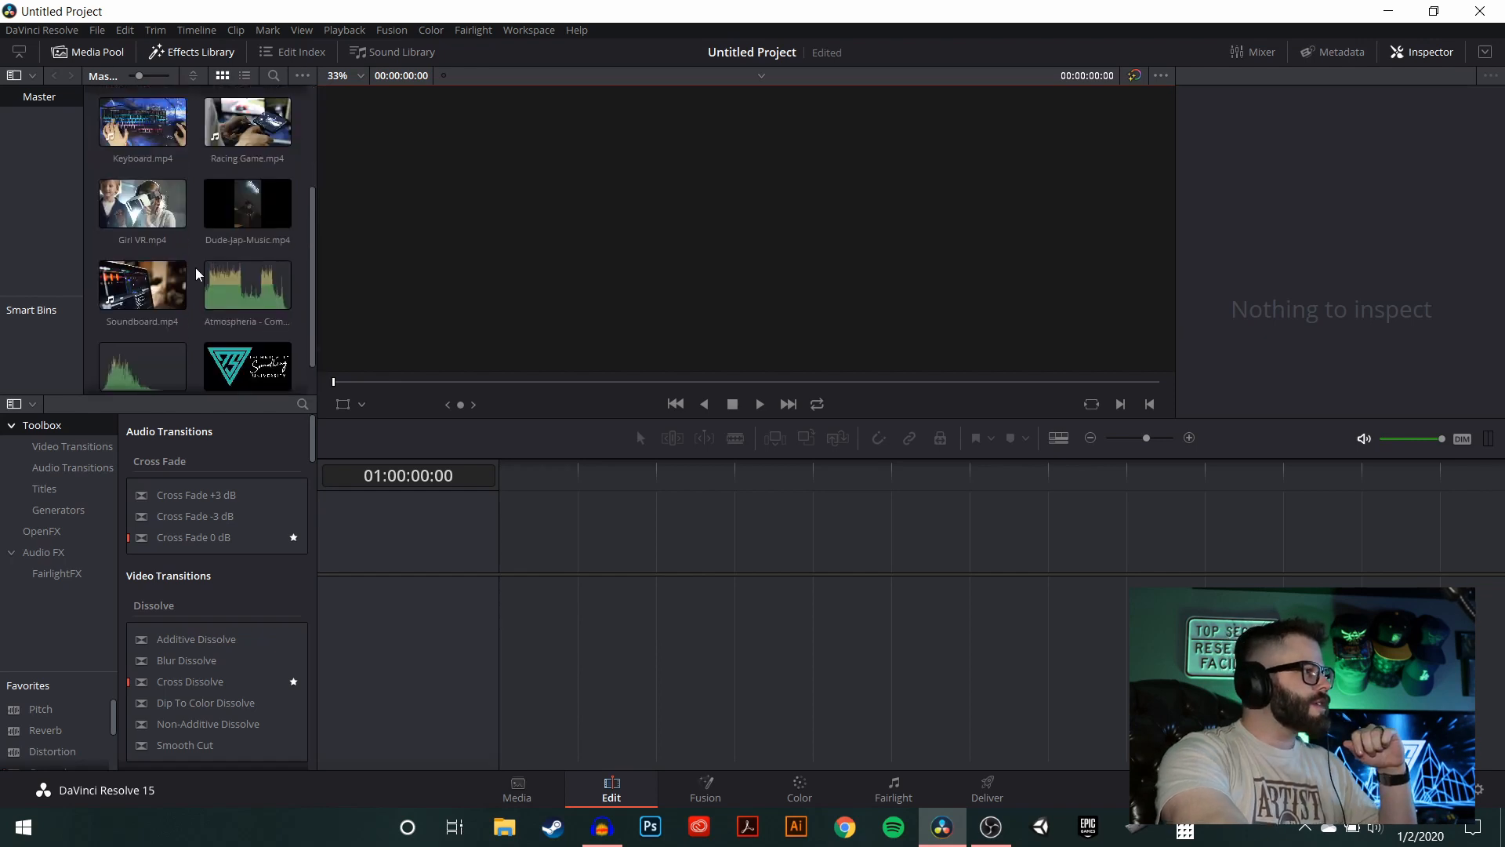
scroll(235, 244, up, 1)
drag(239, 239, 506, 578)
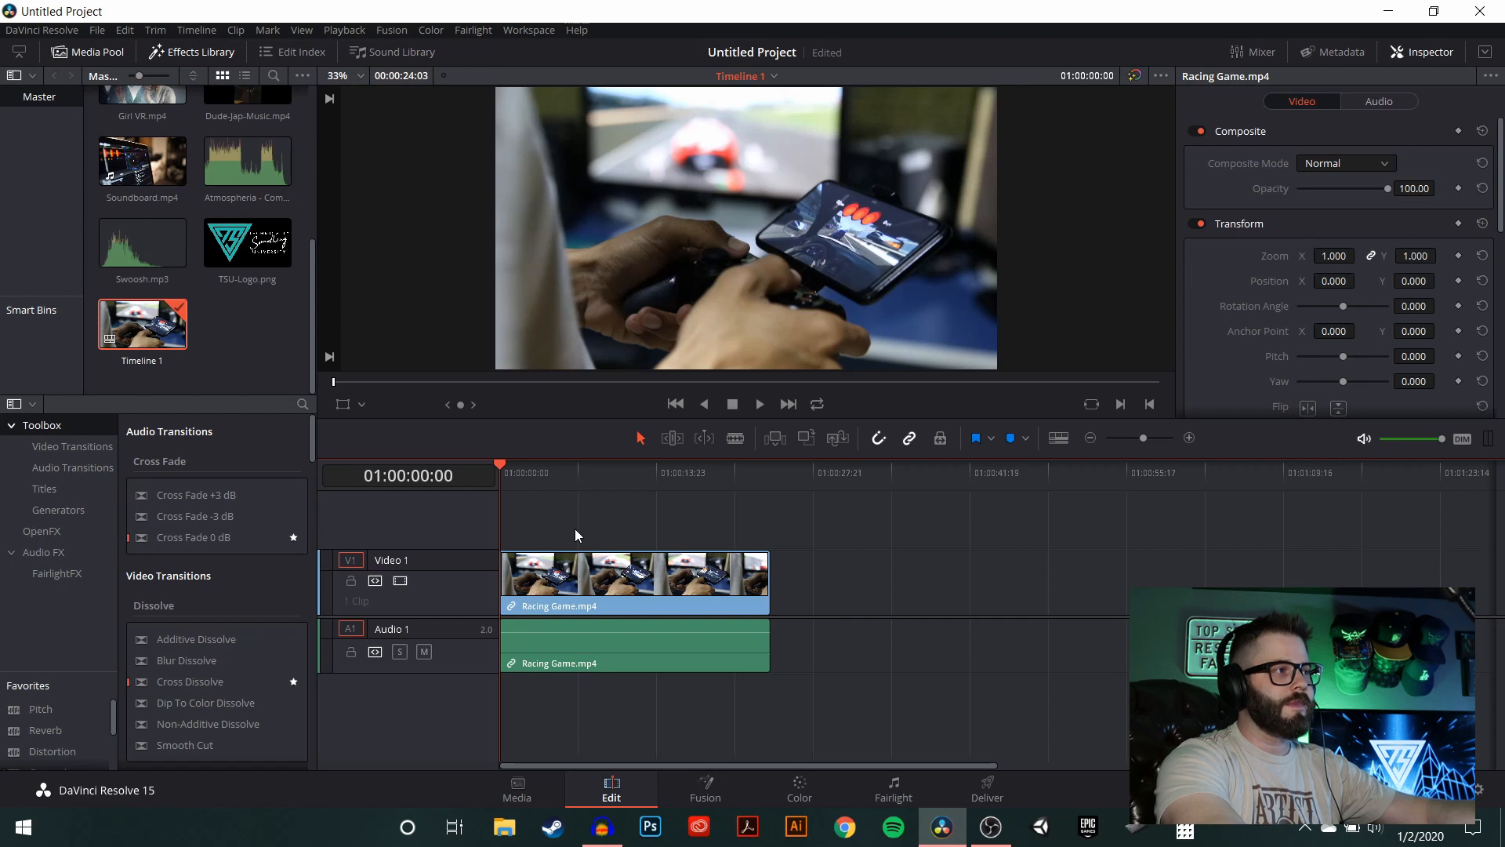
- Play back the Racing Game clip and scrub the playhead through it on the timeline
key(space)
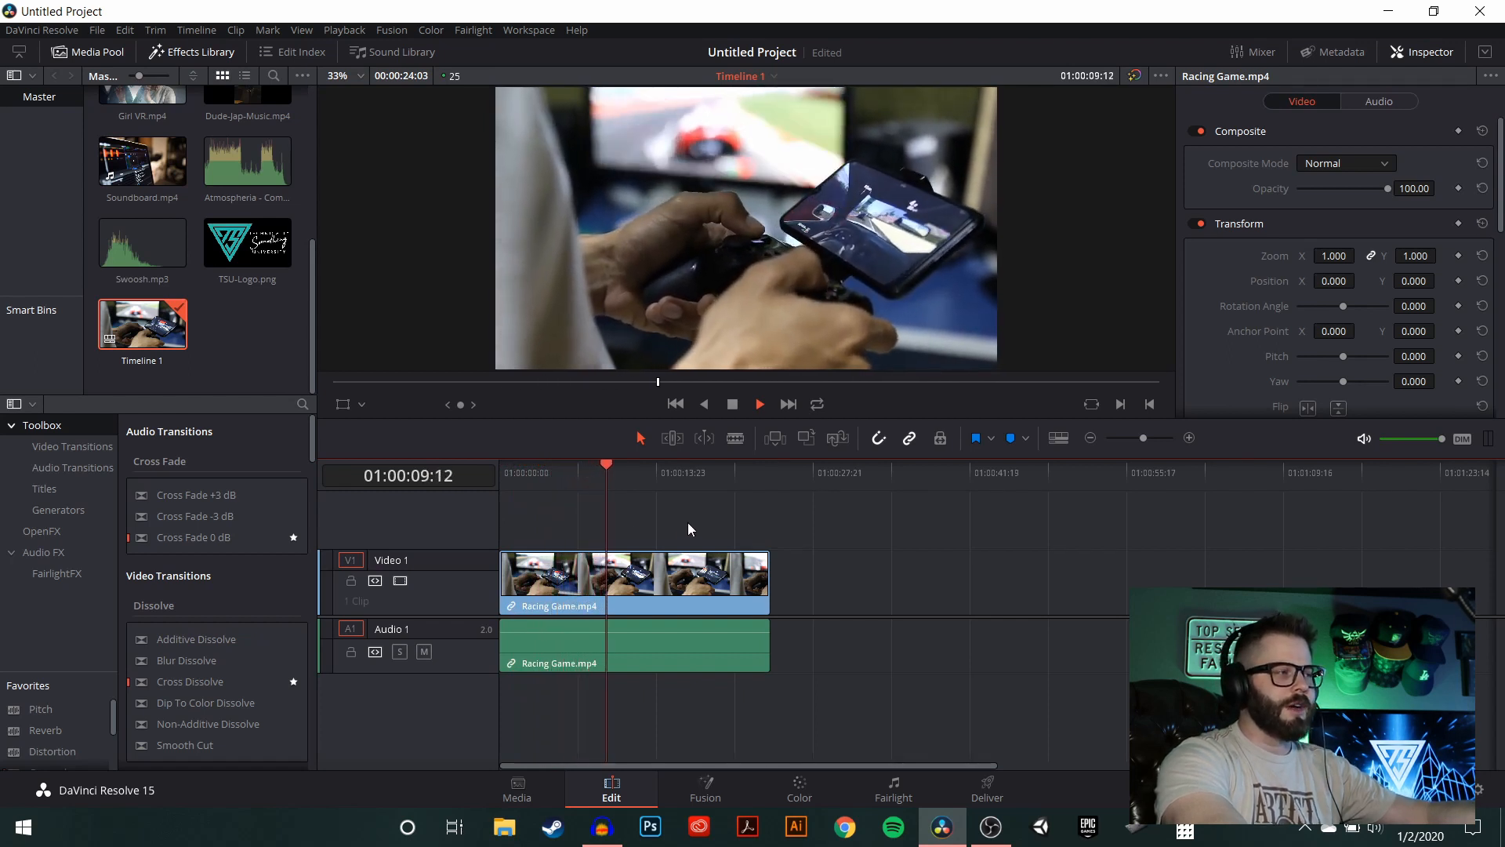
key(space)
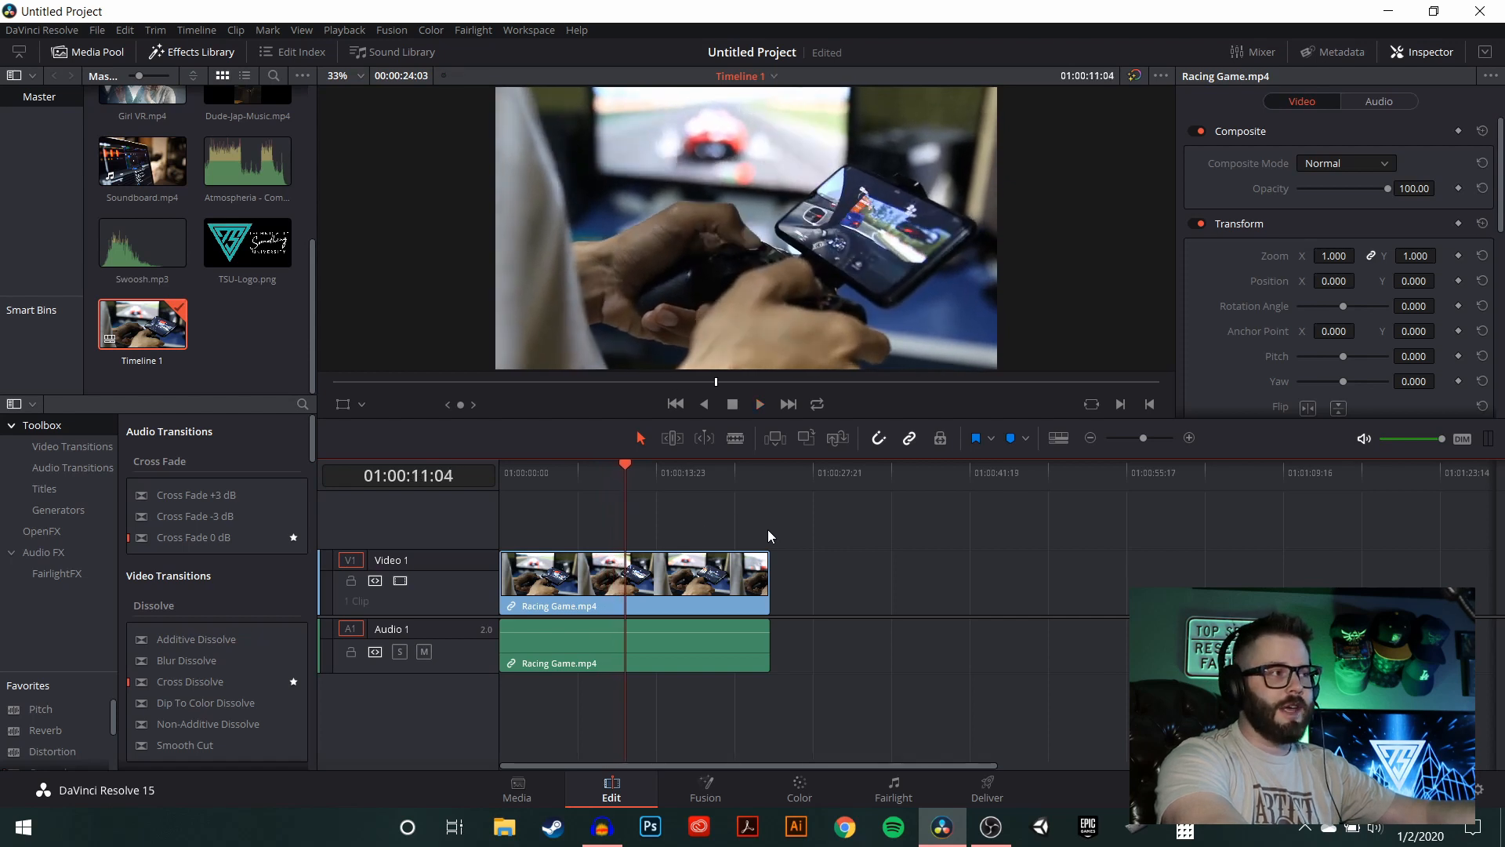
drag(621, 465, 541, 478)
drag(675, 497, 586, 528)
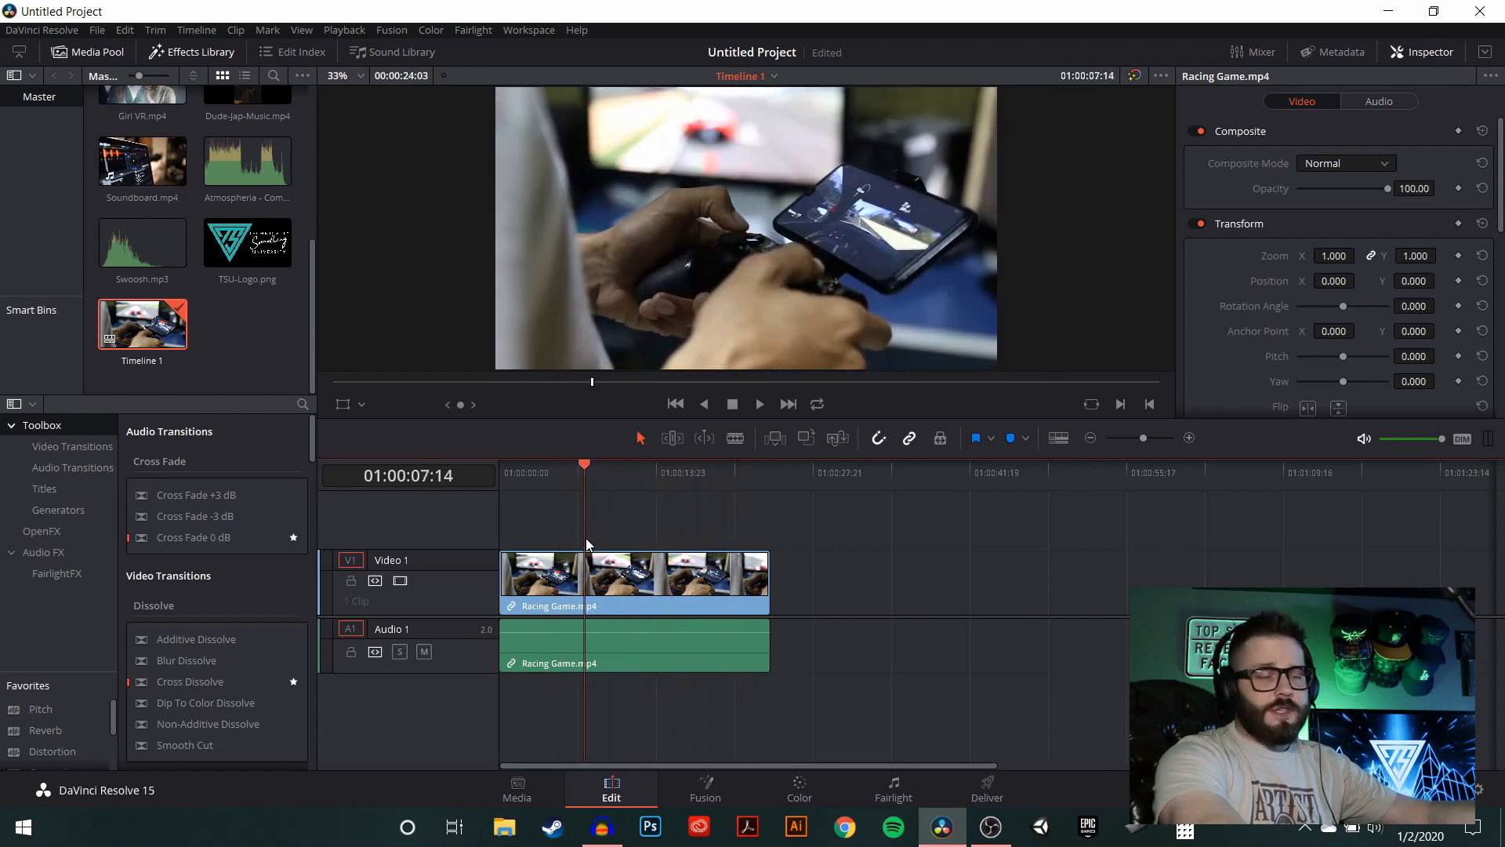
key(space)
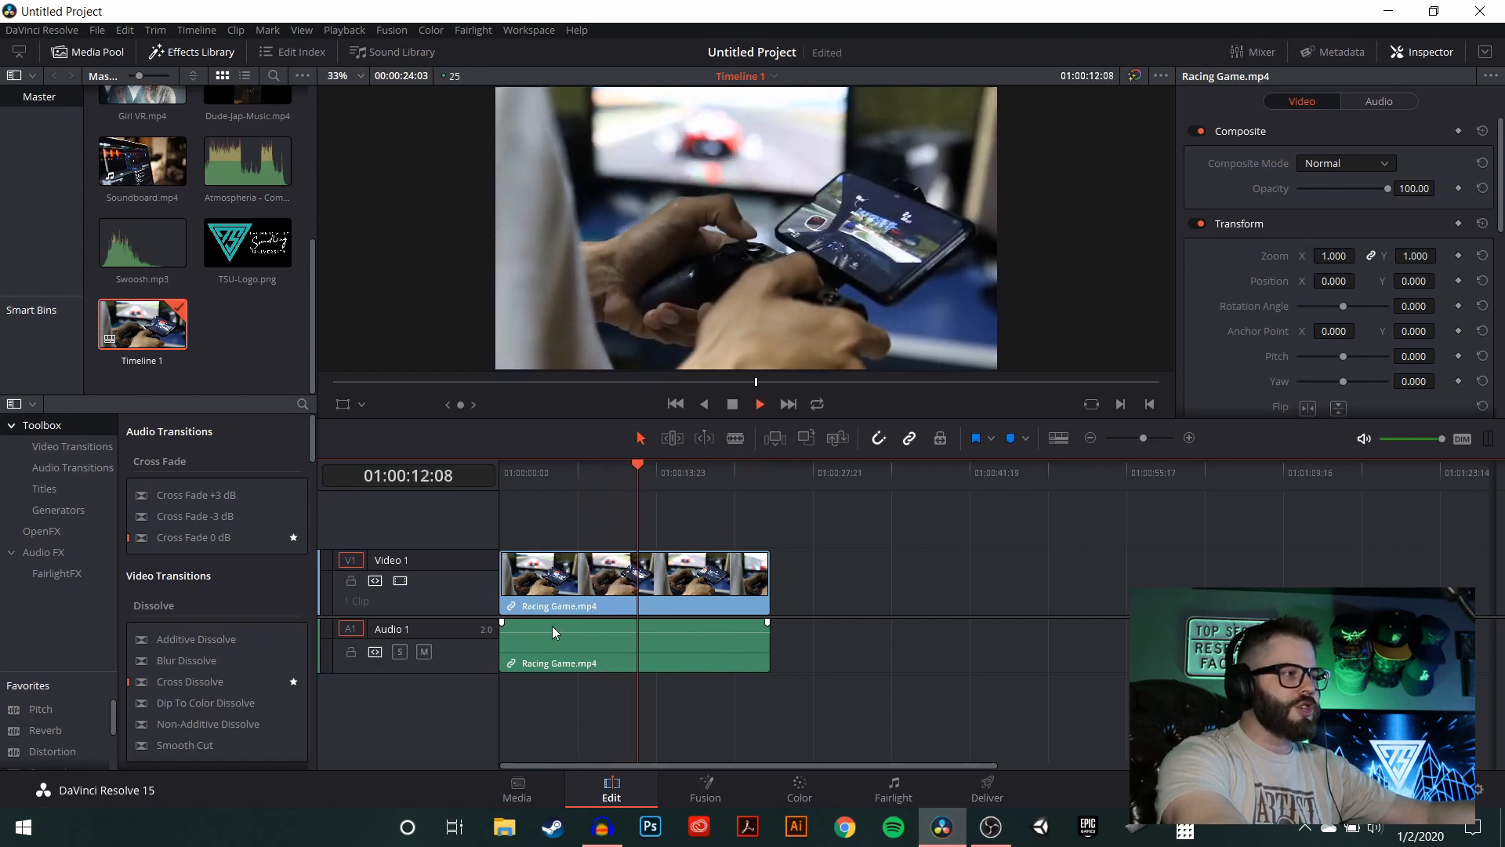
key(space)
- Unlink the Racing Game clip's video and audio and delete its audio from track Audio 1
click(715, 646)
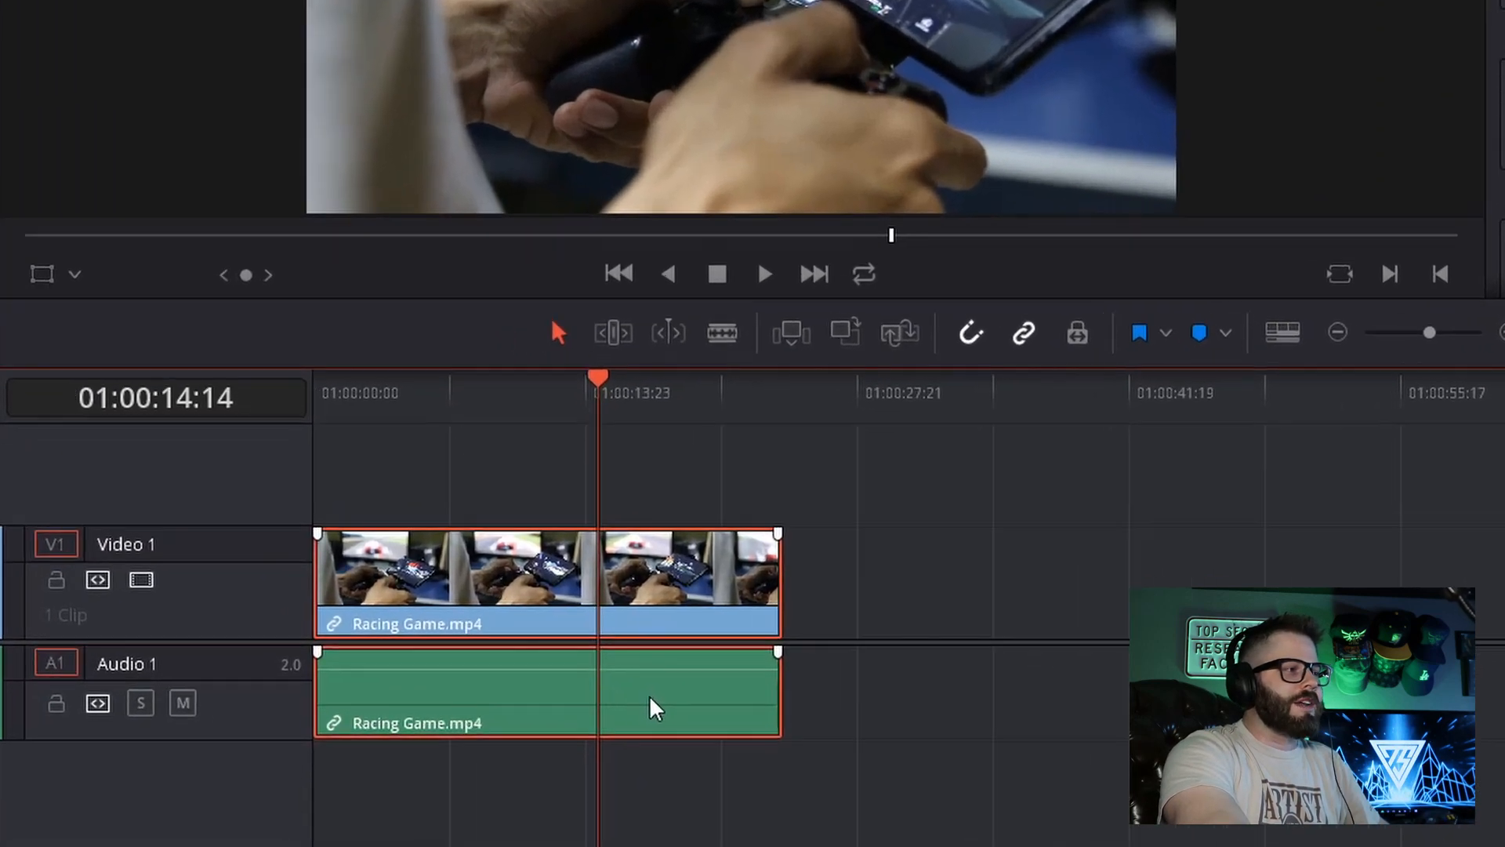
right_click(650, 700)
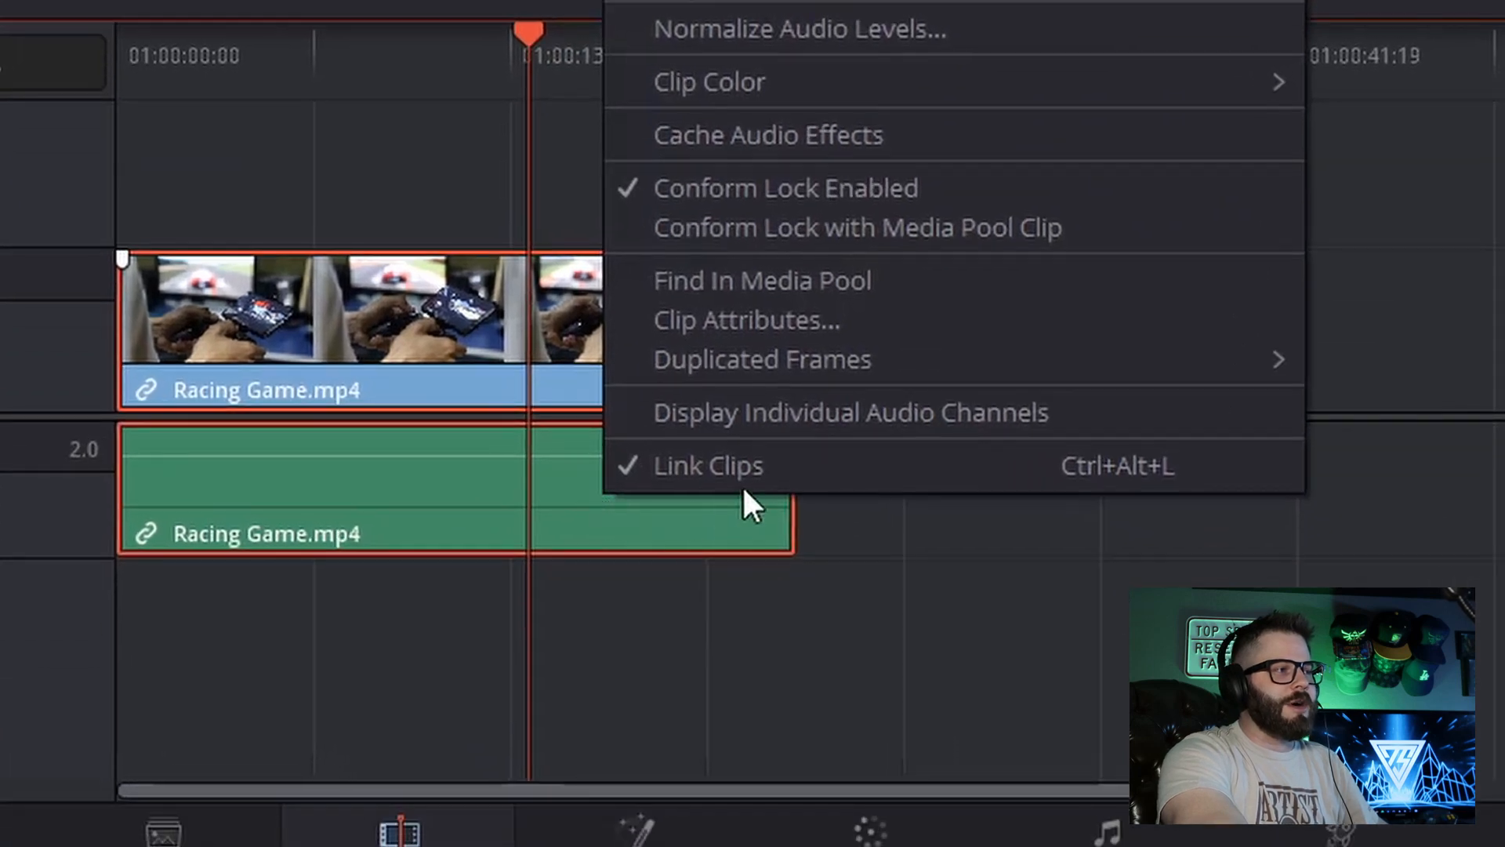
click(677, 470)
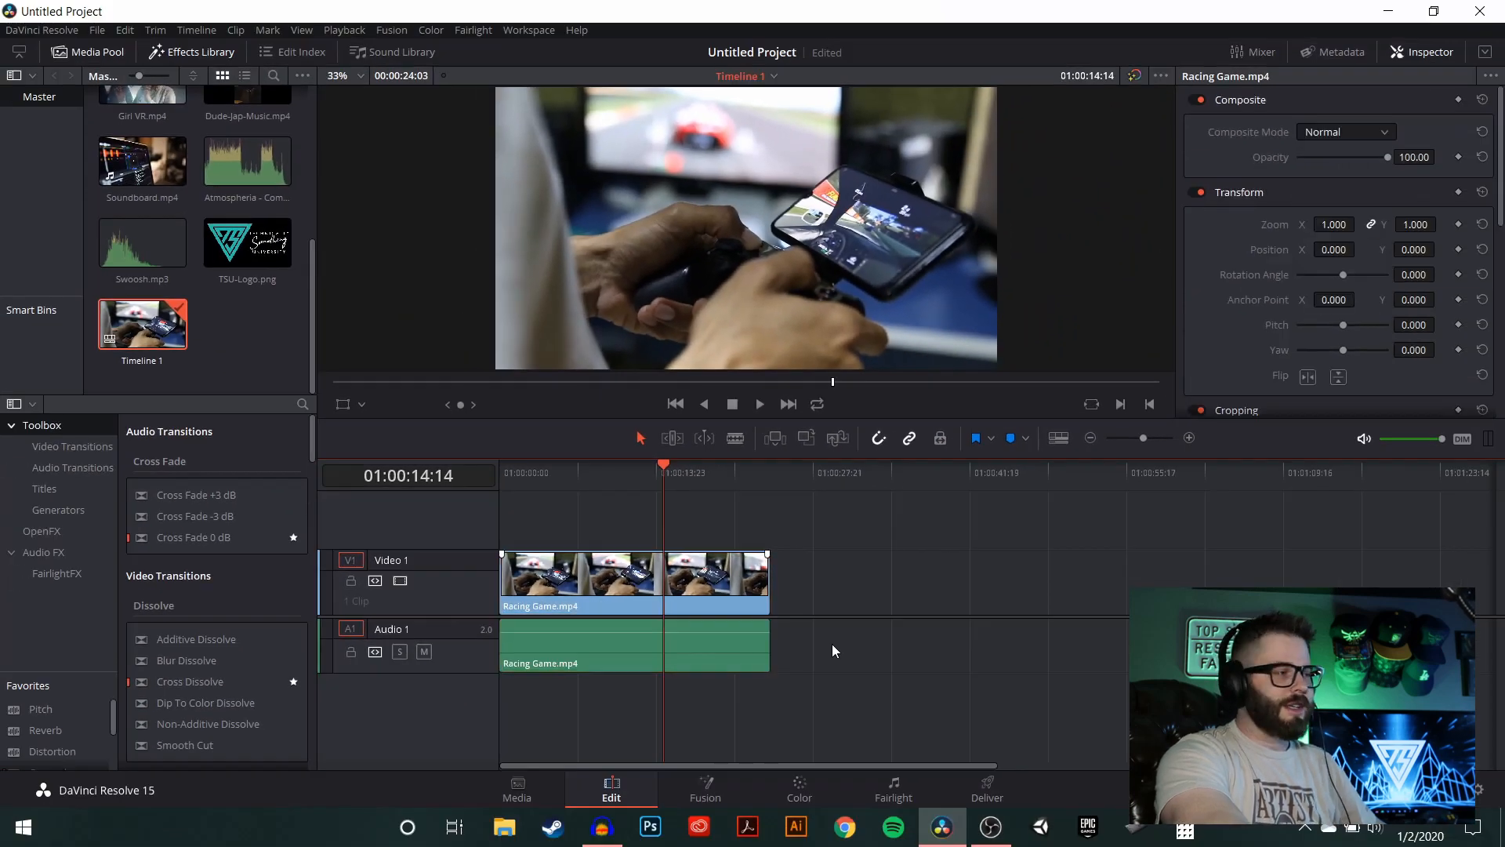
click(708, 648)
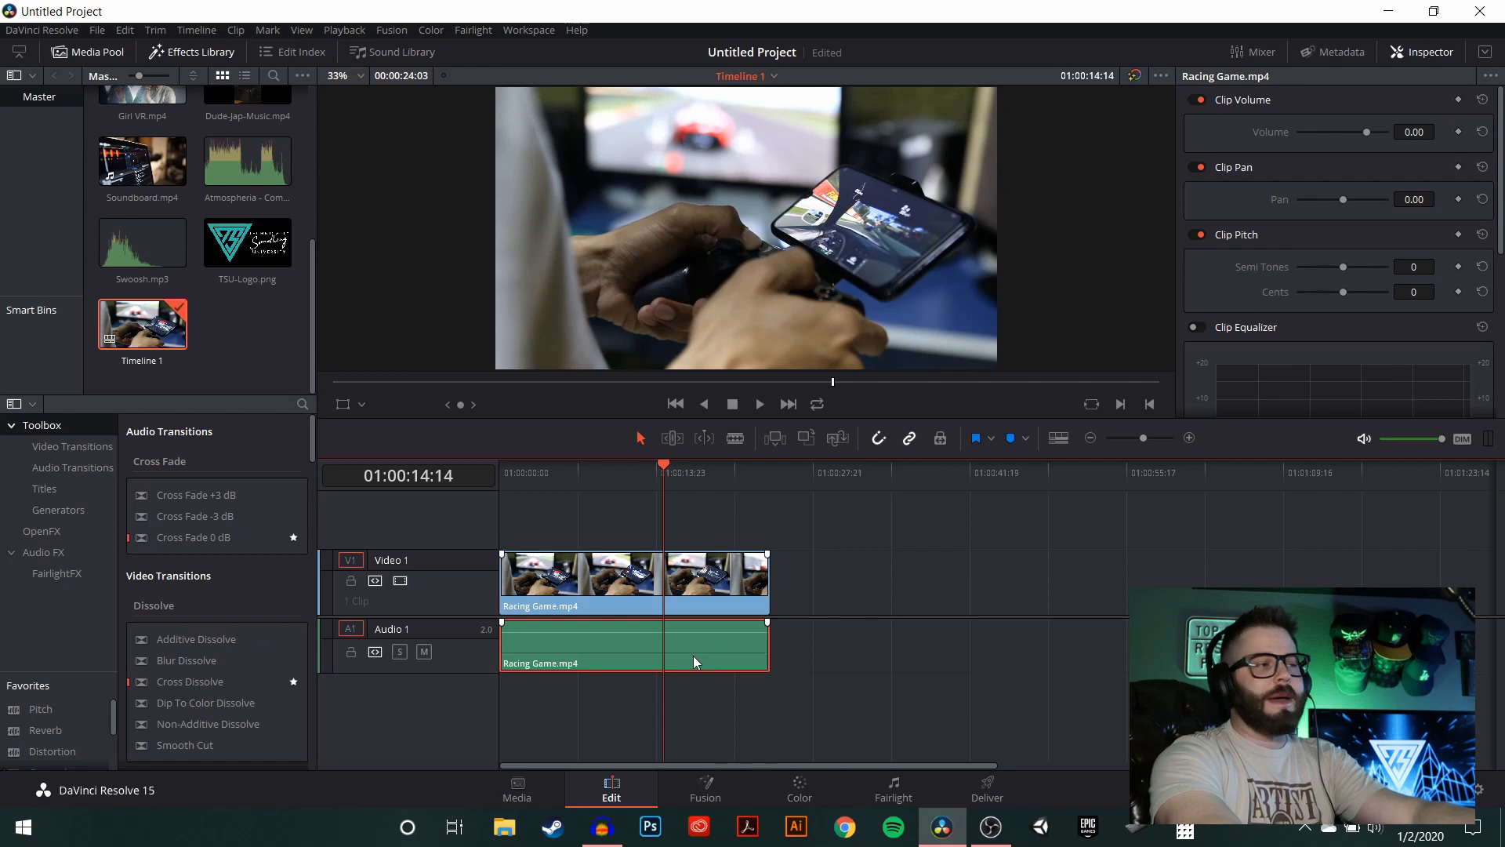
key(Delete)
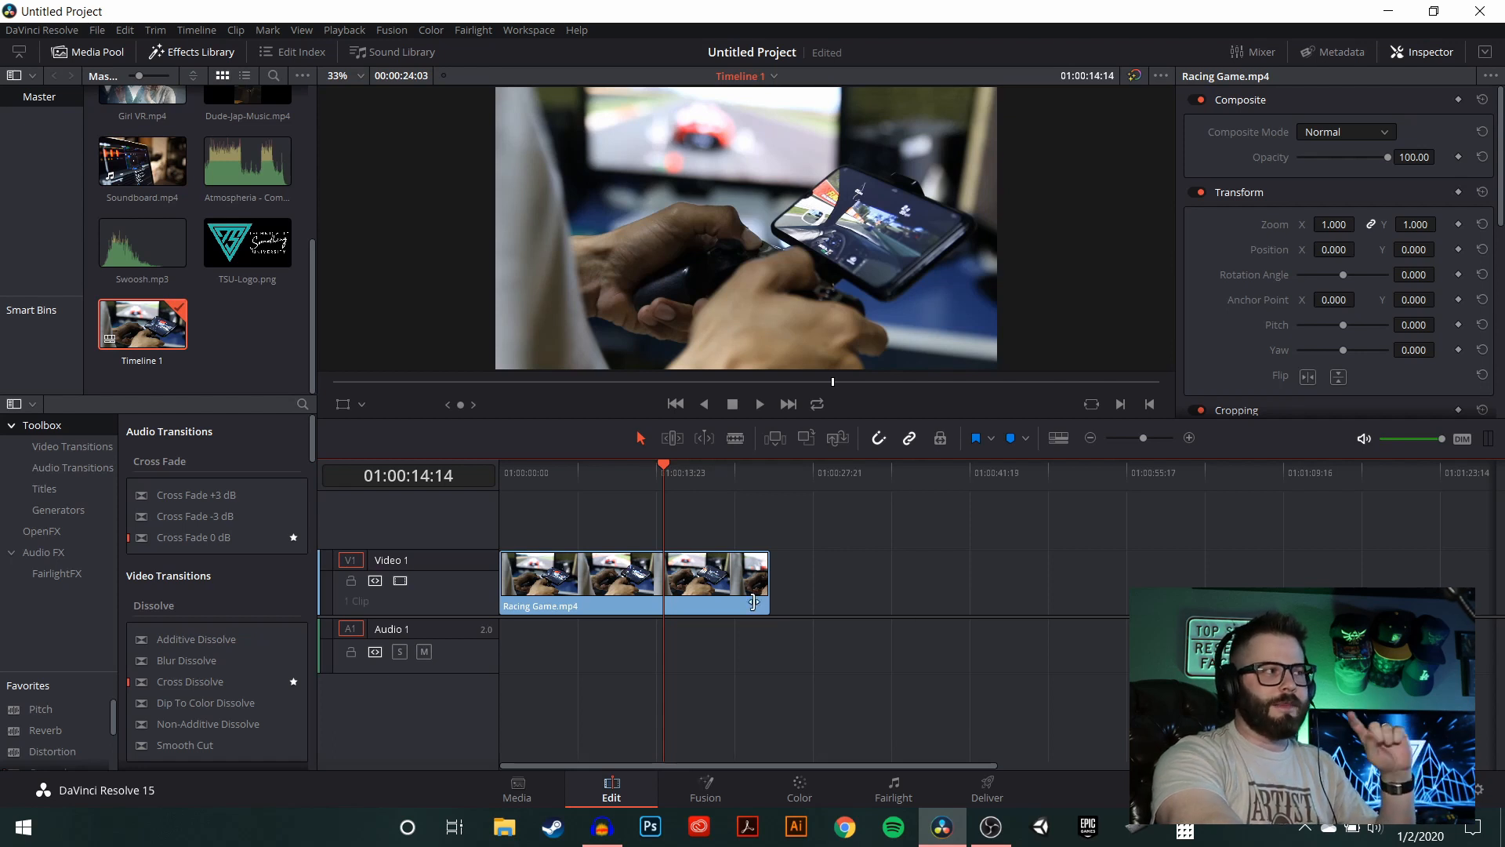
- Append Soundboard.mp4, Girl VR.mp4 and Boy VR.mp4 back to back after Racing Game.mp4 on track Video 1
scroll(141, 236, up, 1)
click(135, 236)
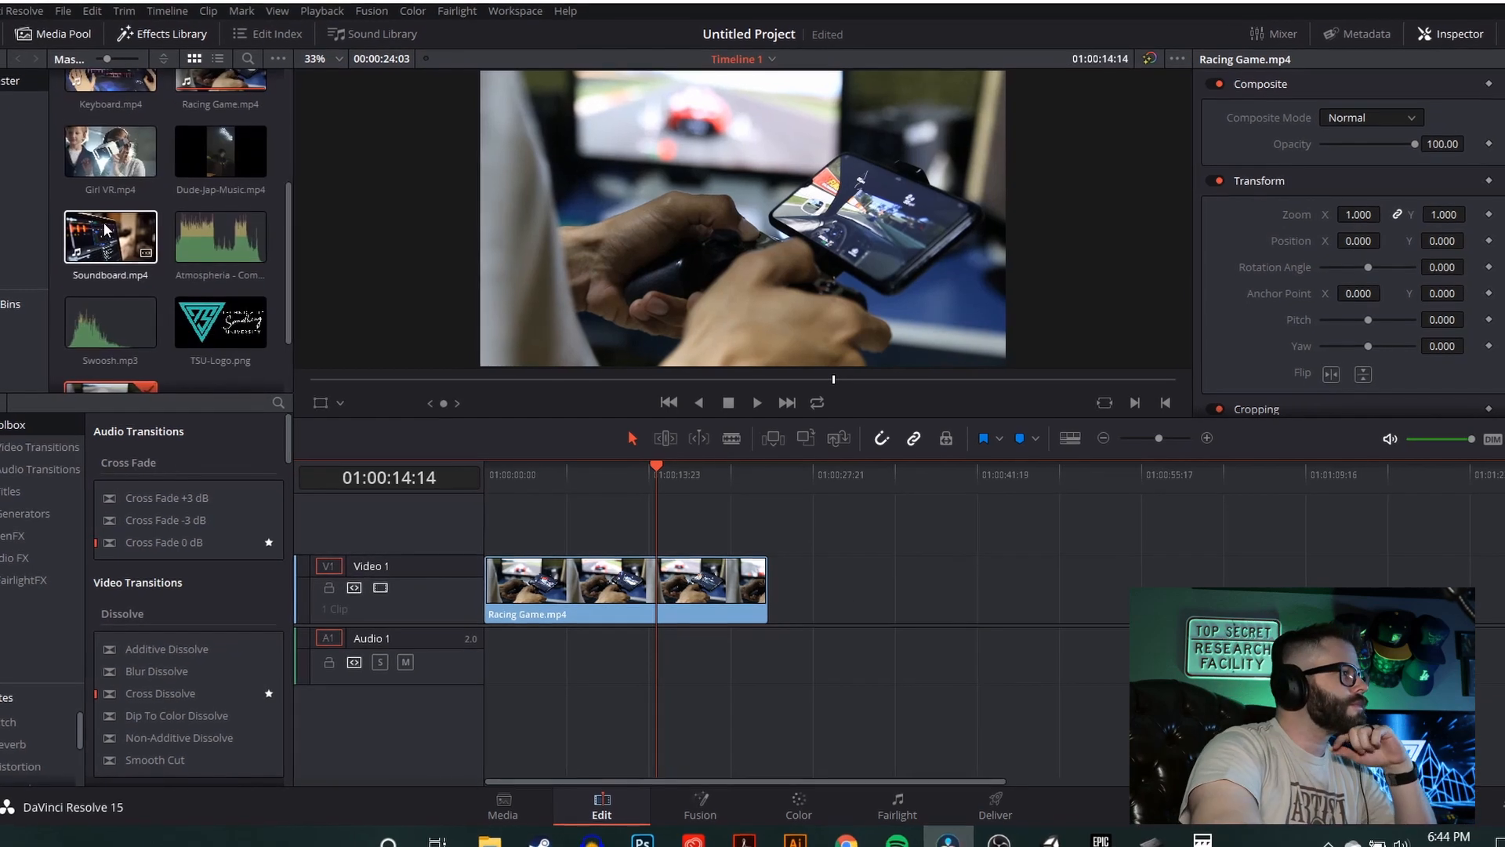
drag(135, 235, 777, 610)
right_click(801, 655)
click(810, 652)
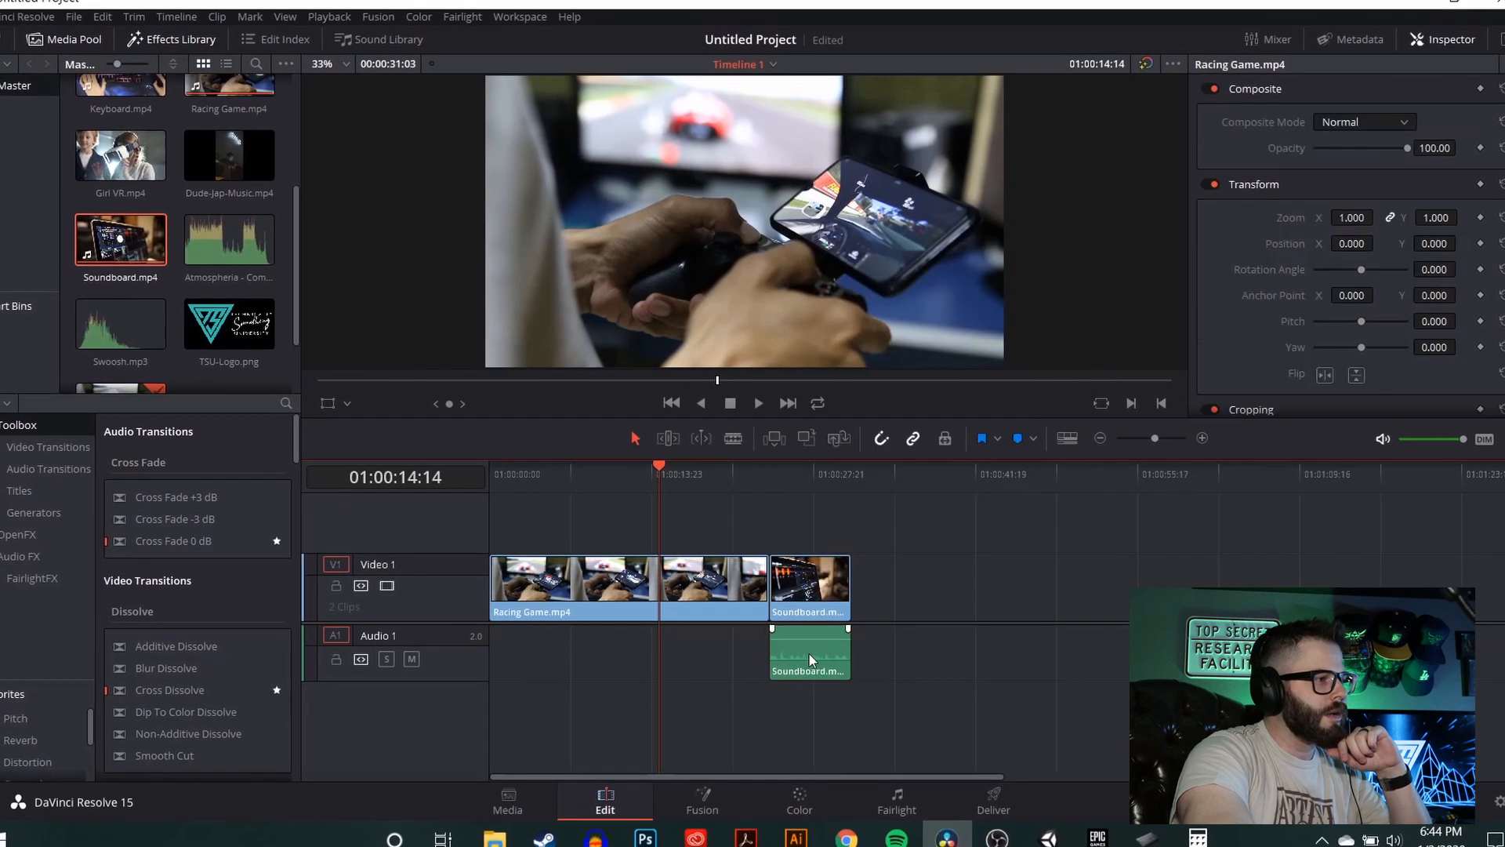
scroll(172, 313, up, 2)
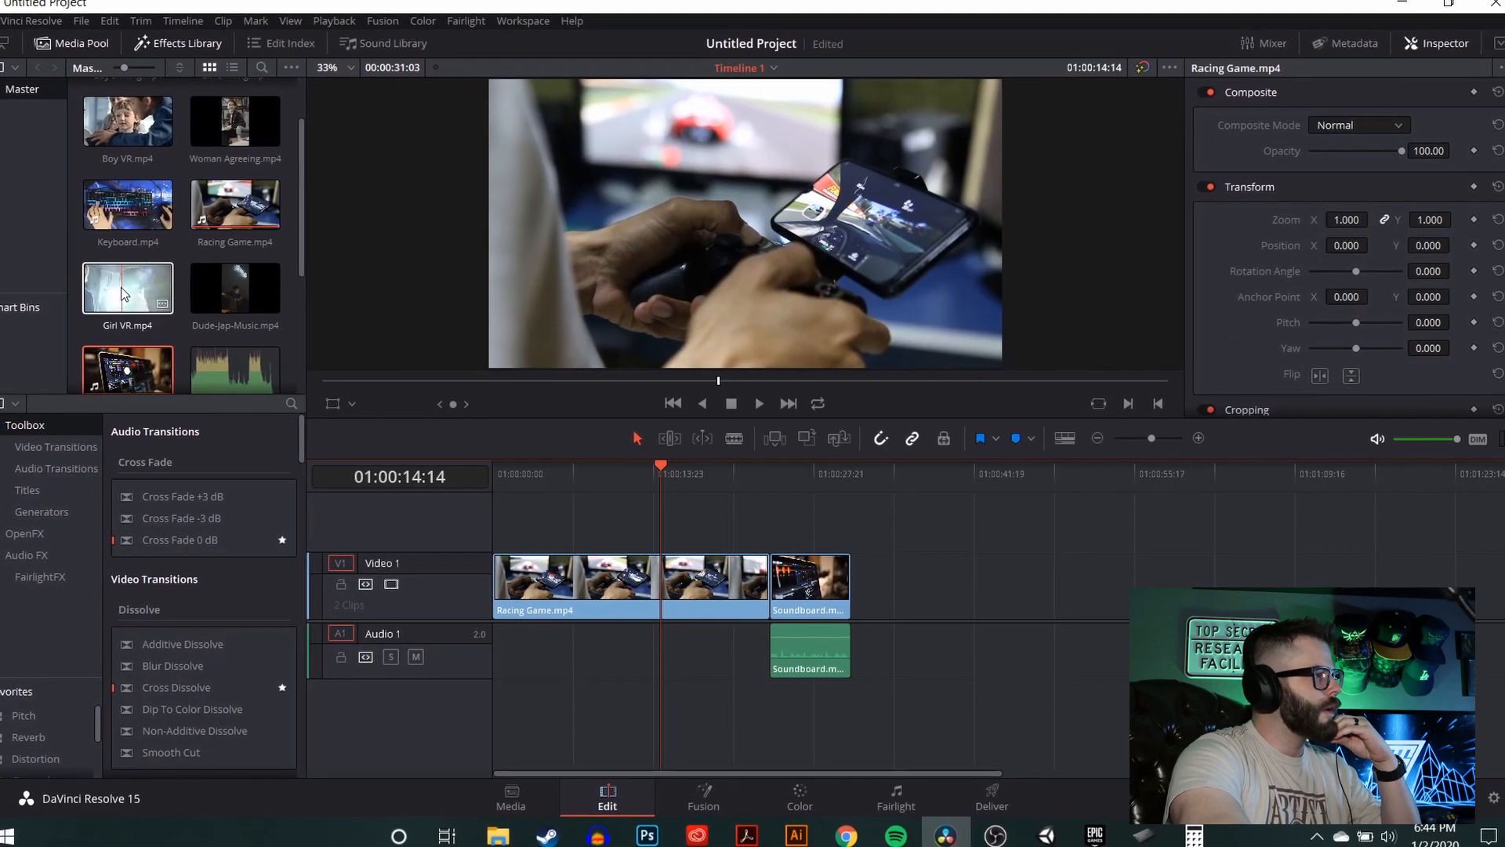
drag(123, 294, 854, 605)
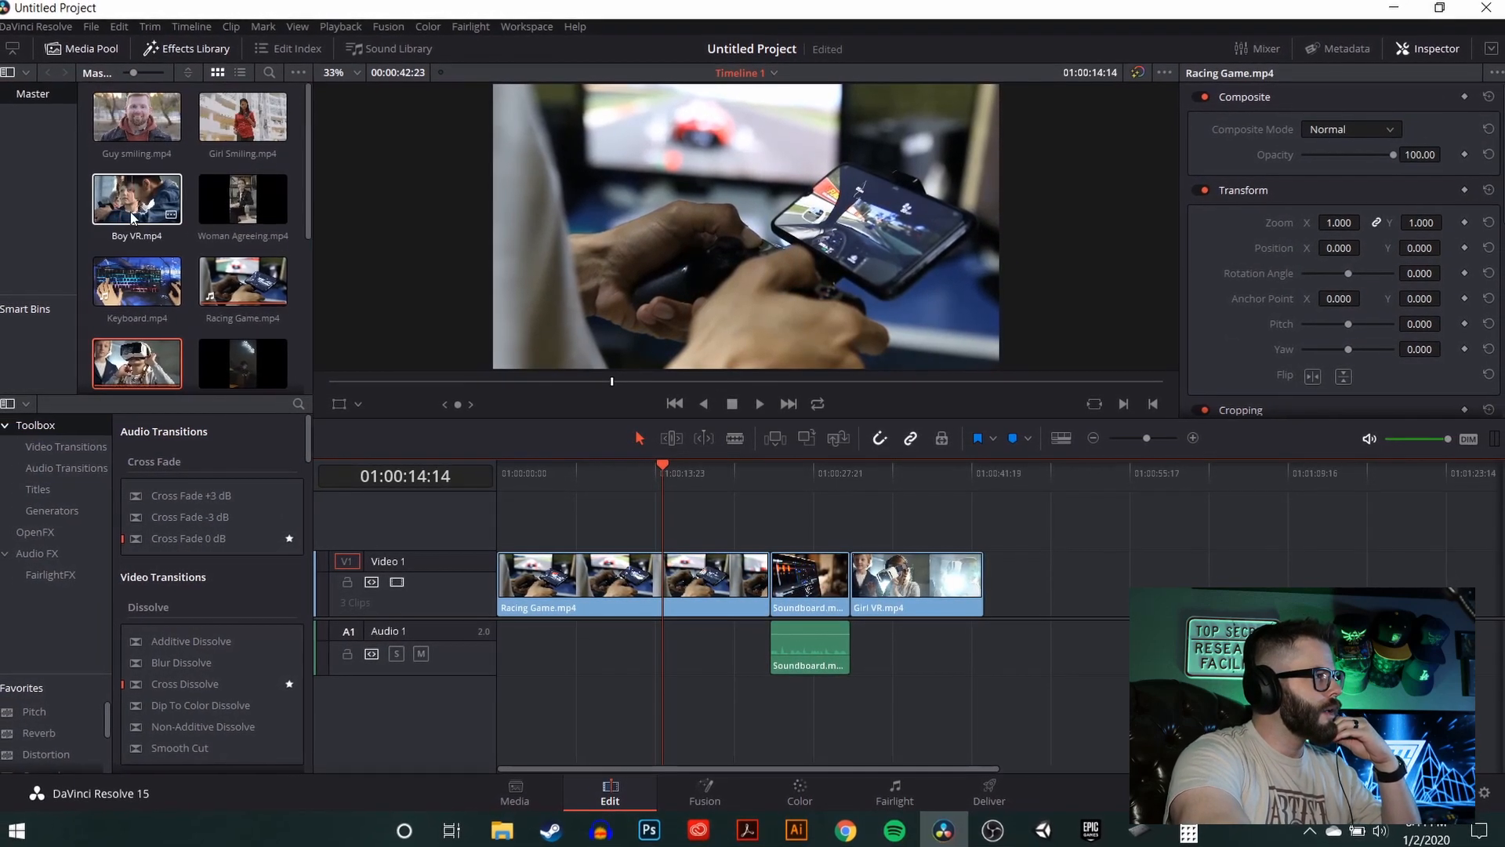
drag(133, 220, 1019, 584)
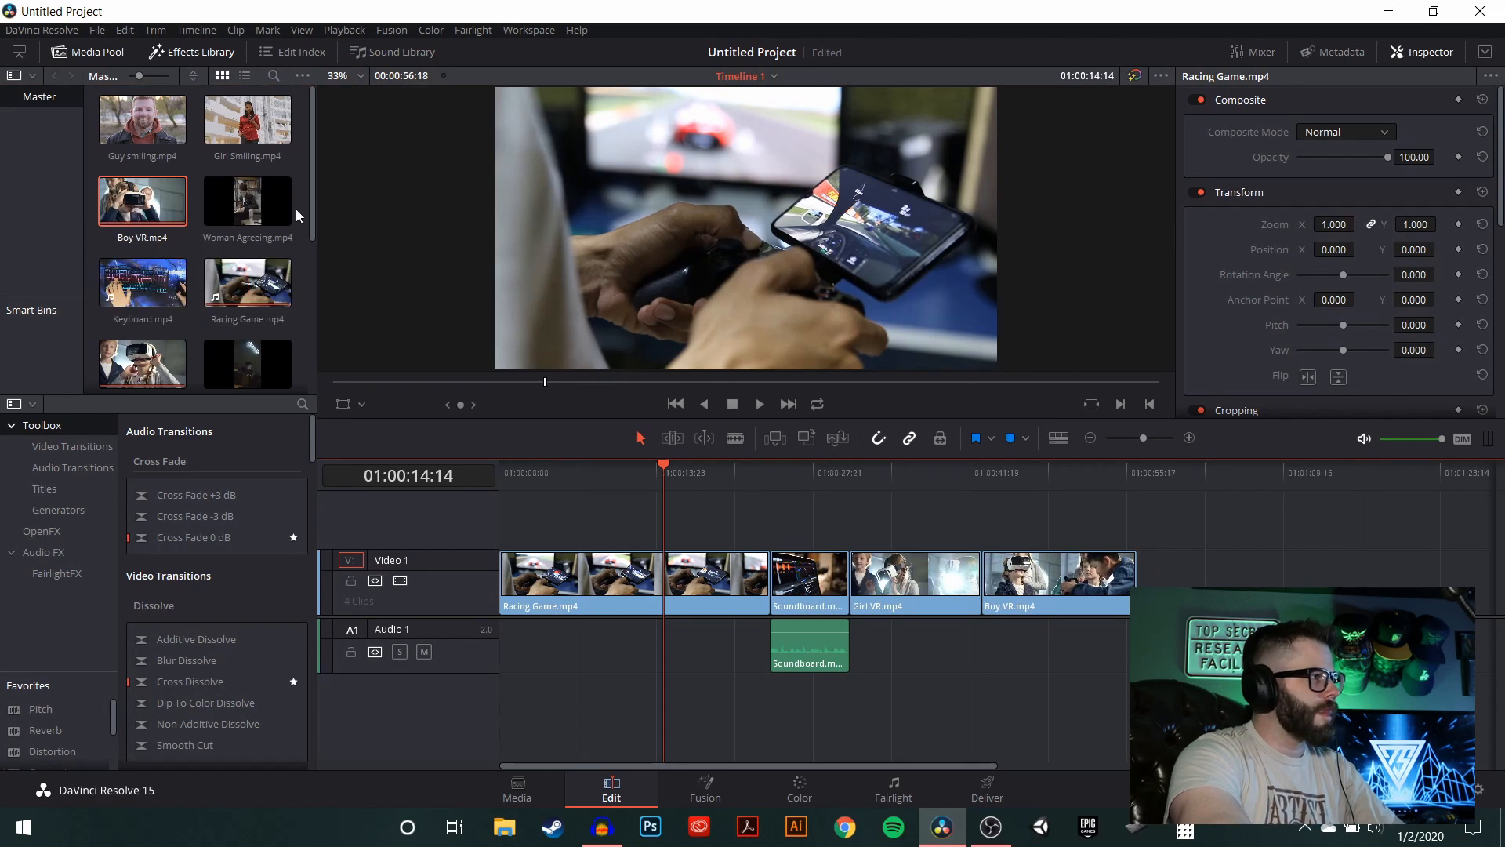
- Append Dude-Jap-Music.mp4 and Guy smiling.mp4 after the Boy VR clip on track Video 1
scroll(230, 247, down, 2)
drag(228, 241, 1149, 580)
scroll(157, 116, up, 2)
scroll(157, 116, down, 3)
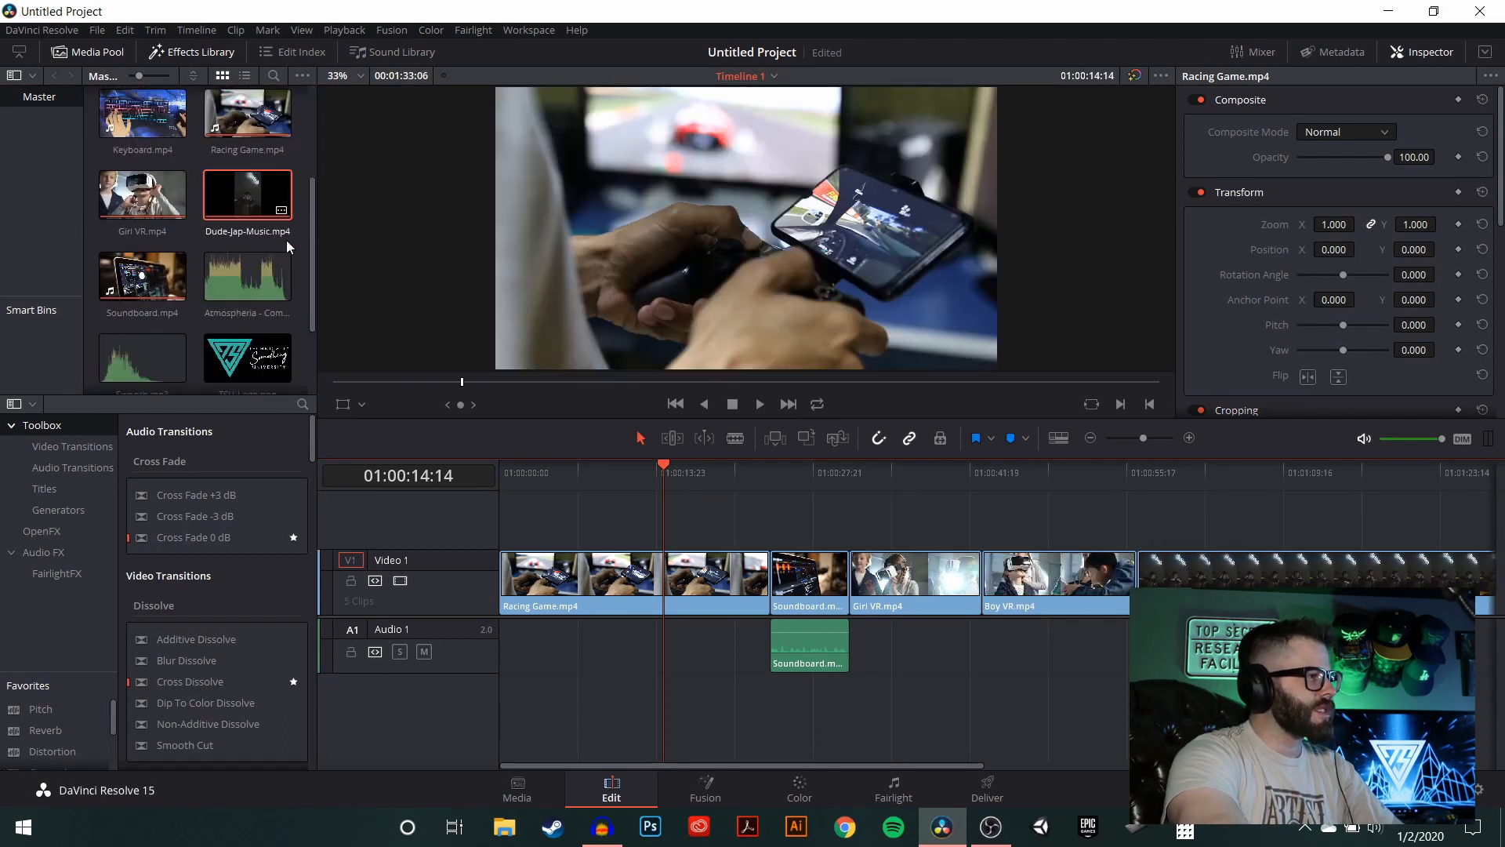
scroll(157, 116, up, 3)
drag(157, 116, 1482, 604)
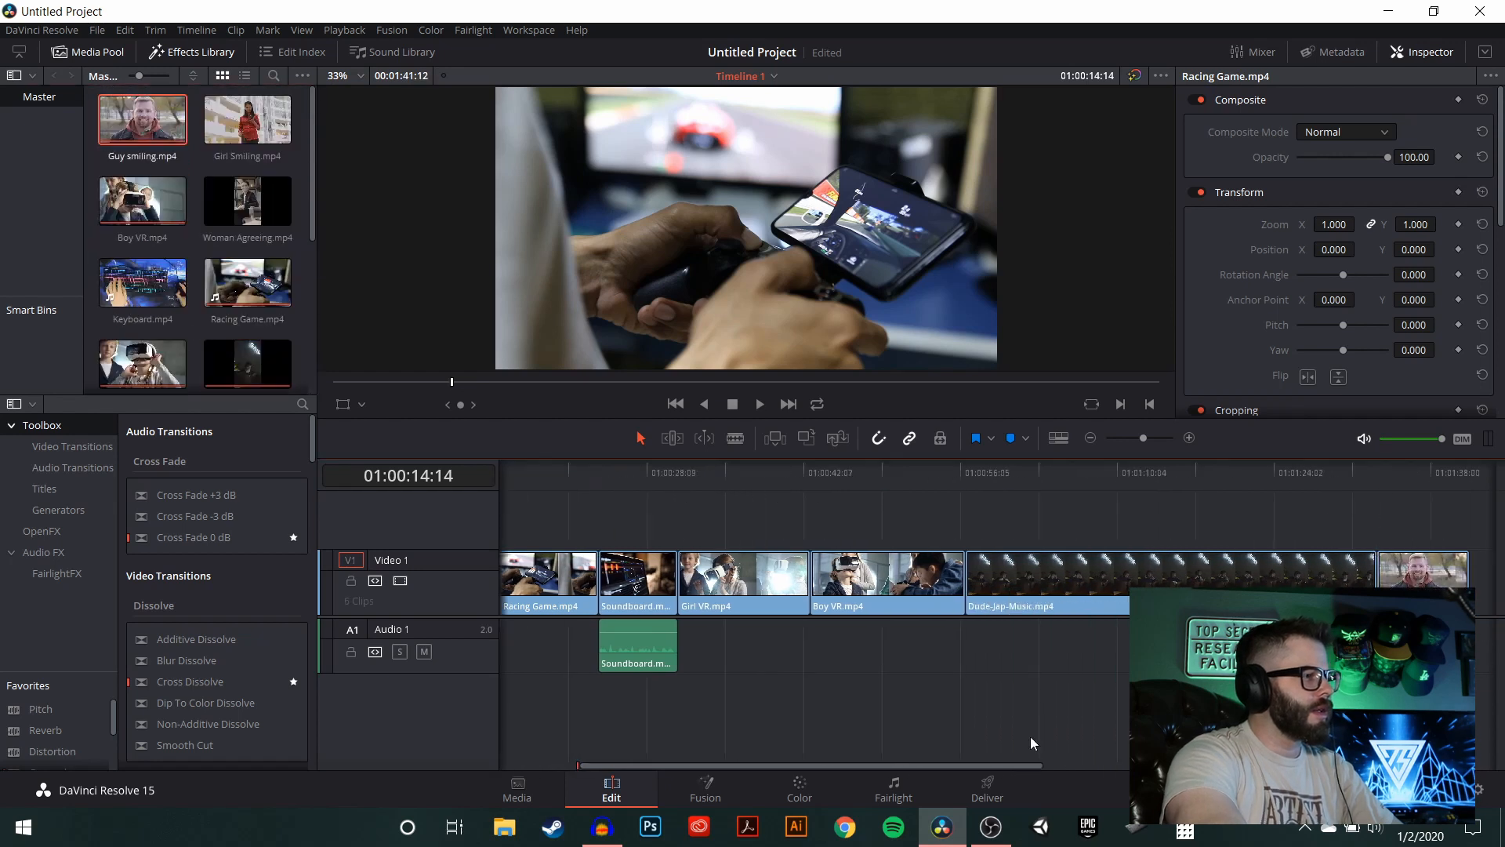
- Append Girl Smiling.mp4 and Keyboard.mp4 after the Guy smiling clip on Video 1, without keeping the Keyboard clip's audio
scroll(1074, 733, right, 3)
drag(247, 119, 1215, 580)
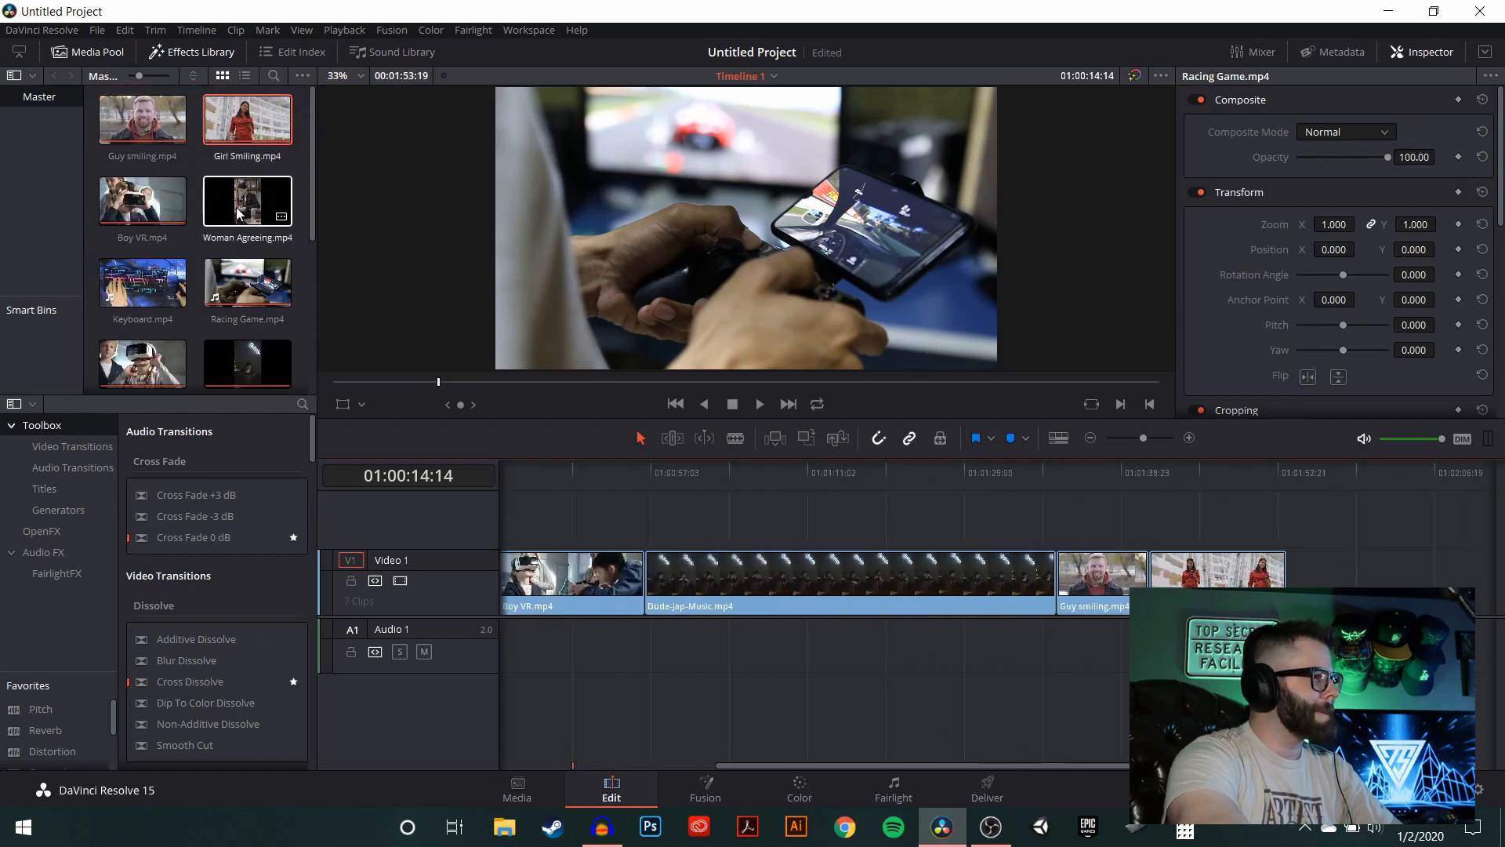
scroll(235, 196, down, 2)
drag(142, 197, 1289, 553)
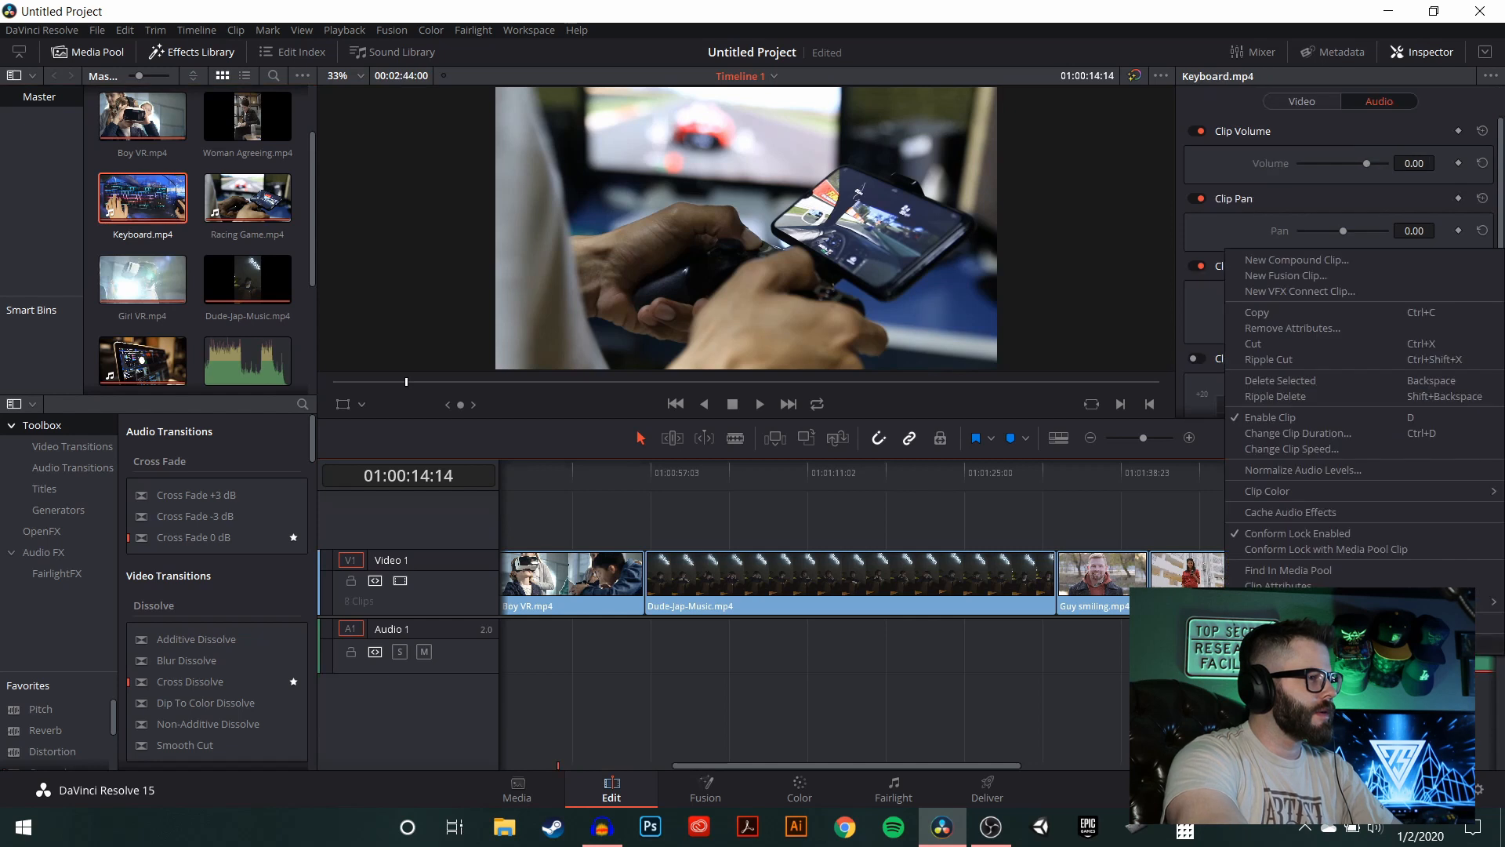
scroll(976, 772, right, 5)
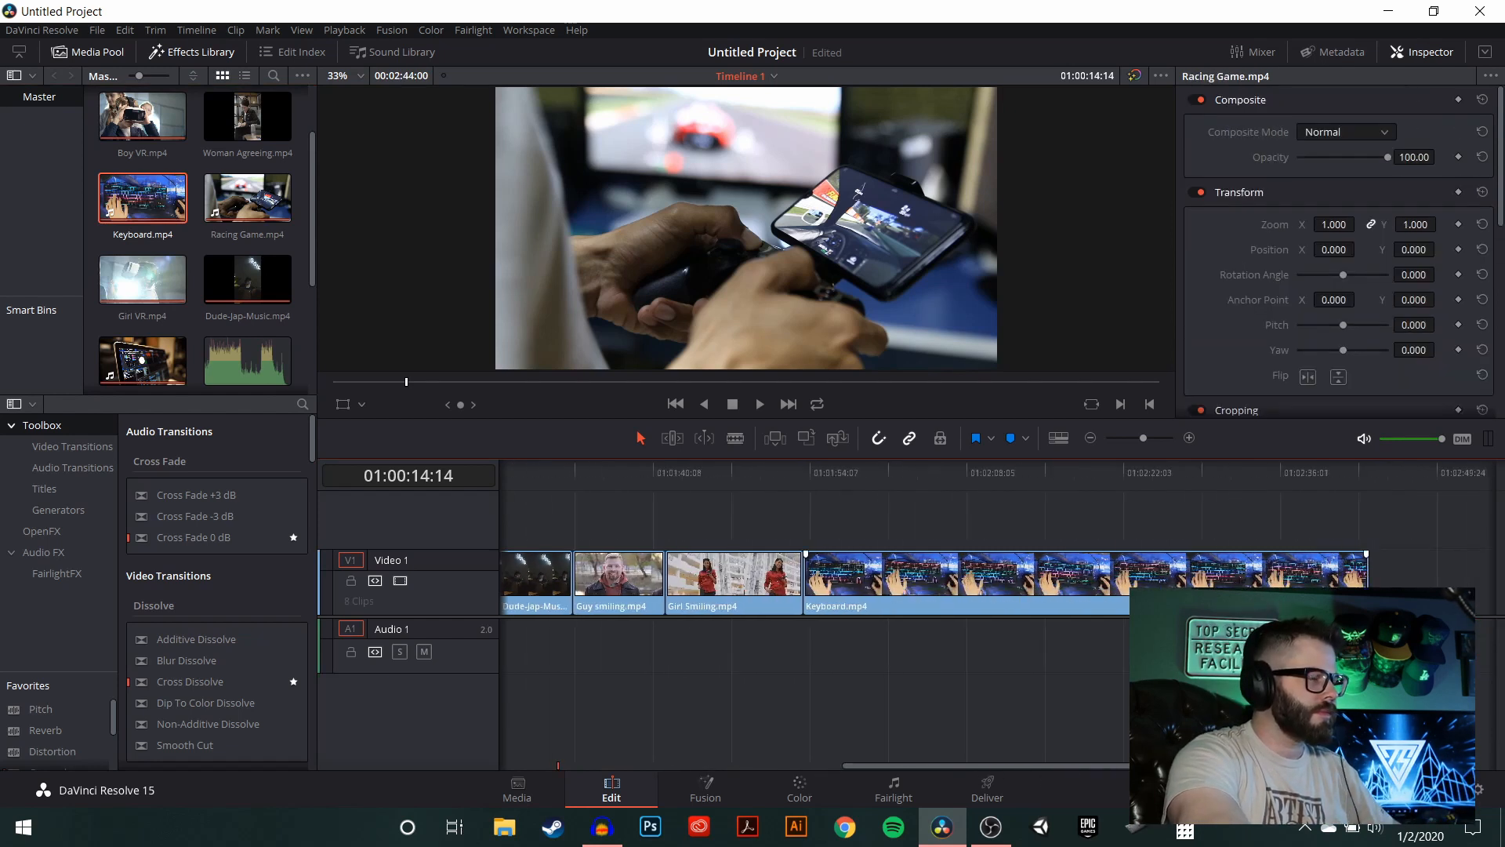
- Place TSU-Logo.png on track Video 2 above the start of the Keyboard clip and scrub the playhead onto it
scroll(272, 339, down, 2)
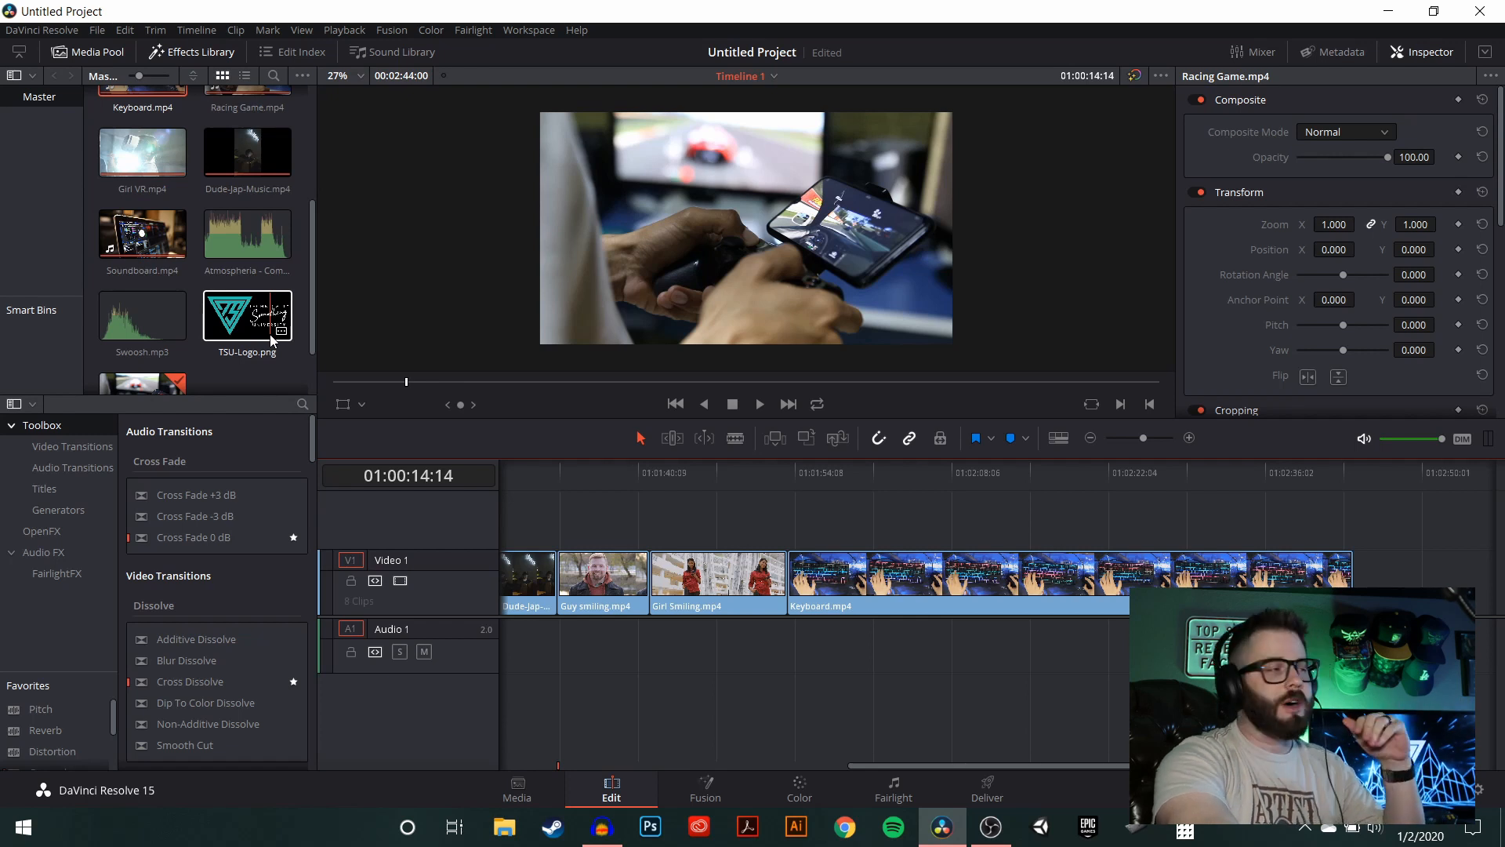
drag(272, 339, 887, 511)
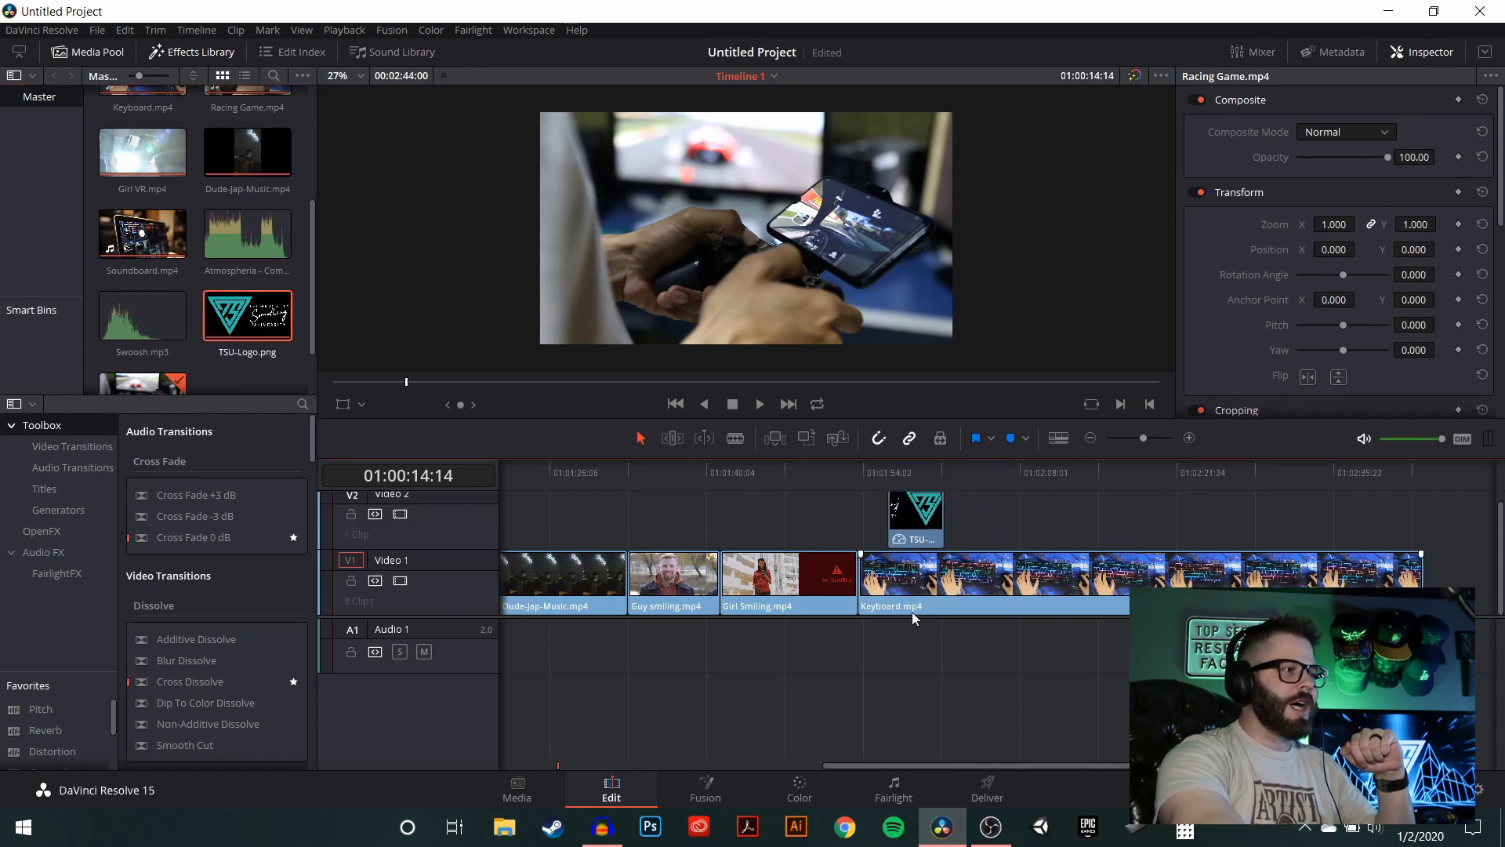
click(857, 472)
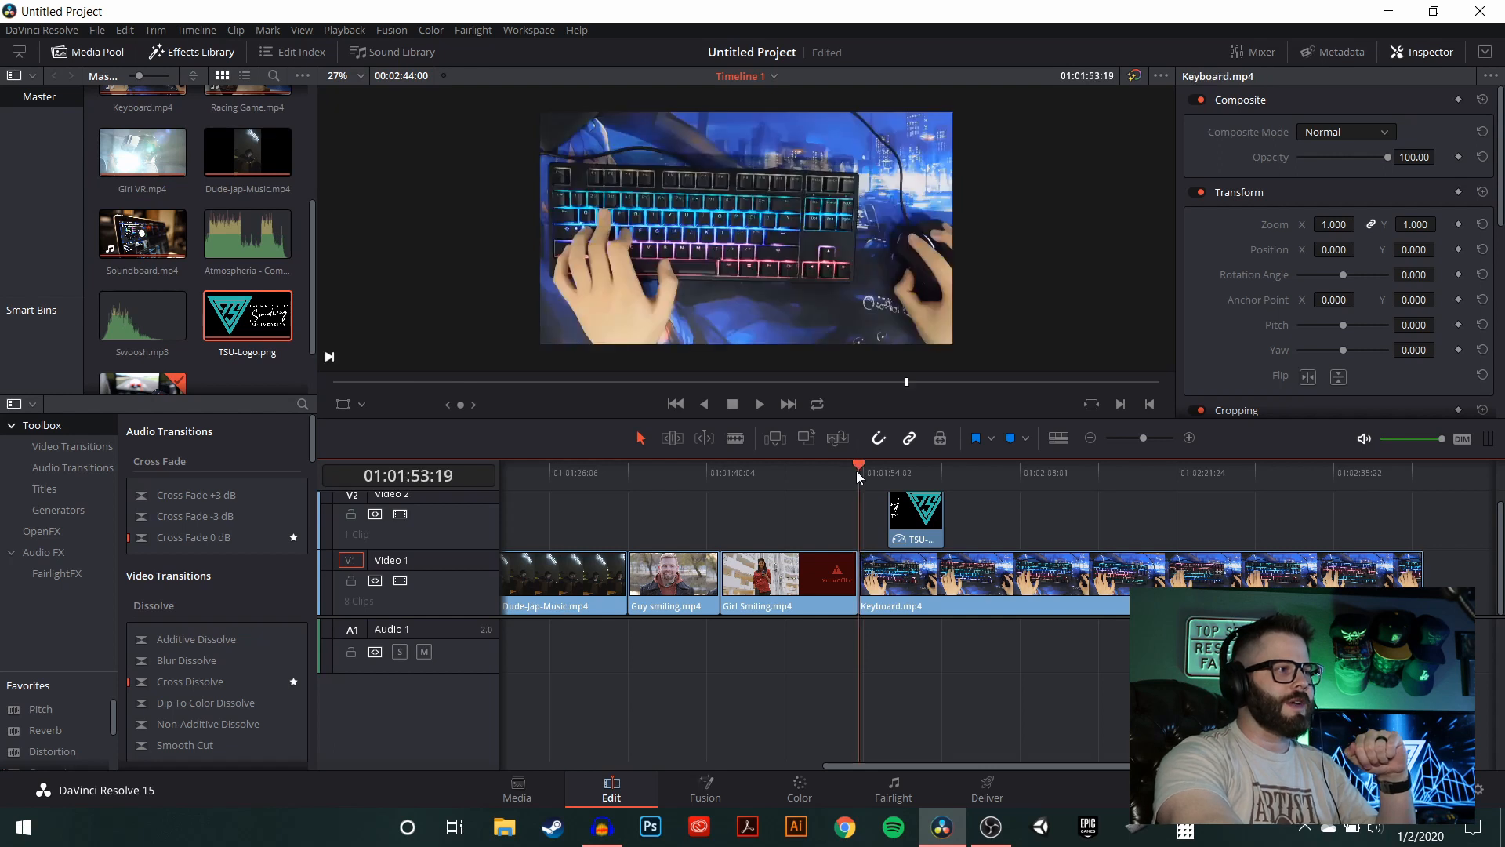
drag(813, 463, 889, 482)
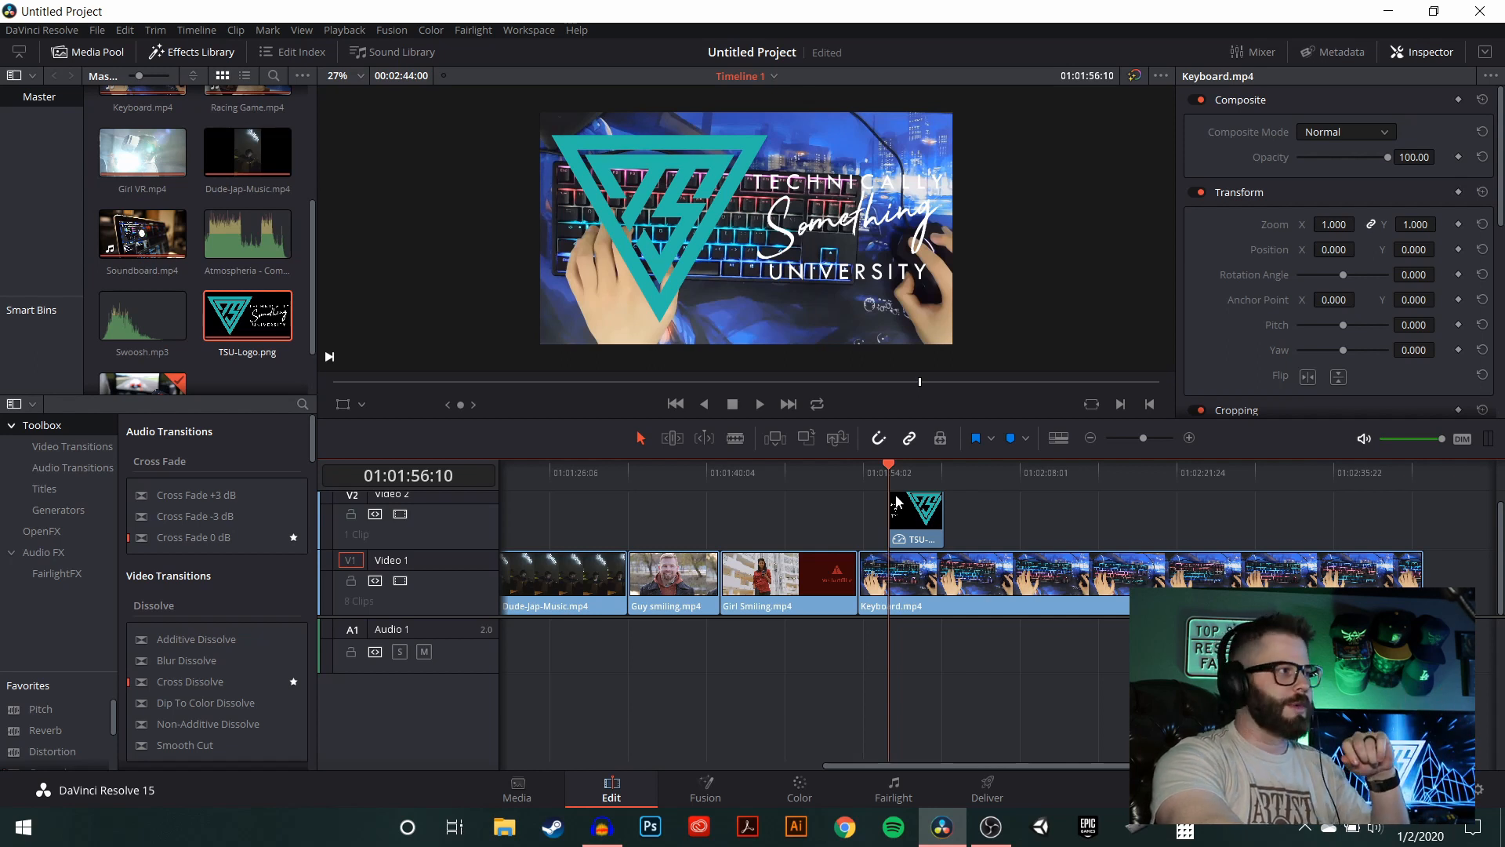
click(897, 502)
- Play back the Soundboard clip from its start and delete its audio from track Audio 1
drag(1022, 761, 688, 765)
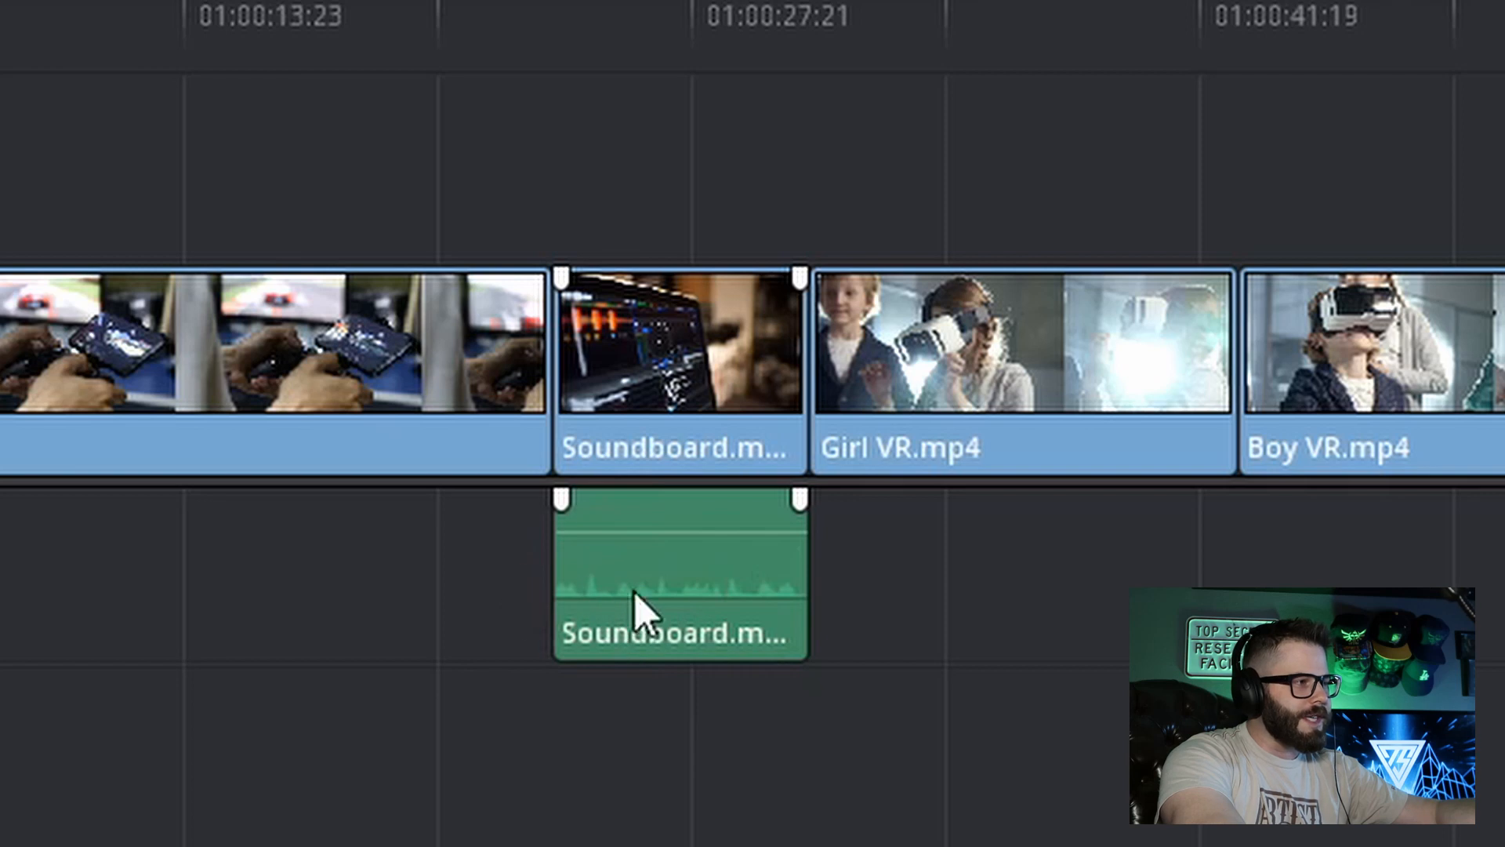
click(560, 32)
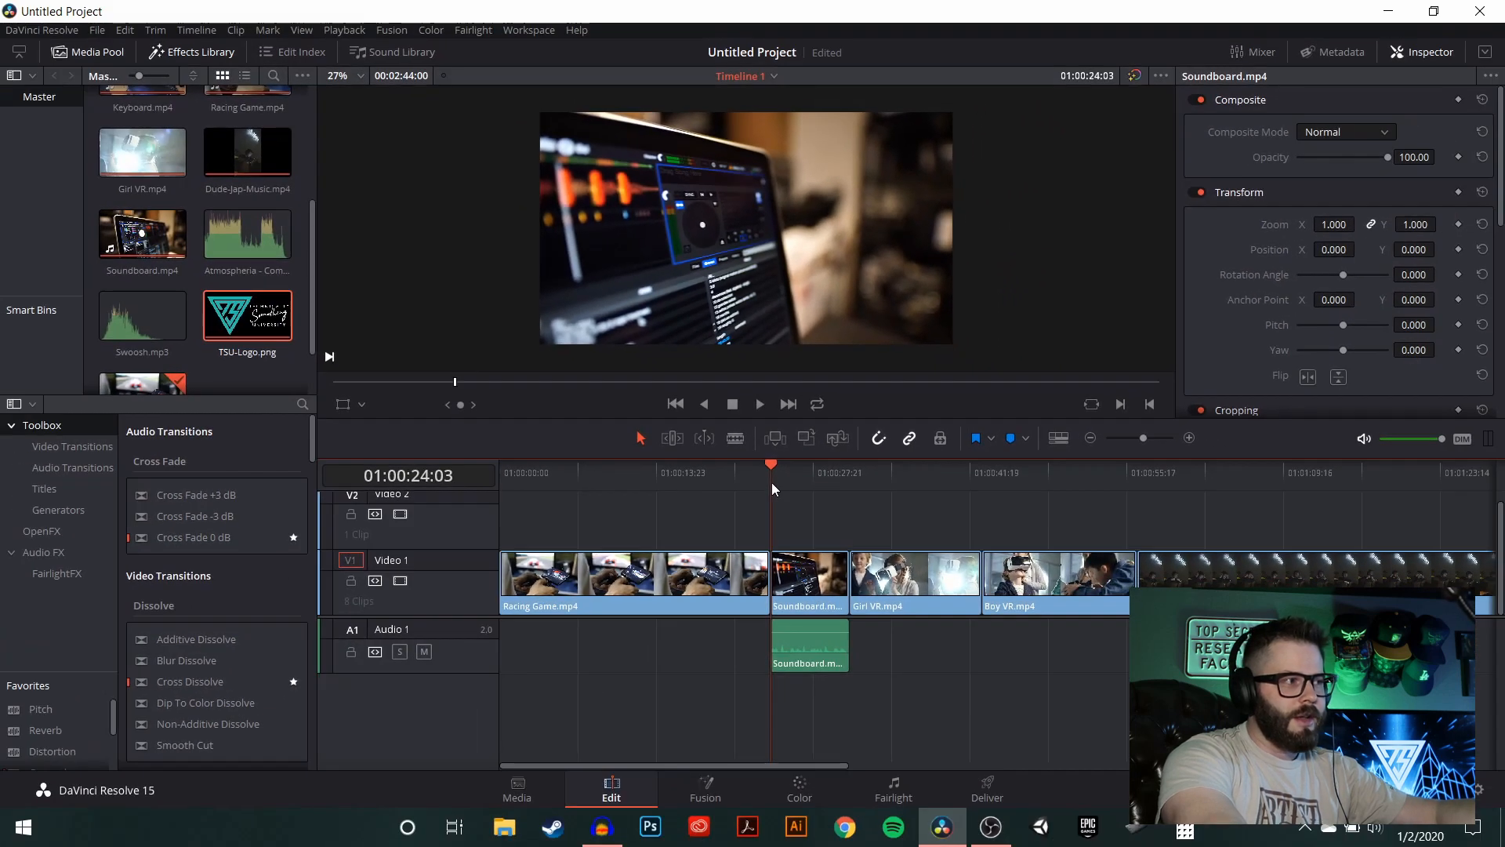
key(space)
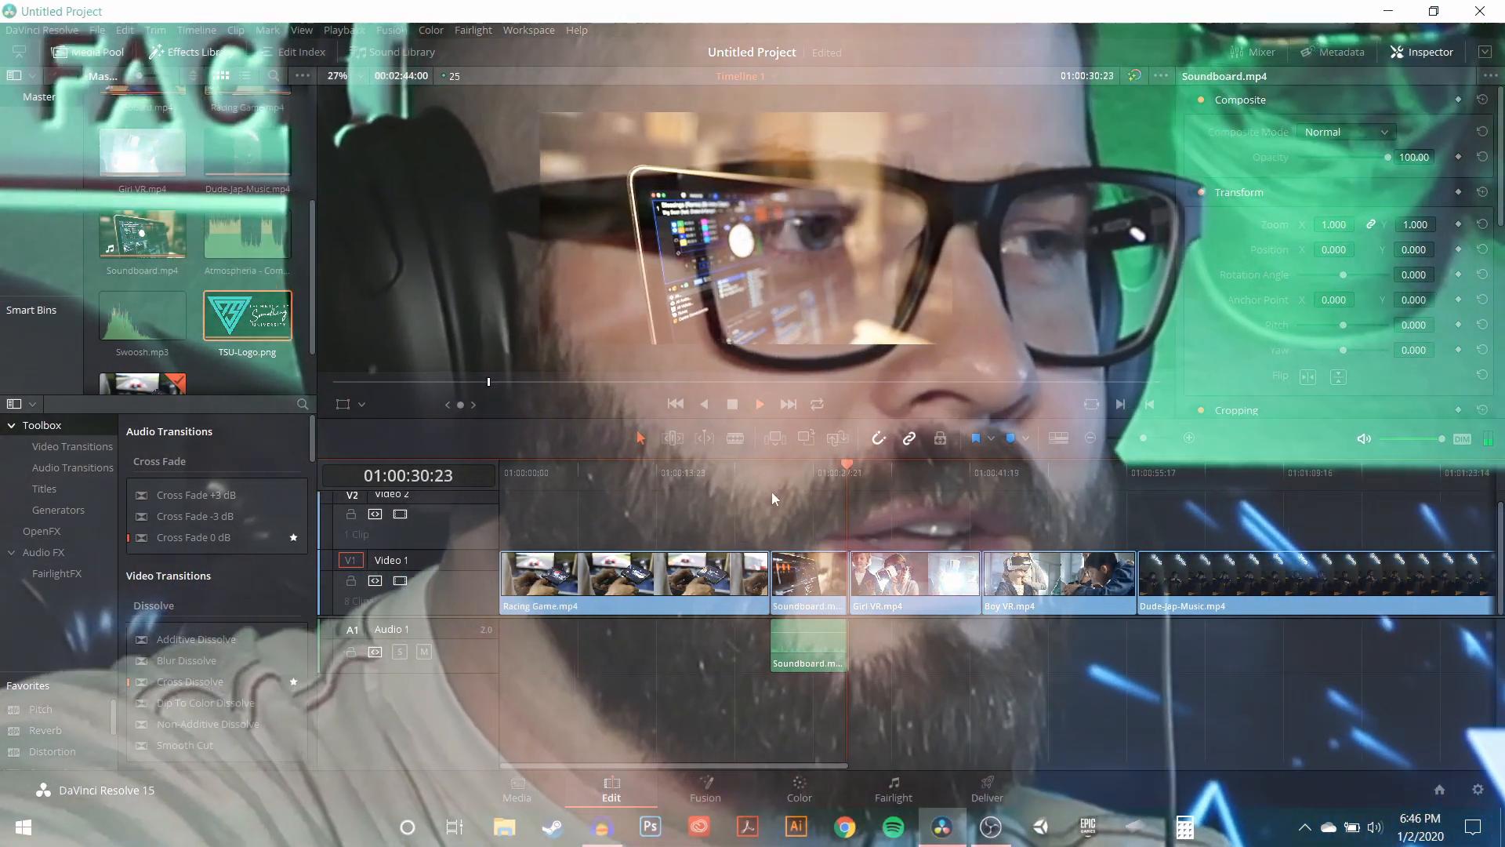
key(space)
click(821, 638)
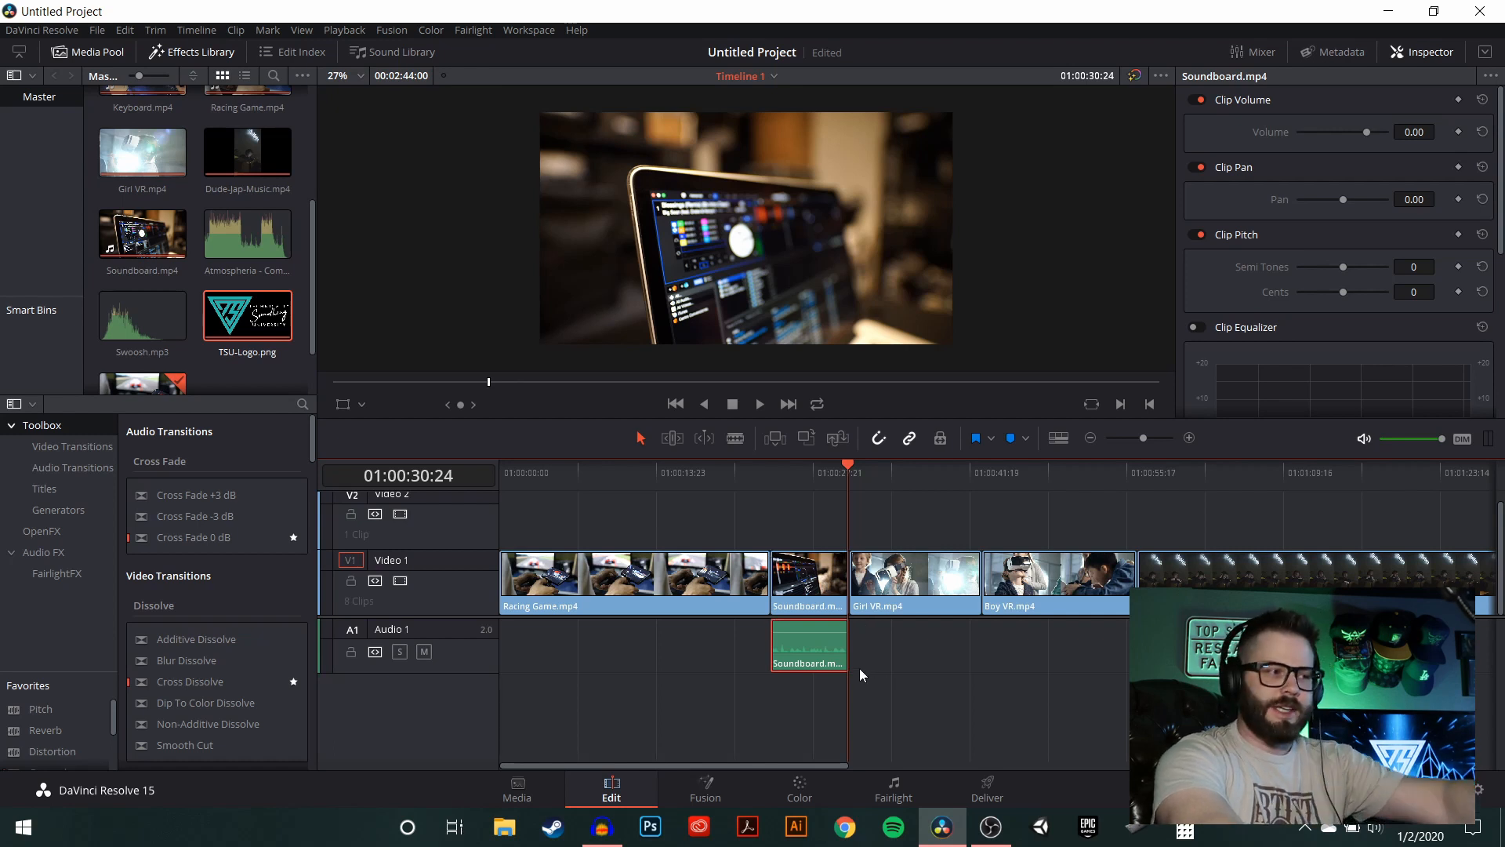
key(Delete)
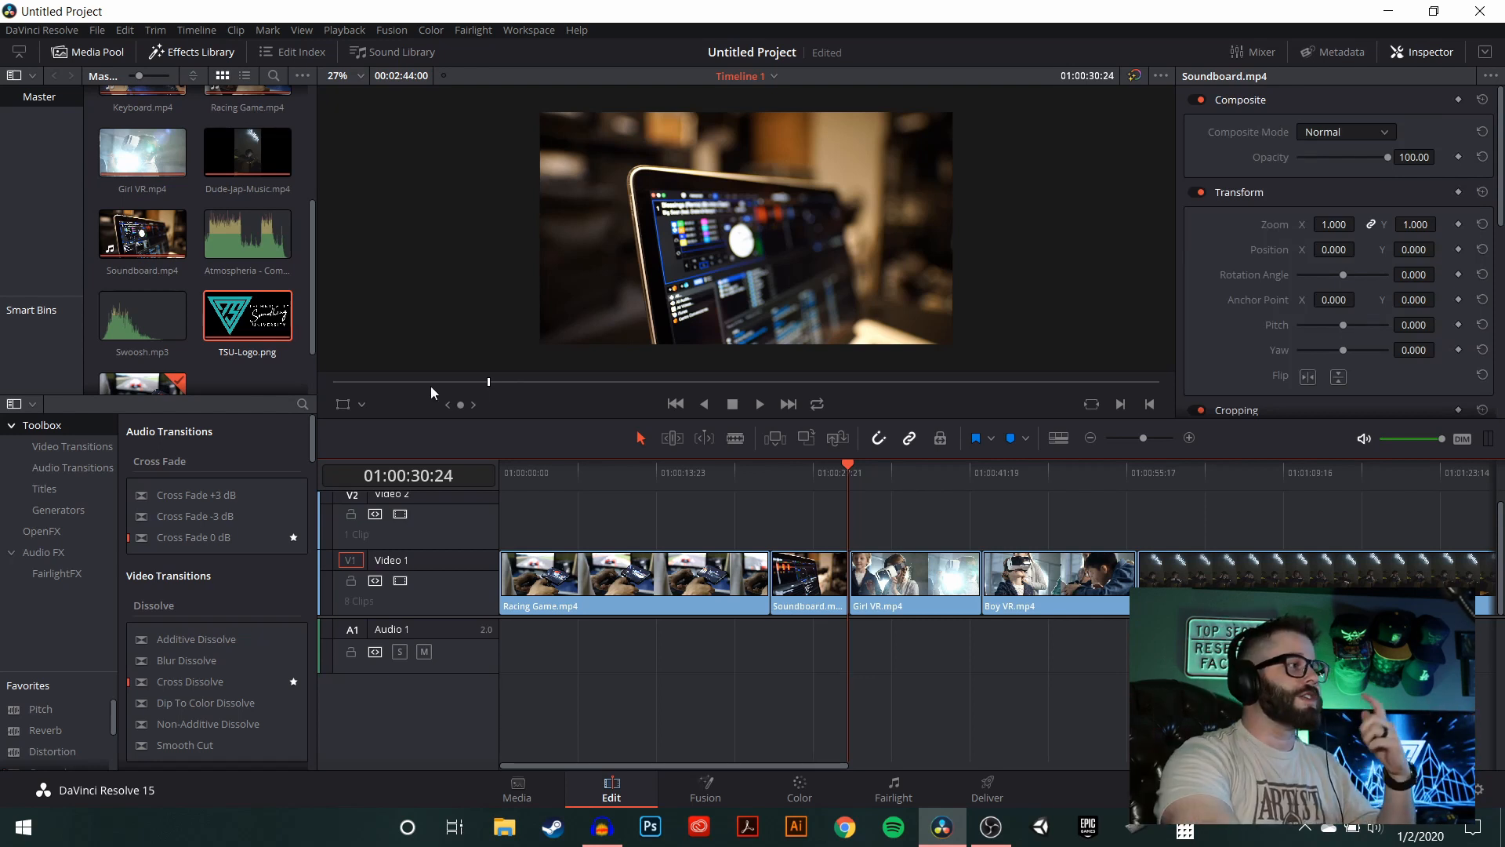
- Place the Atmospheria commercial music at the start of Audio 1 and Swoosh.mp3 on Audio 2 beneath the logo's start
drag(226, 232, 501, 636)
drag(684, 764, 971, 809)
drag(149, 309, 1072, 691)
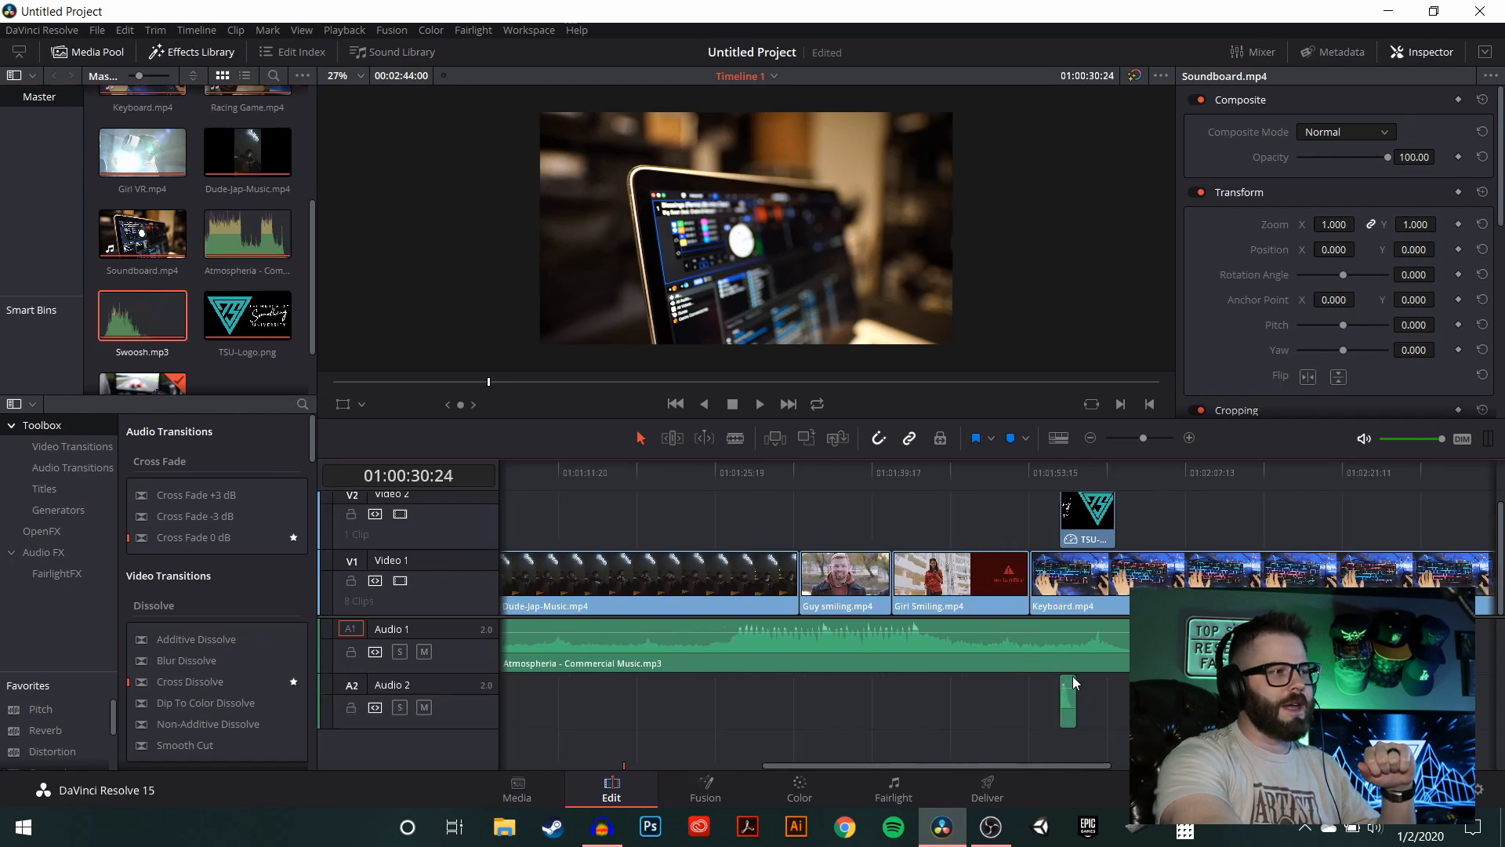
- Play the timeline from the beginning, then replay the opening seconds to judge where to cut the Racing Game clip
key(Home)
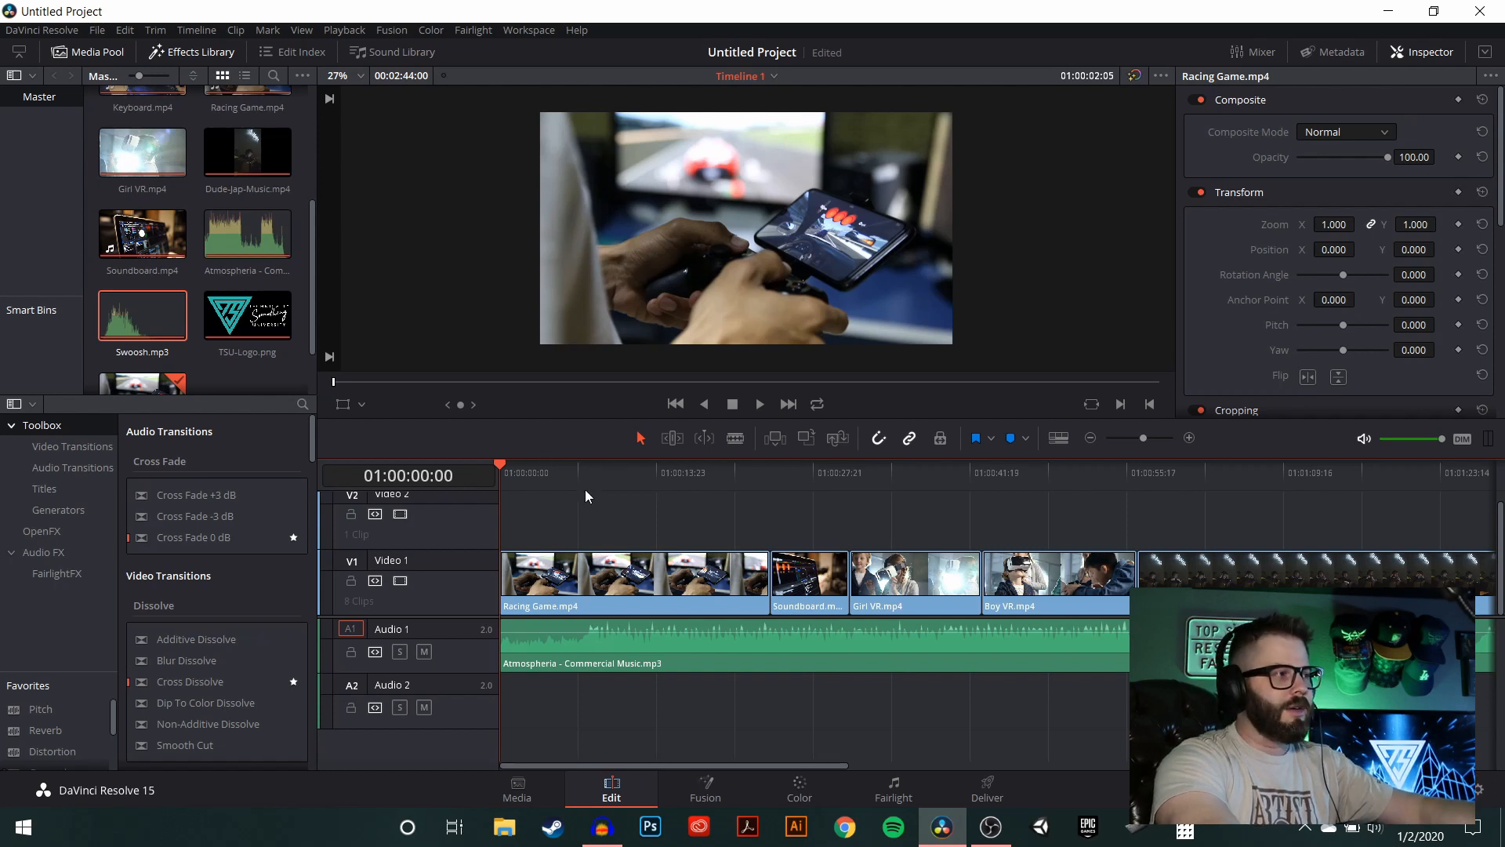
key(space)
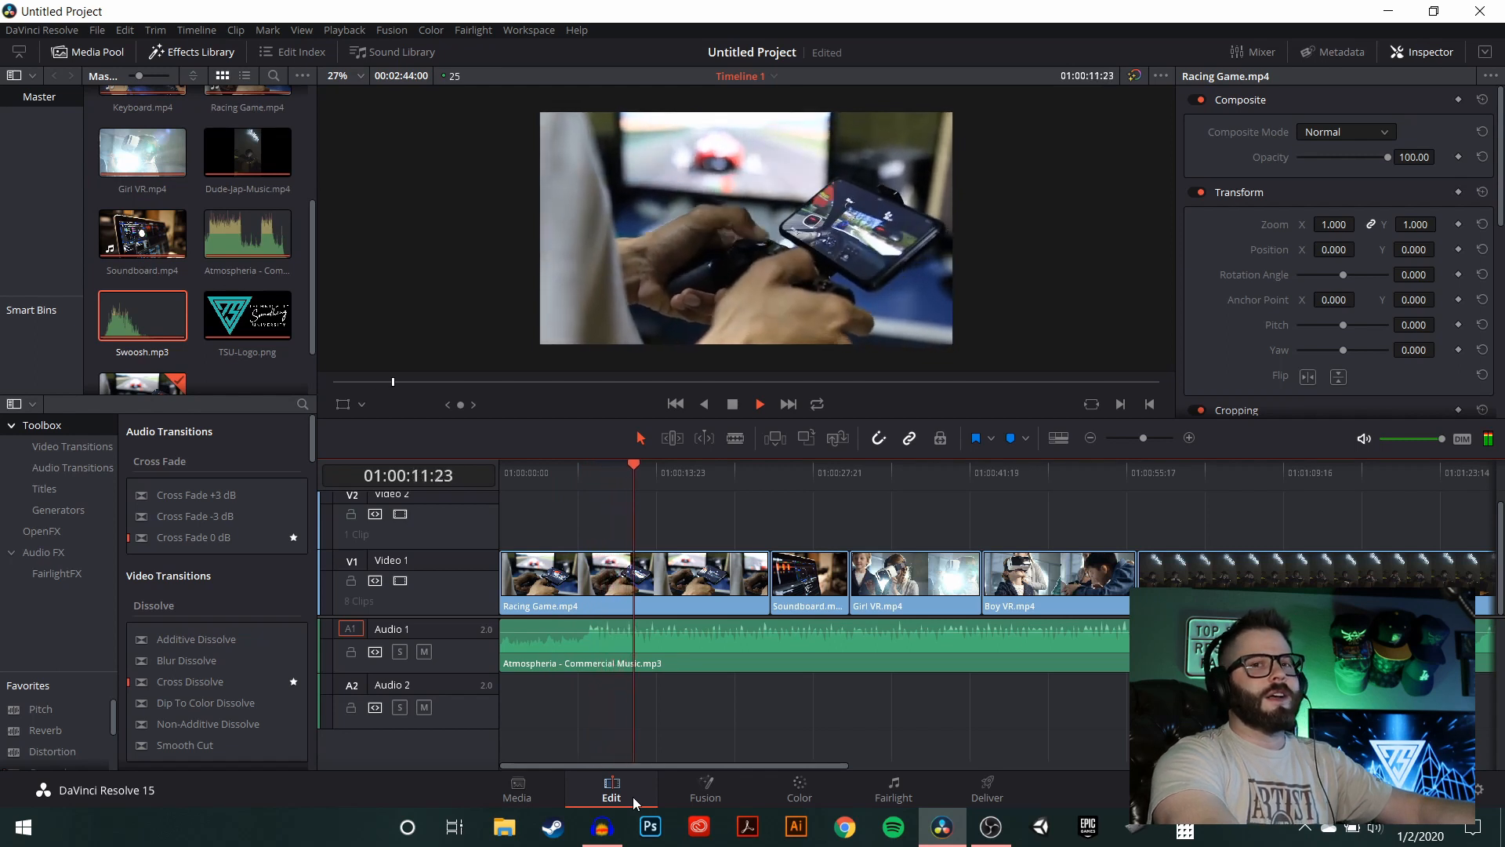
key(space)
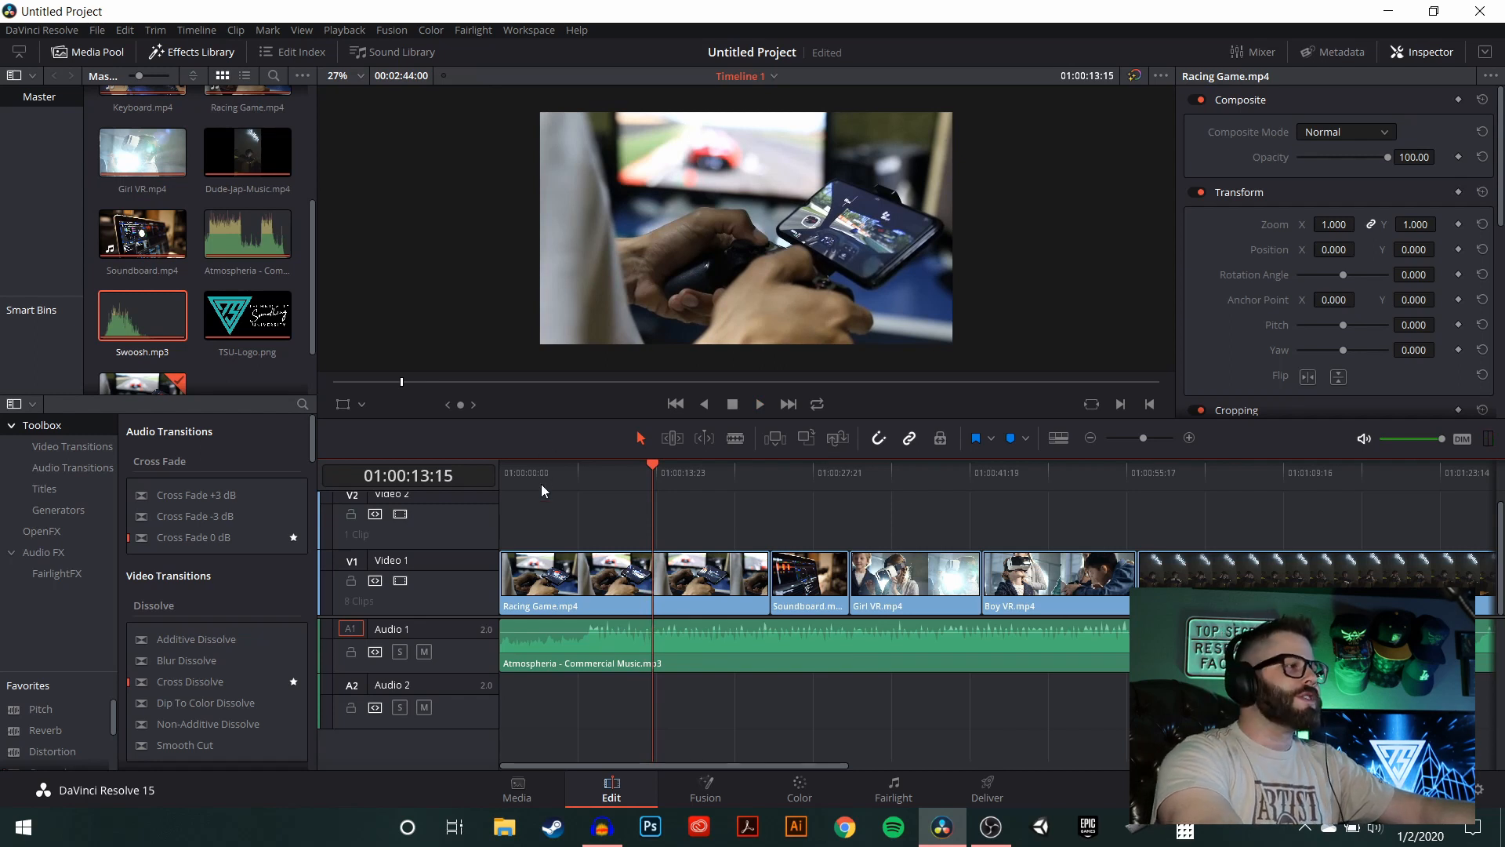
click(666, 643)
drag(512, 466, 448, 464)
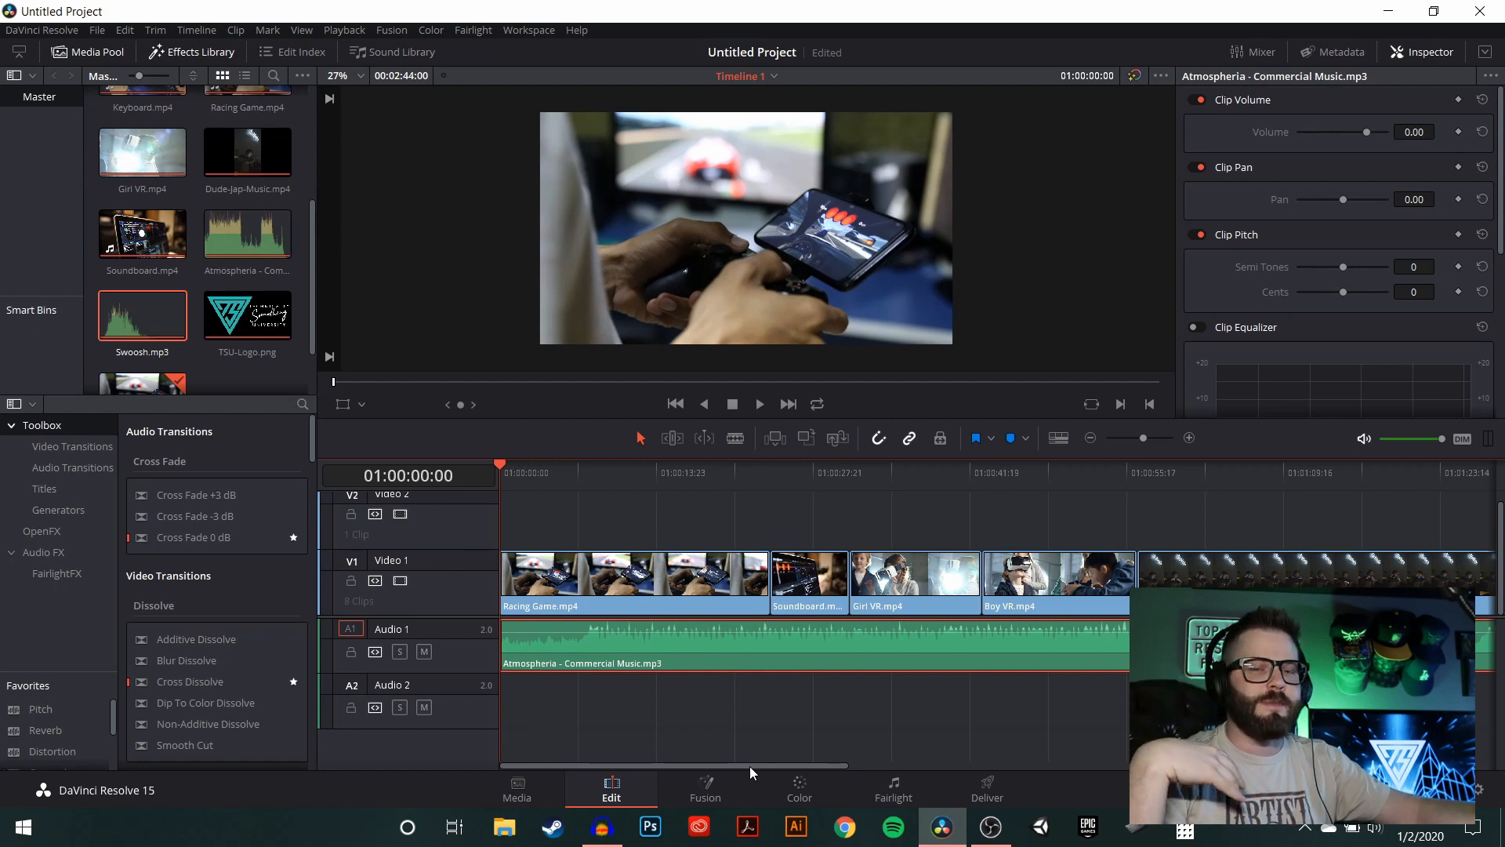
key(space)
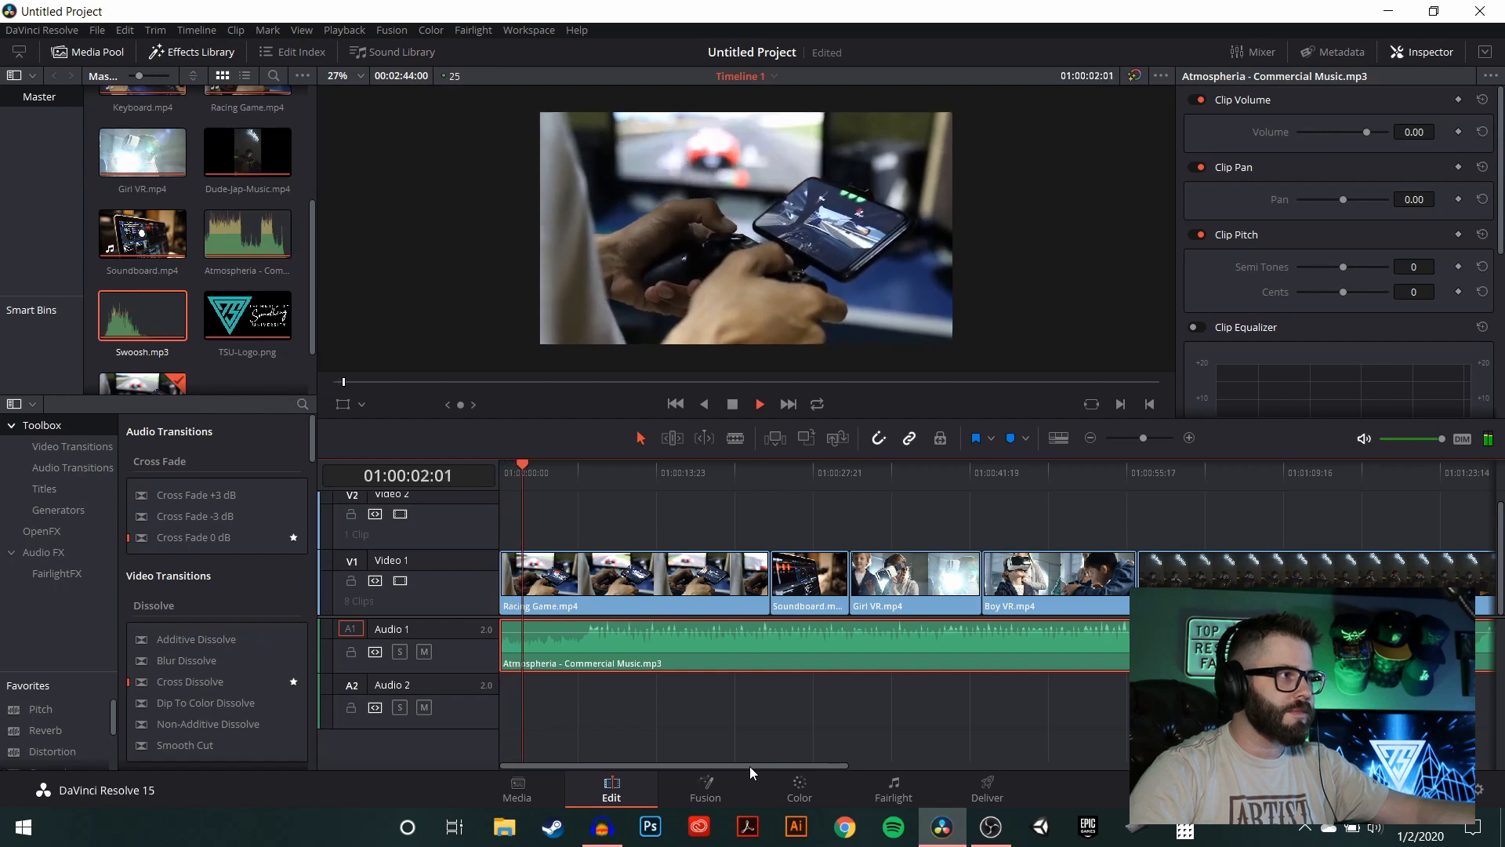
key(space)
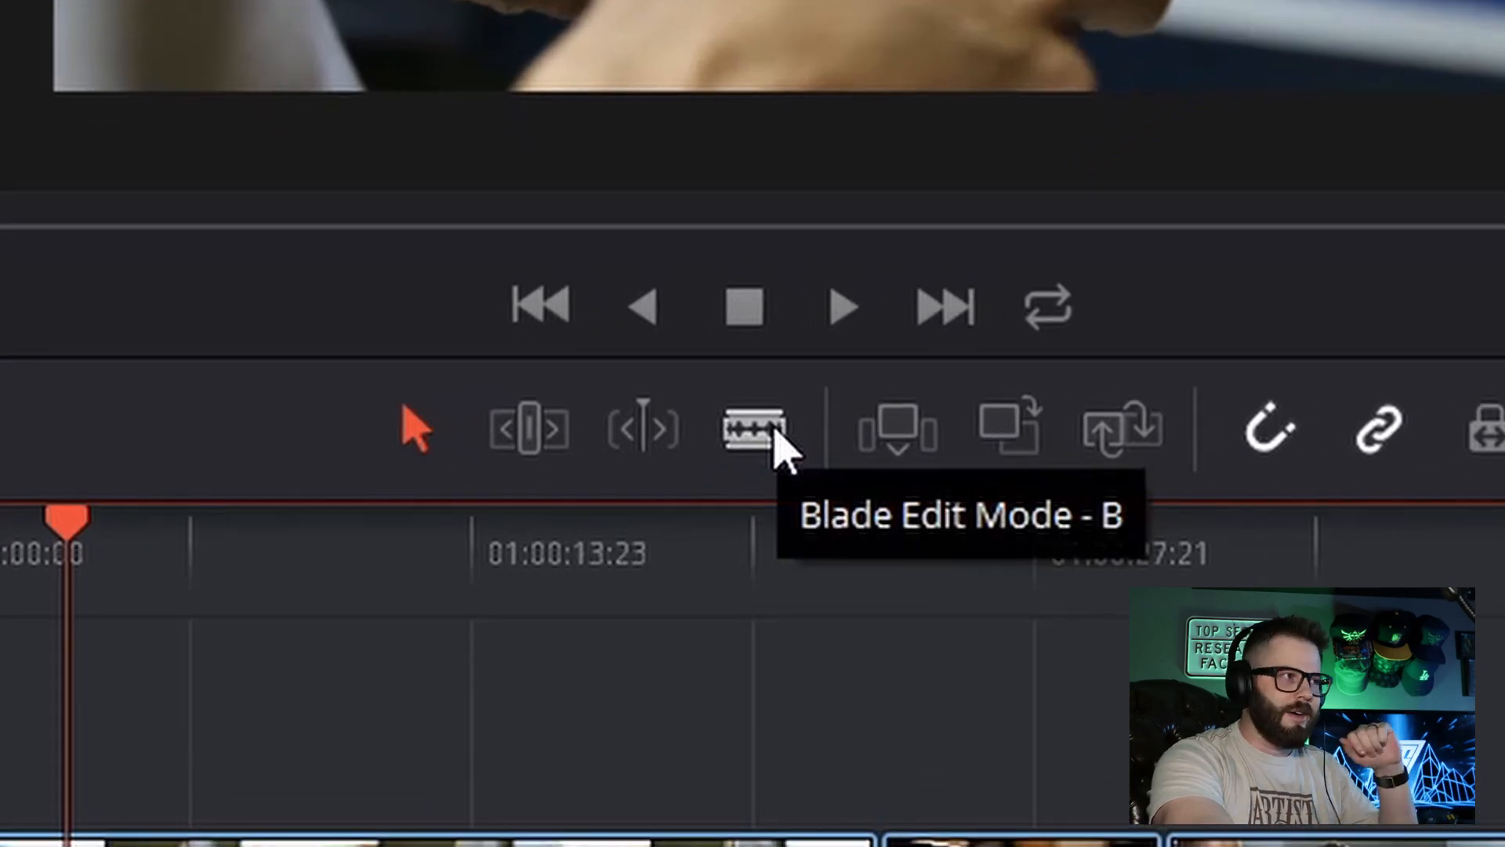
- Split the Racing Game clip at 01:00:03:23 with the Blade tool and return to the selection tool
click(757, 429)
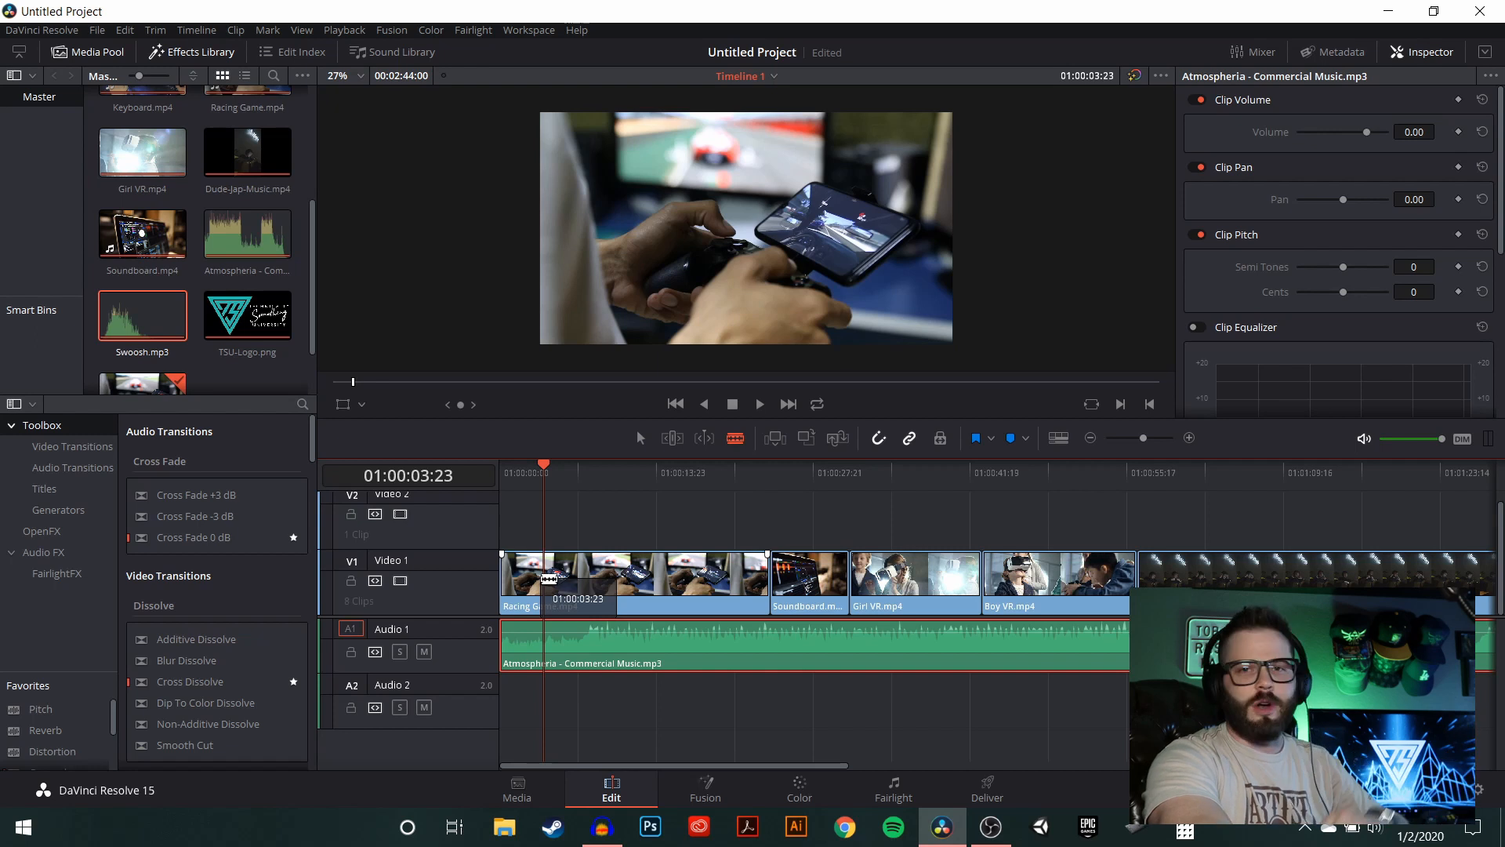
click(549, 579)
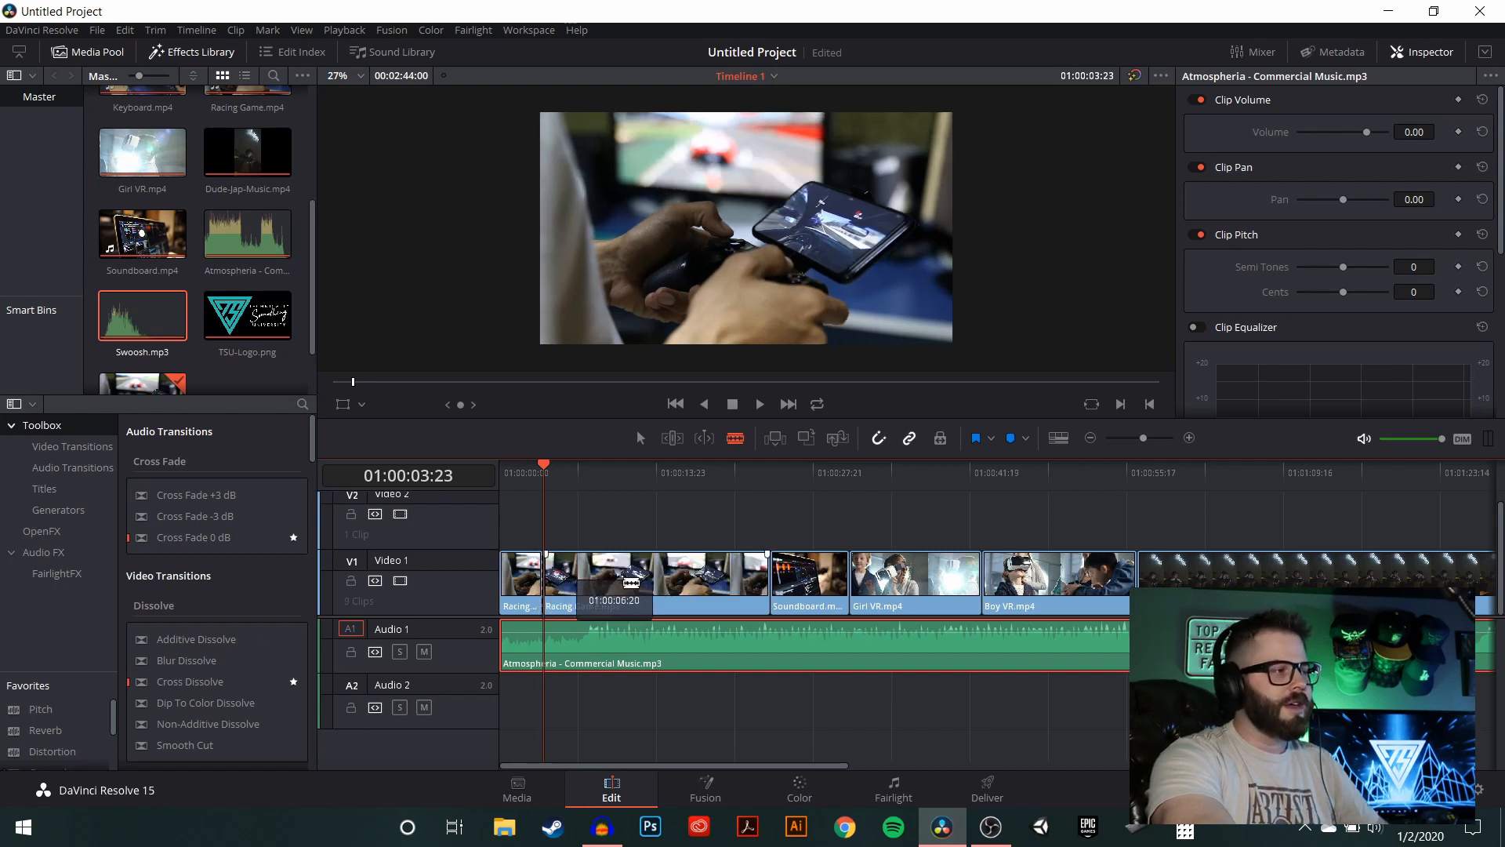
click(641, 437)
- Try removing the second Racing Game segment first with its gap closed and again leaving a gap, undoing each deletion
mouse_move(614, 558)
mouse_down()
mouse_move(610, 532)
mouse_move(613, 571)
mouse_up()
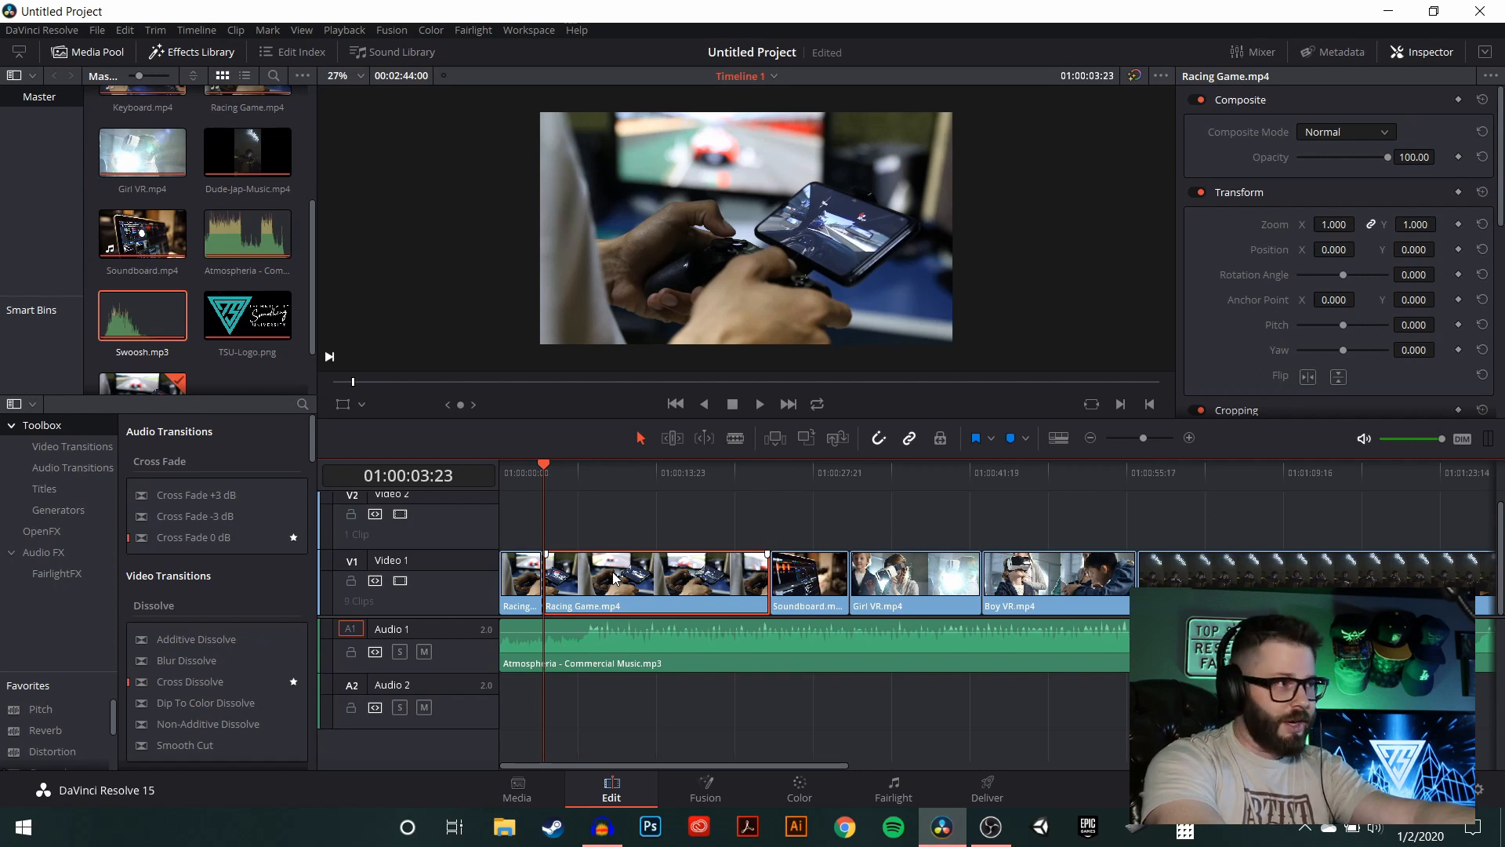
key(Delete)
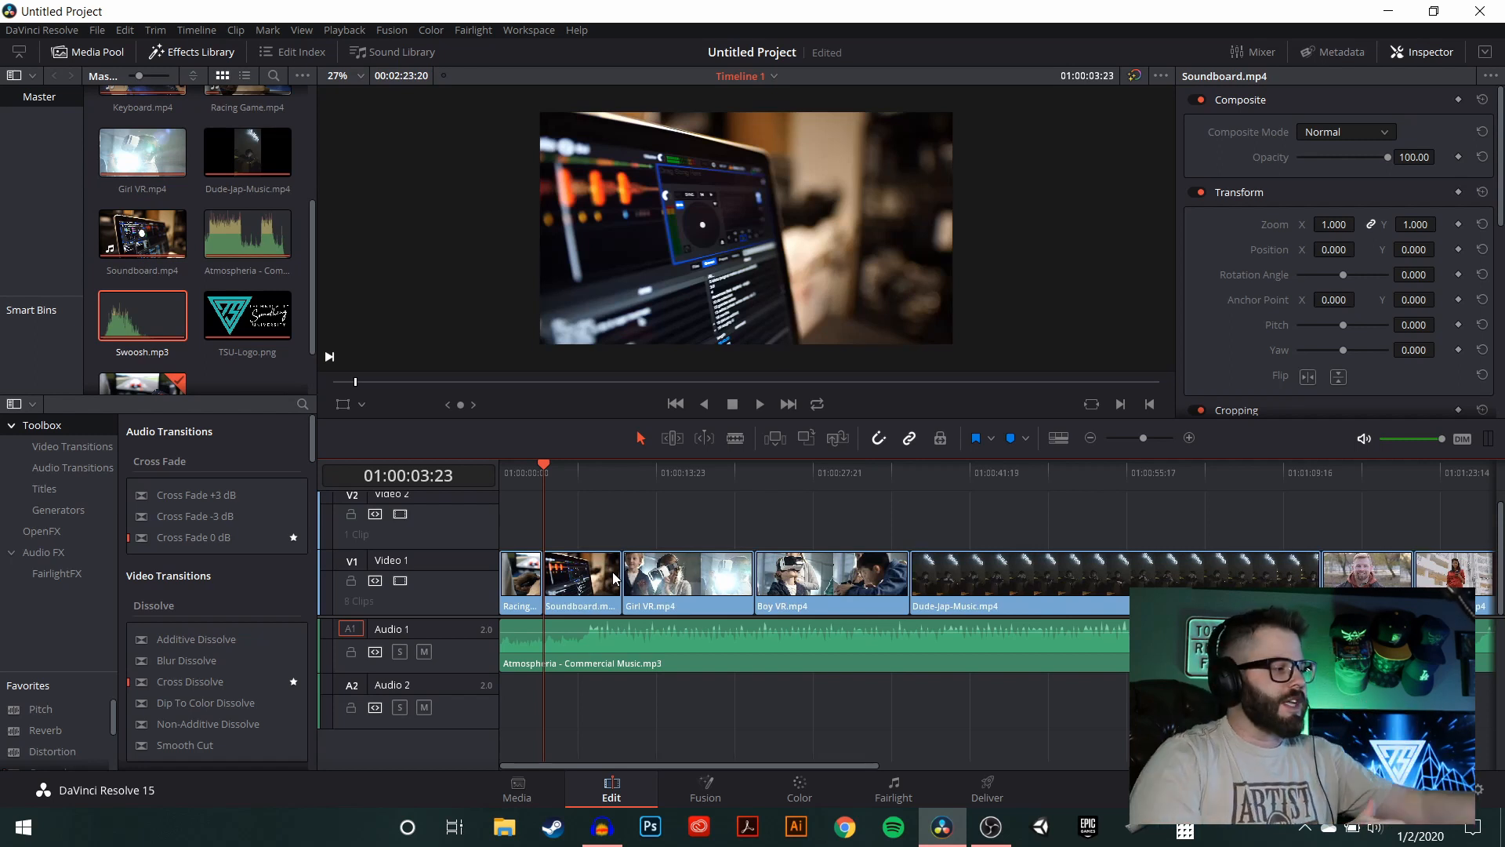
key(ctrl+z)
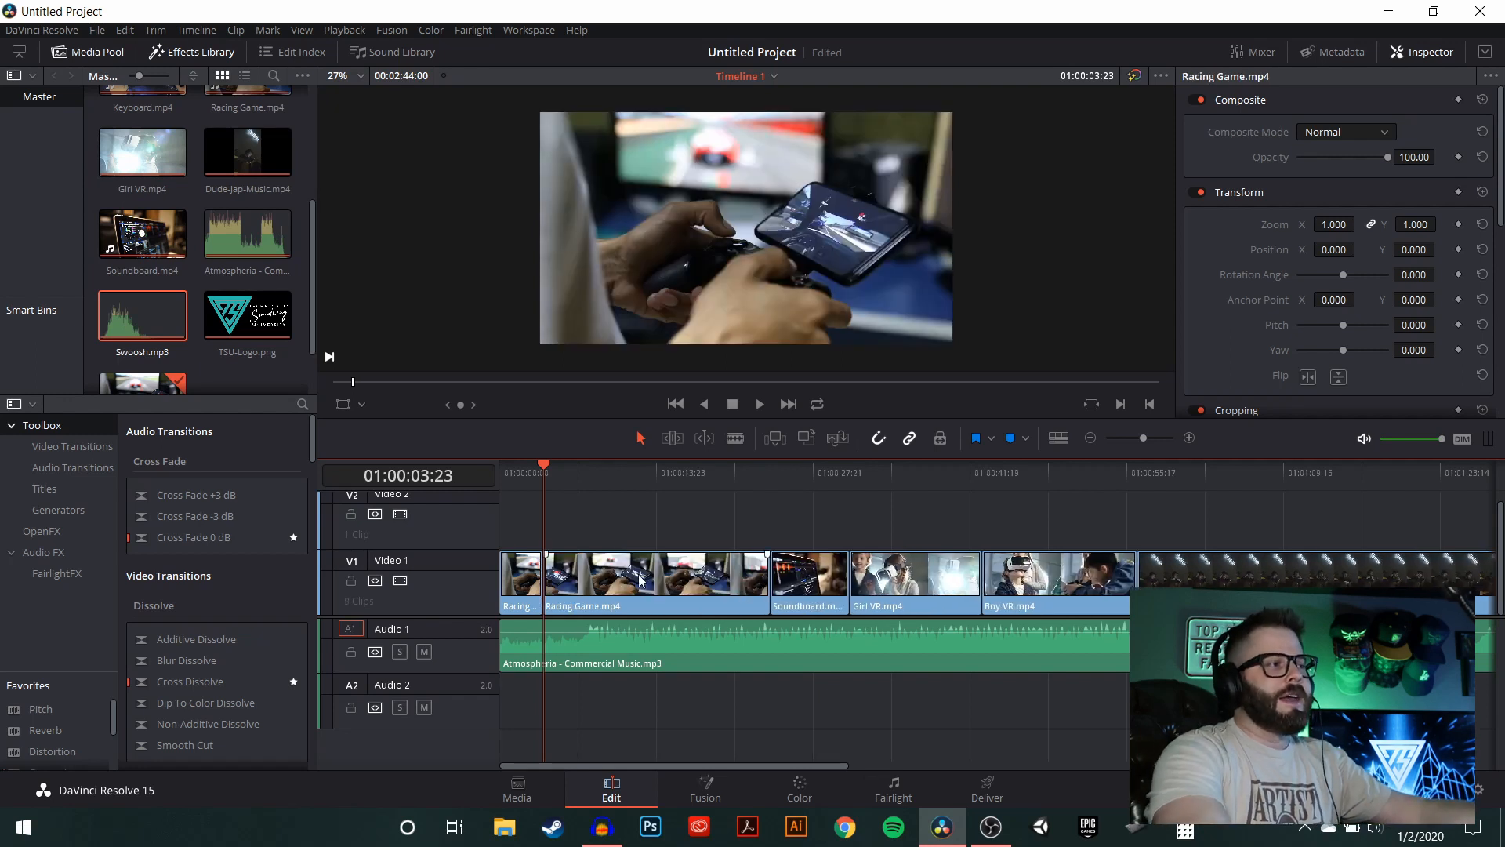
click(703, 590)
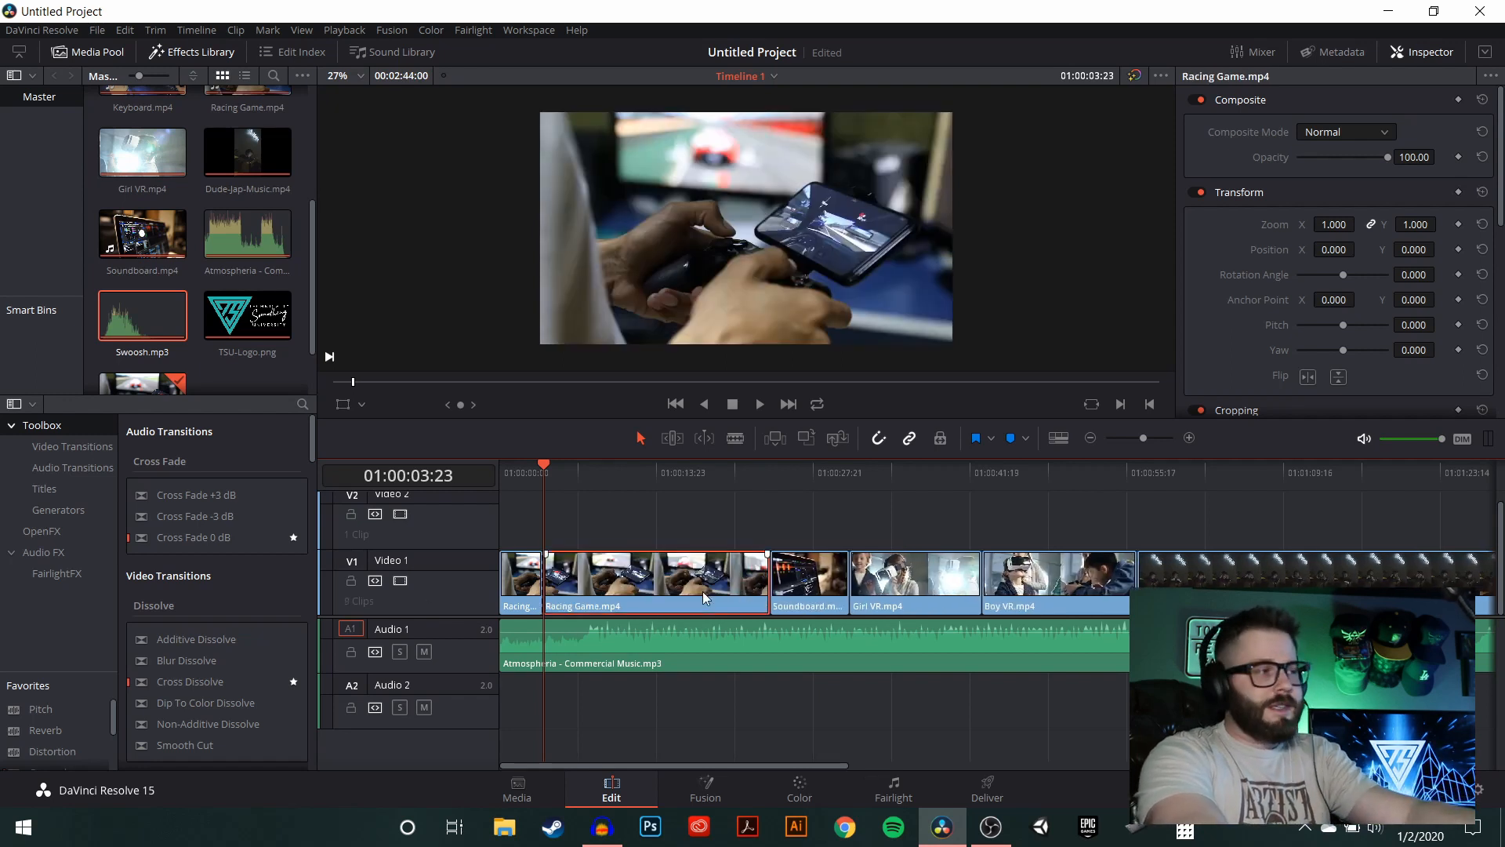
key(BackSpace)
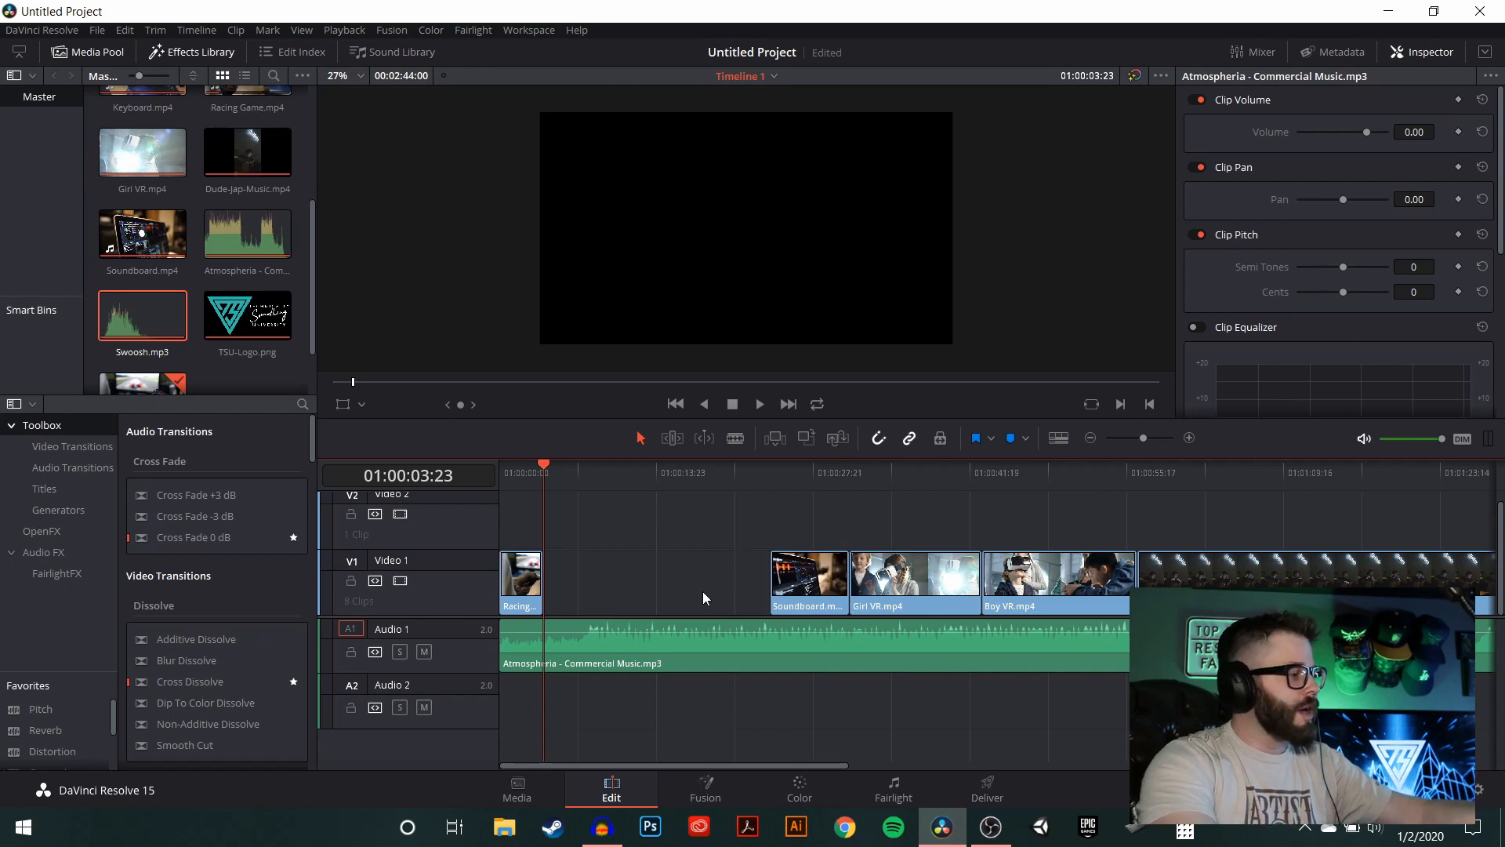
key(ctrl+z)
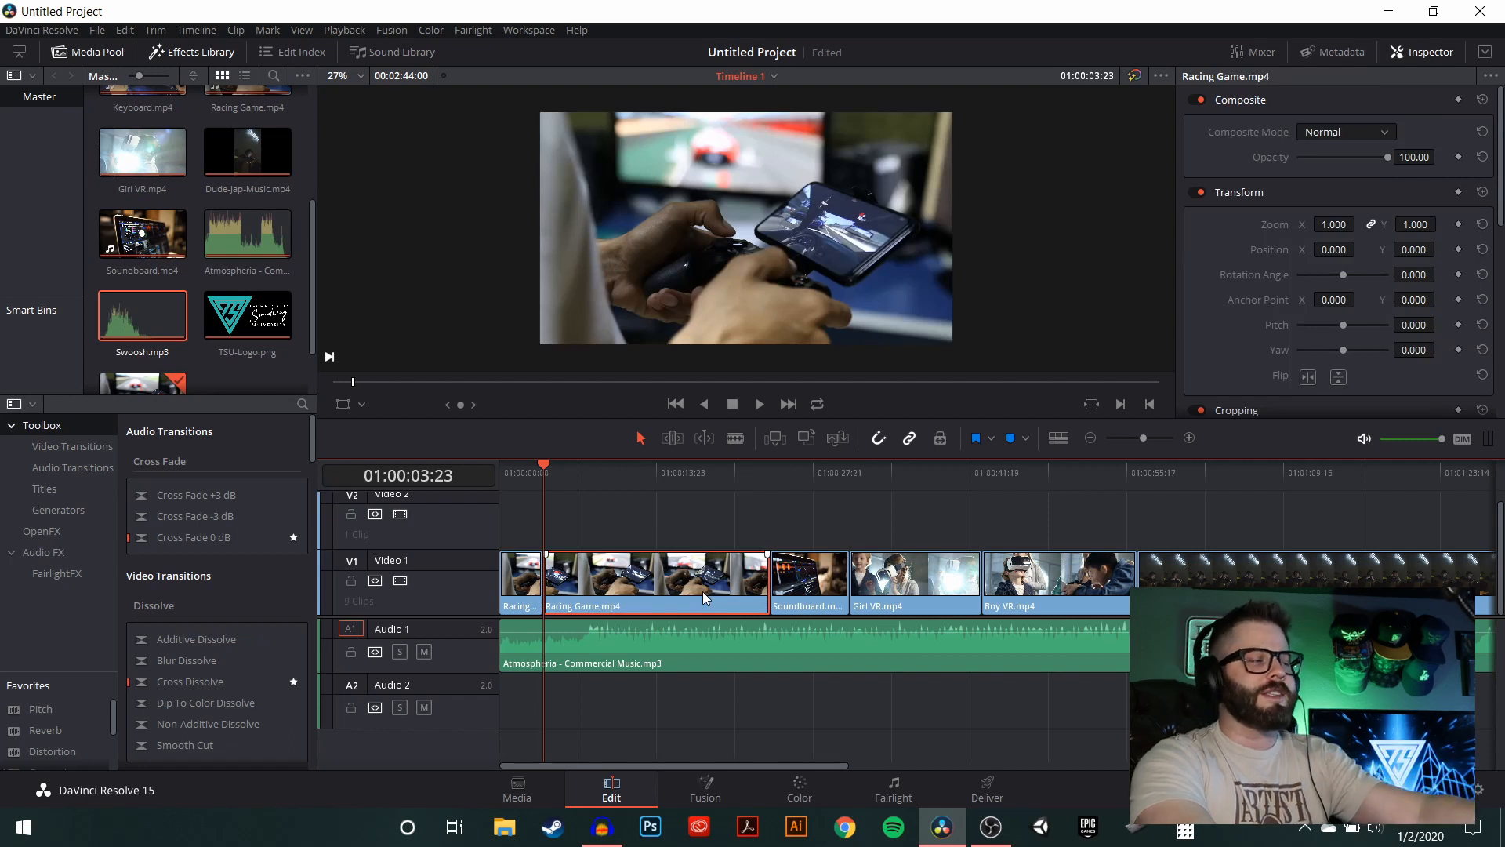
- Ripple delete the second Racing Game segment so the following clips close the gap
key(Delete)
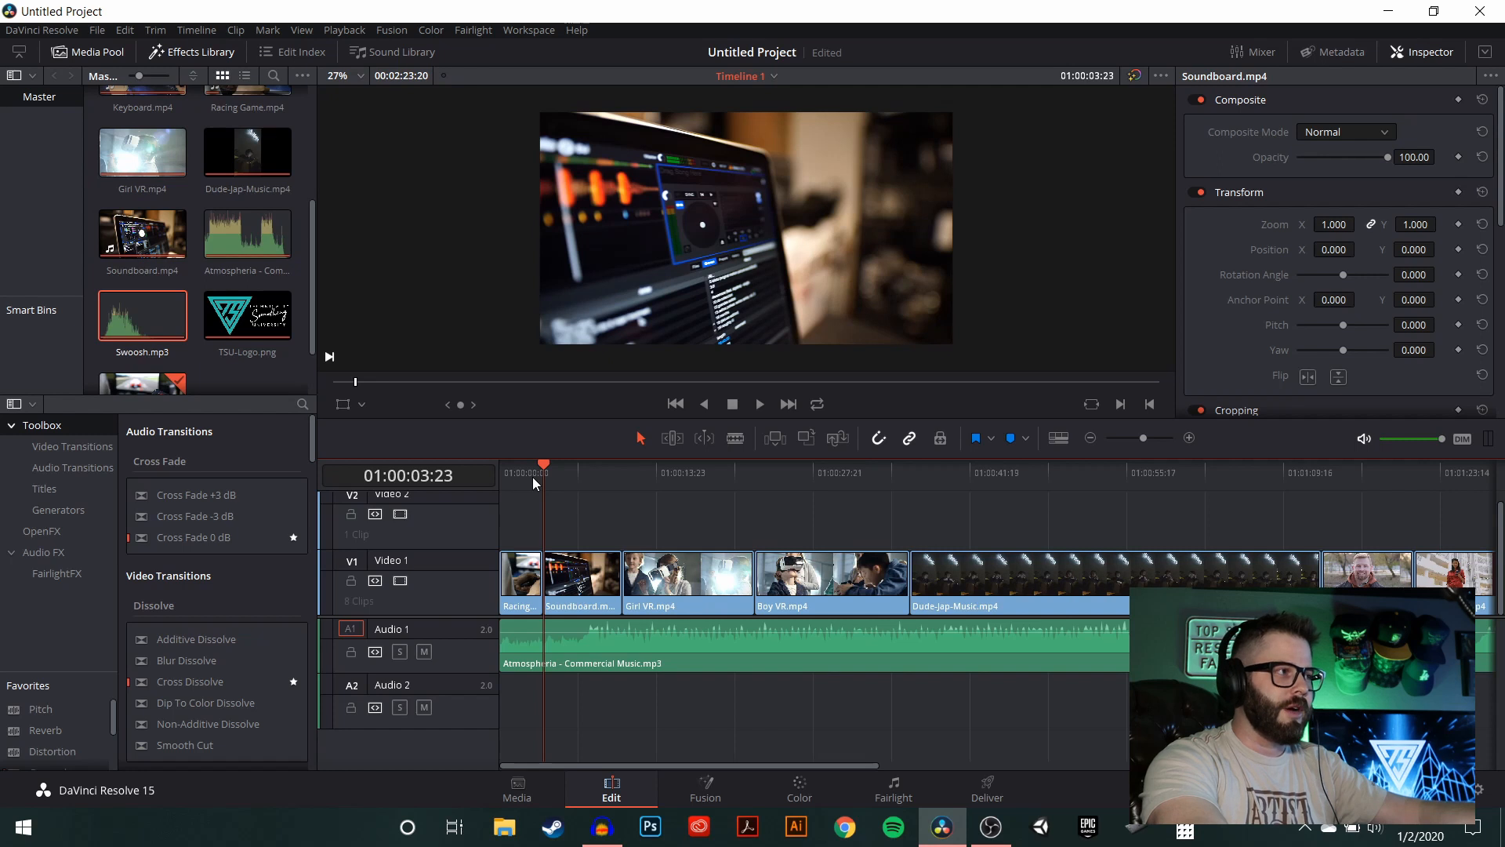
- Play the Soundboard clip, split it at 01:00:07:23, and ripple delete the remainder
key(space)
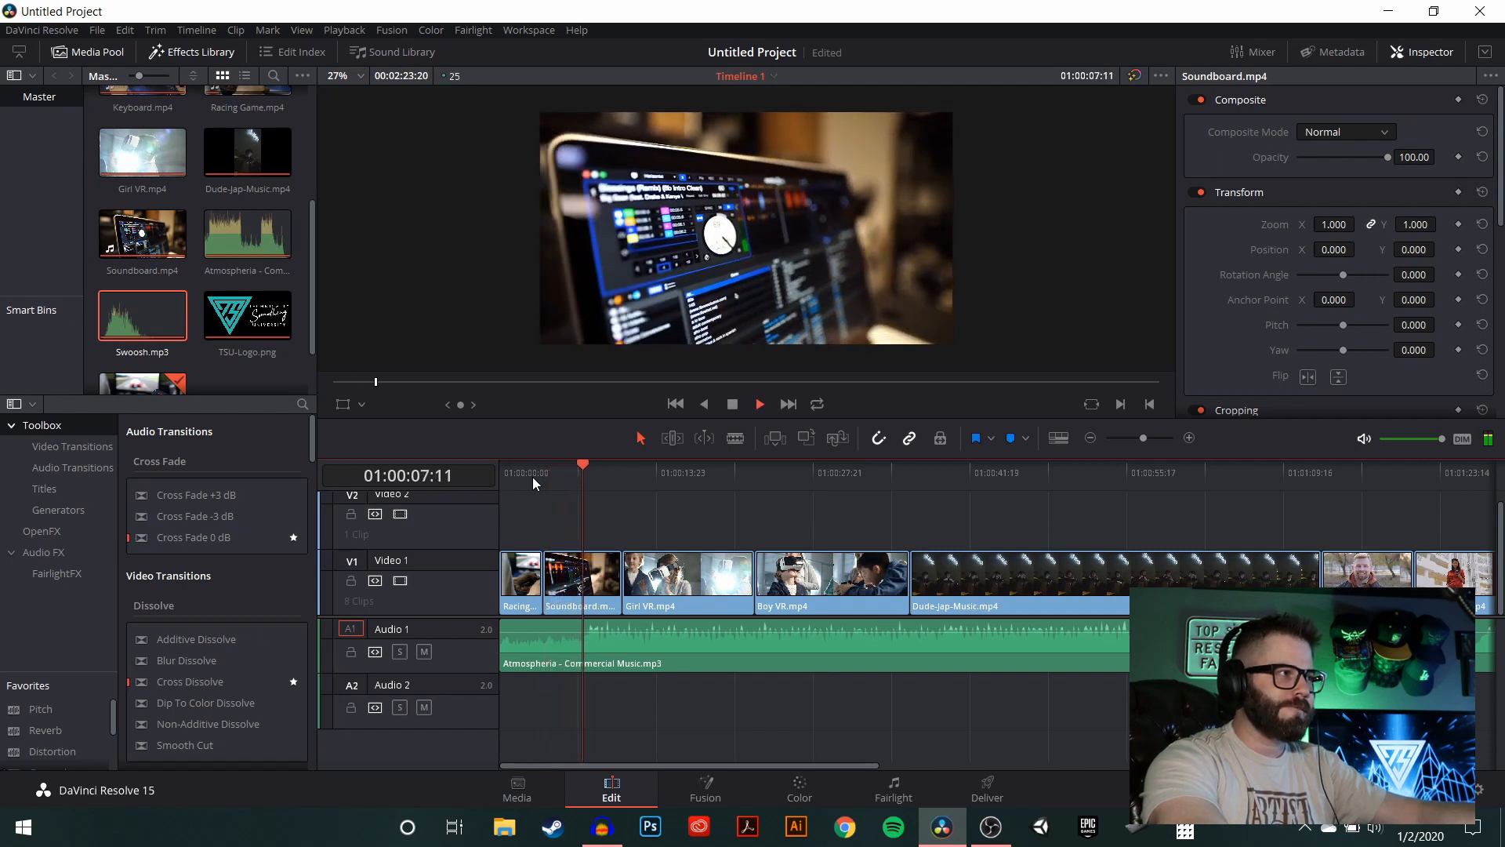
key(space)
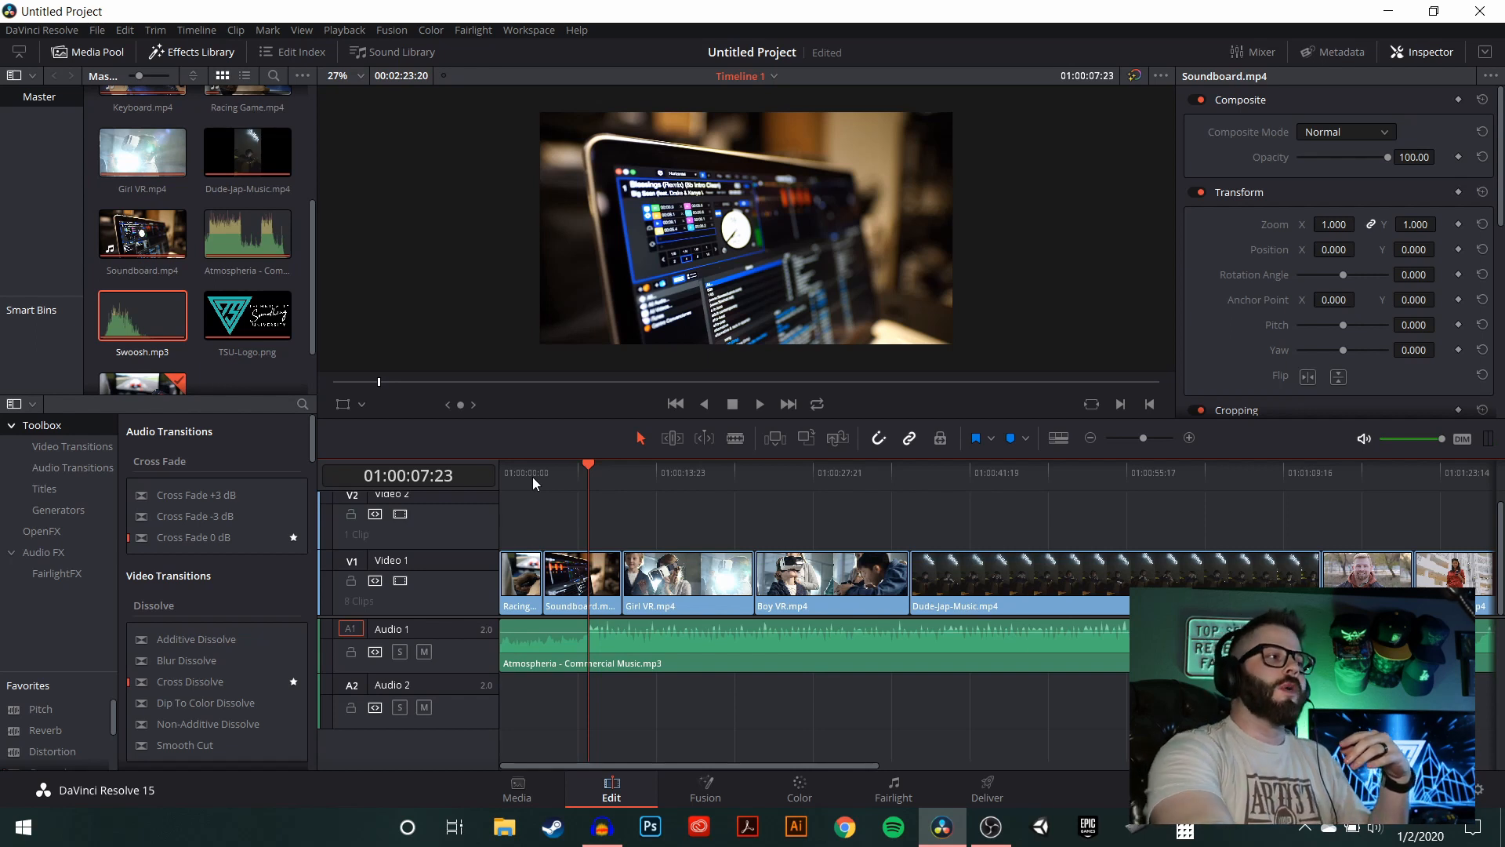
click(737, 438)
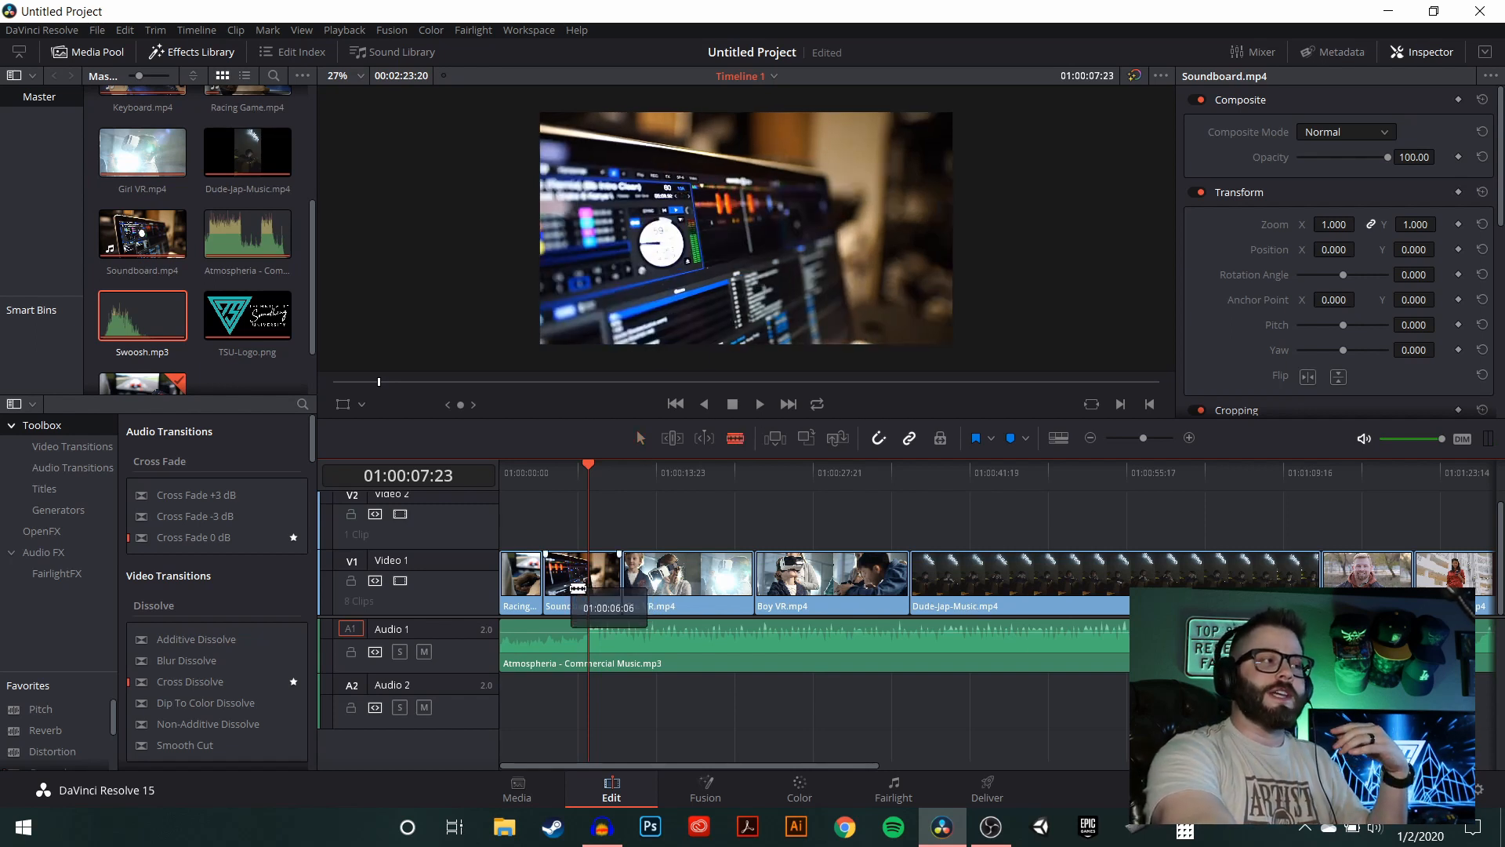
click(590, 587)
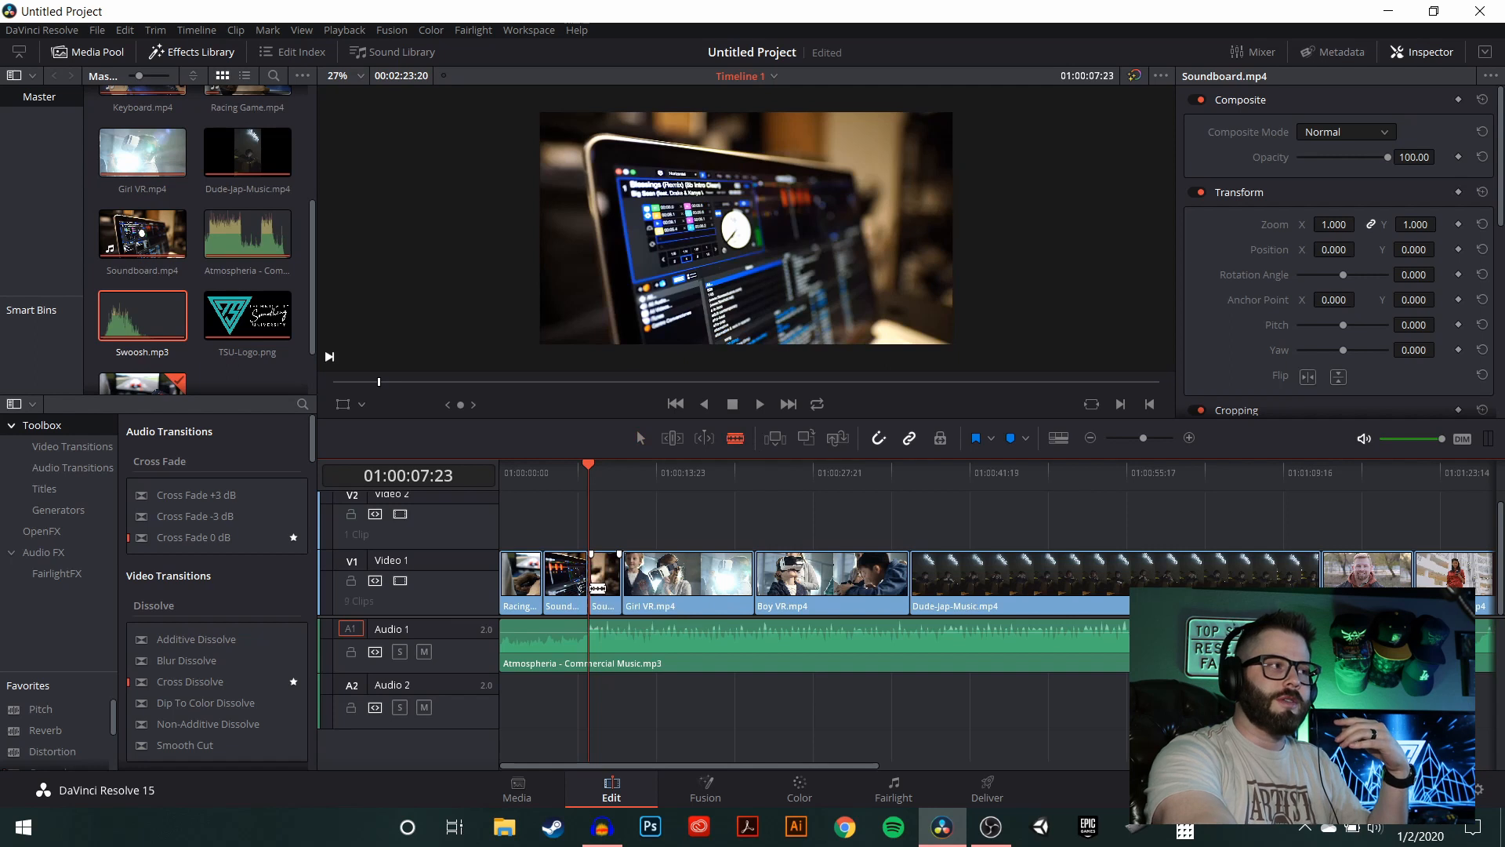
key(a)
click(609, 594)
key(Delete)
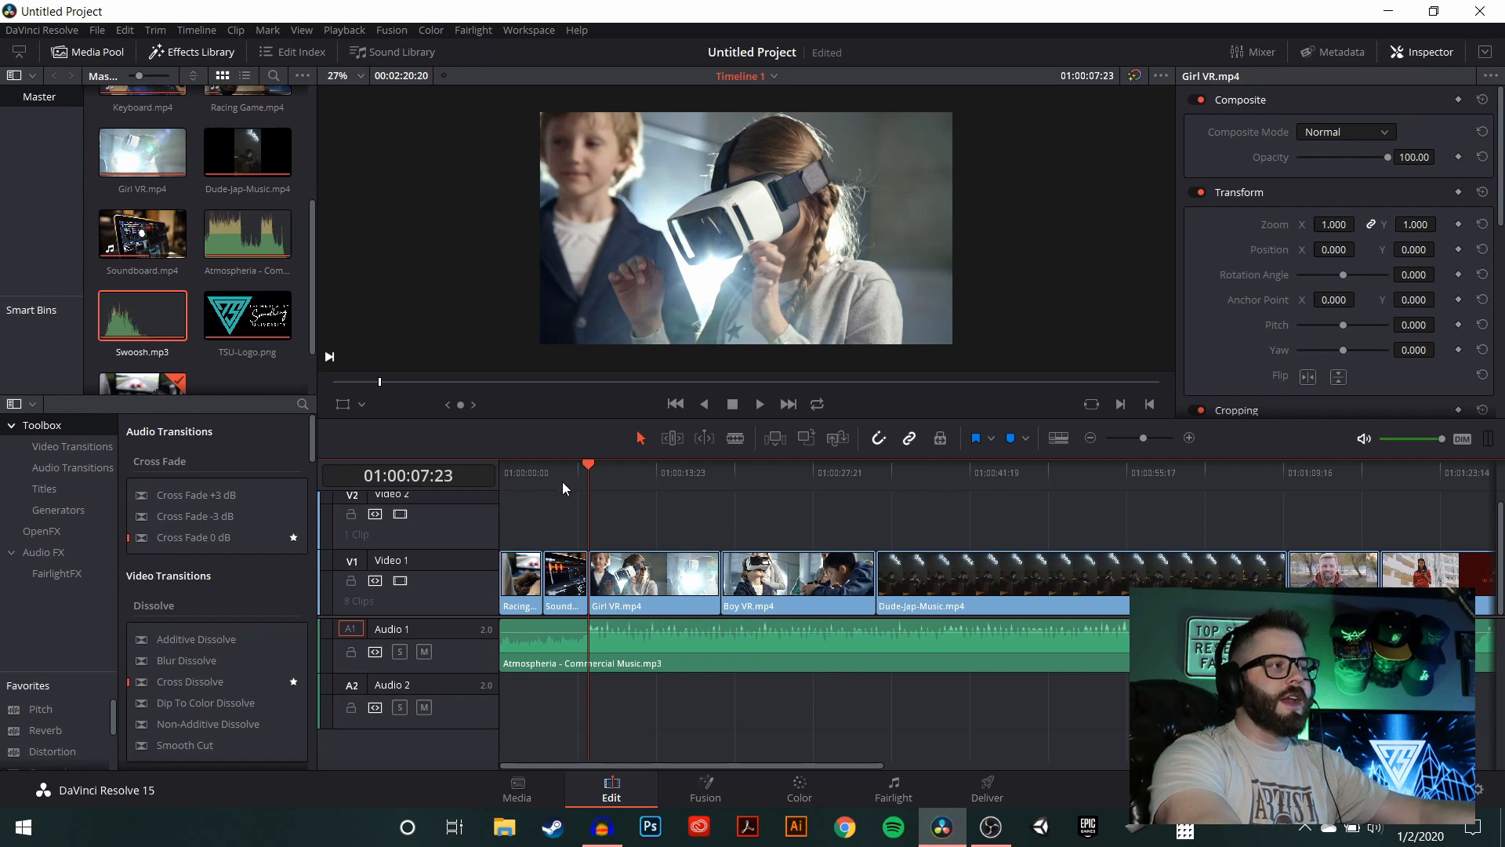
- Play on into the Girl VR clip, split it at 01:00:12:00, and ripple delete the second segment
key(space)
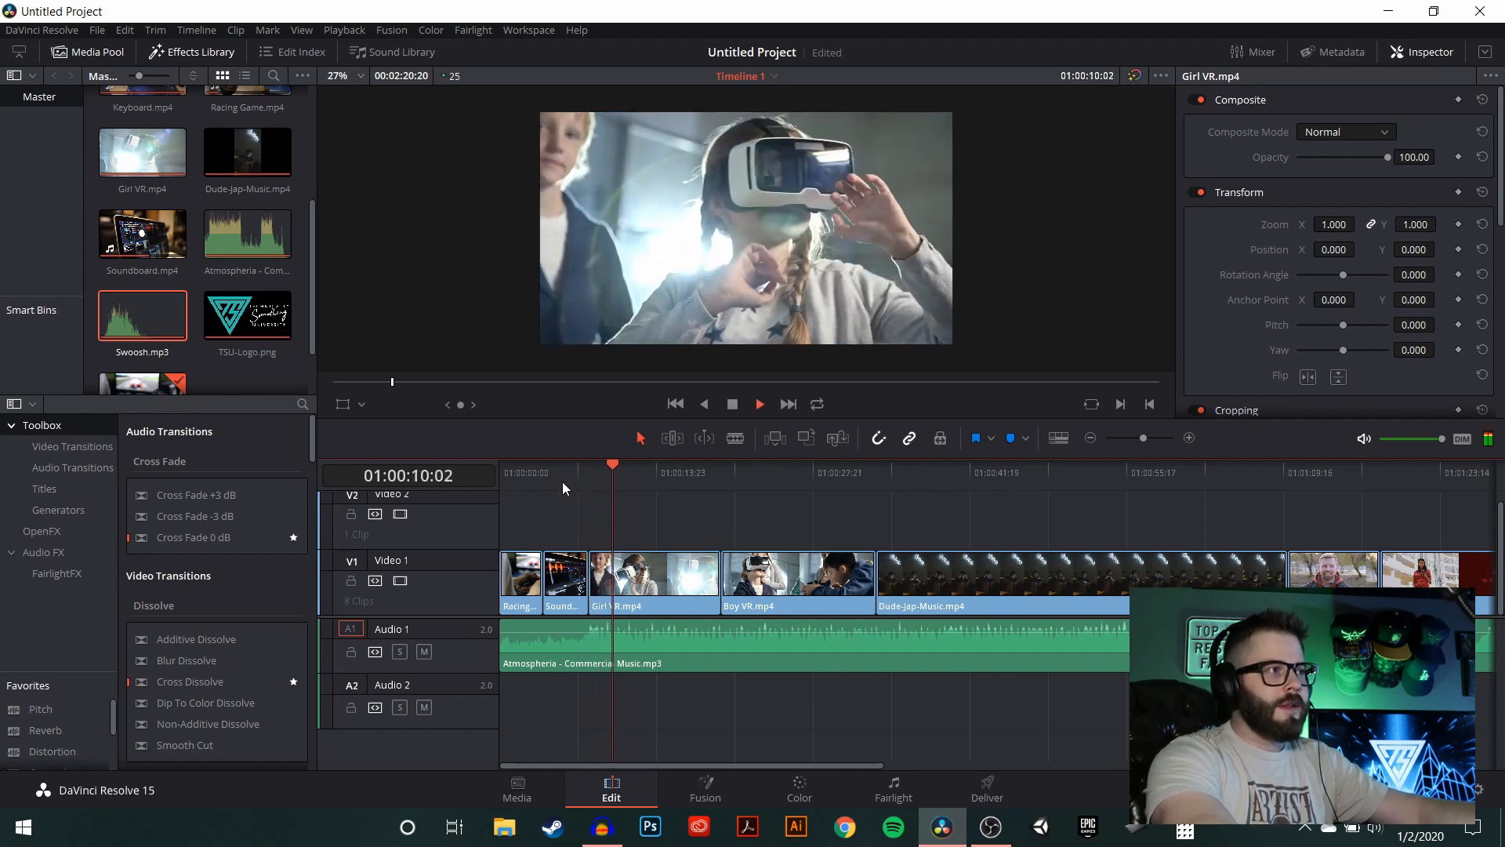
key(space)
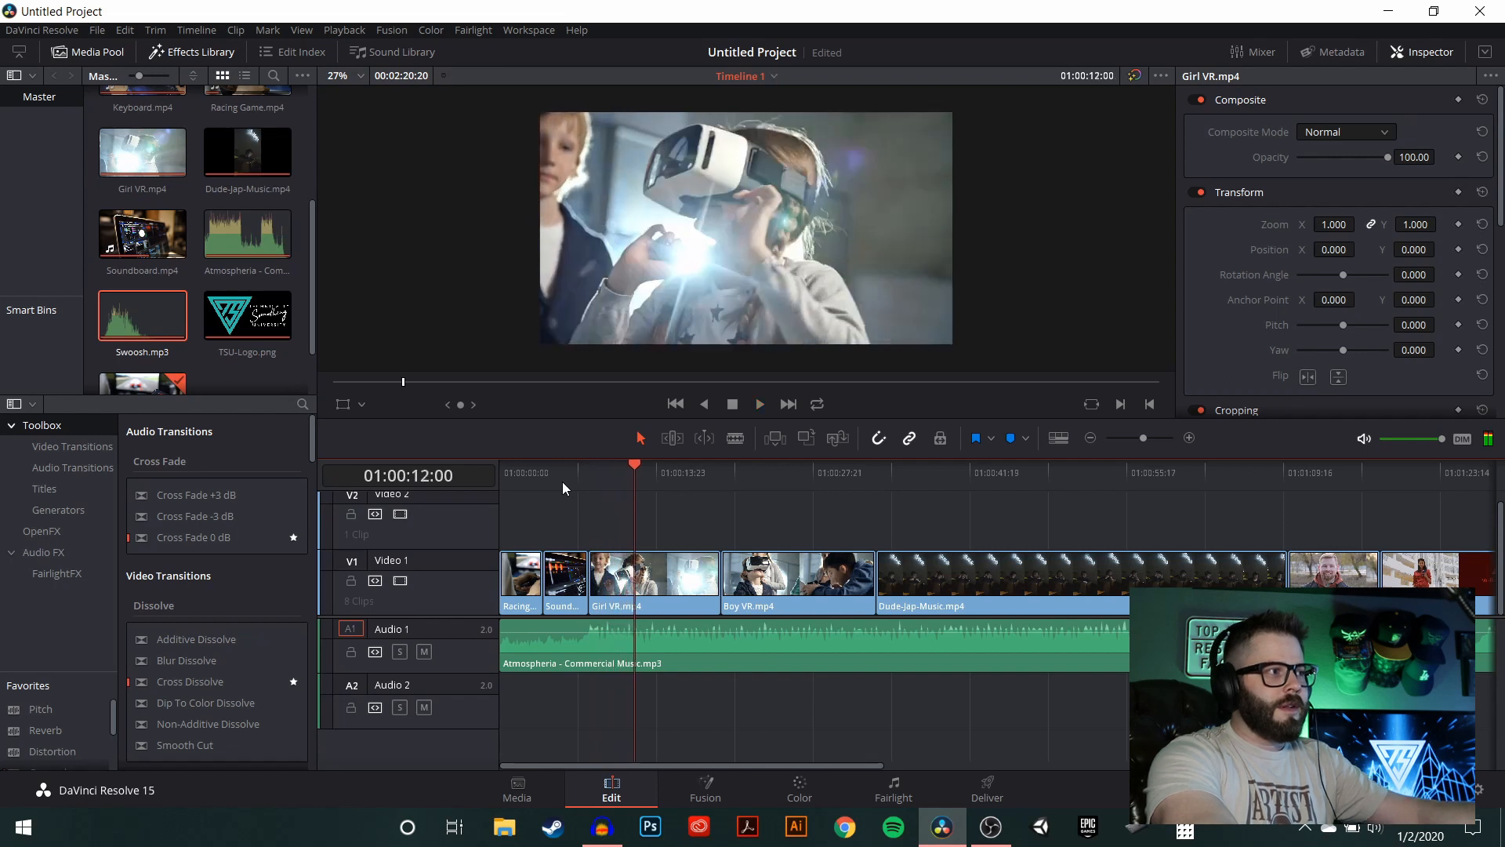
click(734, 439)
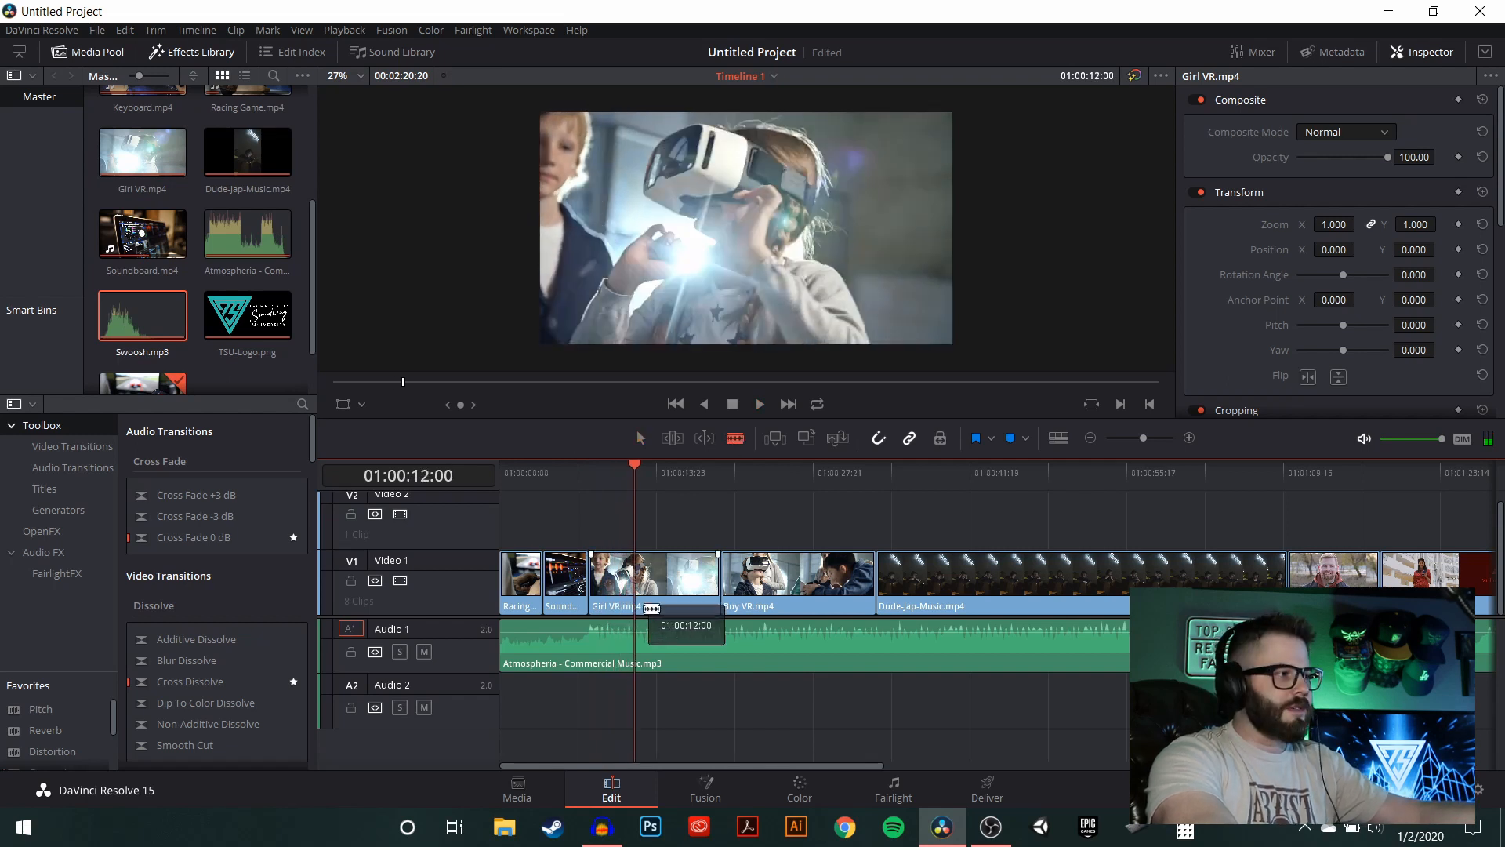
click(635, 580)
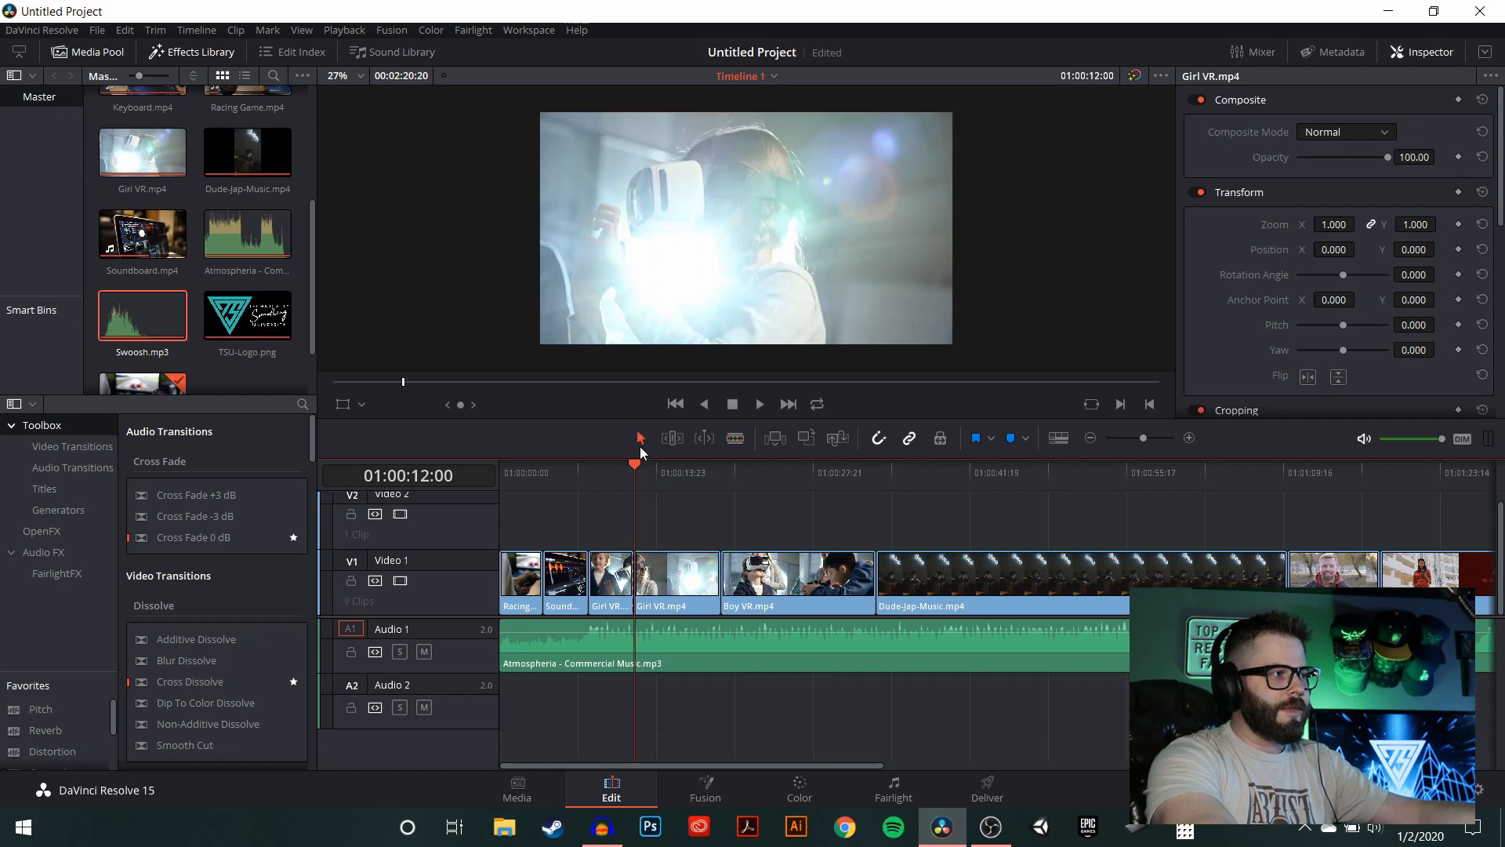
click(705, 580)
key(Delete)
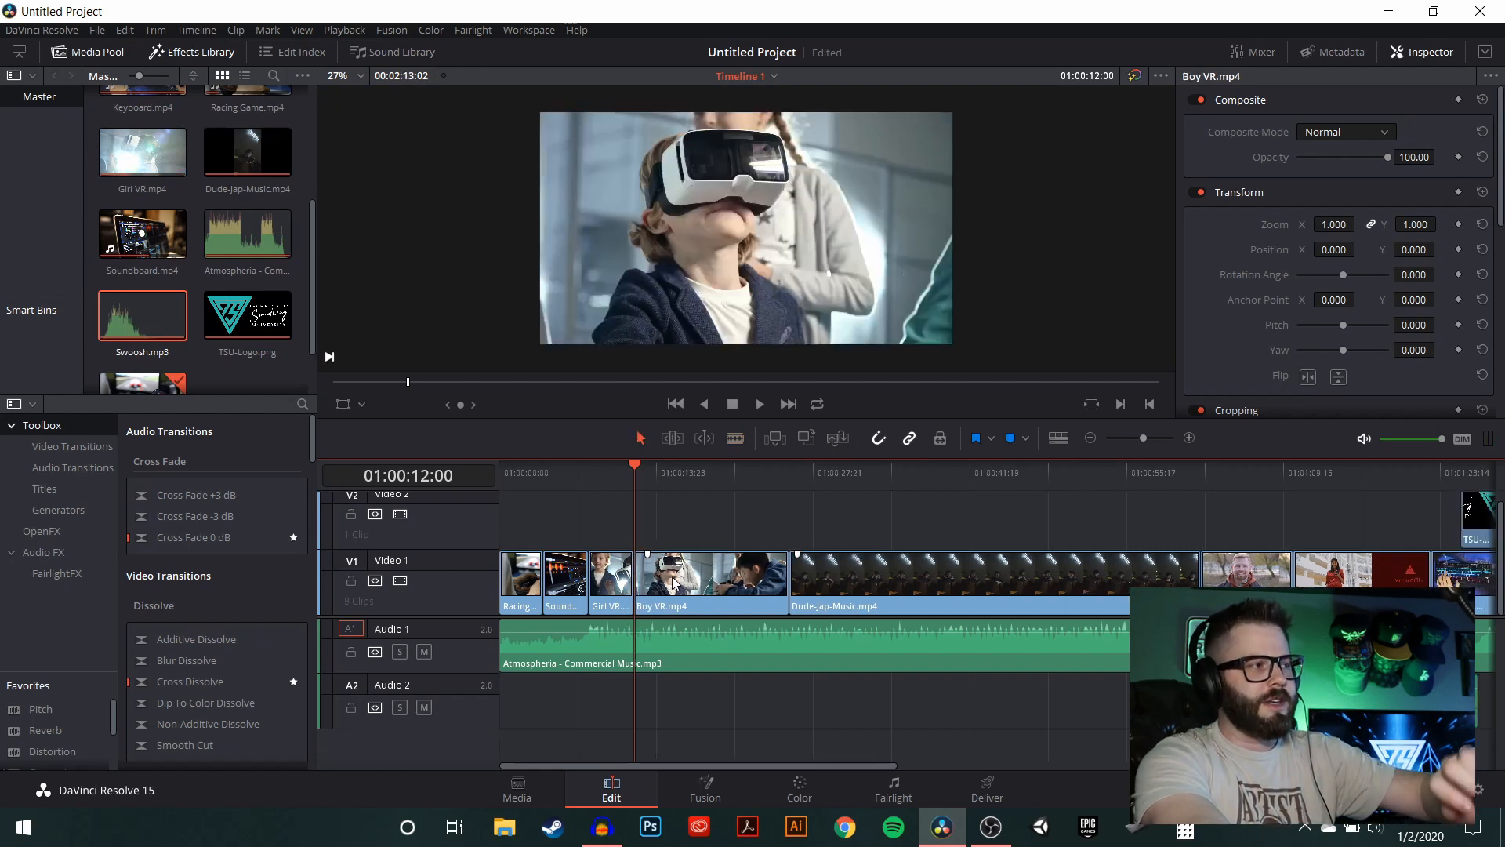
- Play the Boy VR clip, enlarge the timeline view, and position the playhead frame by frame at 01:00:15:19
key(space)
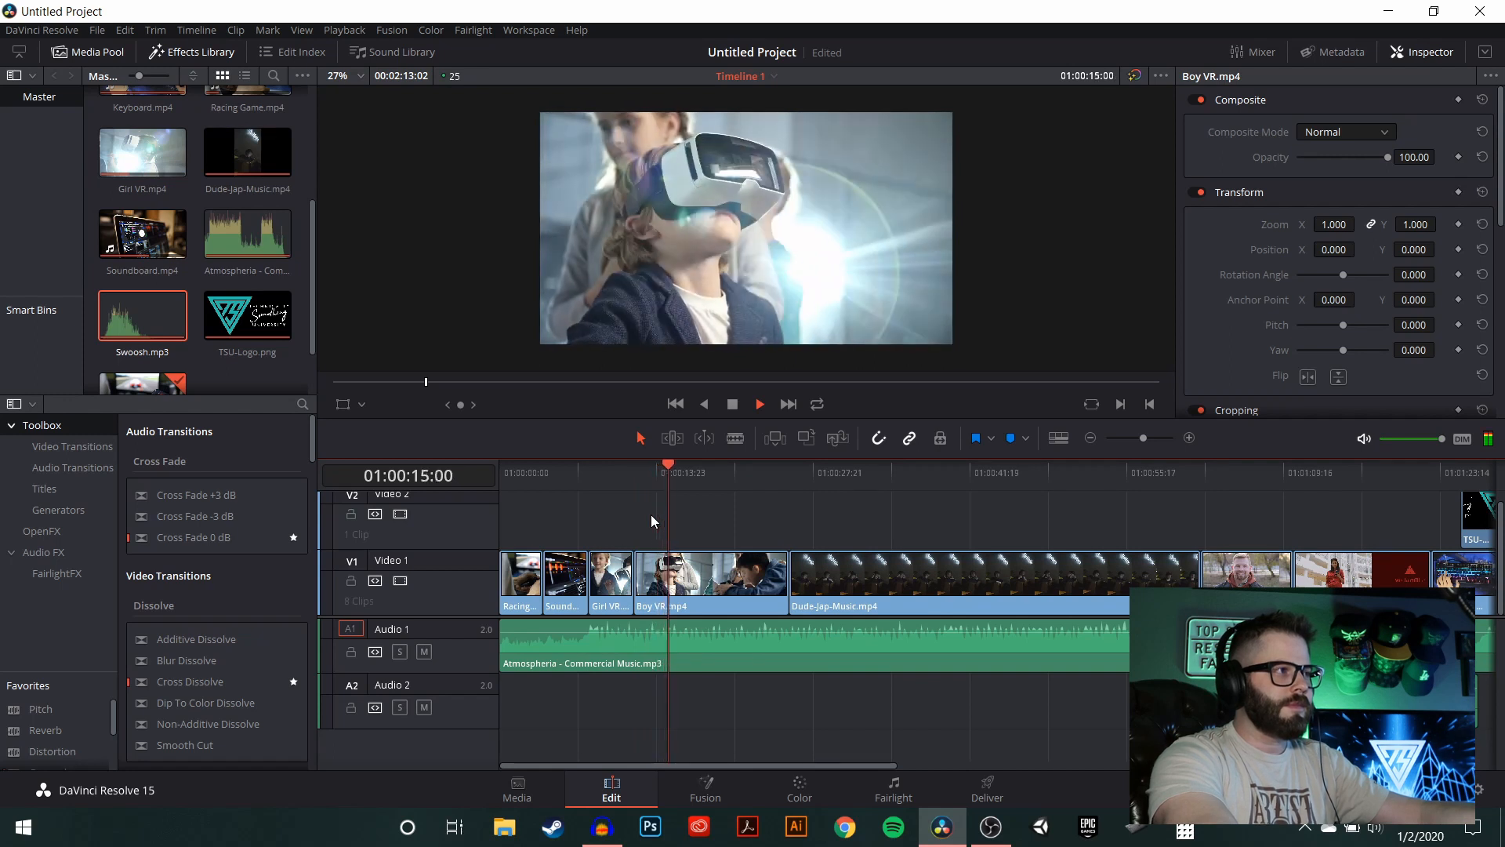
key(space)
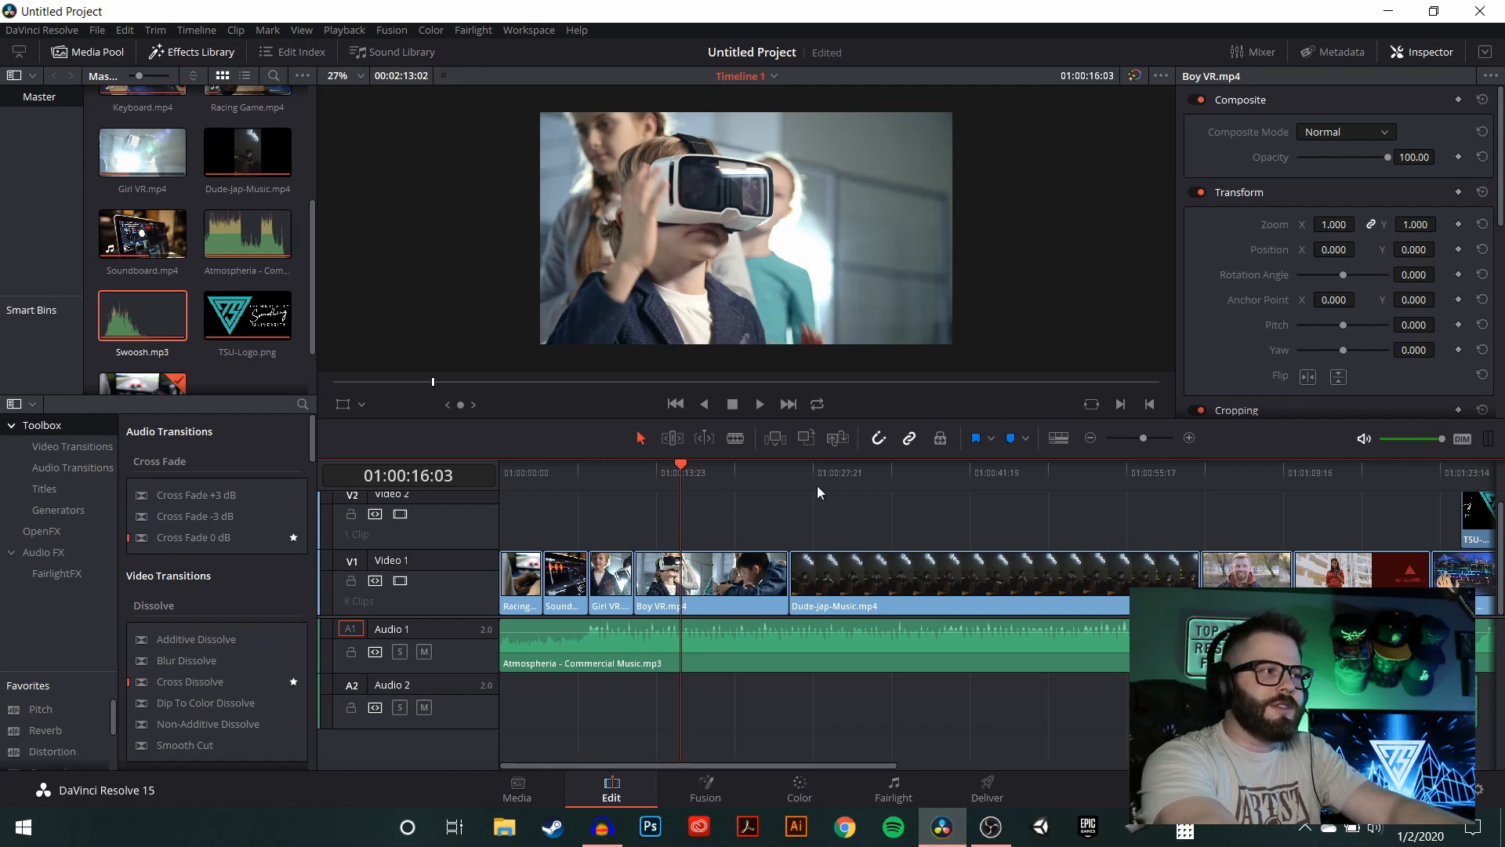
mouse_move(1139, 435)
mouse_down()
mouse_move(1168, 437)
mouse_move(1127, 439)
mouse_move(1146, 436)
mouse_up()
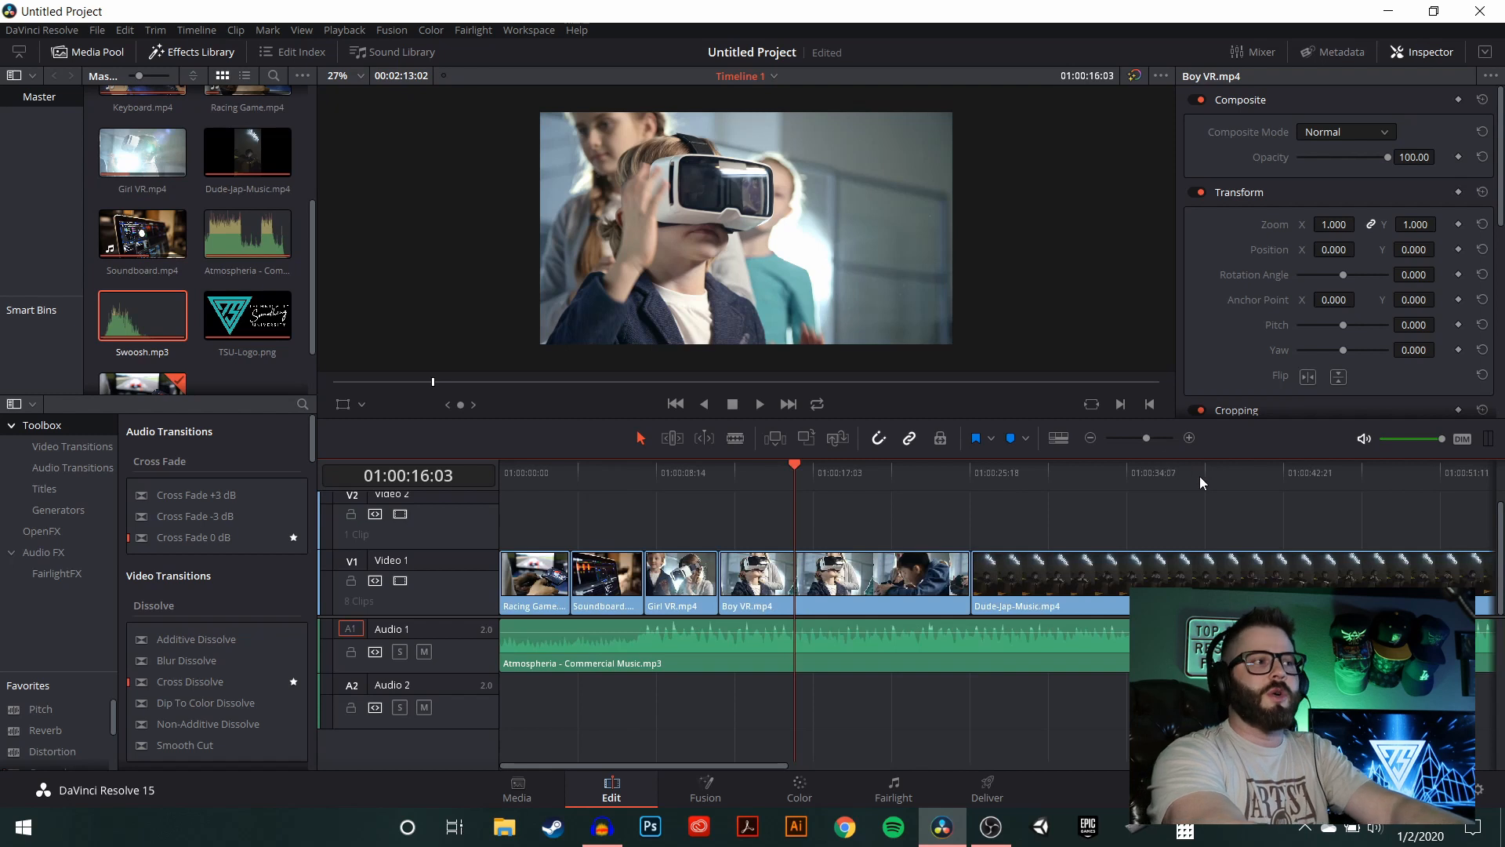
click(783, 503)
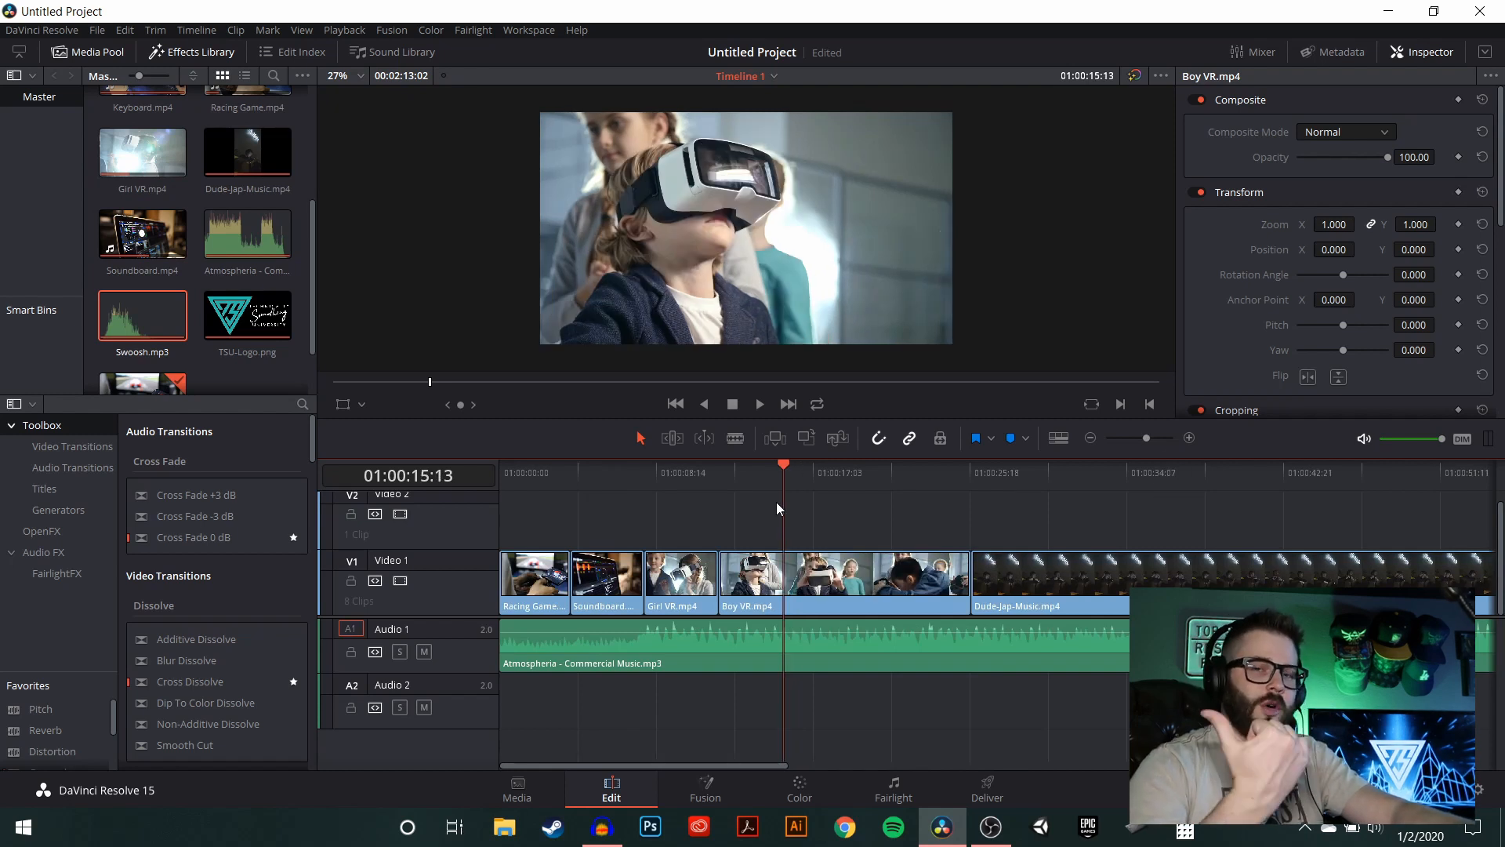
key(space)
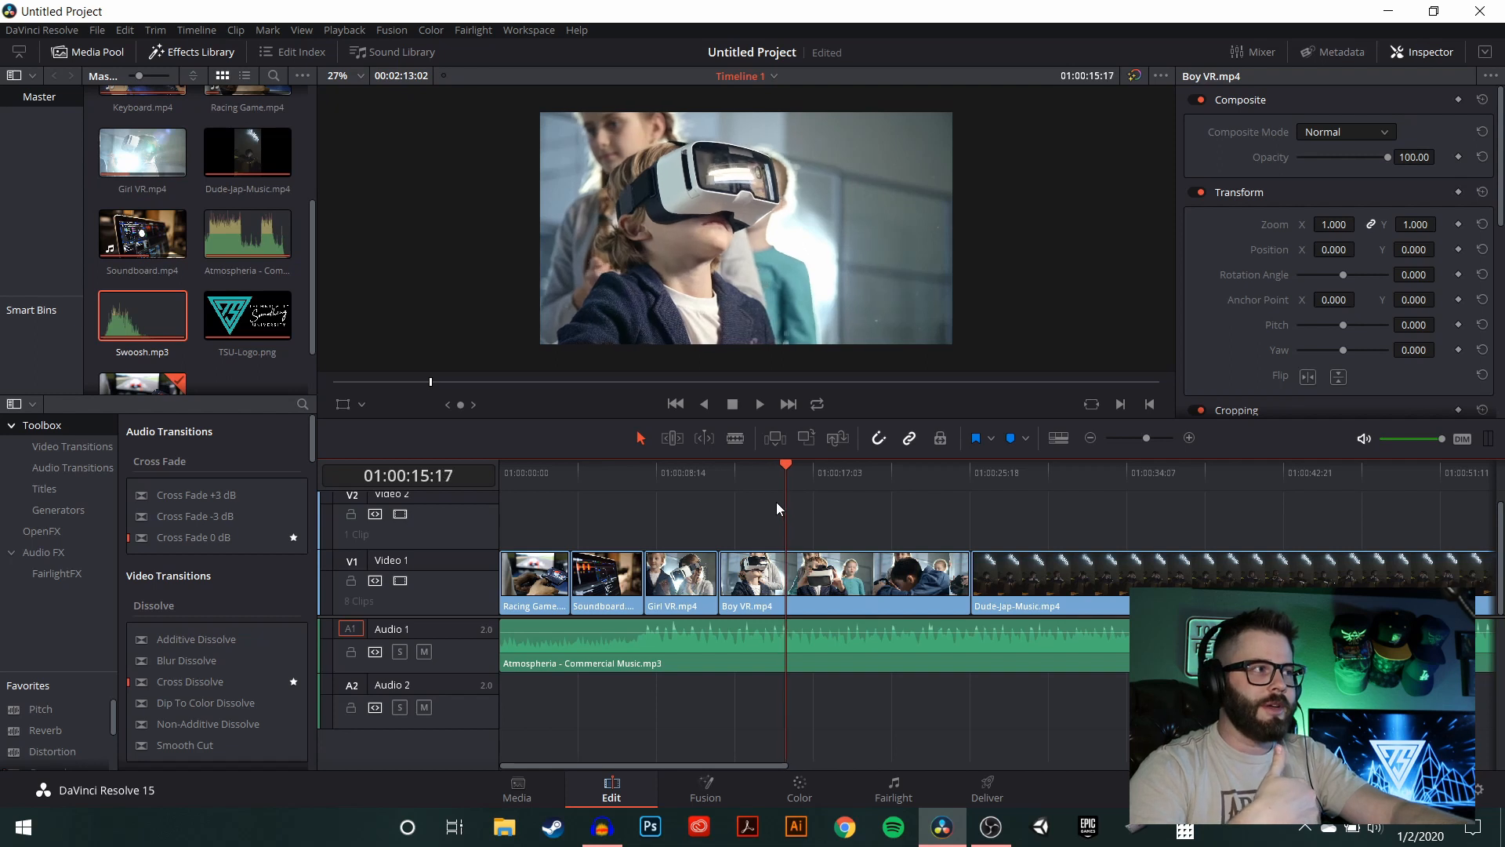
key(Right)
key(Right)
key(Right)
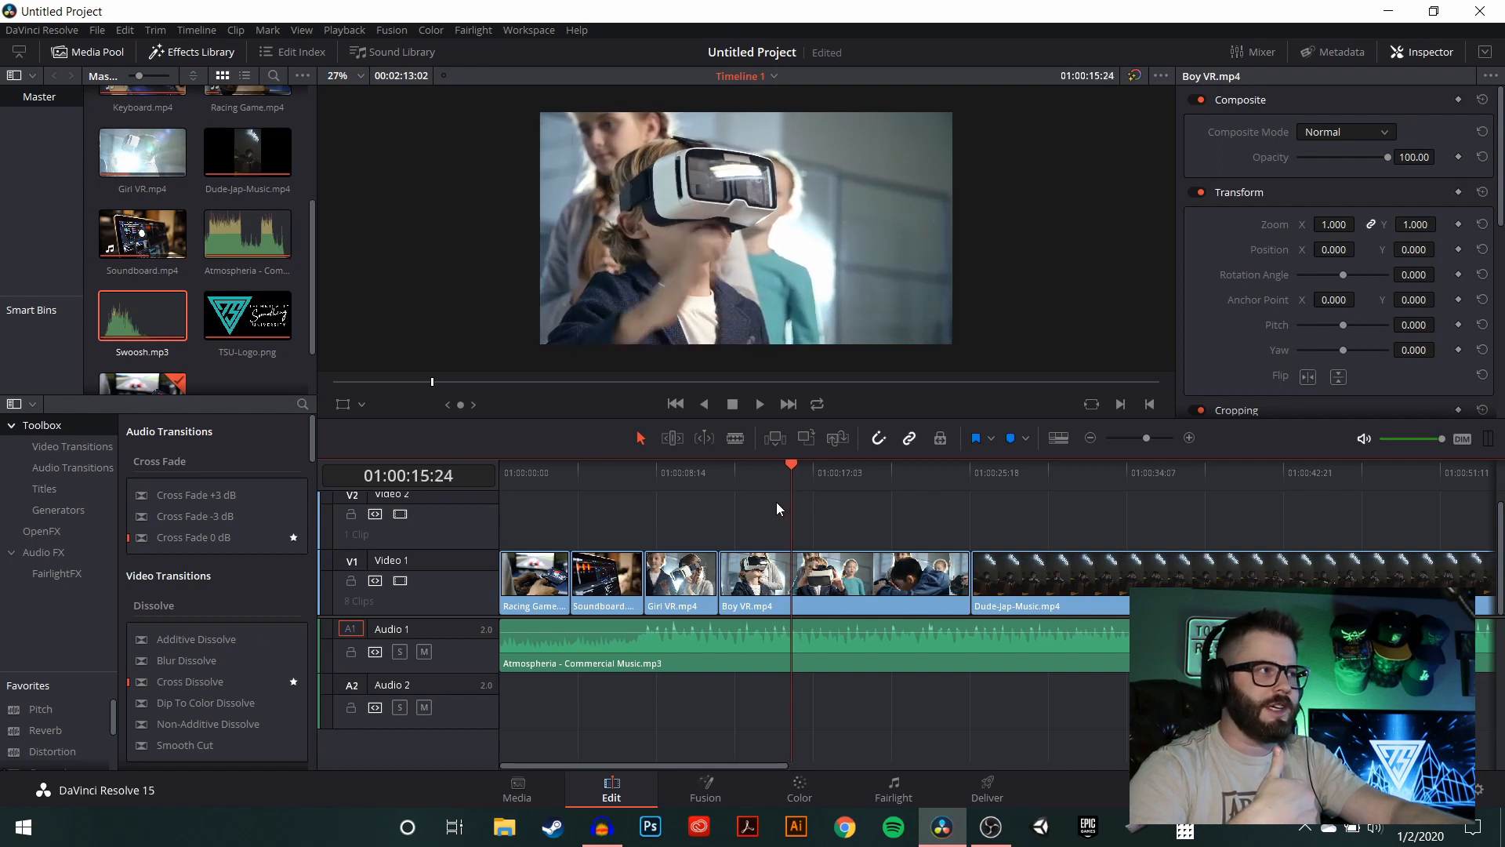
key(Left)
key(Left)
key(Left)
key(Left)
key(Left)
key(Left)
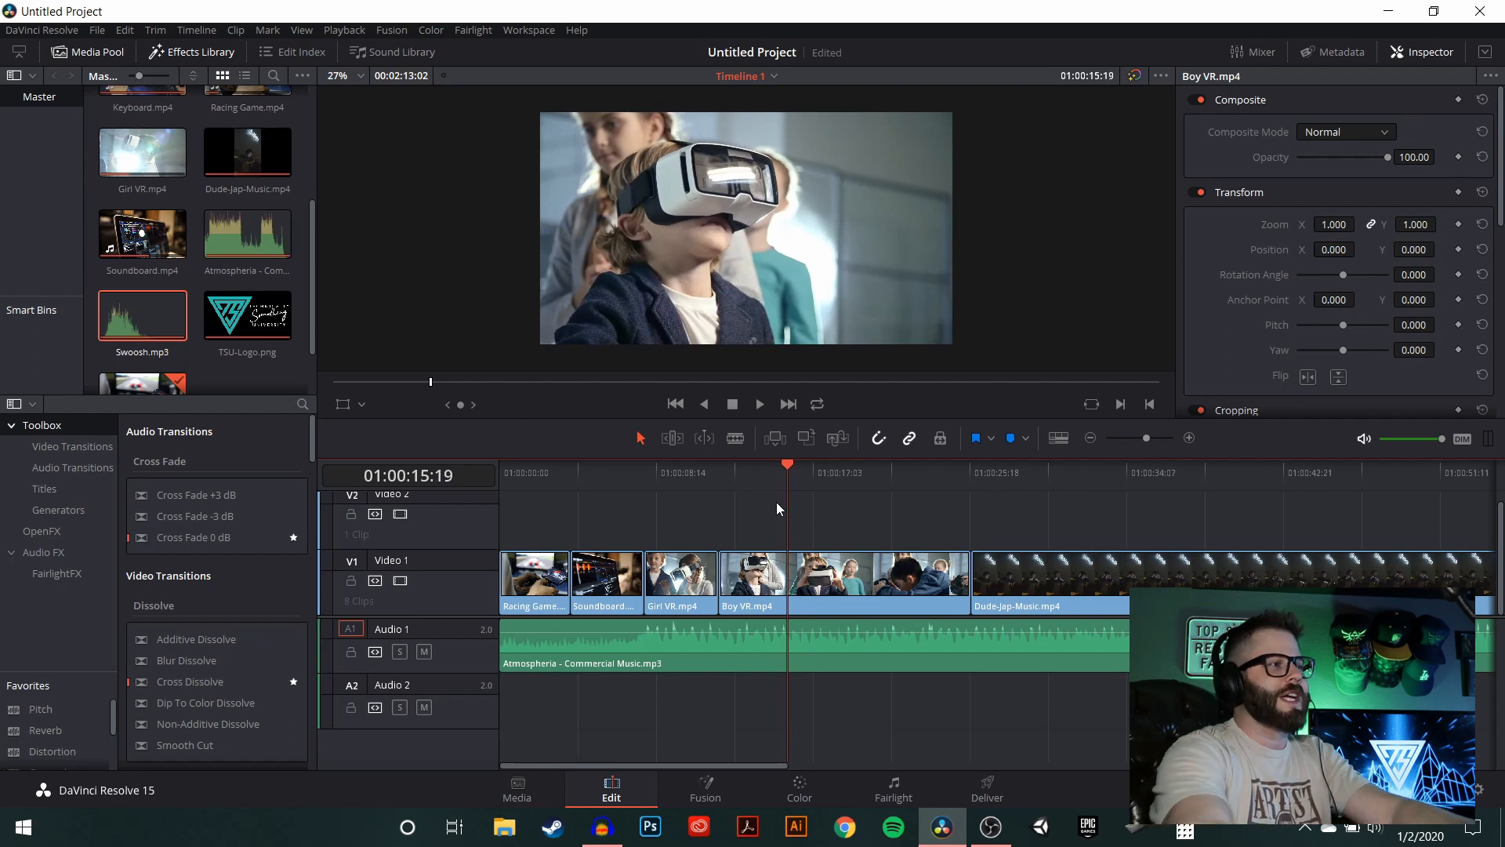
- Split the Boy VR clip at the playhead with the Blade tool and ripple delete its second segment
click(742, 440)
click(788, 579)
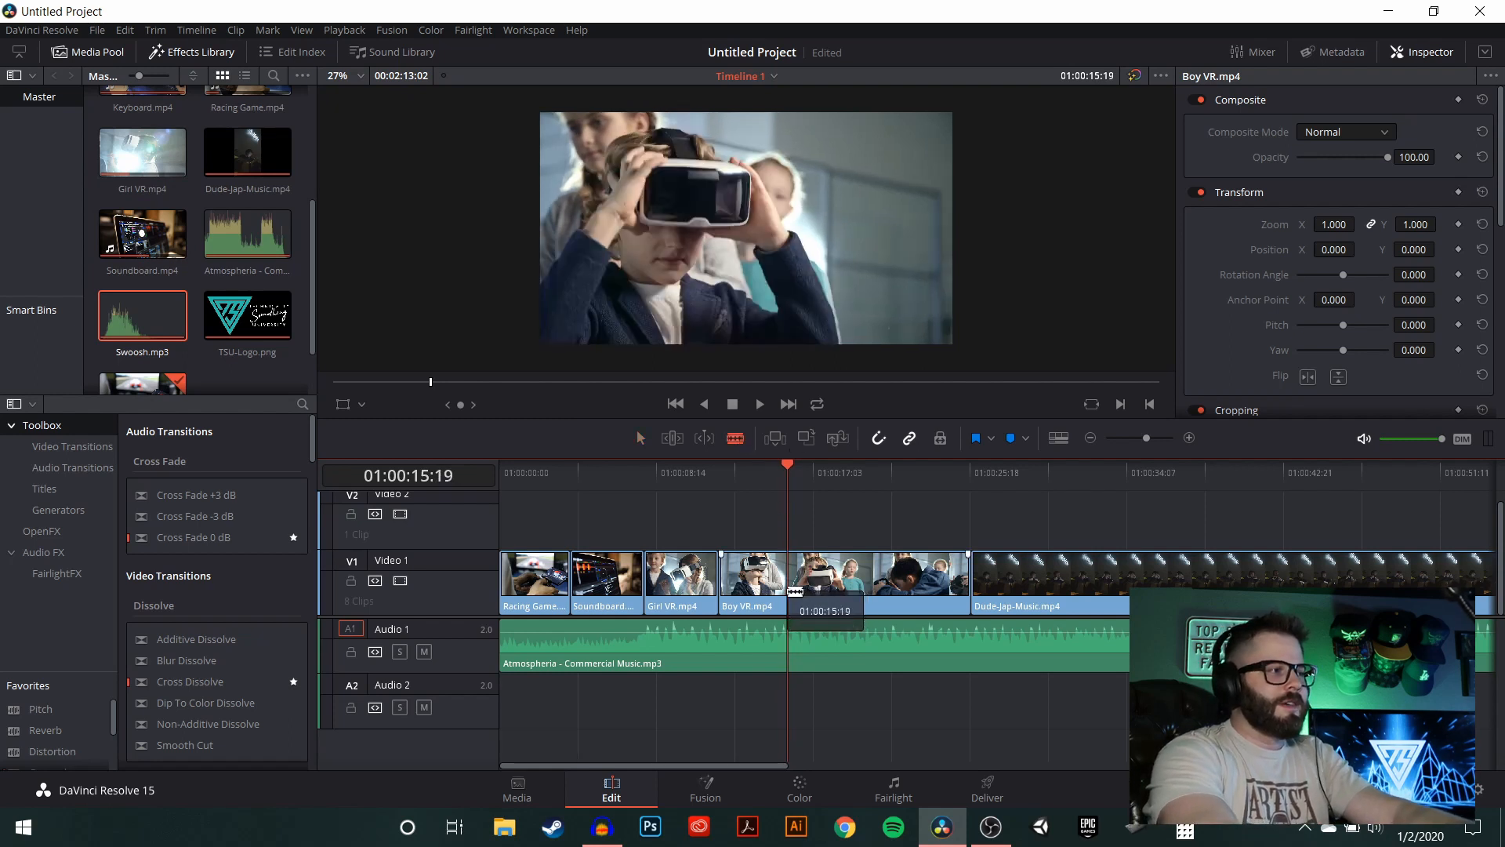
click(642, 439)
click(863, 552)
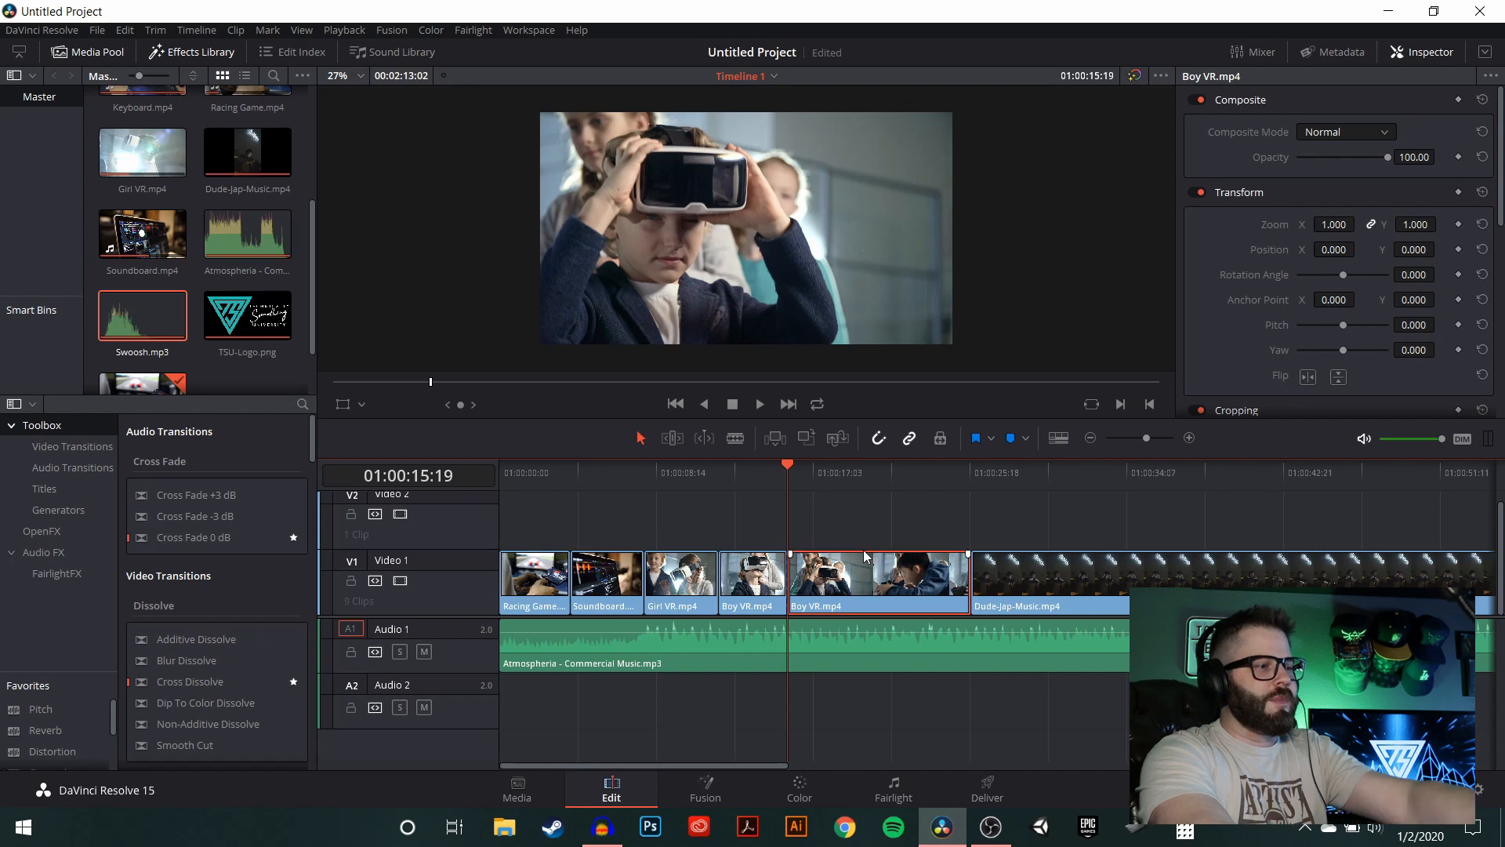
key(Delete)
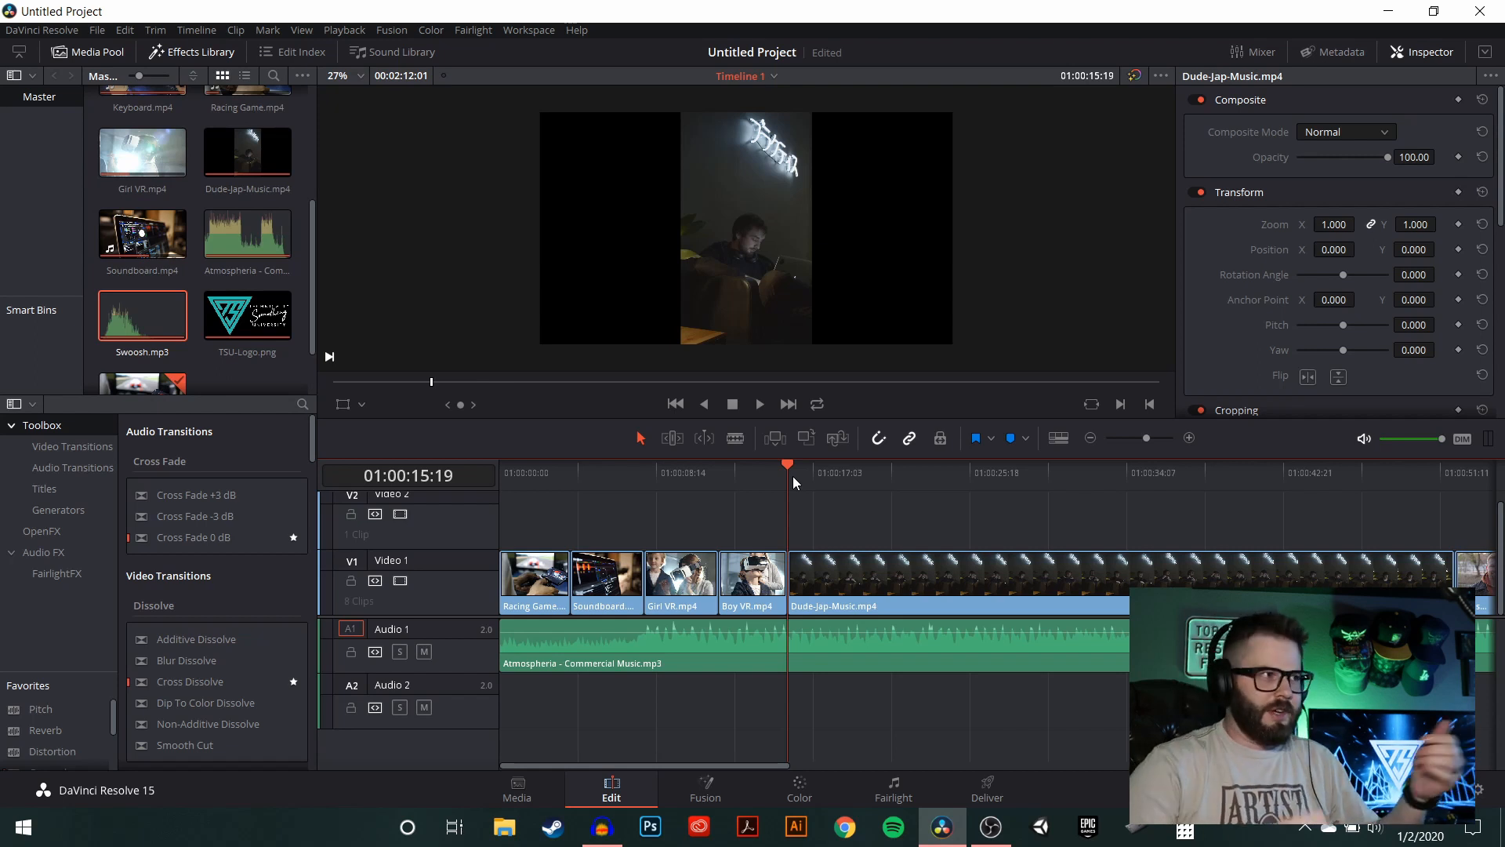
- Select the Dude-Jap-Music clip and examine its transform, cropping, dynamic zoom, retime and scaling, and lens correction settings
click(863, 580)
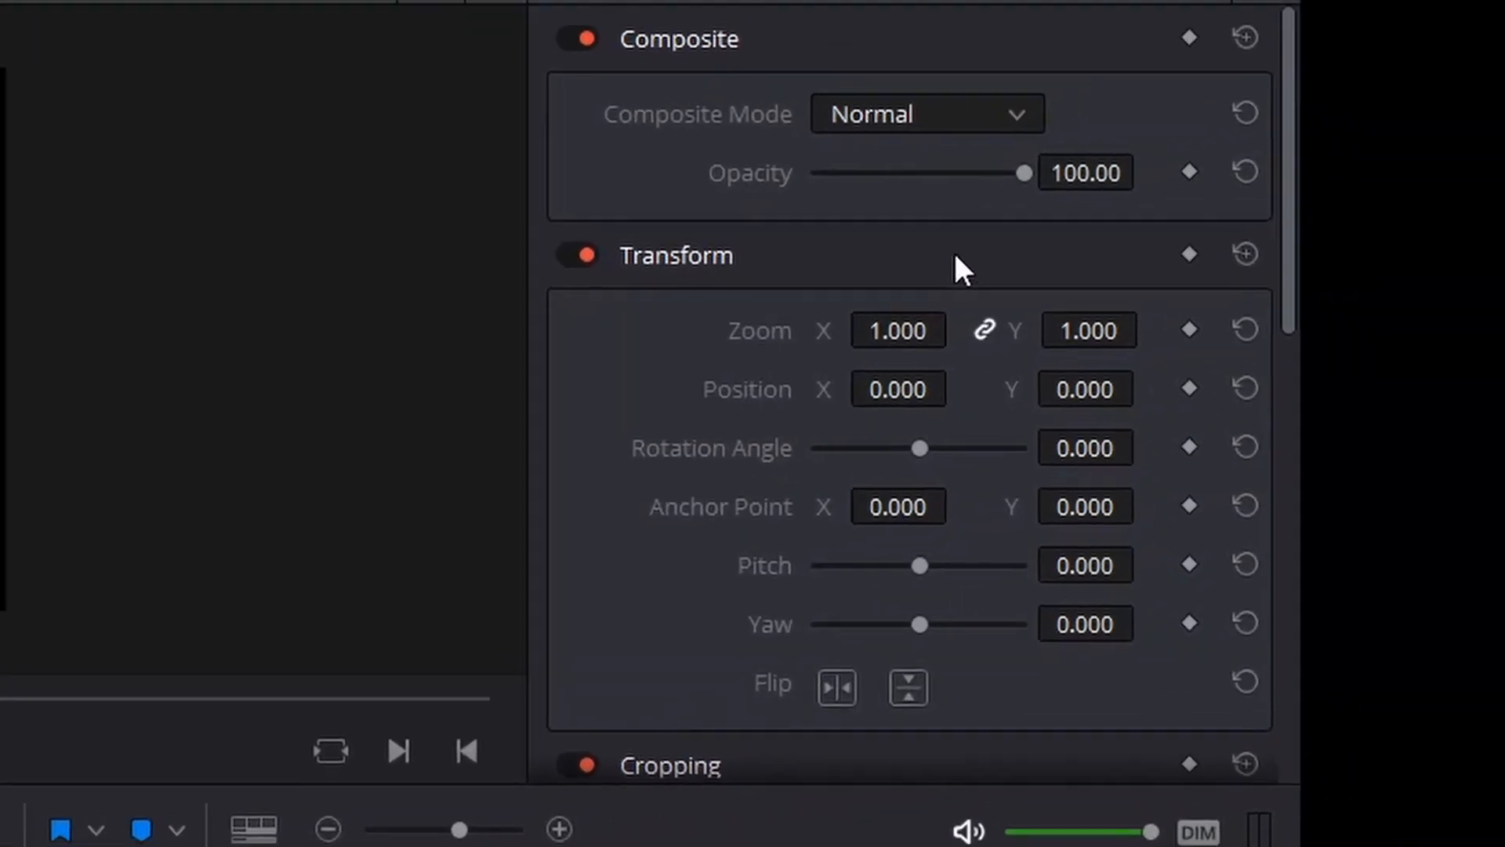
scroll(1411, 180, down, 5)
scroll(933, 361, down, 5)
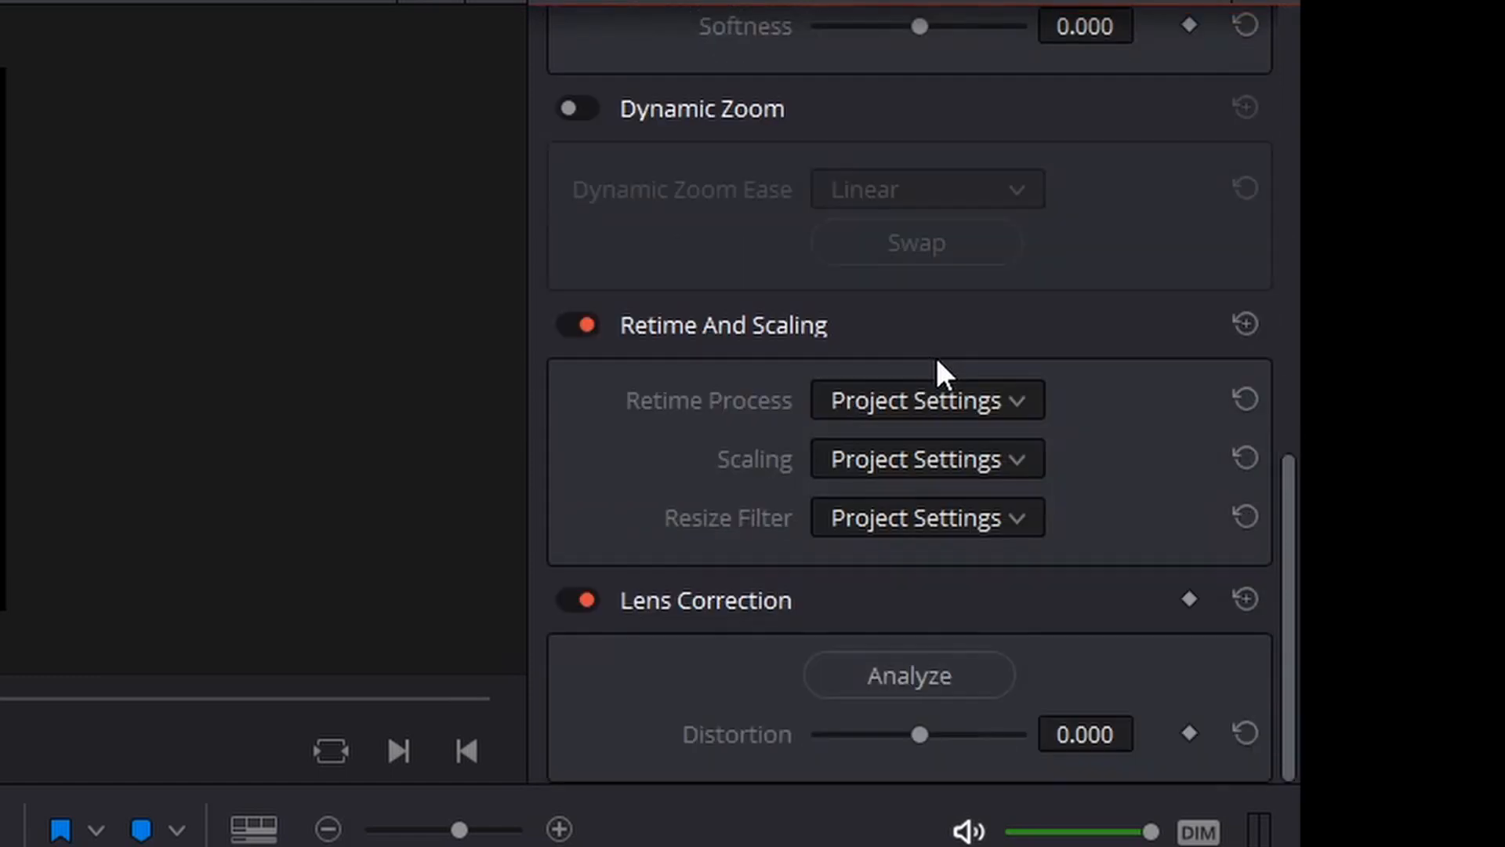
scroll(929, 392, up, 8)
scroll(911, 409, up, 5)
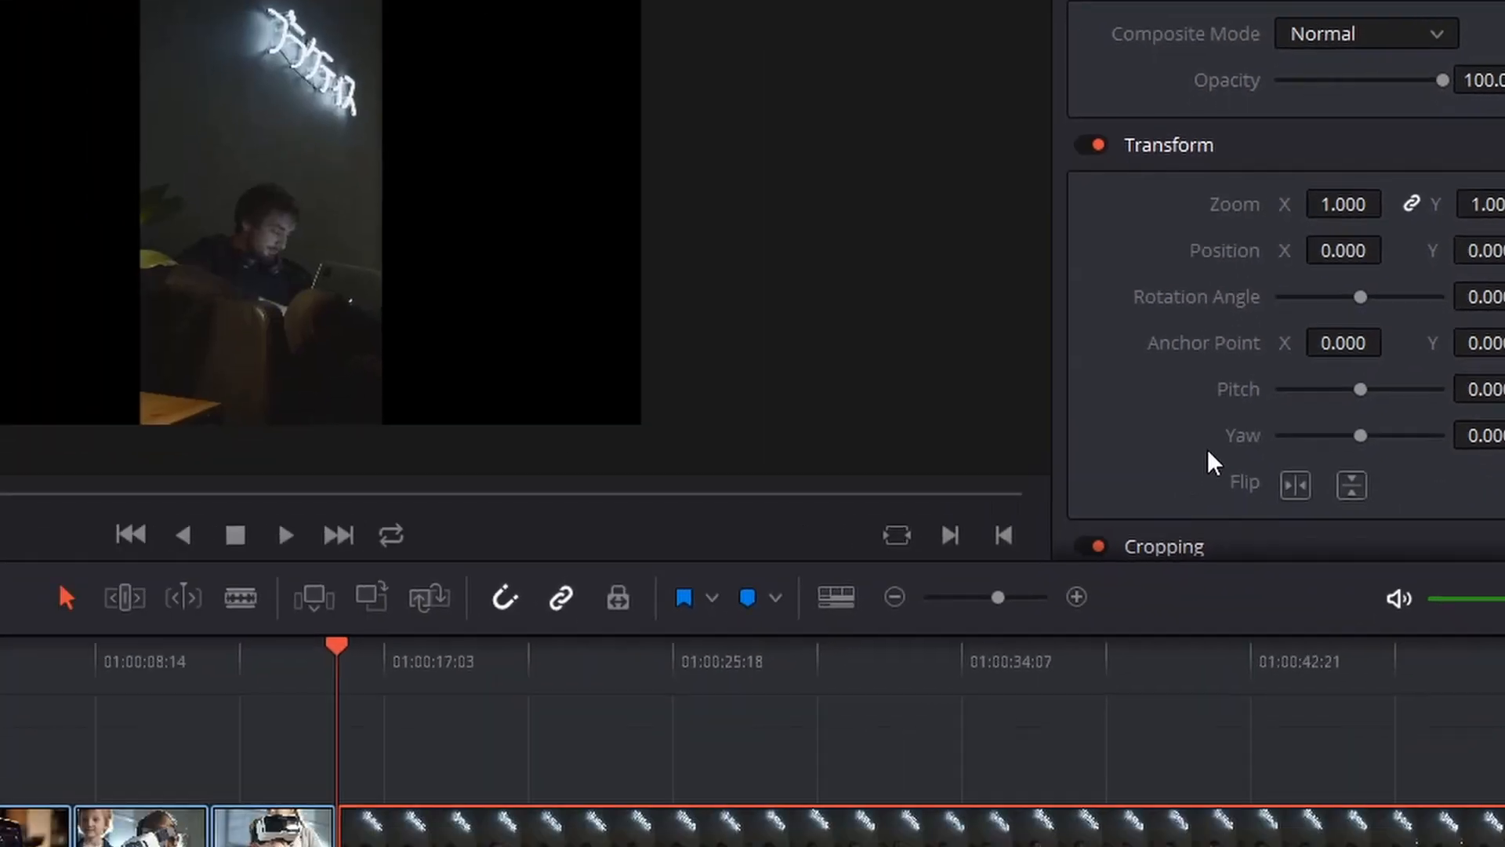
scroll(1271, 287, down, 2)
scroll(1290, 275, down, 5)
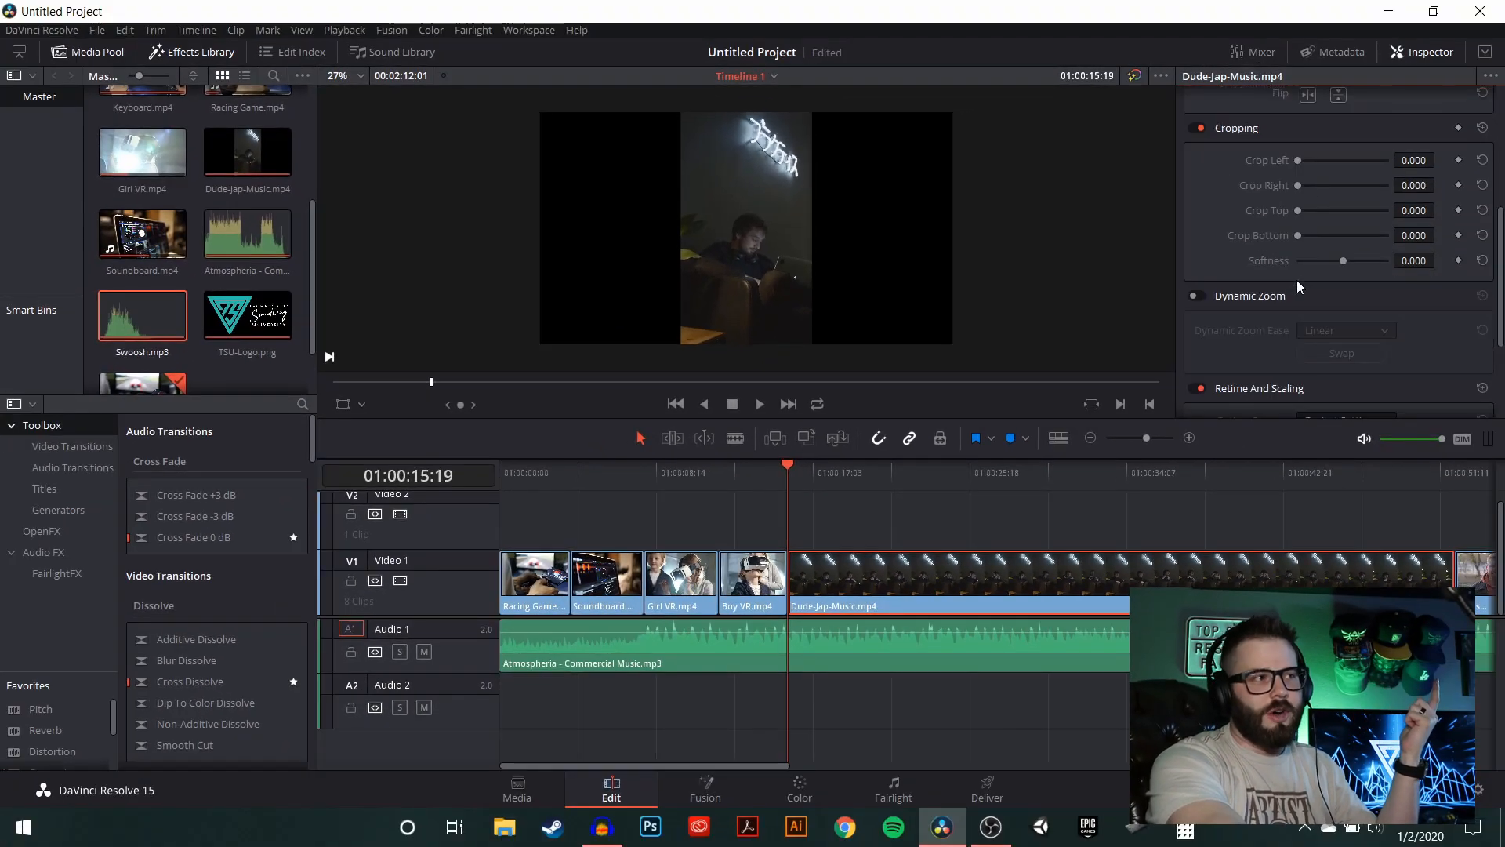
scroll(1270, 239, down, 1)
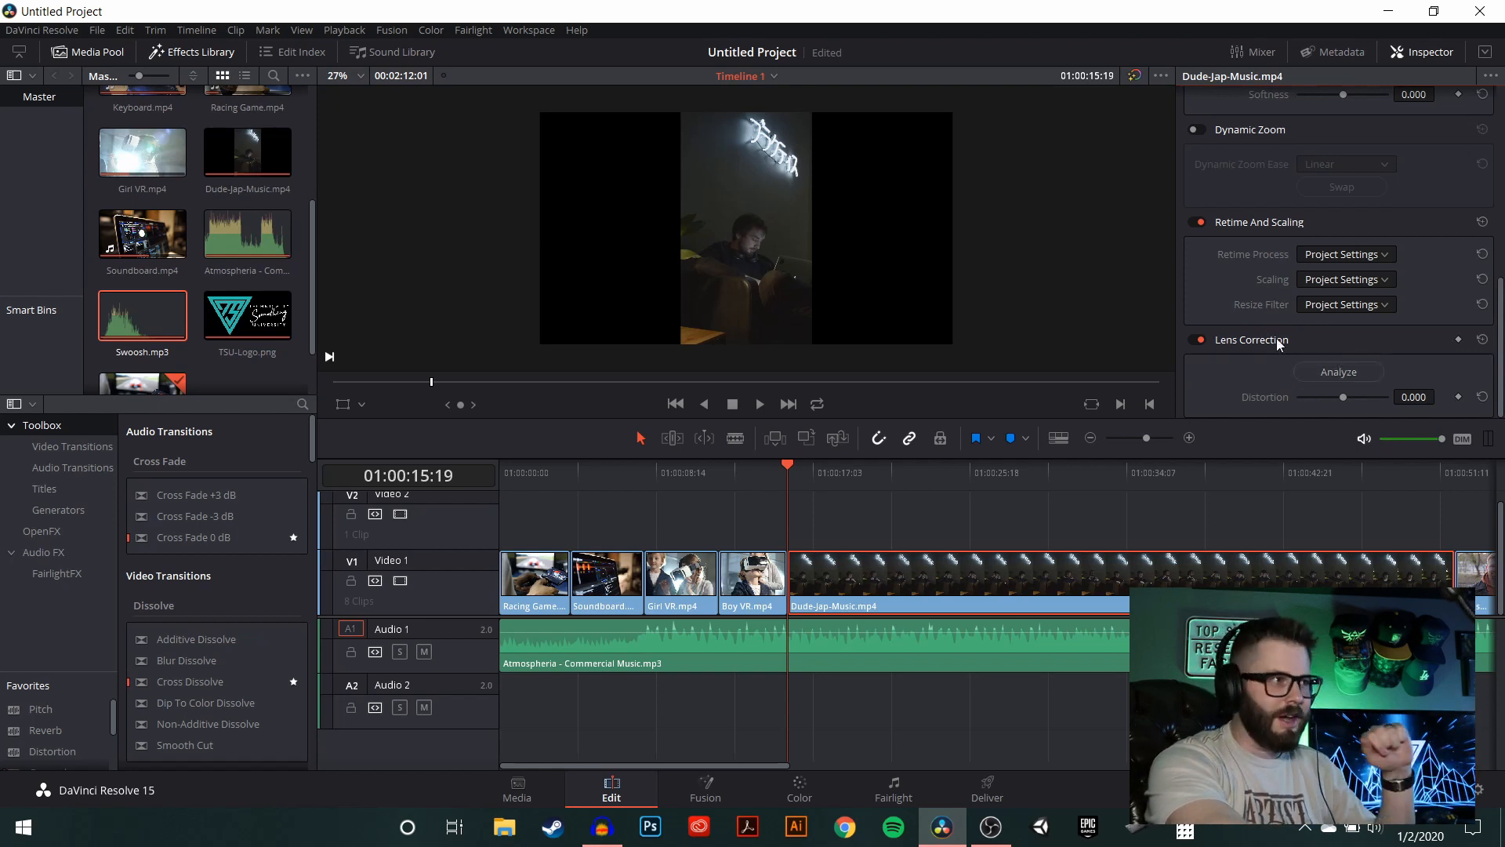
scroll(1270, 314, up, 10)
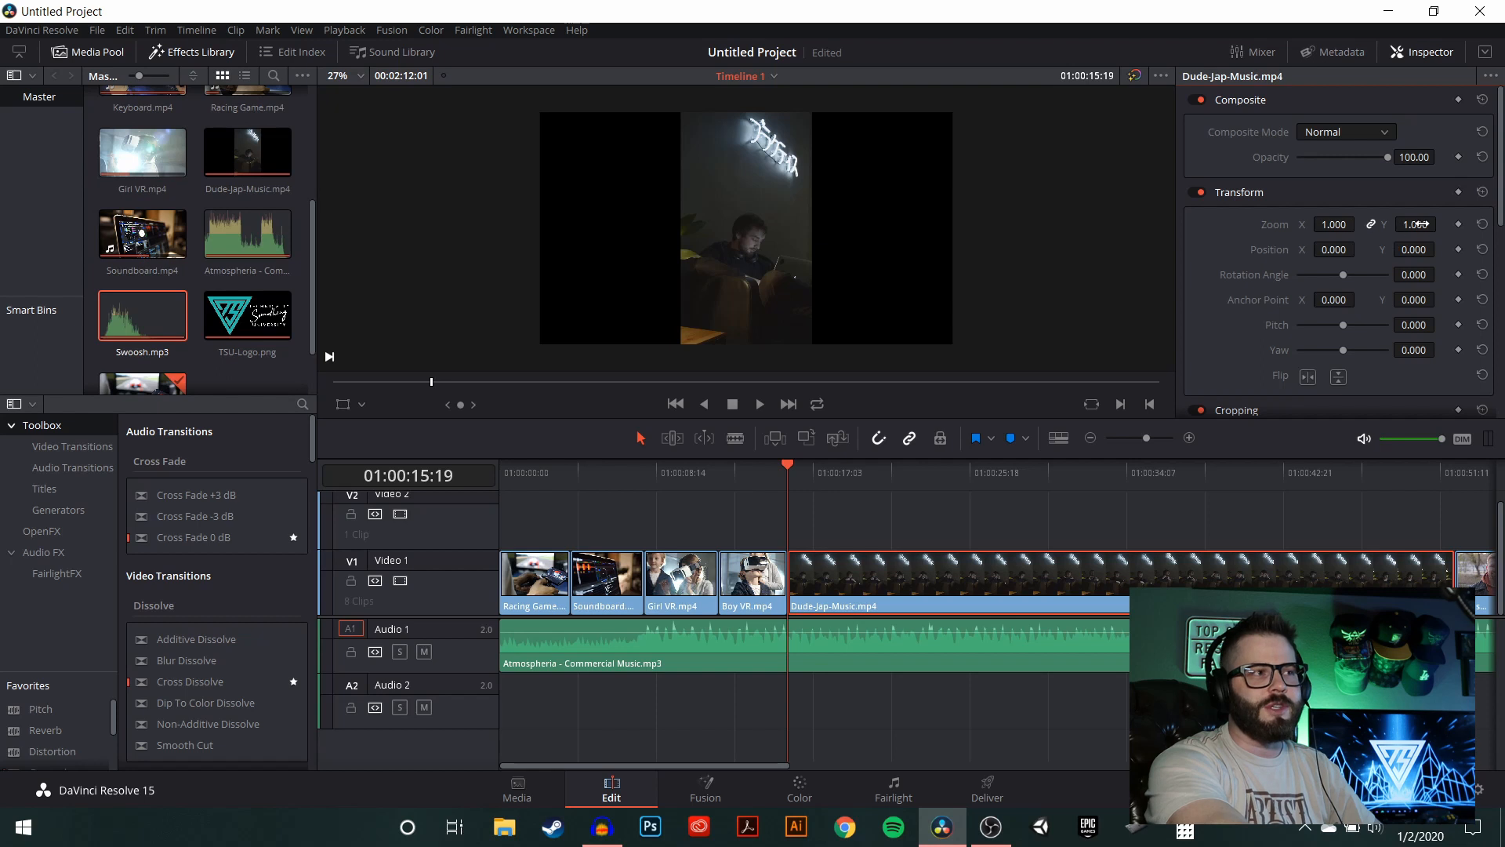
- Scale the Dude-Jap-Music clip to a zoom of 3.400 and set its Y position to -1261 to frame the neon sign
drag(1333, 224, 1393, 225)
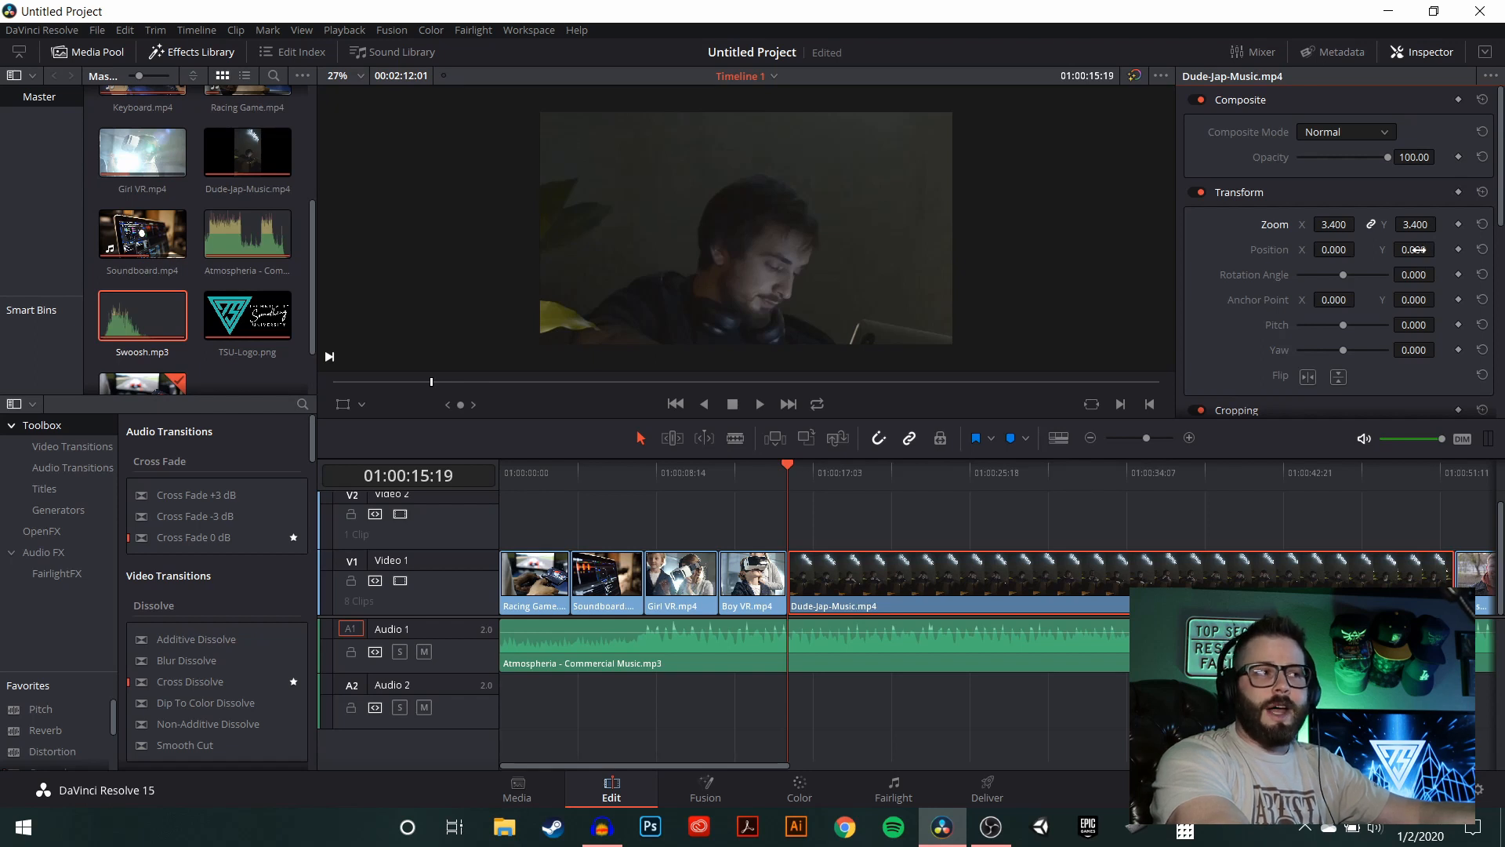
drag(1278, 252, 1181, 253)
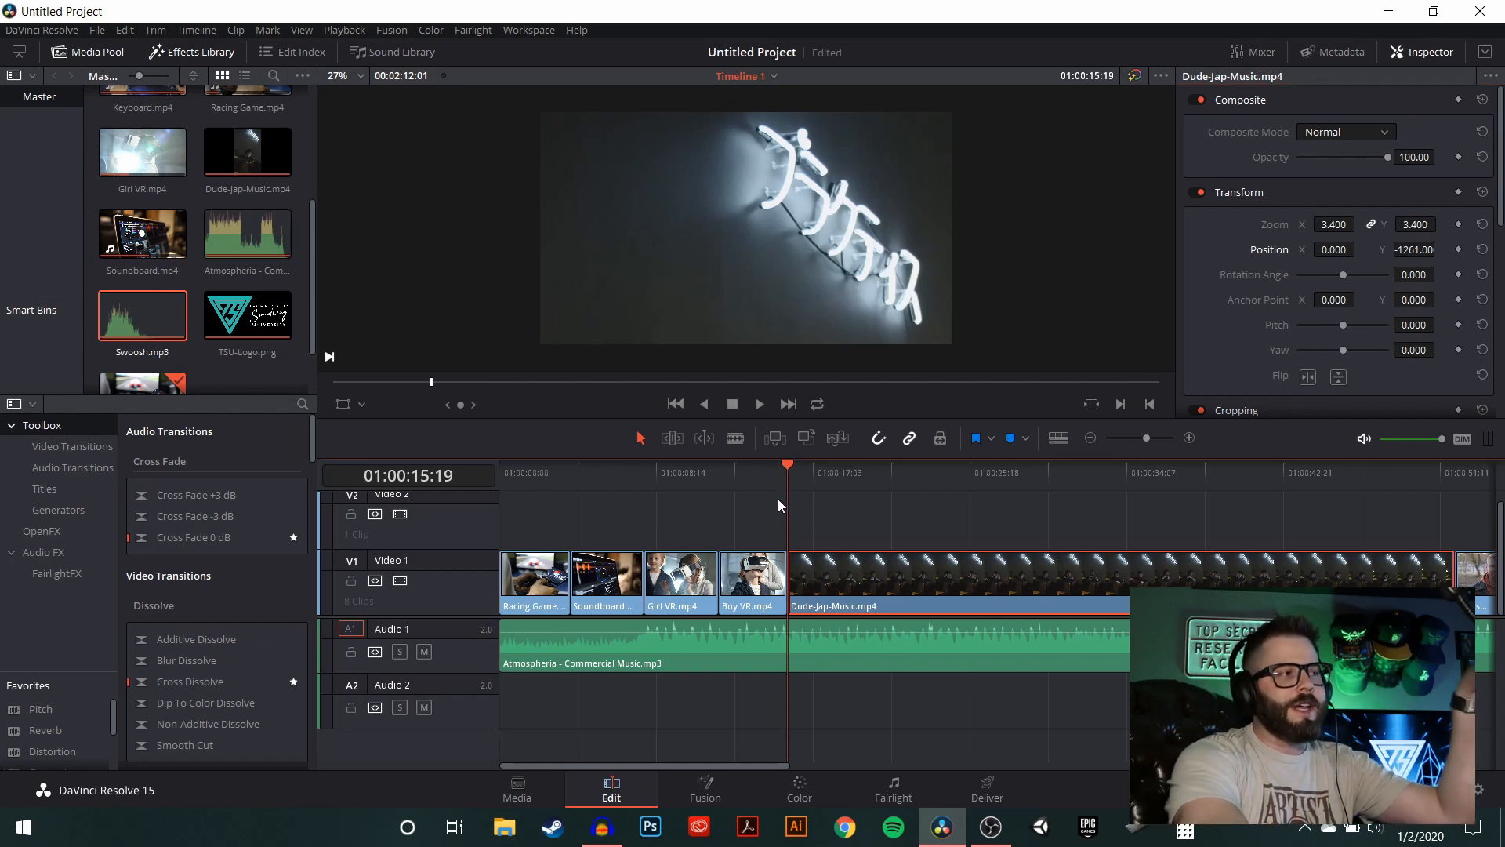
- Keyframe the Dude-Jap-Music clip's position at 01:00:15:19, and at 01:00:20:06 set its Y position to 130 to create the tilt-down move
mouse_move(792, 479)
mouse_down()
mouse_move(826, 477)
mouse_move(797, 482)
mouse_up()
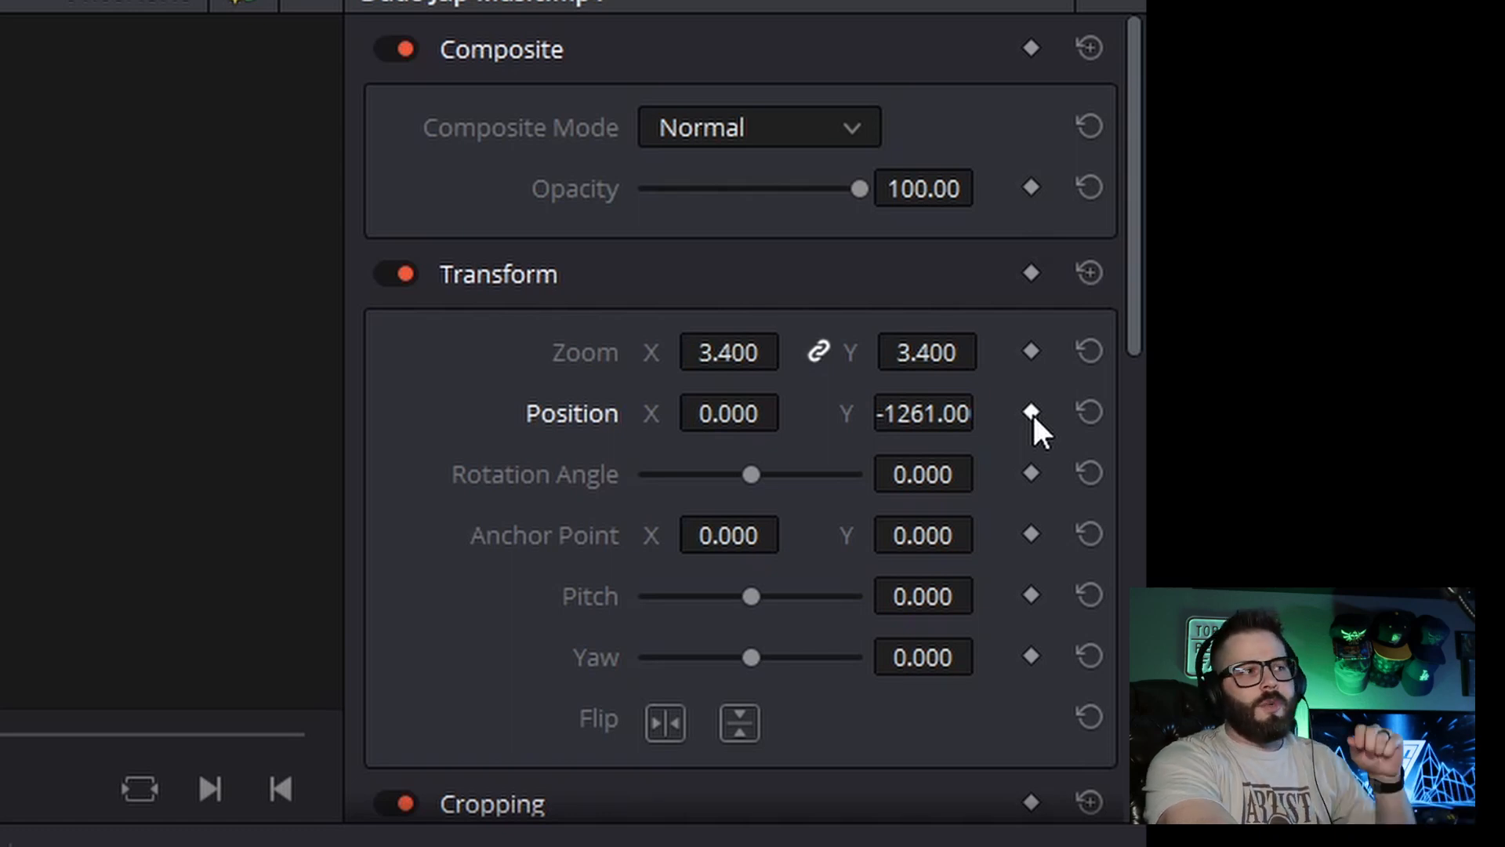
click(1031, 412)
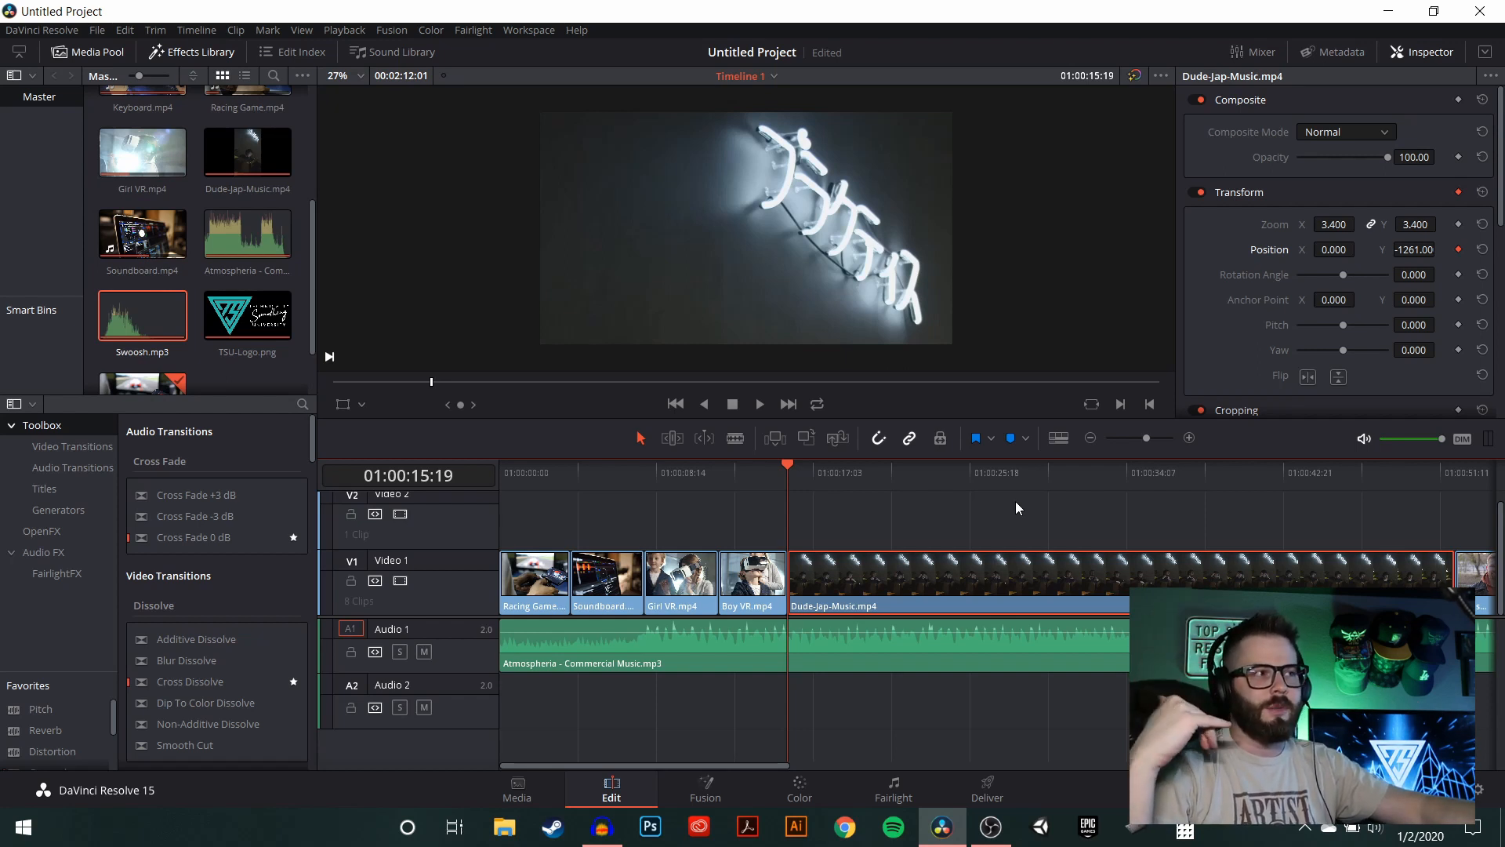
key(space)
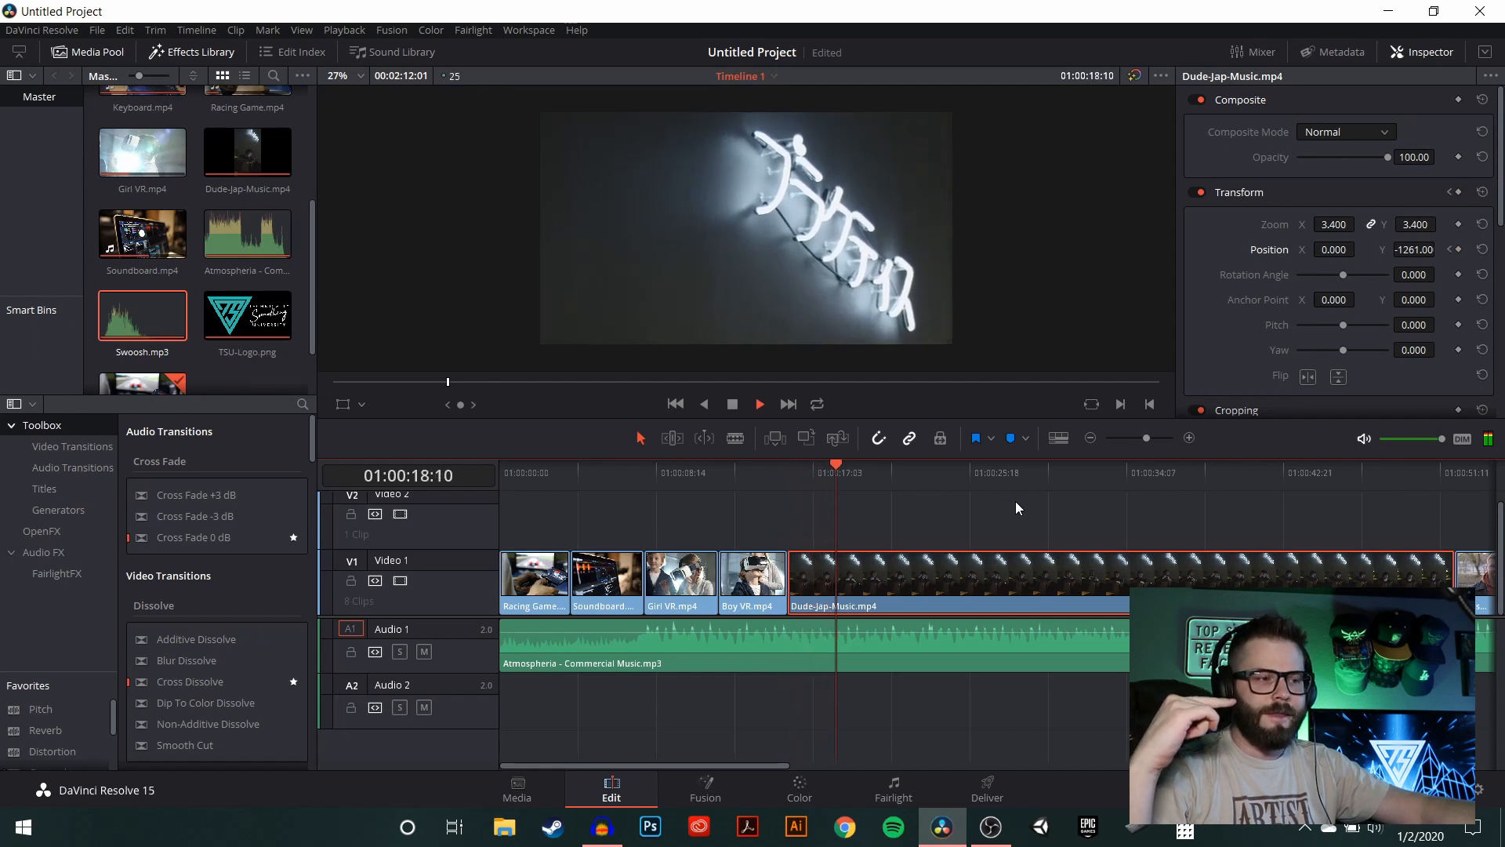
key(space)
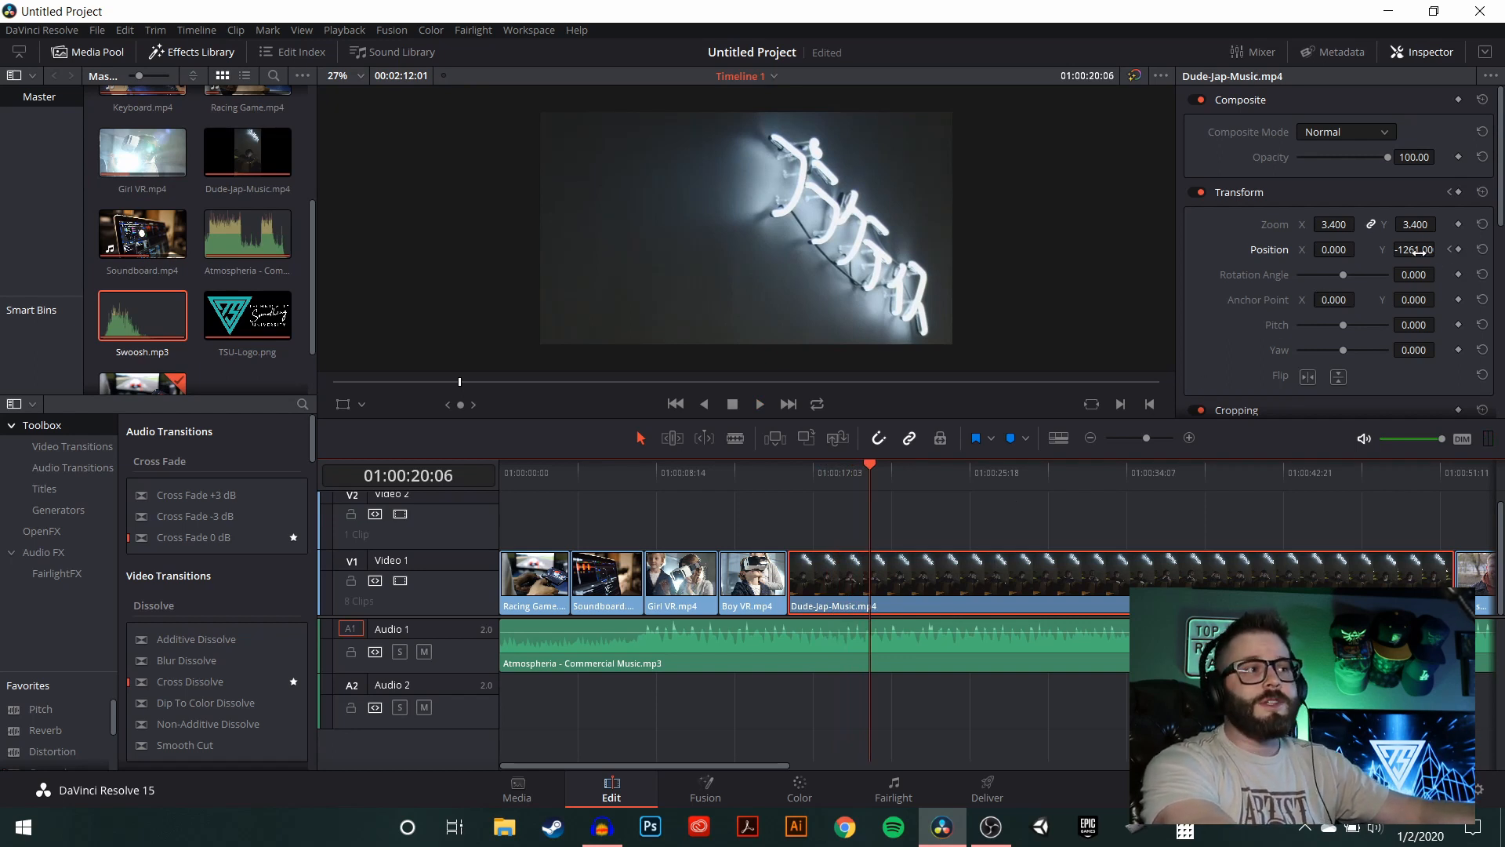
drag(1414, 249, 1457, 249)
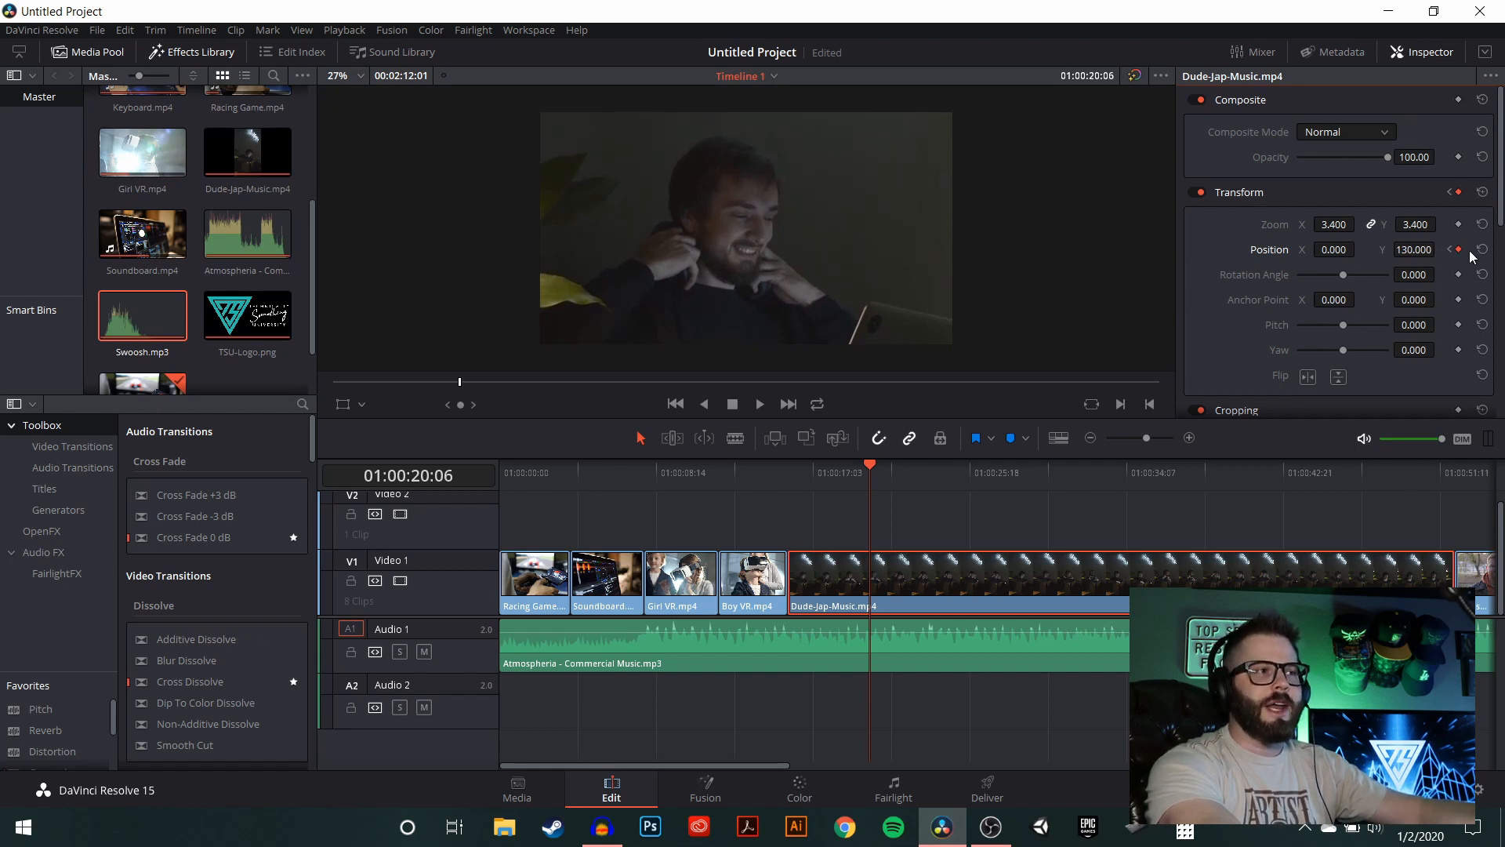
- Play back the tilt-down move from the start of the Dude-Jap-Music clip
click(795, 468)
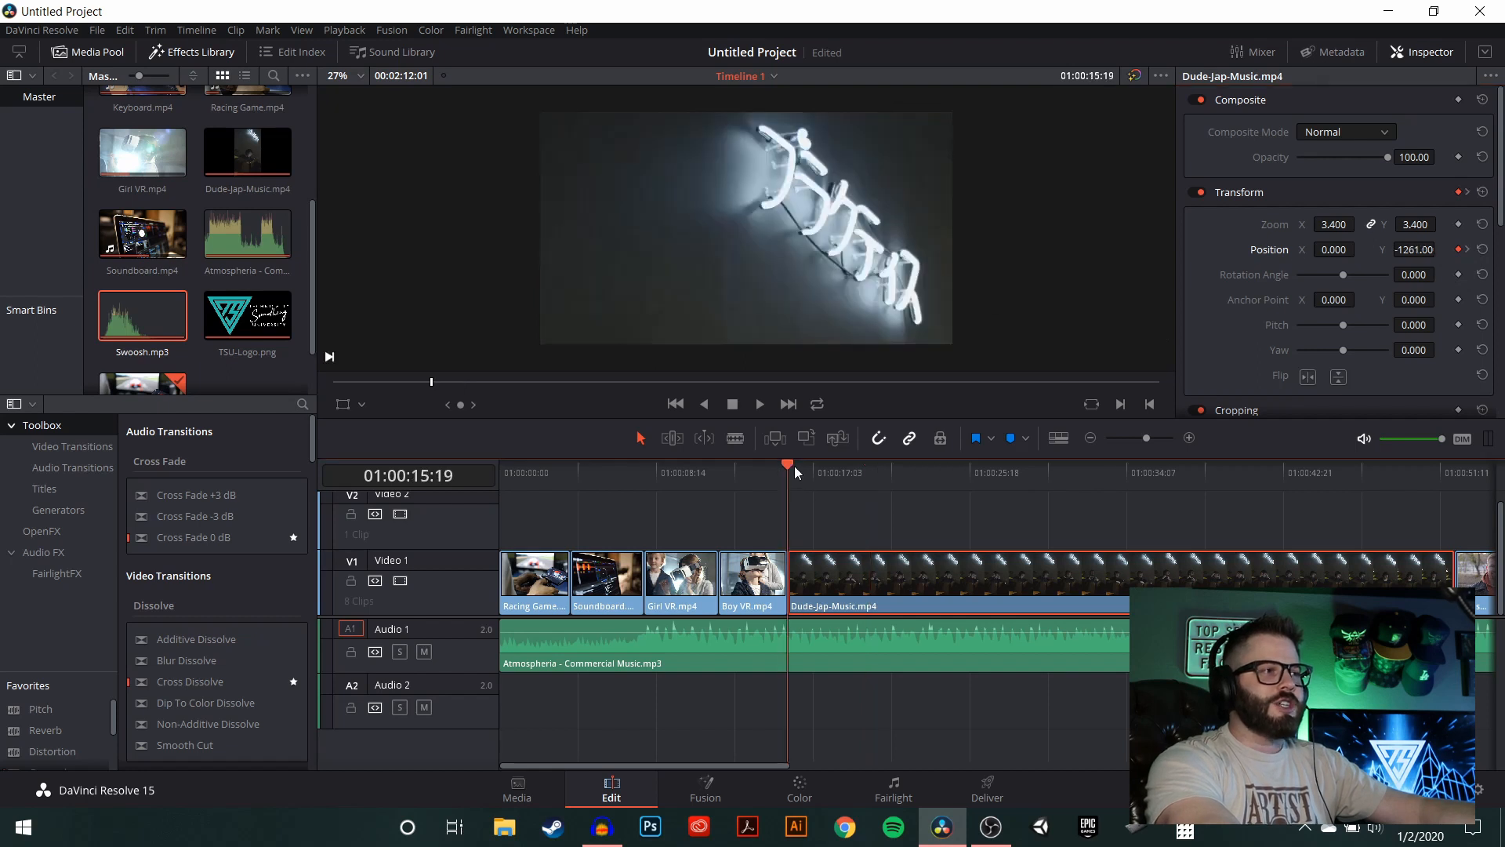
mouse_move(793, 464)
mouse_down()
mouse_move(892, 473)
mouse_move(787, 482)
mouse_up()
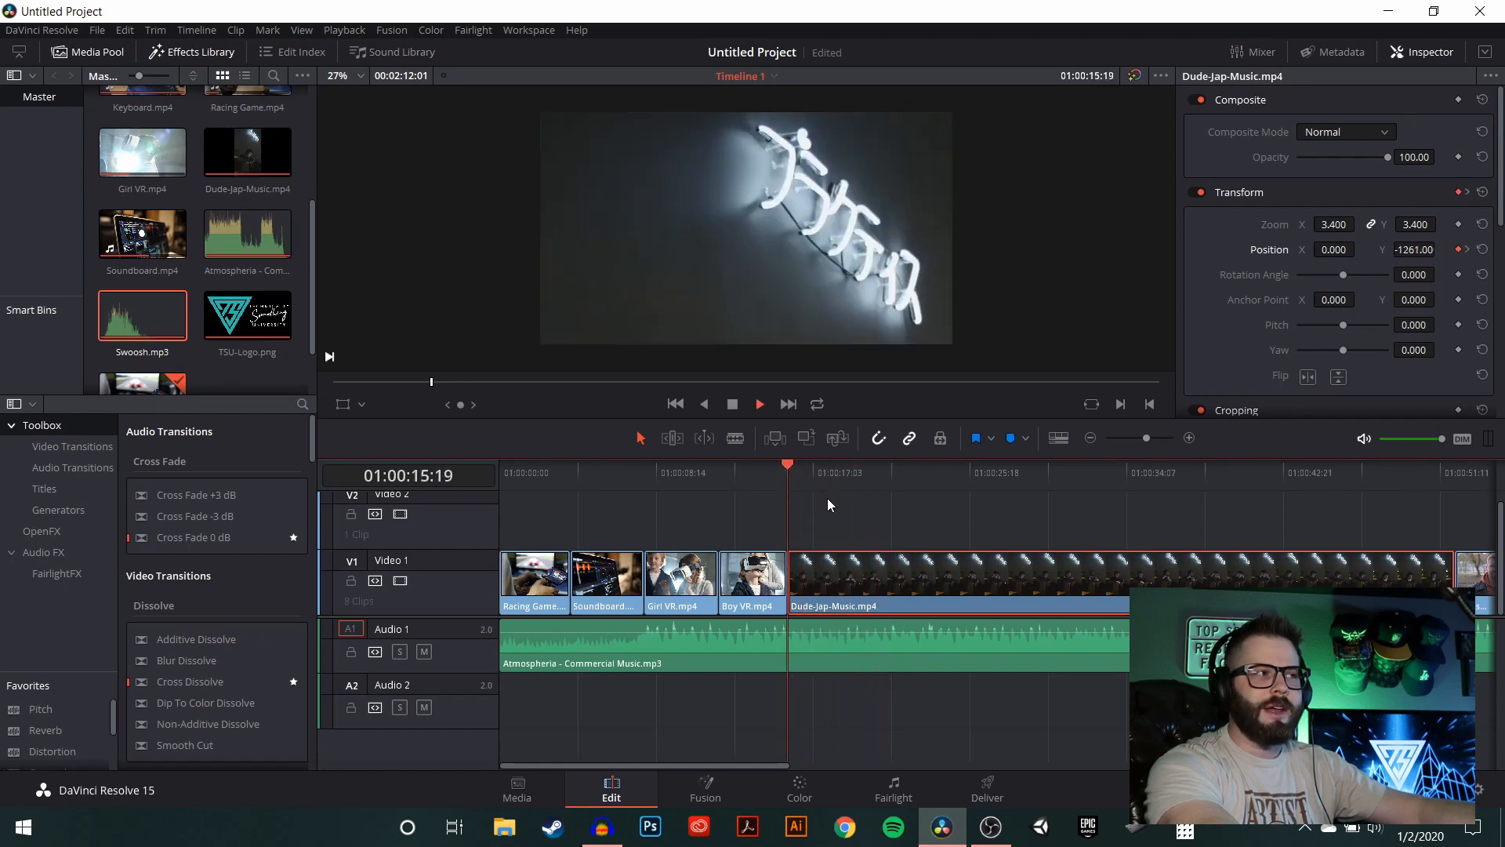
key(space)
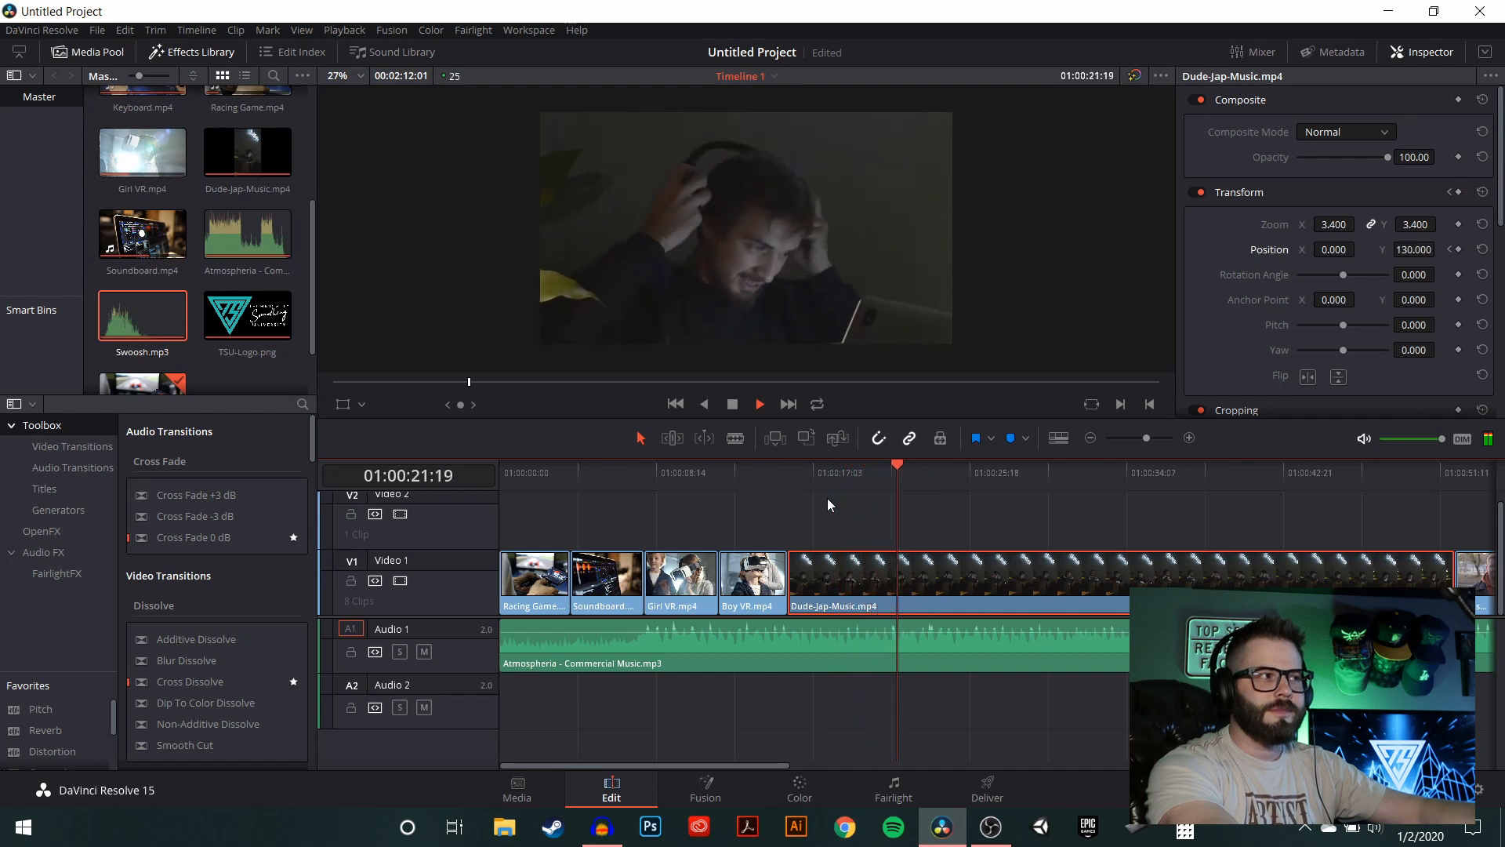
key(space)
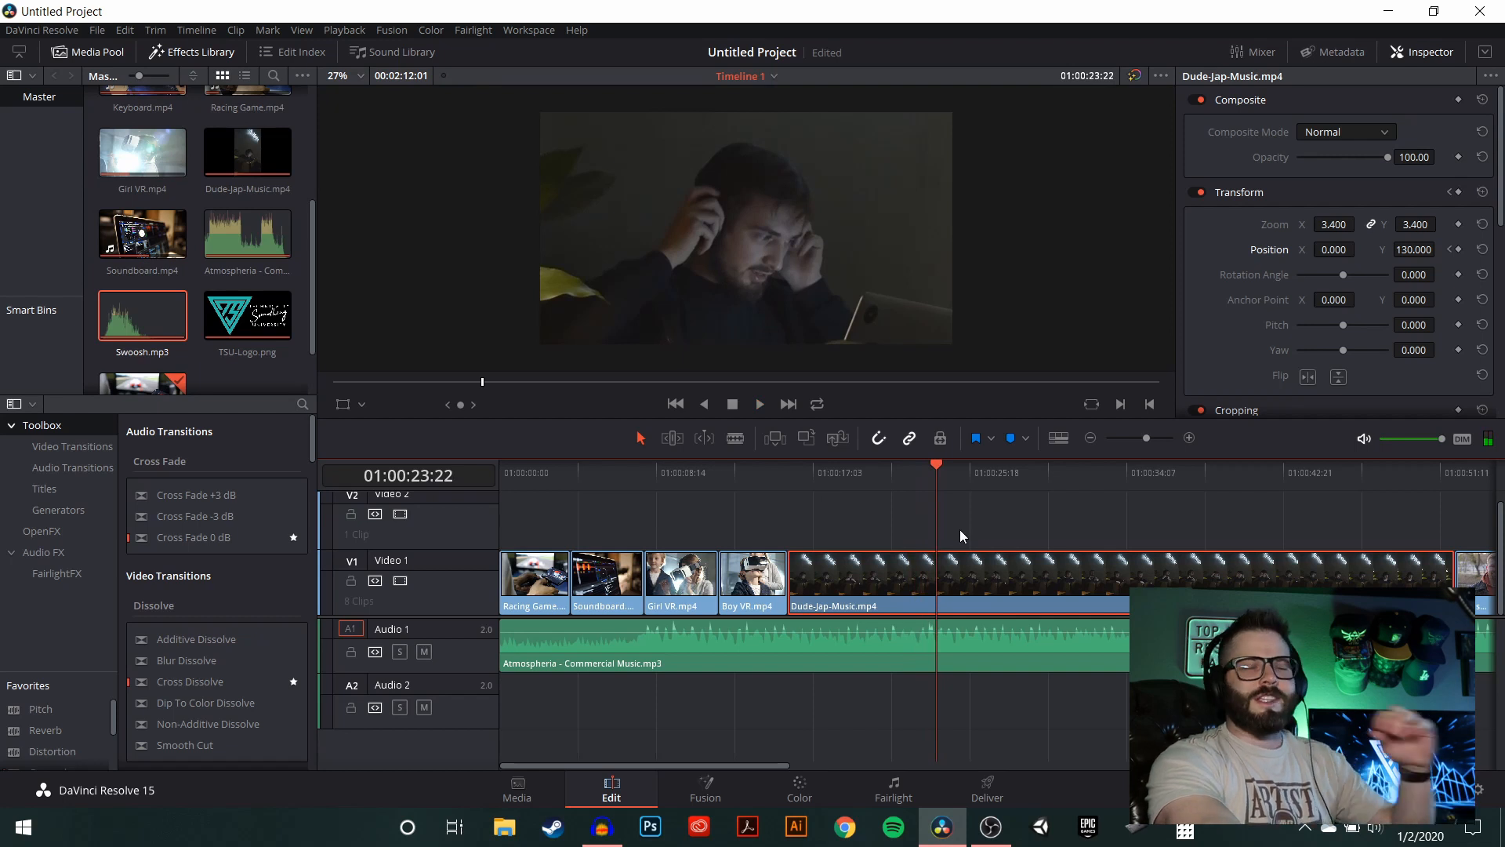
- Keyframe the Dude-Jap-Music position at 01:00:23:22, remove the position keyframe at 01:00:20:06, and preview the slower move from the clip's start
click(1459, 250)
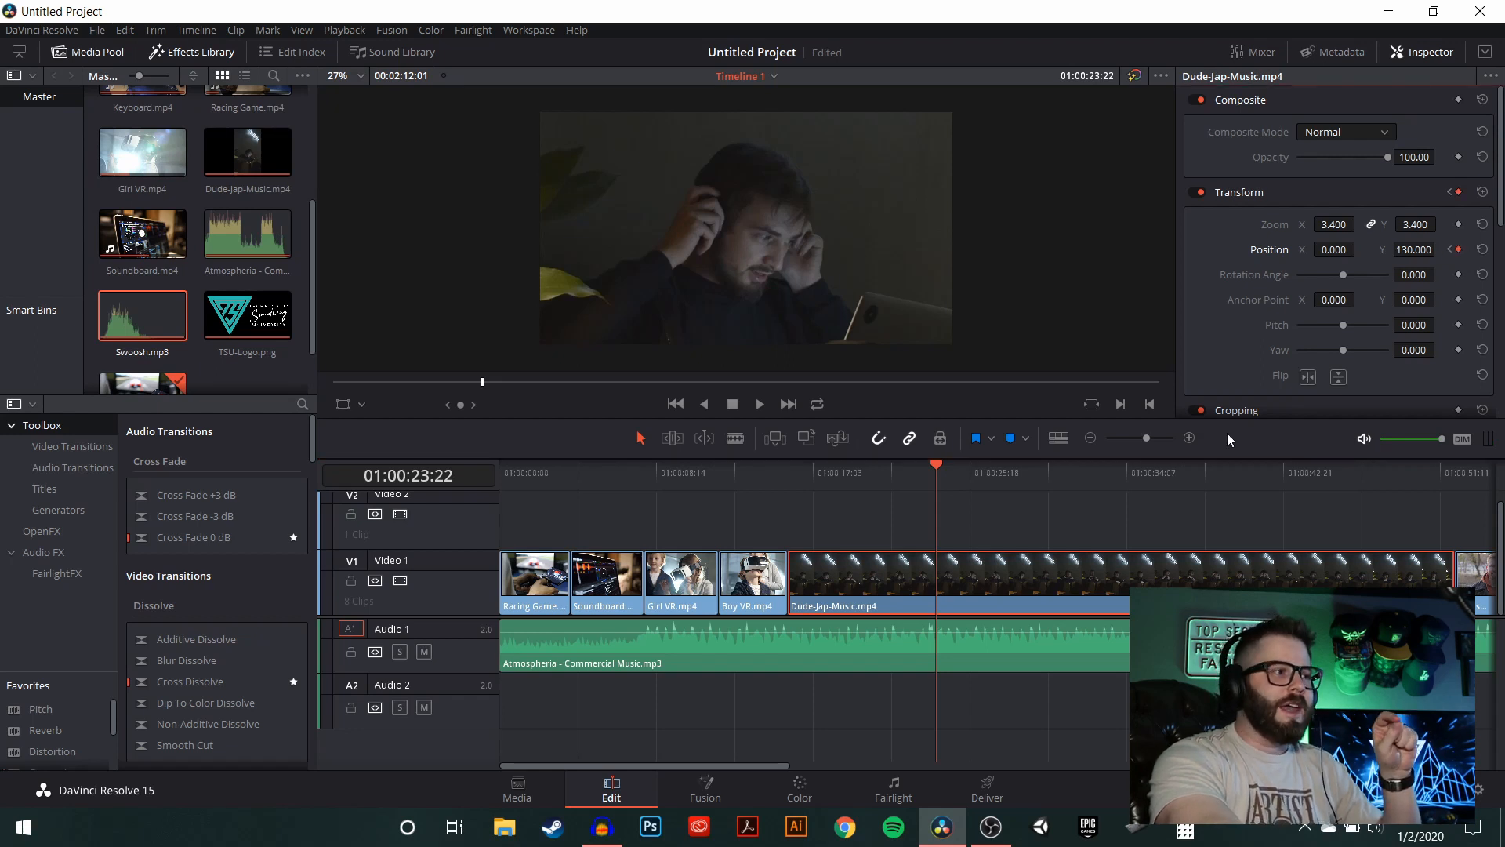
click(1450, 250)
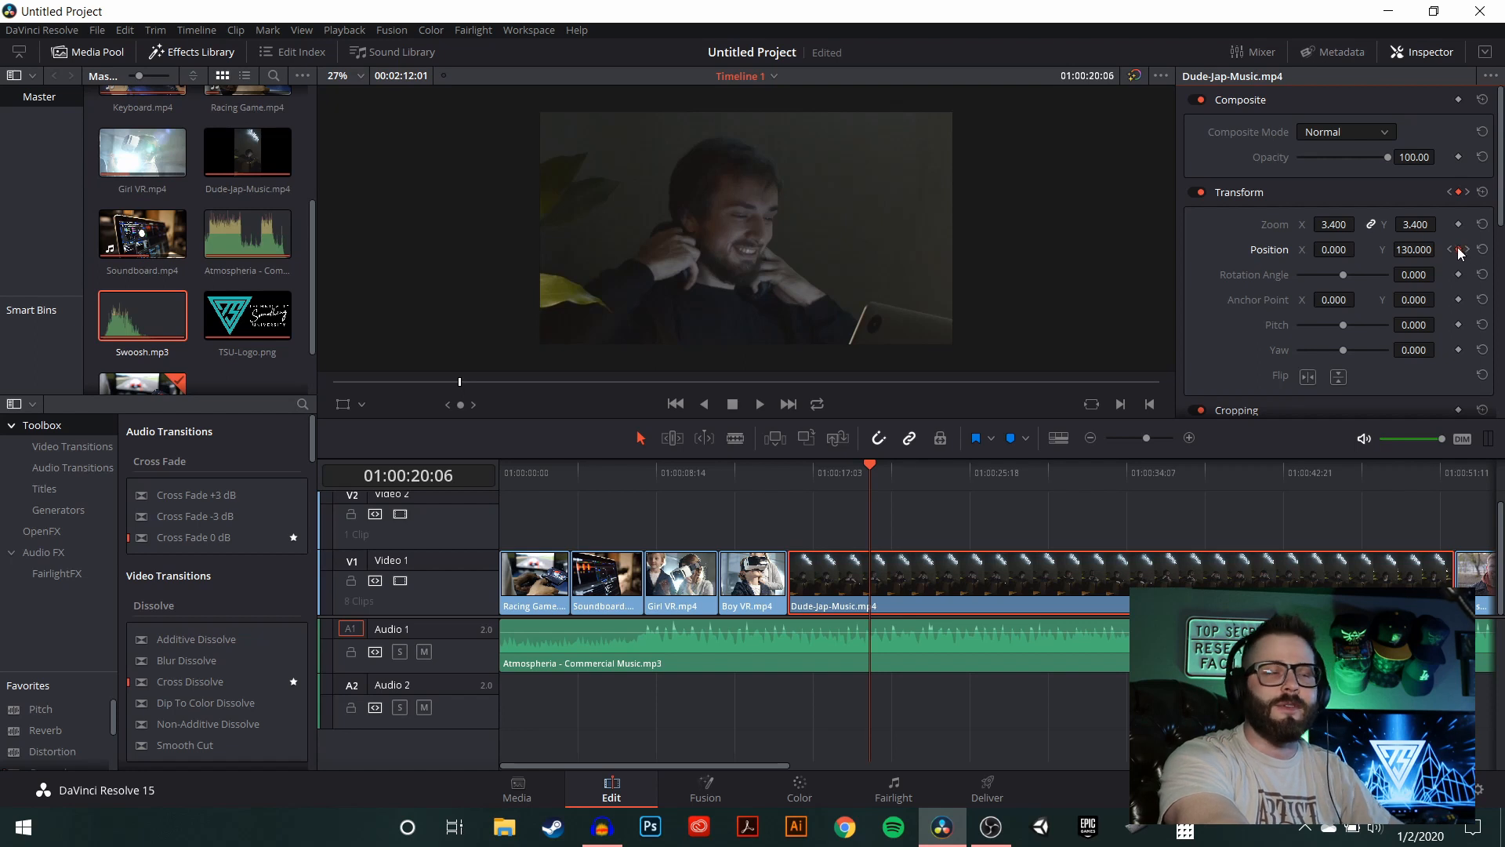
click(1458, 250)
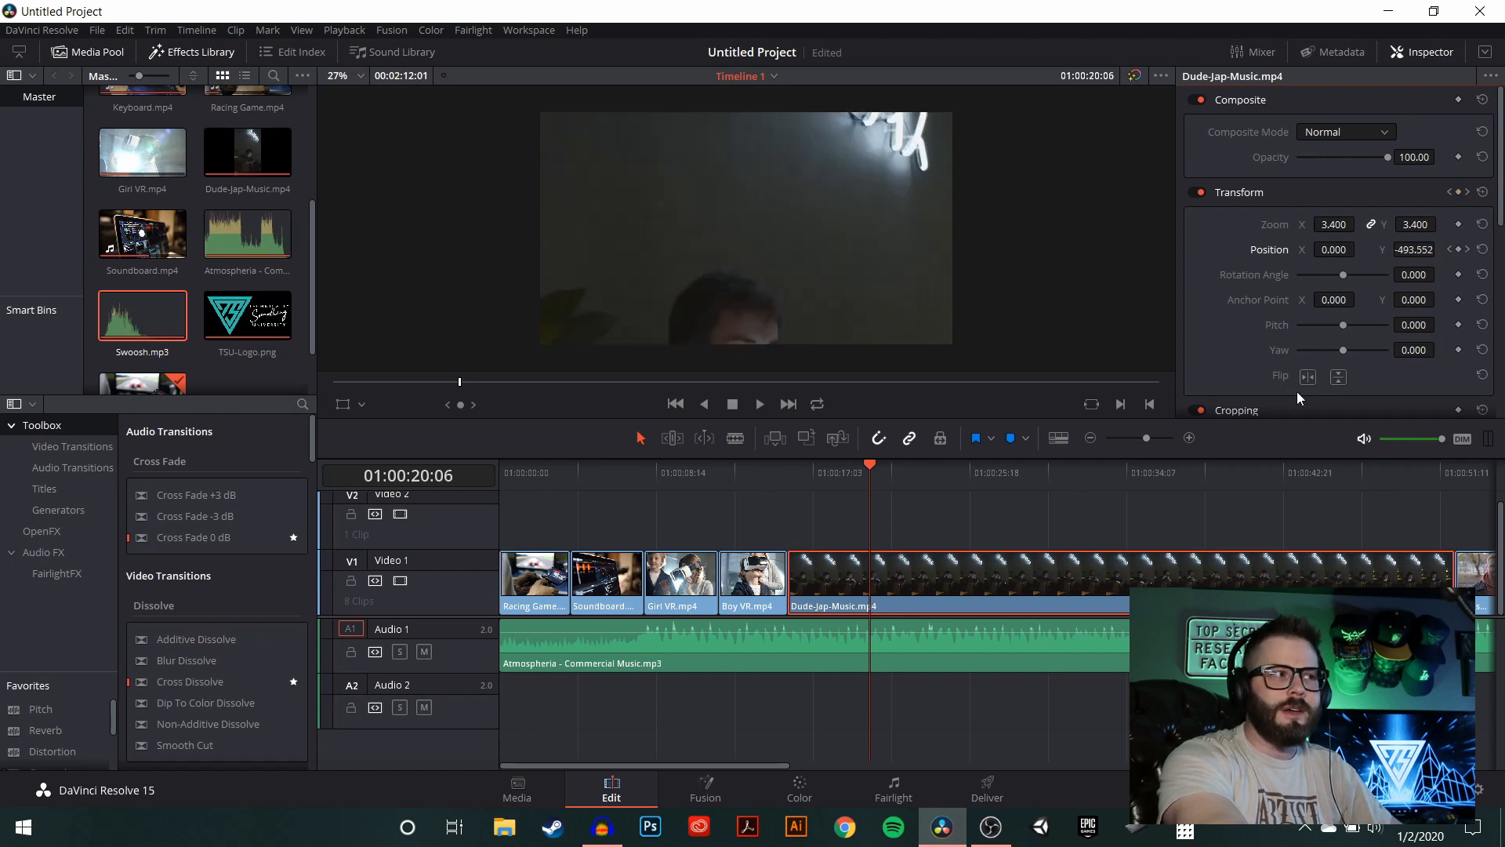
click(791, 469)
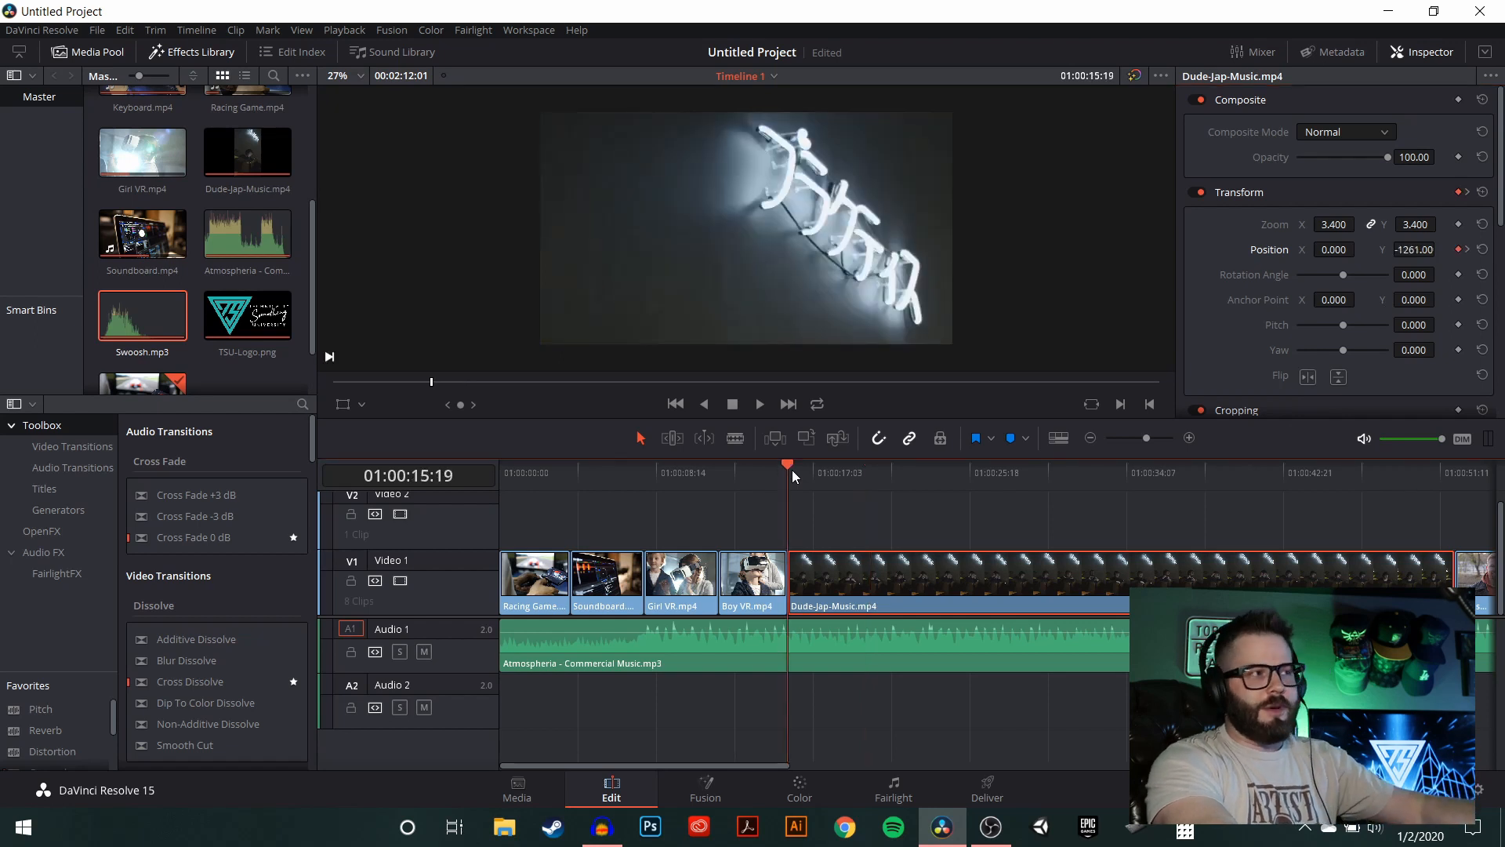
key(space)
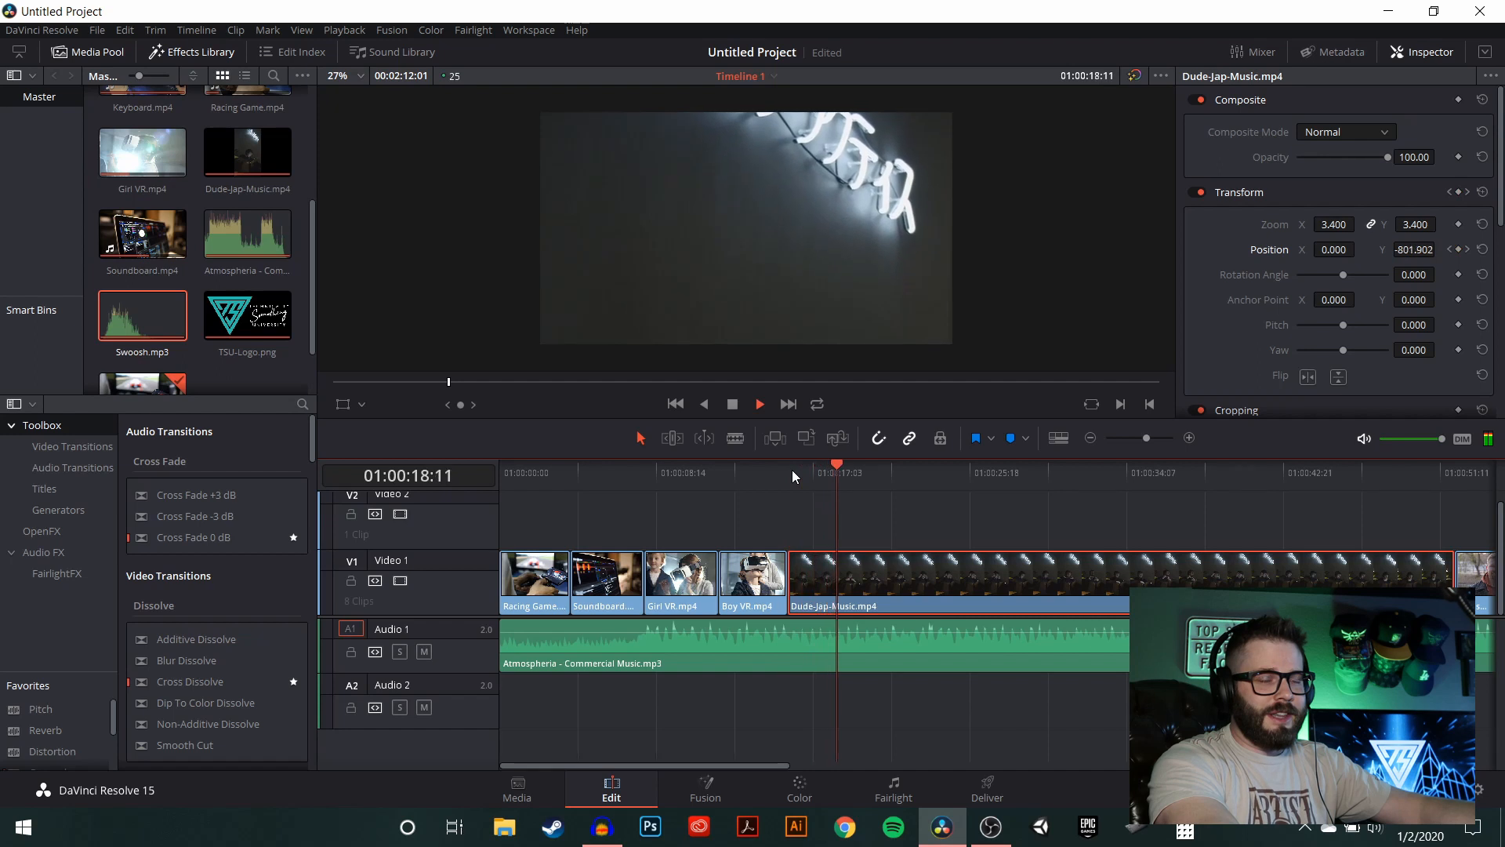
key(space)
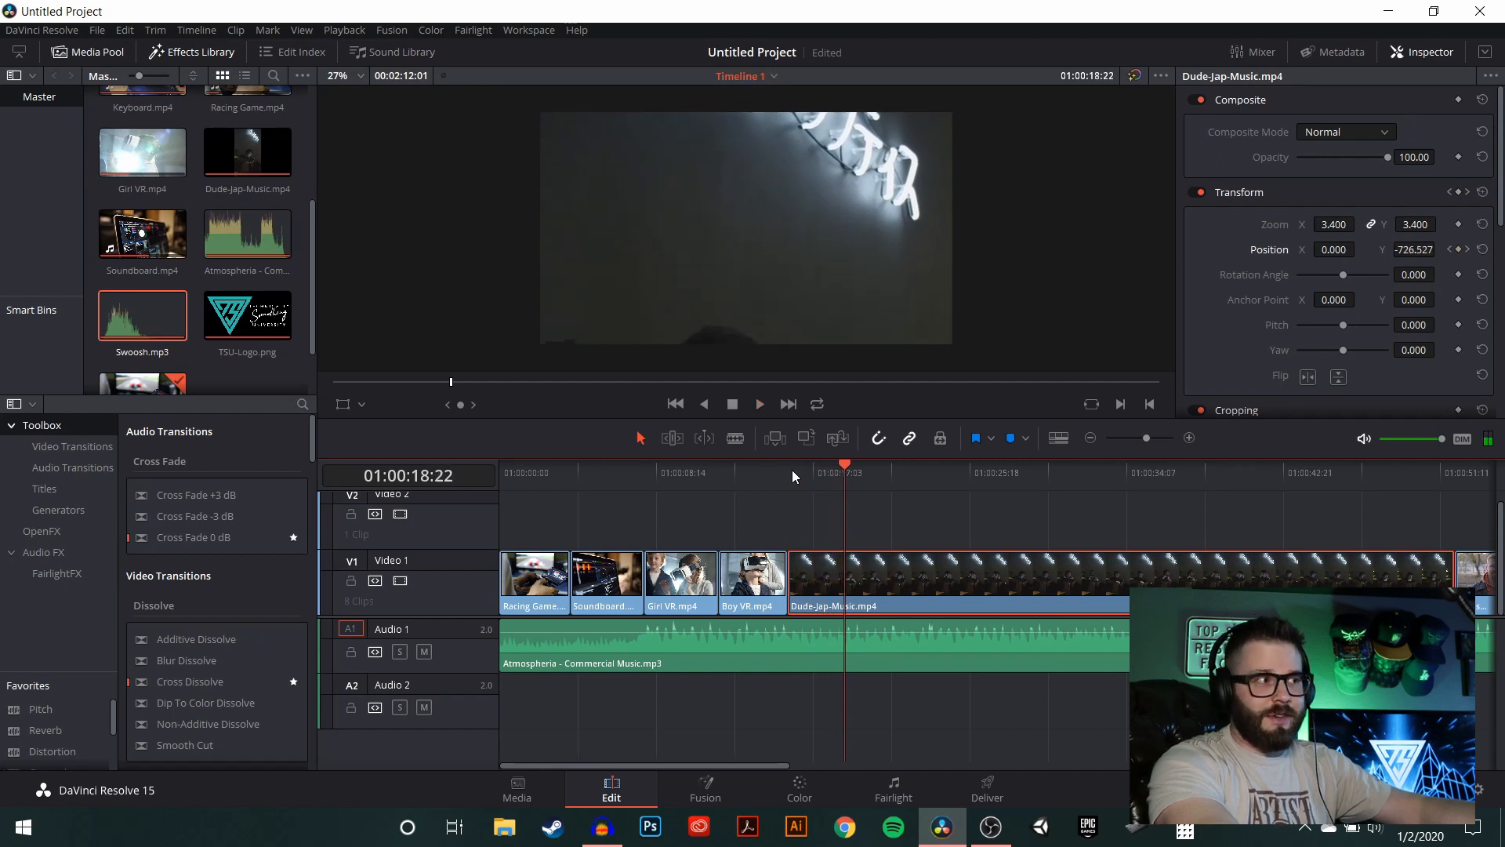
- Trim the start of the Dude-Jap-Music clip and move the shortened clip back against the end of Boy VR
click(788, 474)
drag(790, 578, 863, 578)
drag(1006, 570, 941, 580)
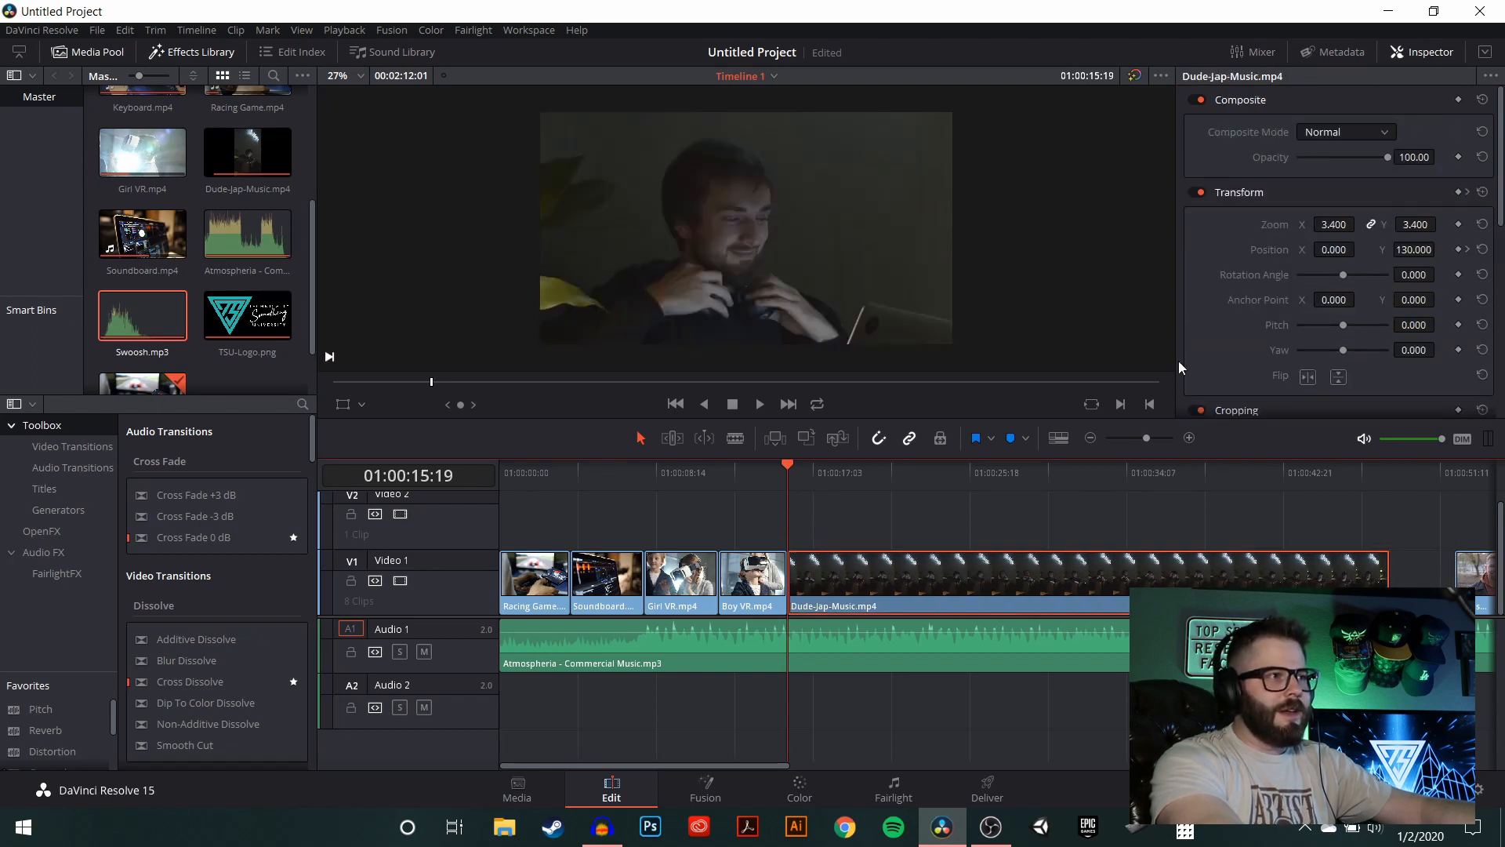
- Keyframe the trimmed clip's position at 01:00:15:19 with a Y value of -1248, and play back the move
click(1459, 249)
drag(1403, 249, 1439, 249)
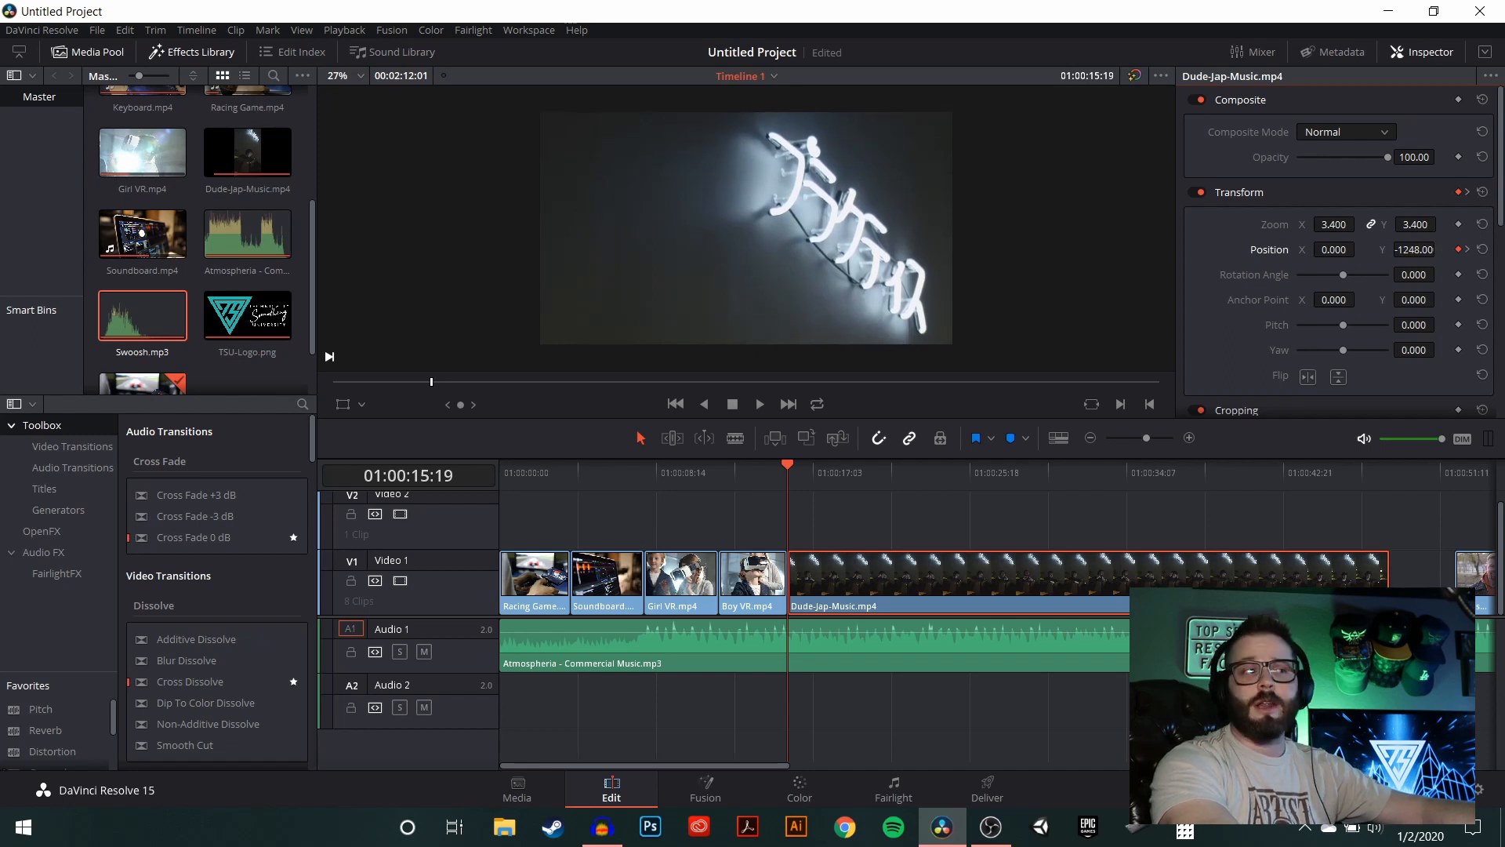
key(space)
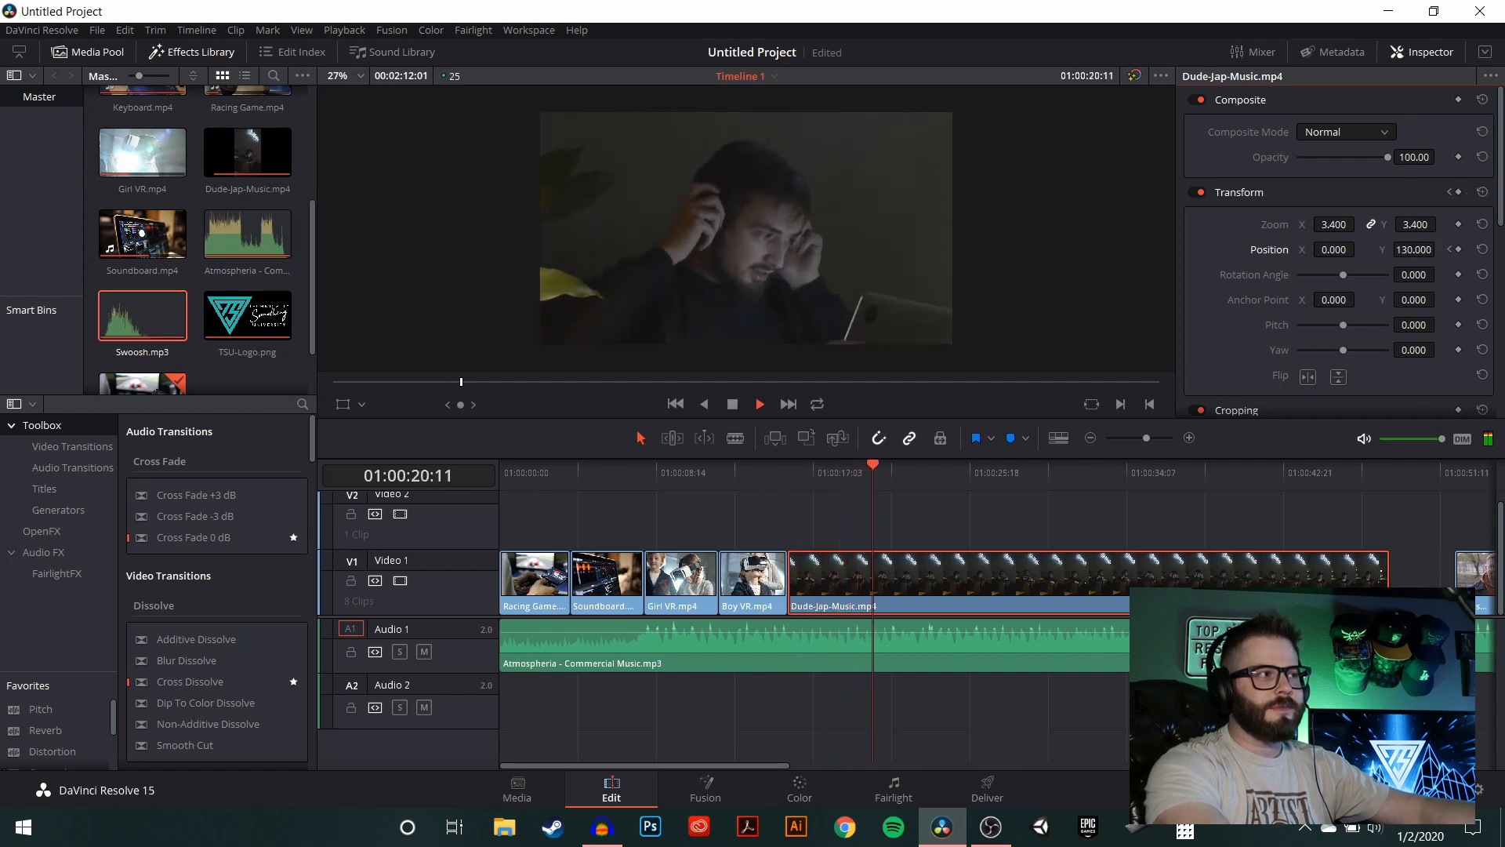
key(space)
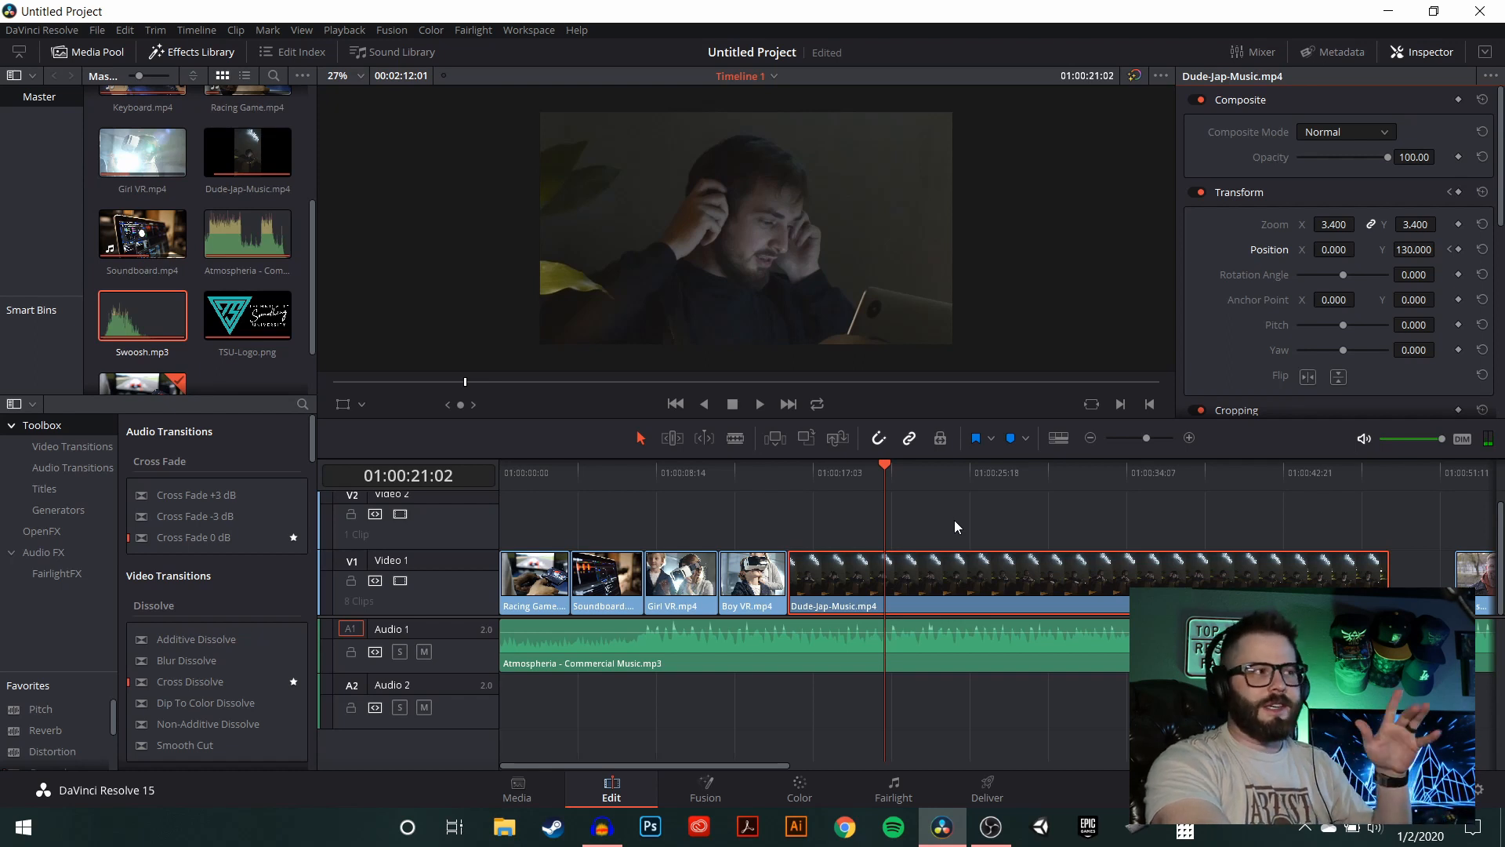
- Split the Dude-Jap-Music clip at 01:00:20:10, just after its last position keyframe, and ripple delete the second segment
click(1451, 249)
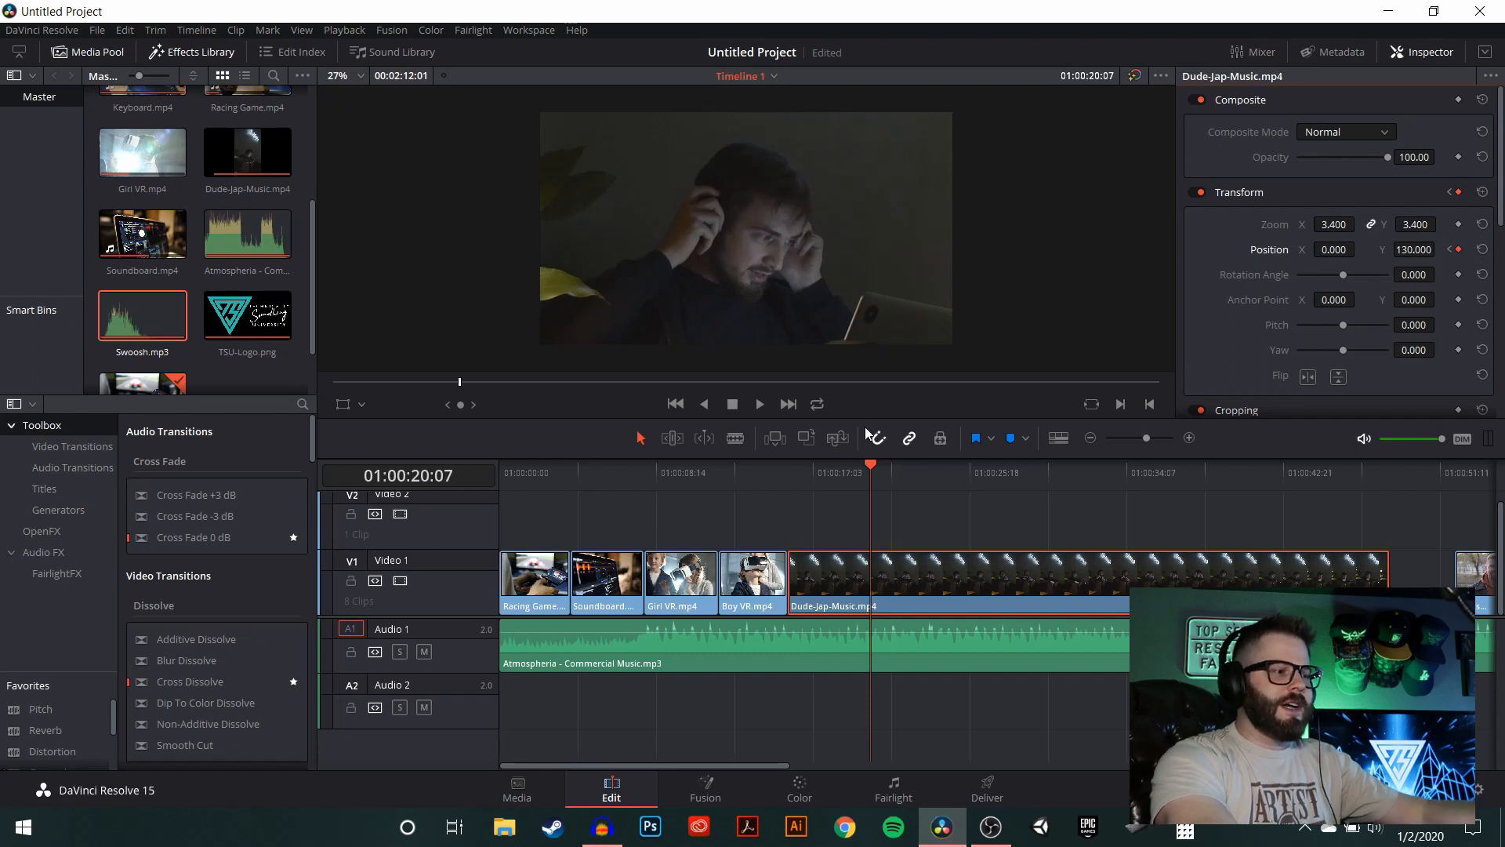
key(Right)
key(Right)
key(Right)
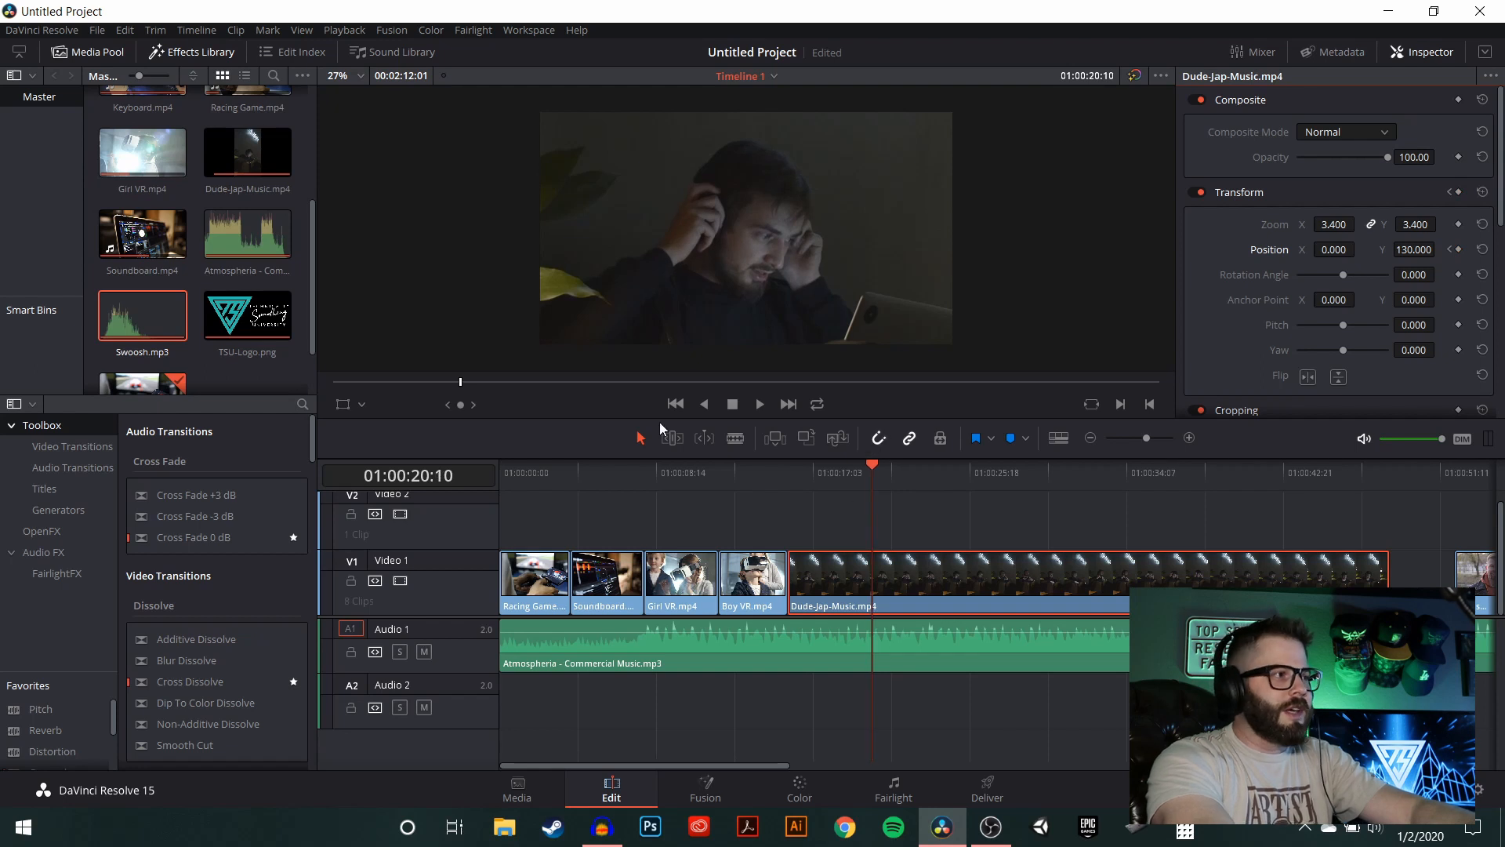
click(735, 438)
click(888, 584)
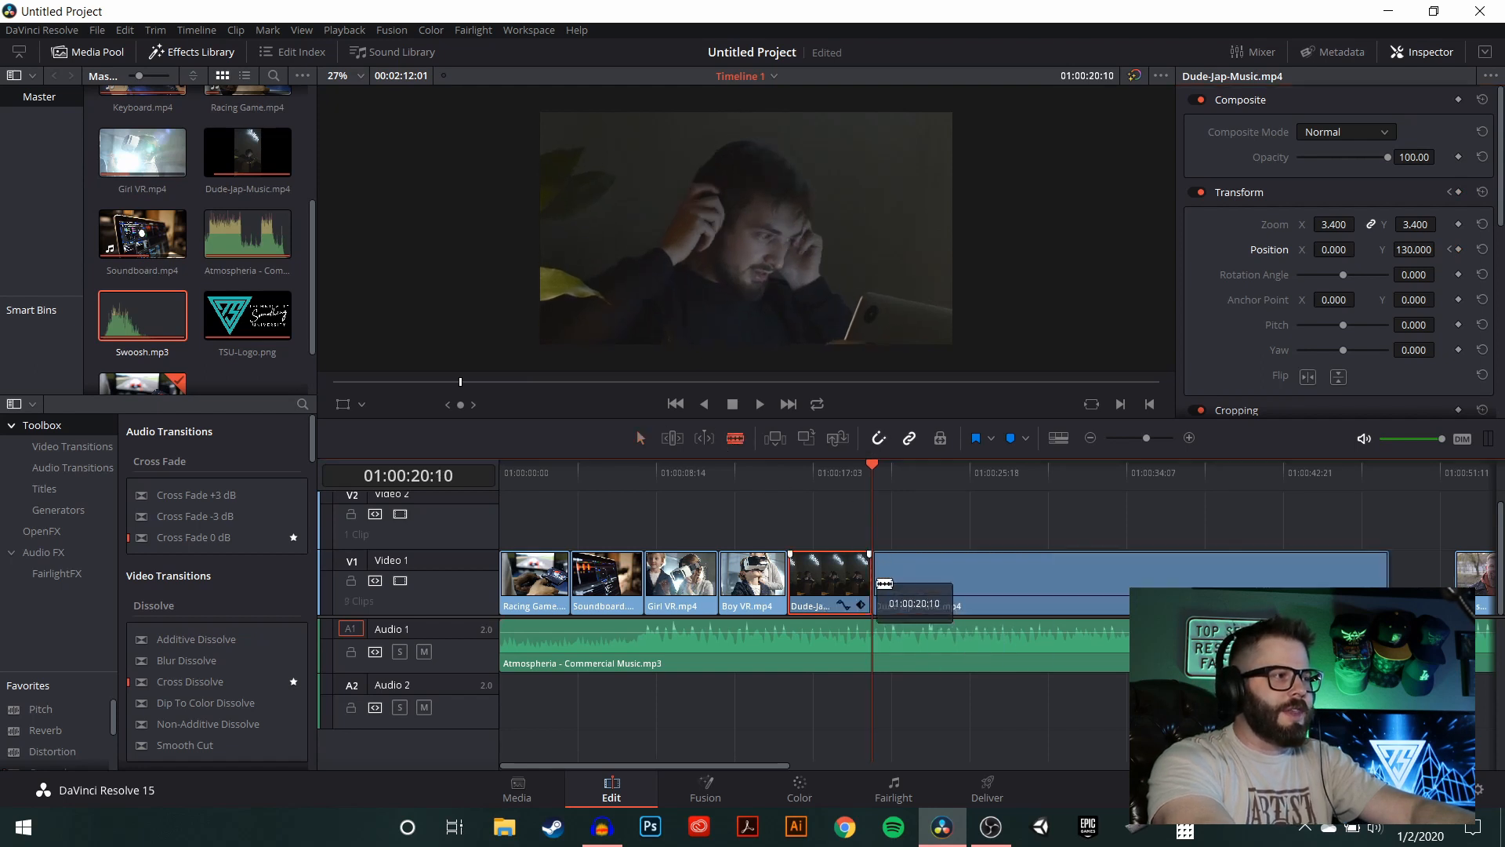
click(641, 438)
click(1078, 559)
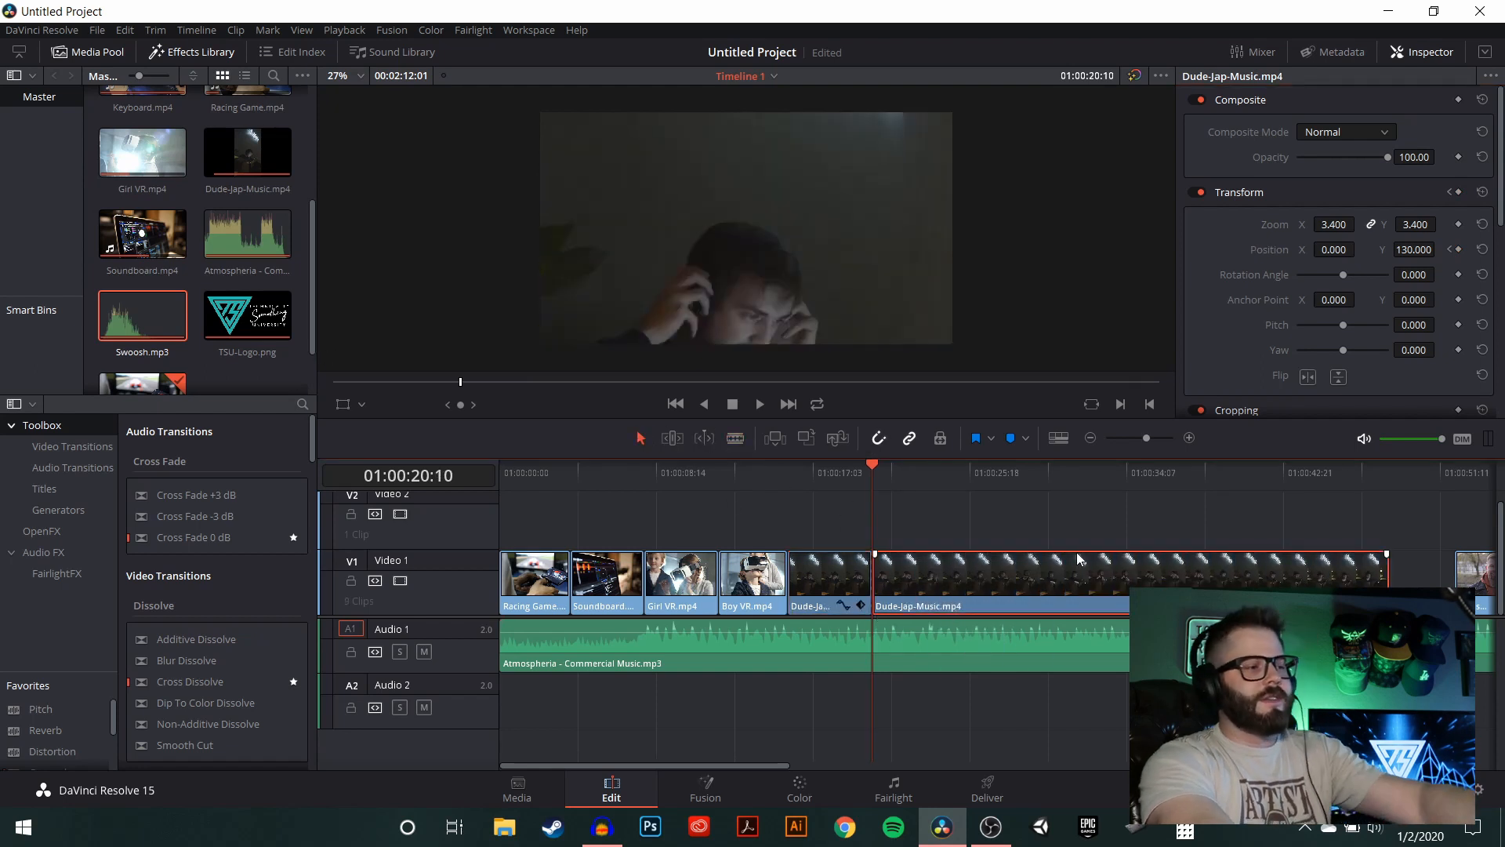
key(Delete)
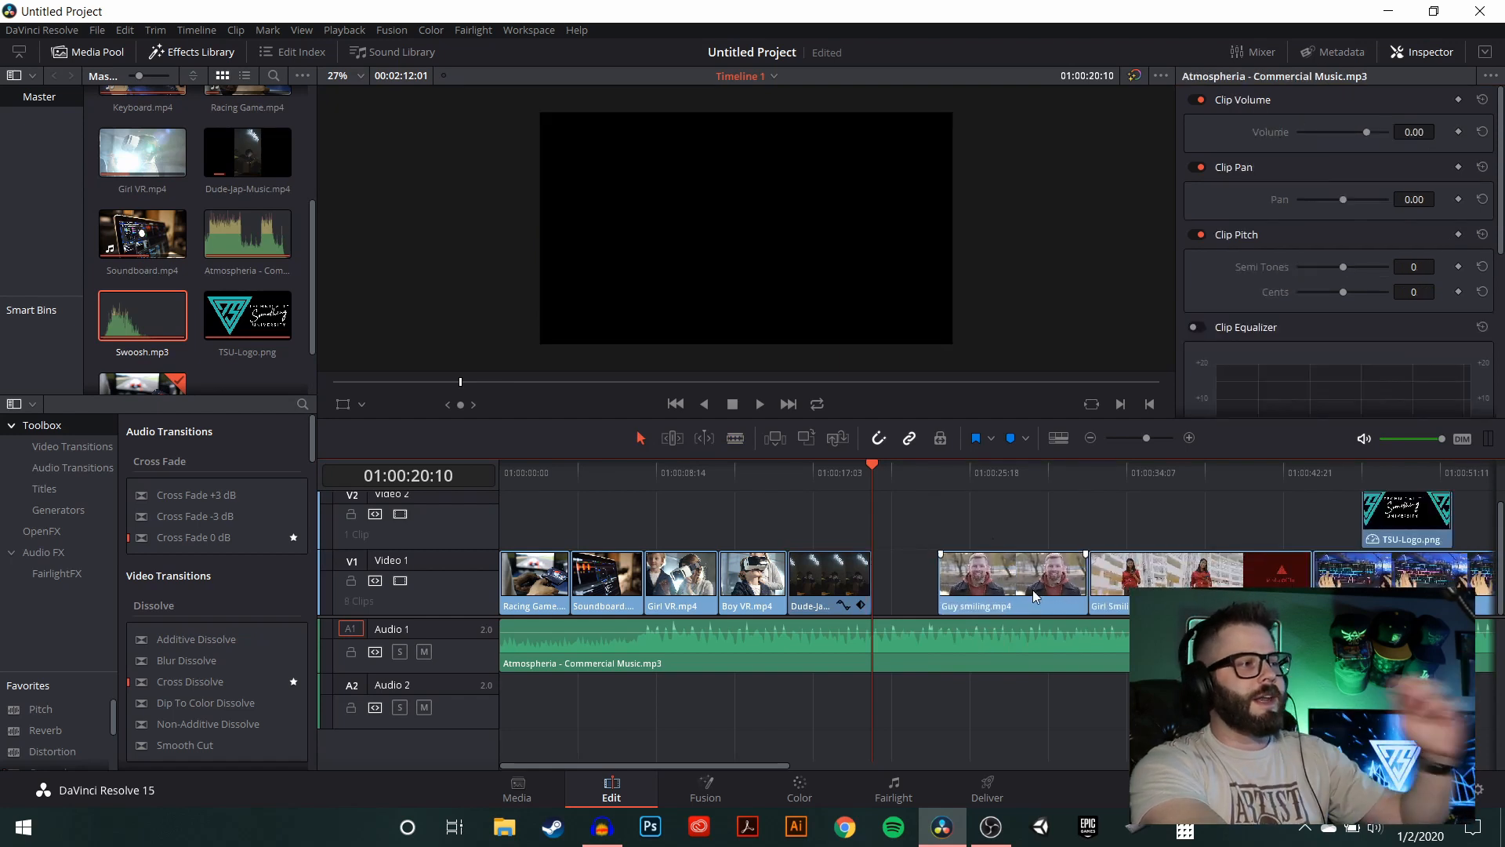
- Move all clips after the gap together so that Guy smiling starts at the end of Dude-Jap-Music
drag(996, 502, 1486, 582)
drag(1019, 596, 953, 596)
- Play through the transition, split the Guy smiling clip at 01:00:22:18, and ripple delete its second segment
mouse_move(826, 472)
mouse_down()
mouse_move(870, 468)
mouse_move(832, 476)
mouse_up()
key(space)
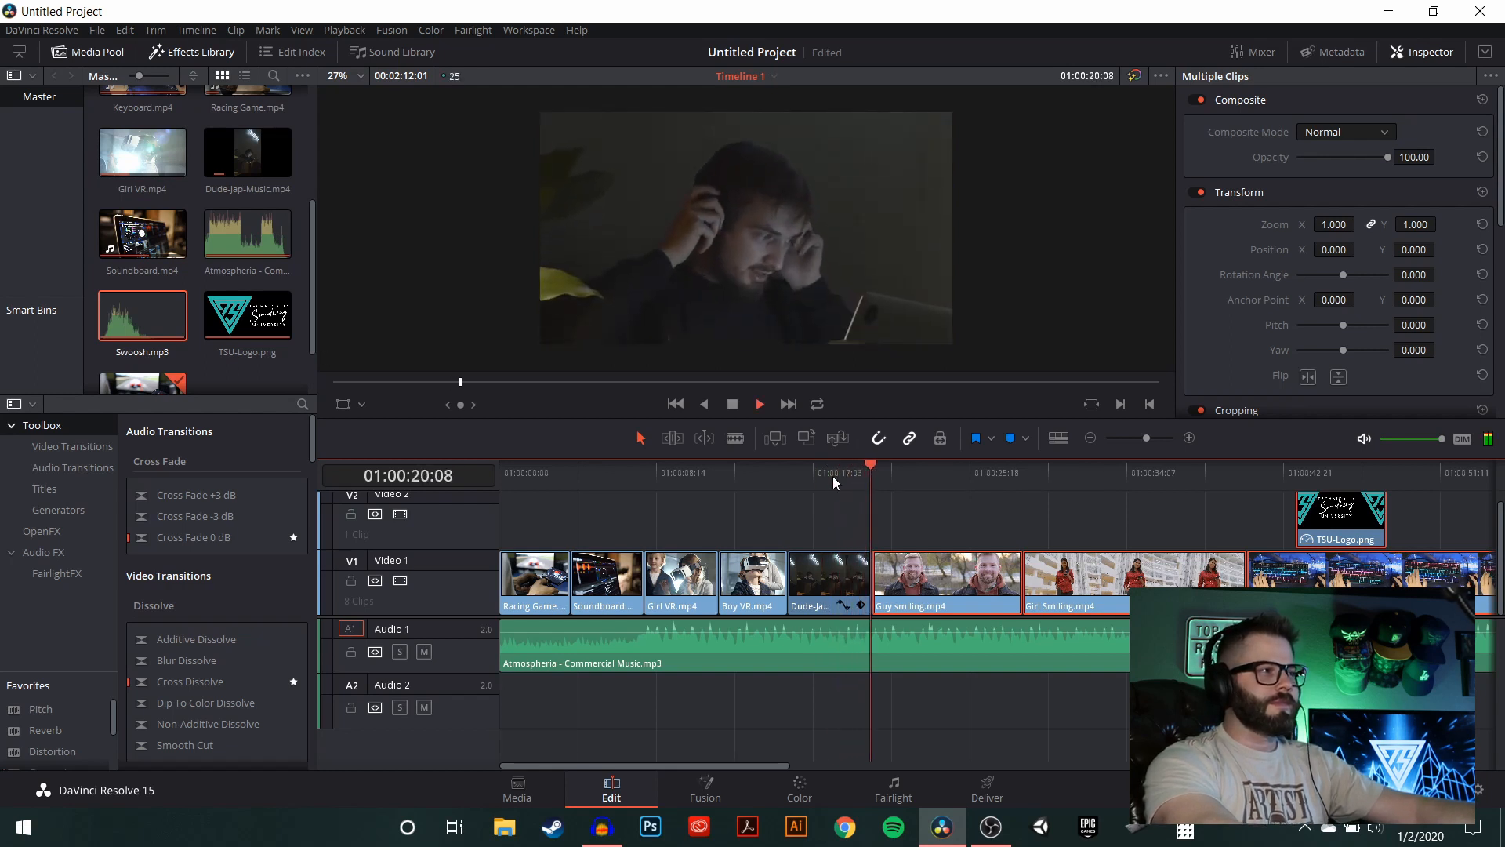
key(space)
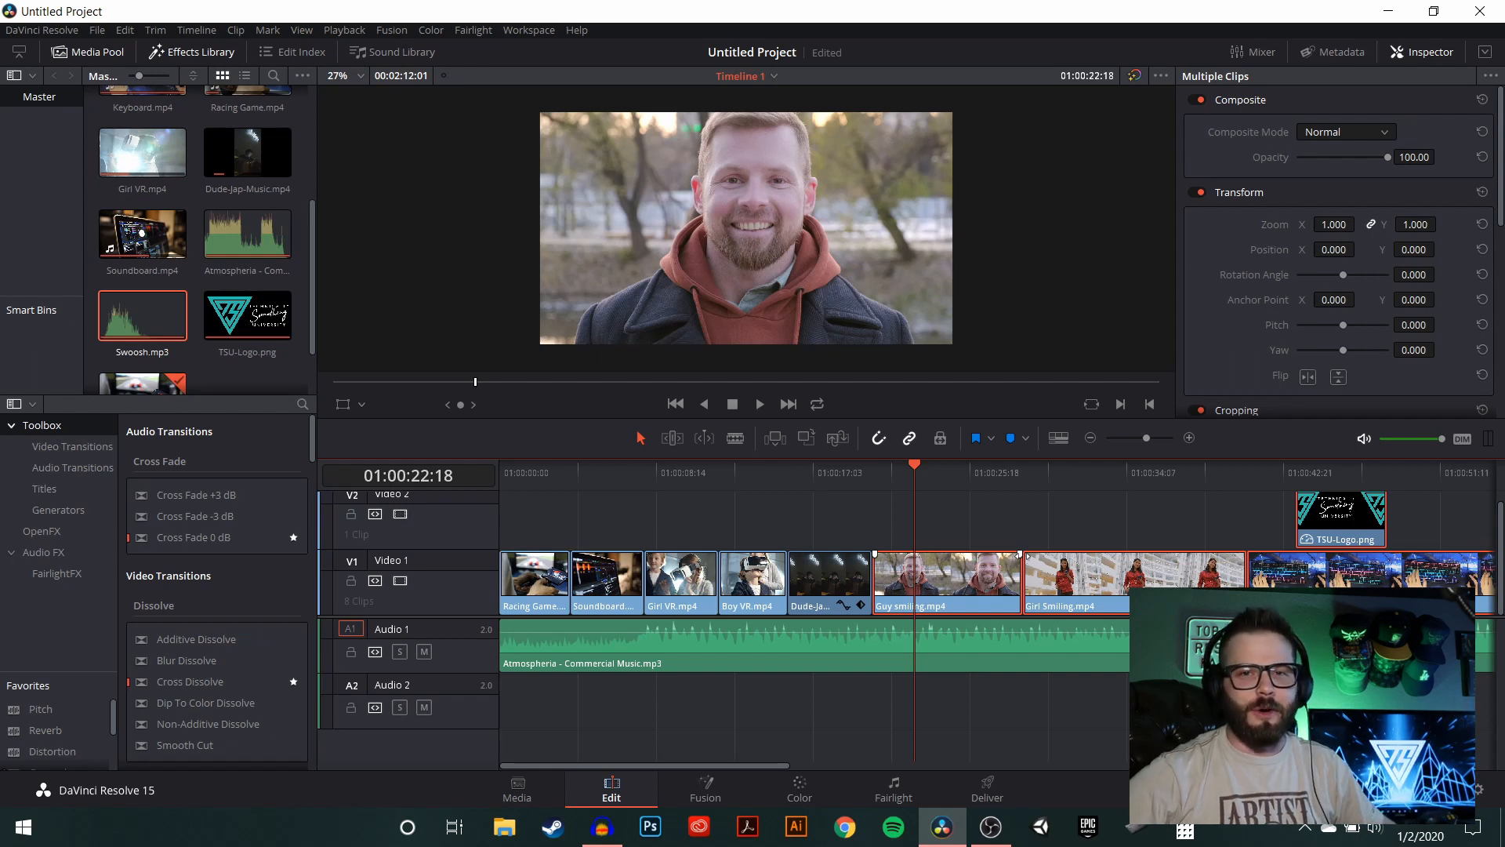
click(735, 438)
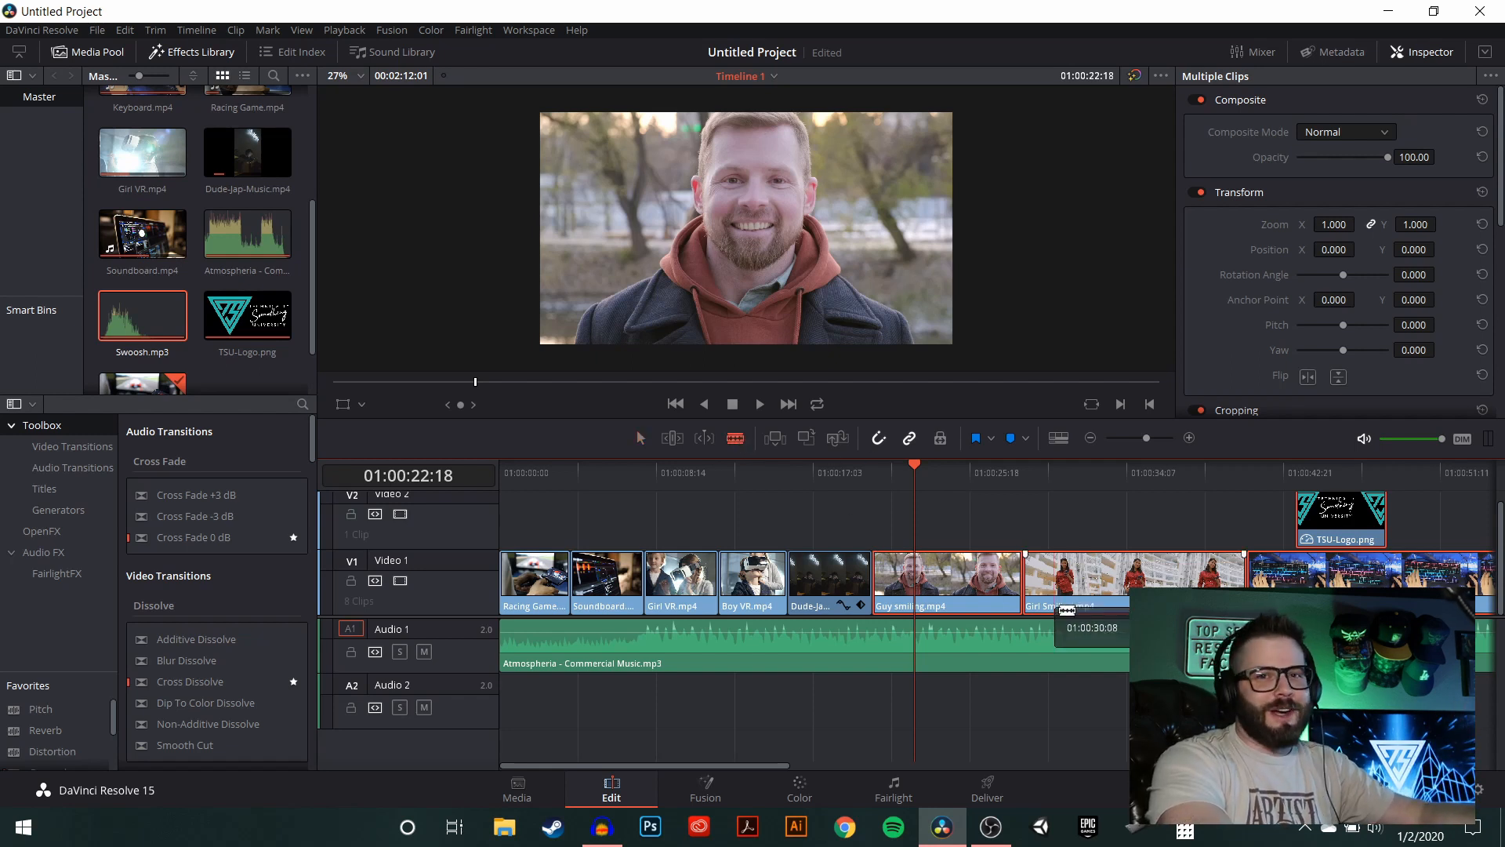
click(915, 580)
click(641, 439)
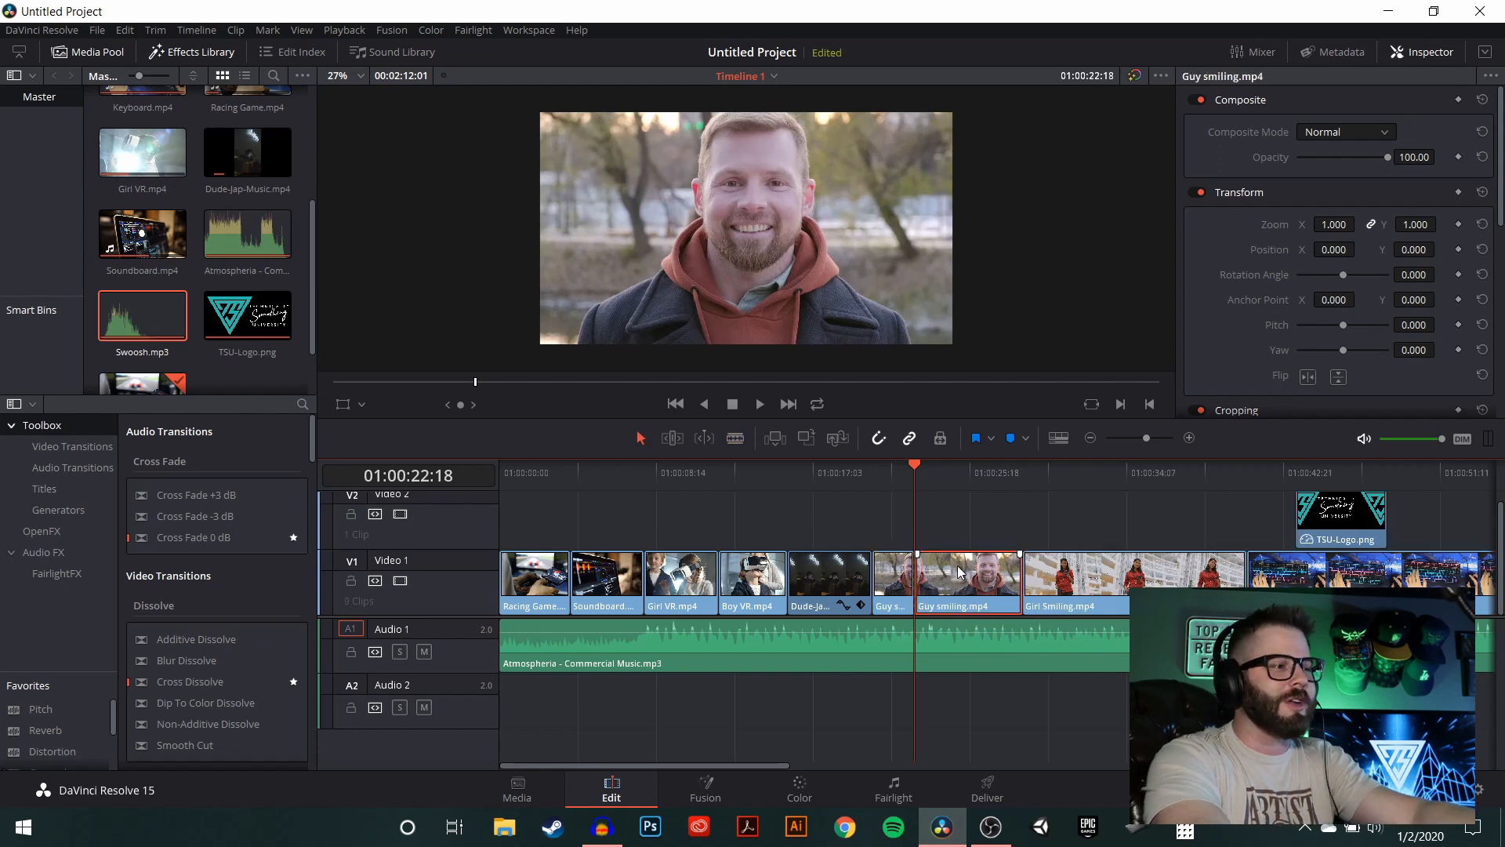
key(Delete)
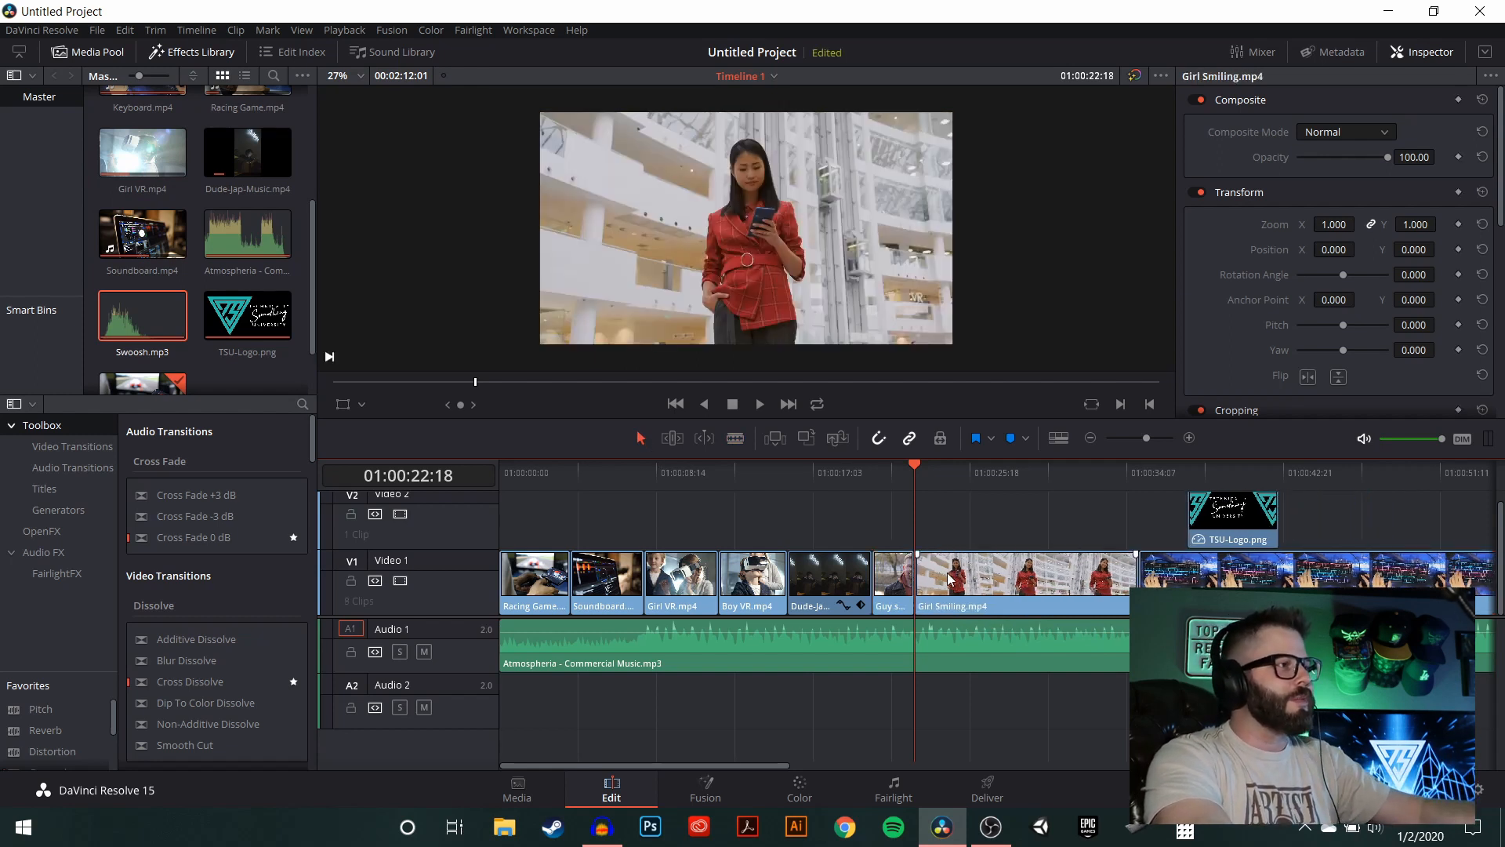
- Play the Girl Smiling clip to 01:00:25:14, split it there, and ripple delete its second segment
key(space)
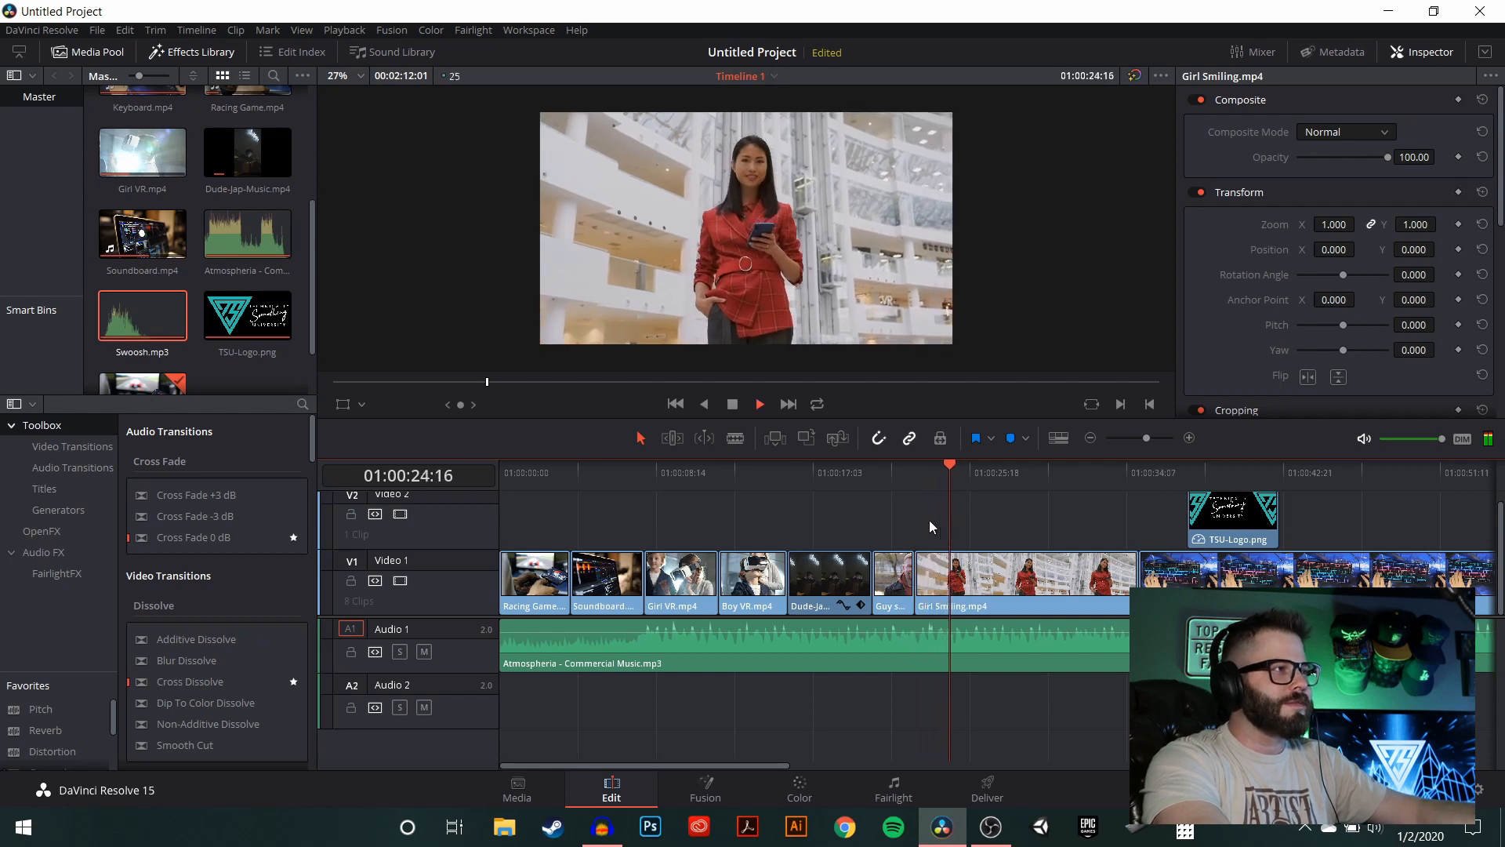
key(space)
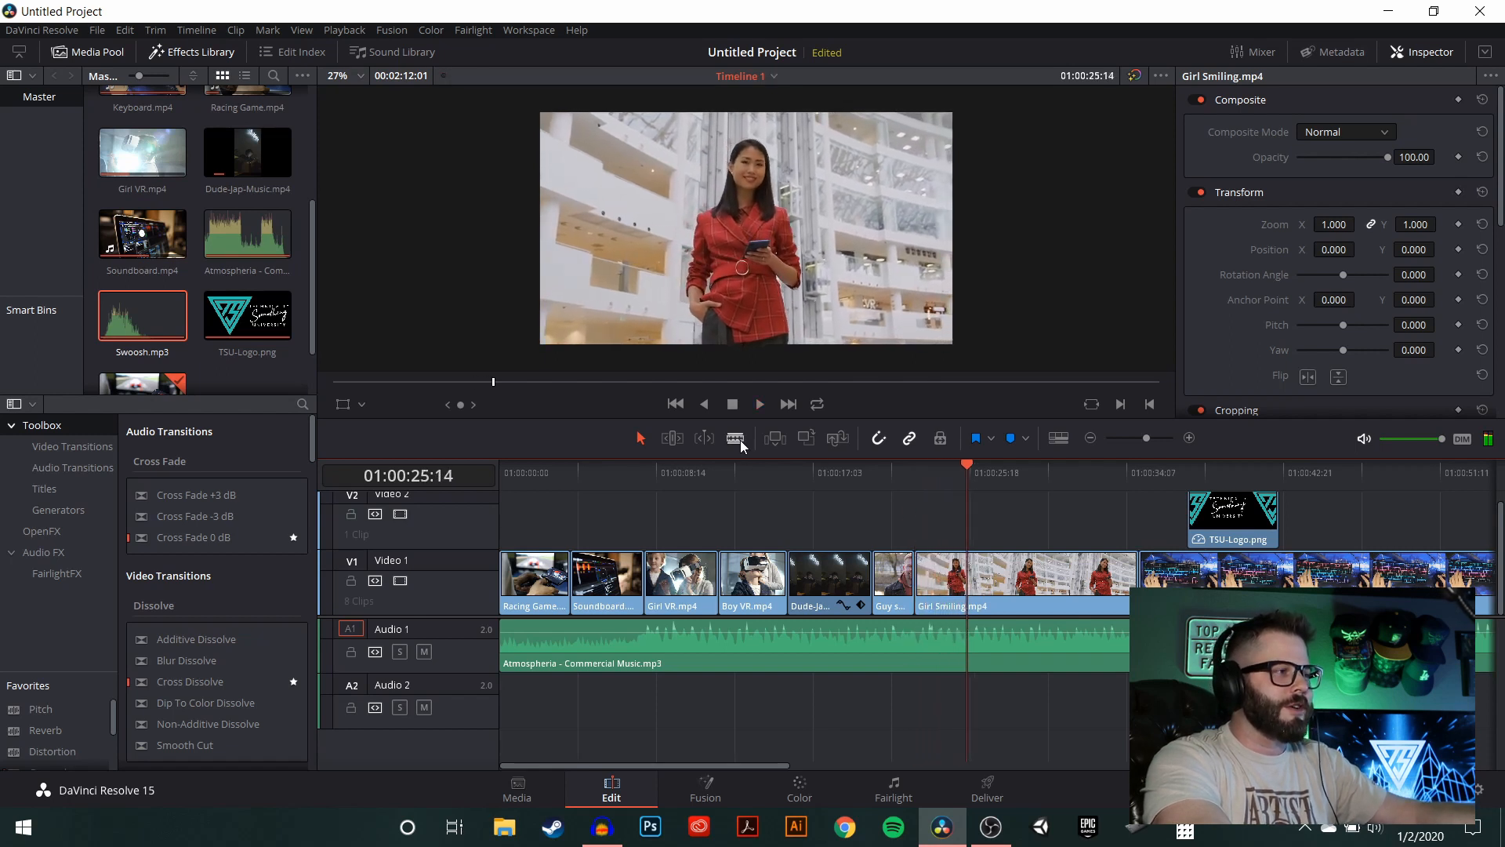
click(976, 584)
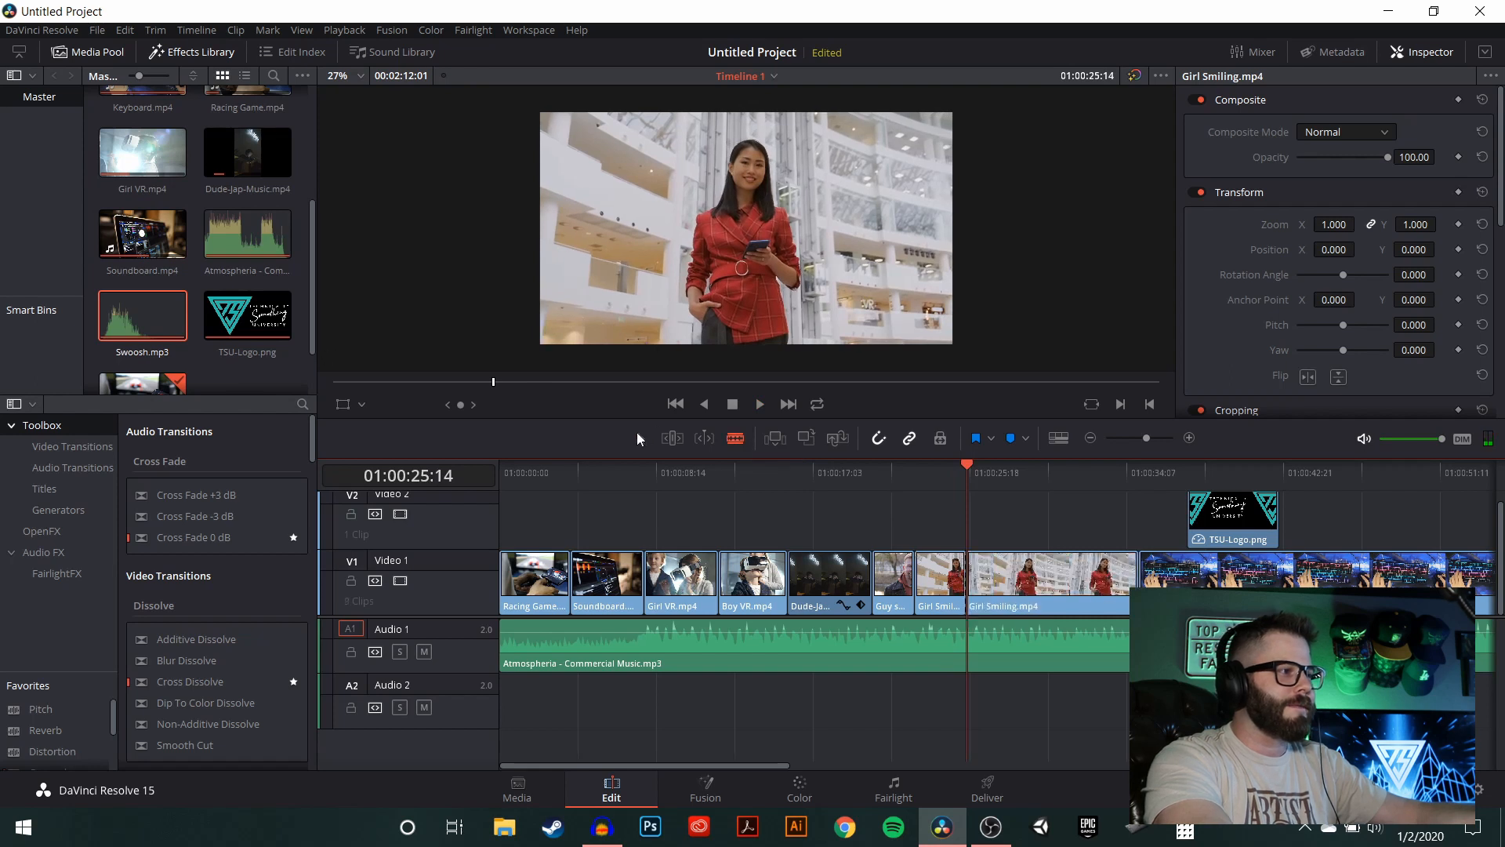
key(a)
key(Delete)
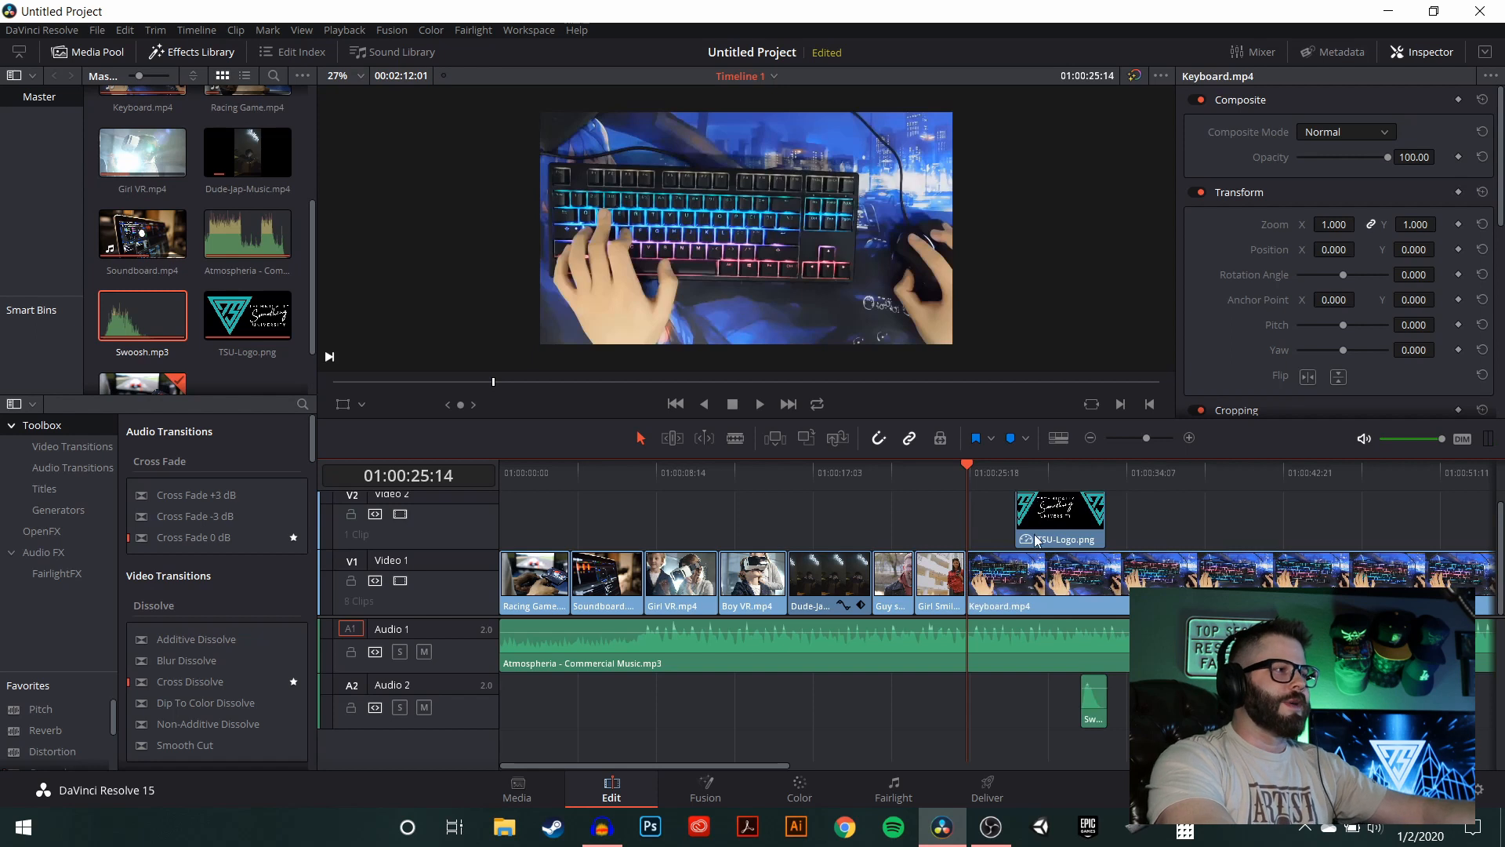
- Preview the Keyboard clip, set its zoom to 1.790 and X position to 719, and keyframe its position at 01:00:25:14
key(space)
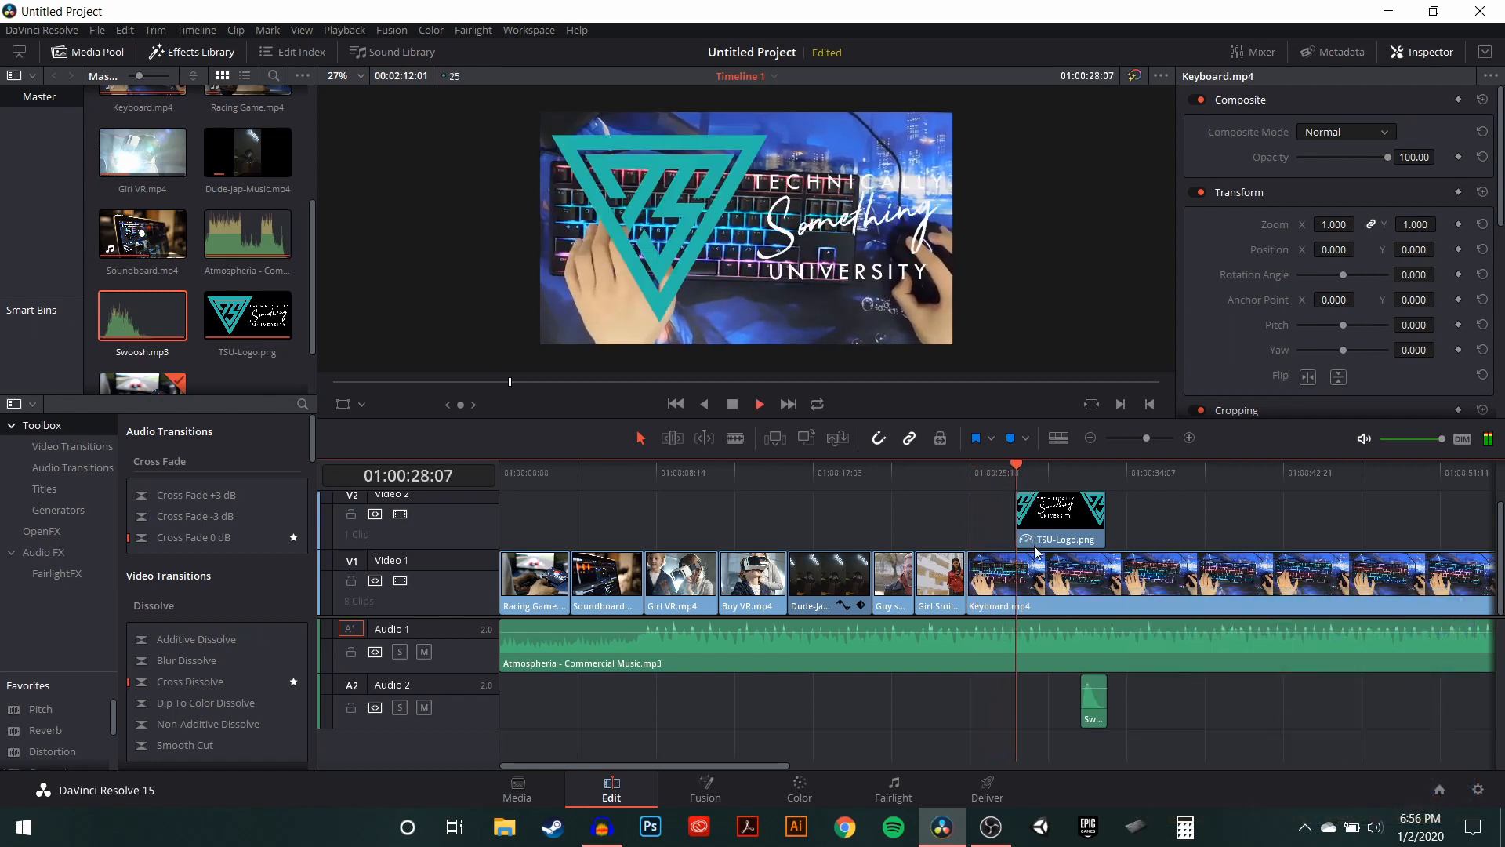
key(space)
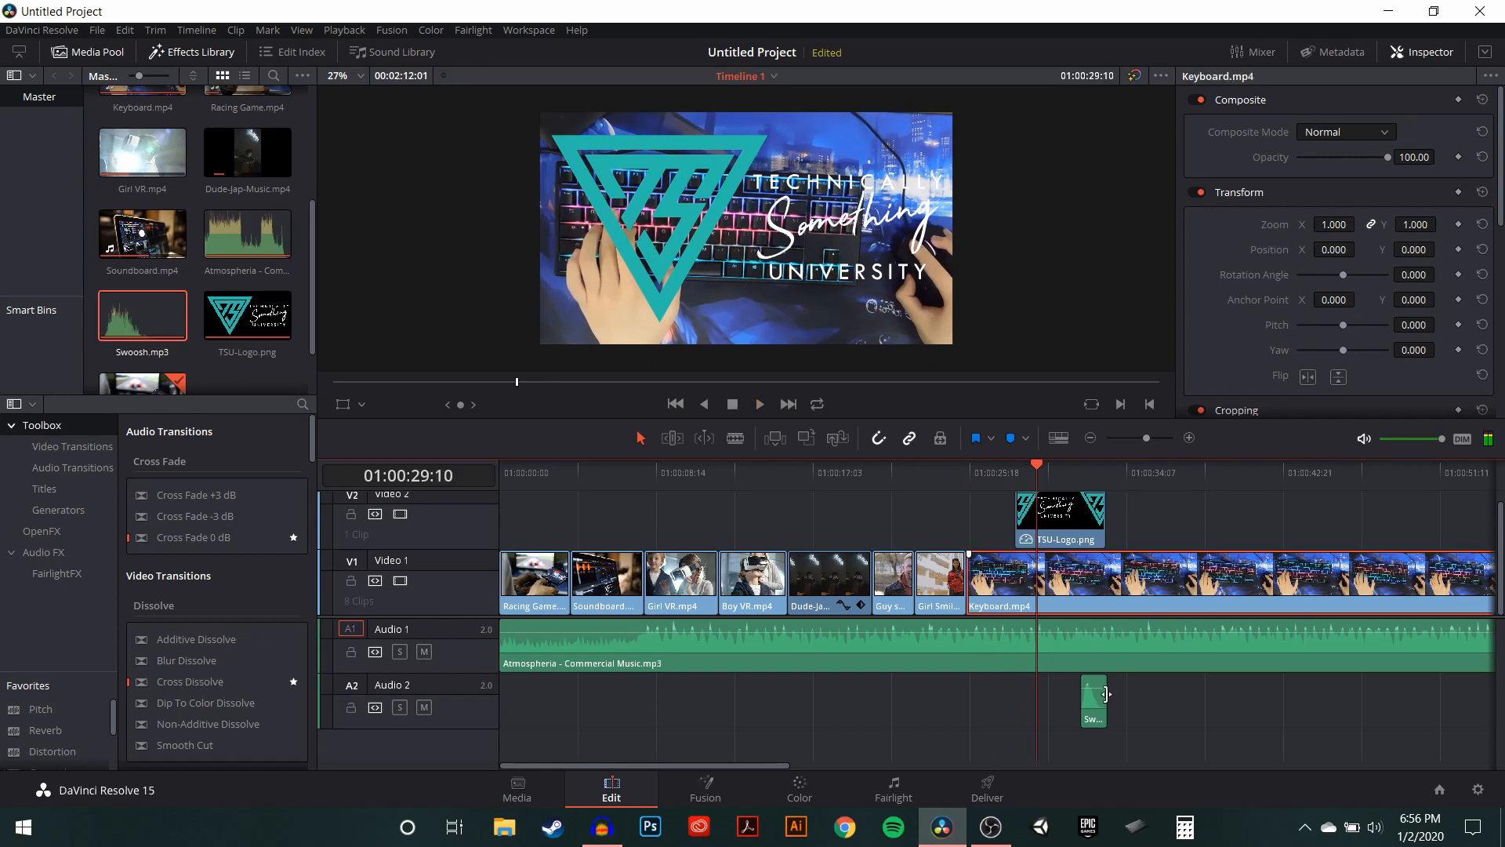
click(979, 475)
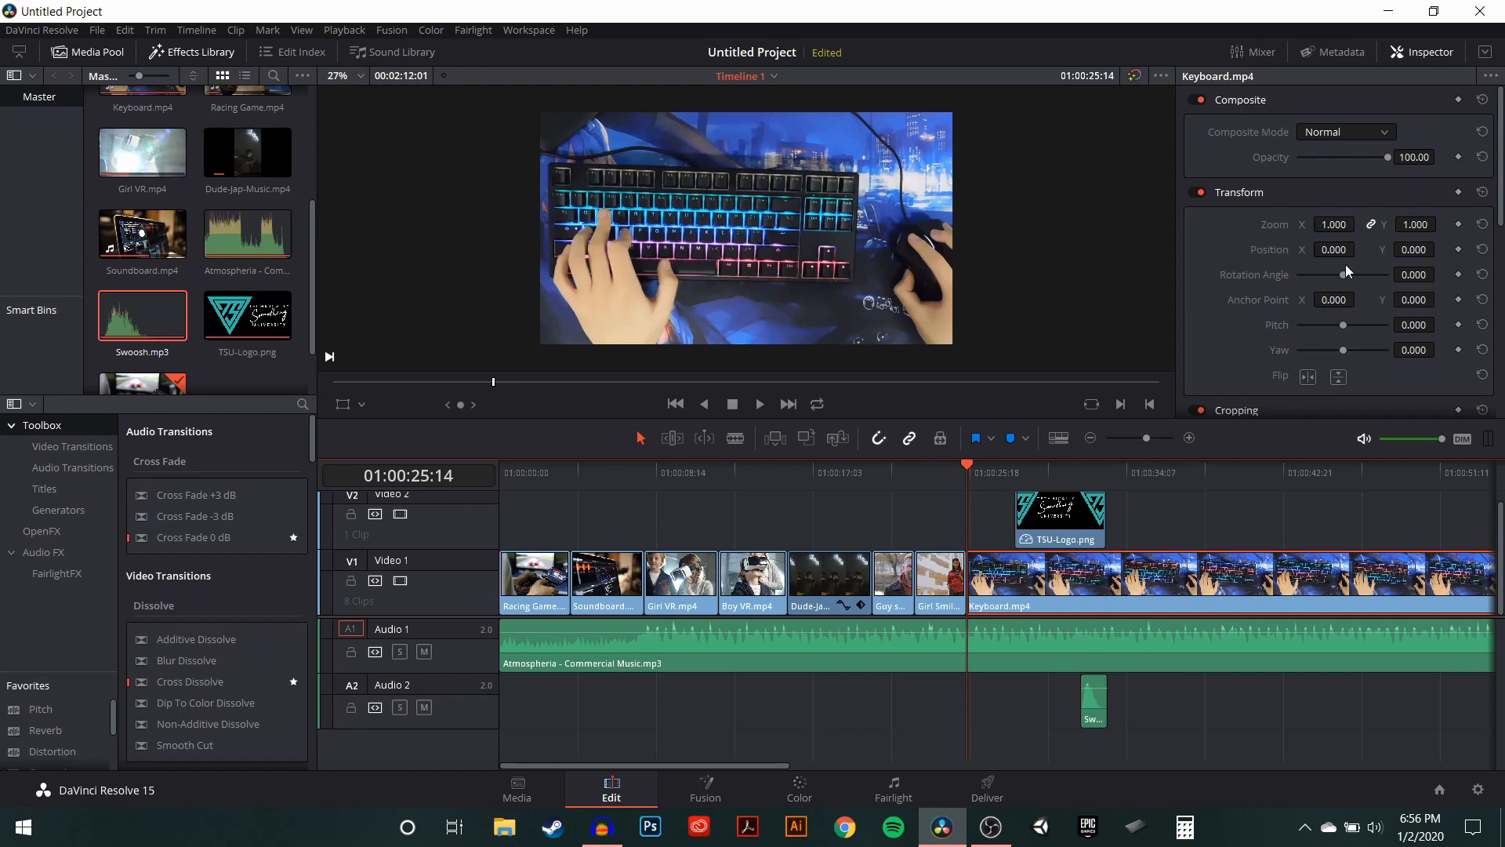
drag(1336, 225, 1359, 249)
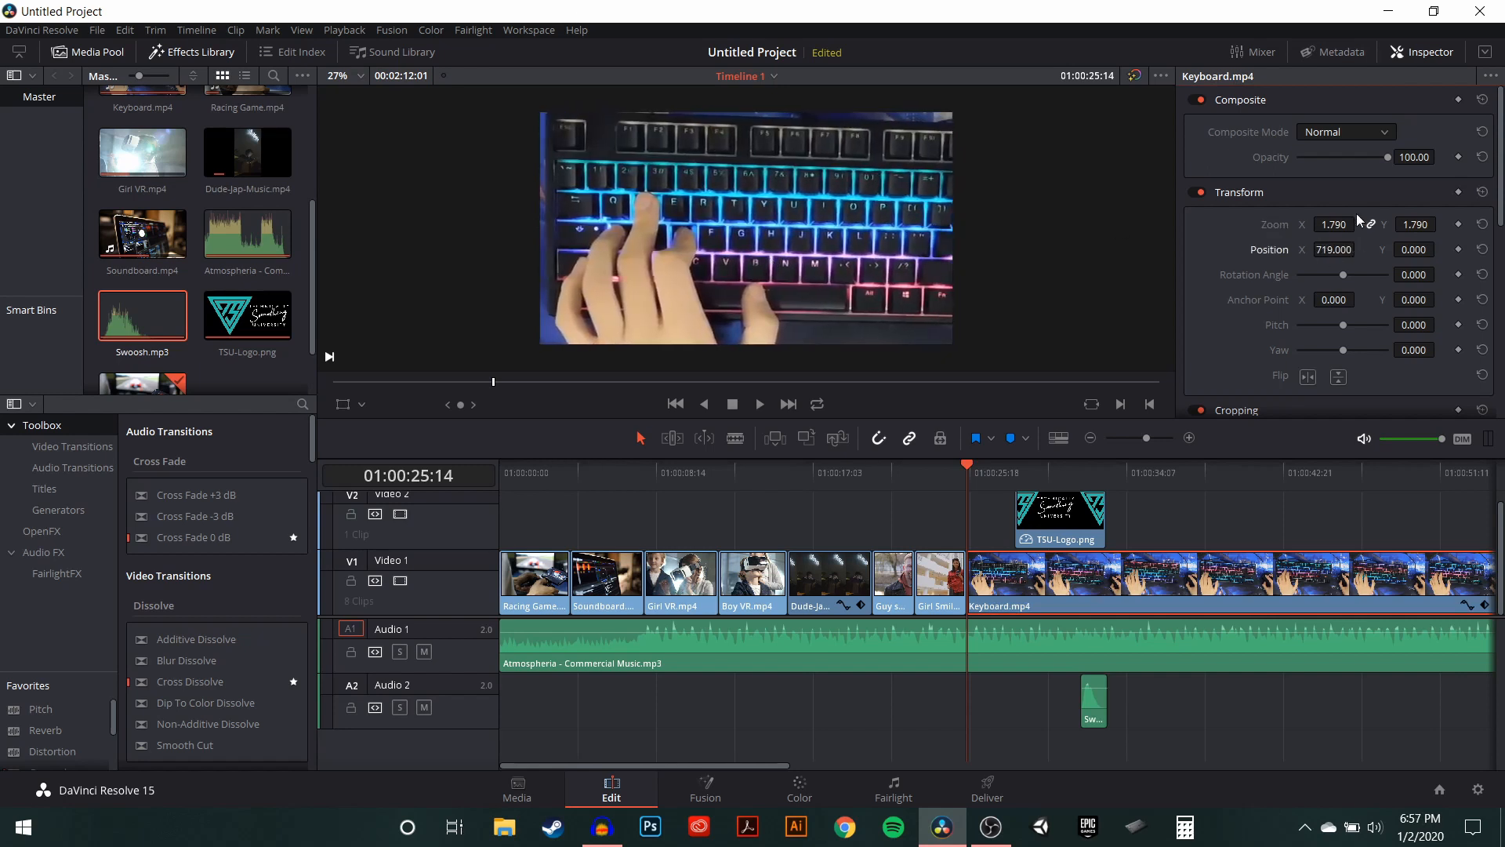
click(1458, 249)
- Place the playhead at 01:00:31:20 and move the Swoosh sound on Audio 2 to the start of the TSU-Logo clip
drag(970, 480, 1092, 461)
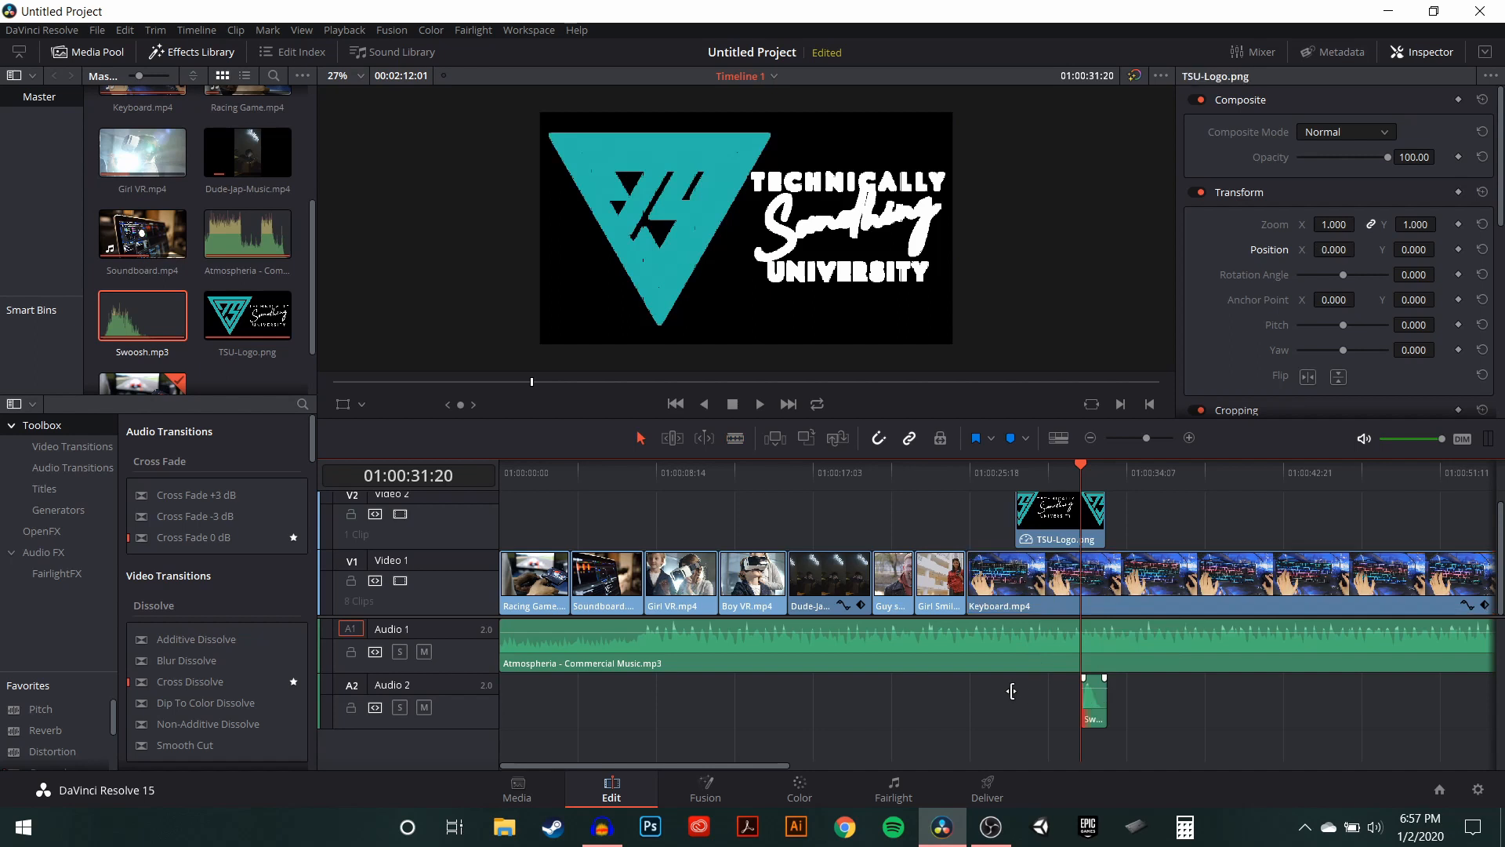
drag(1098, 707, 1035, 711)
- Split the Keyboard clip at 01:00:31:20 and delete its second segment
key(ctrl+b)
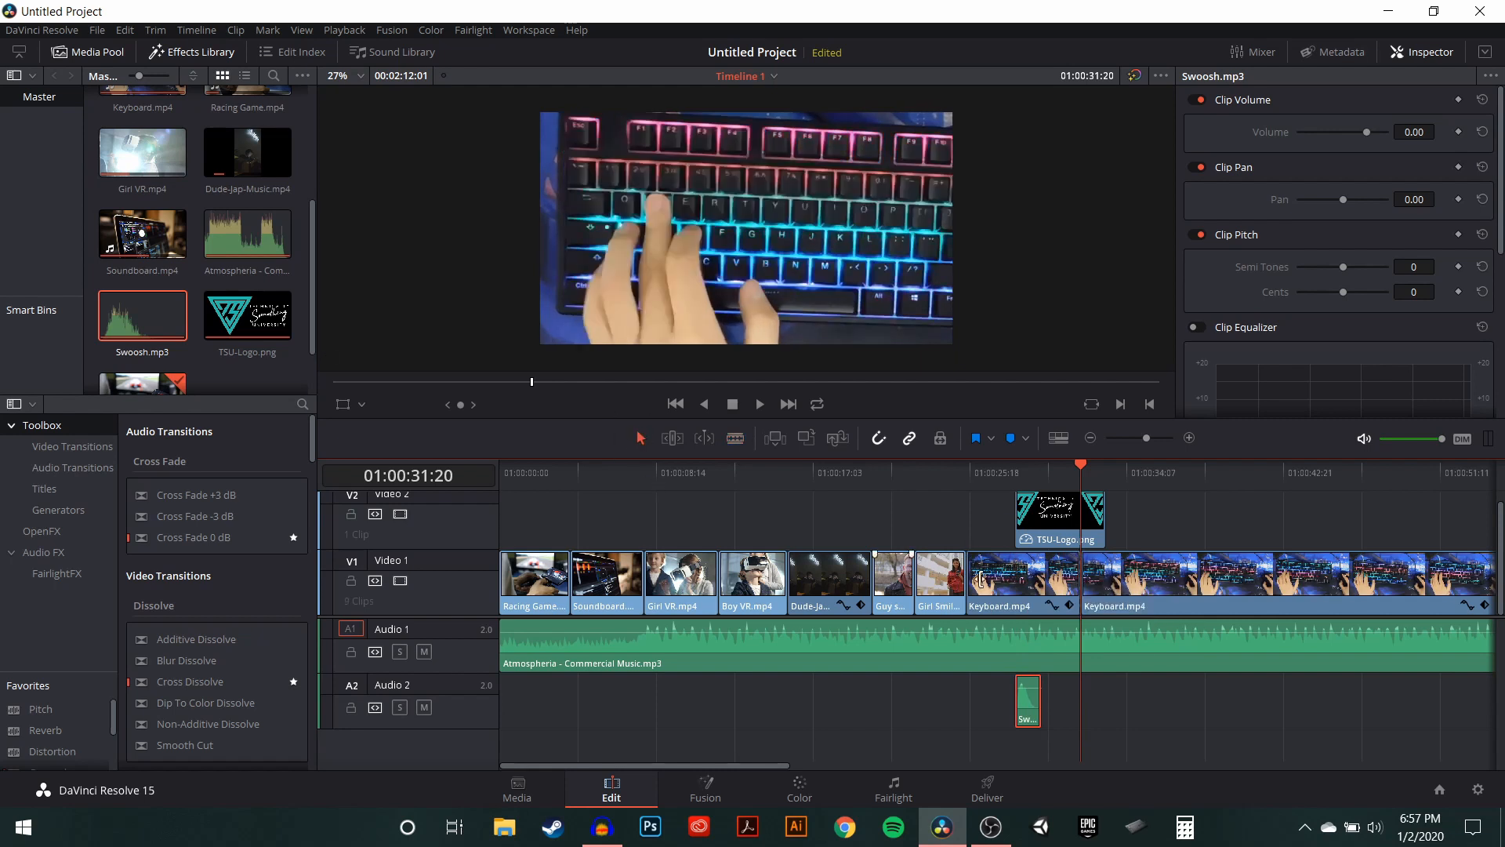
click(1141, 612)
key(BackSpace)
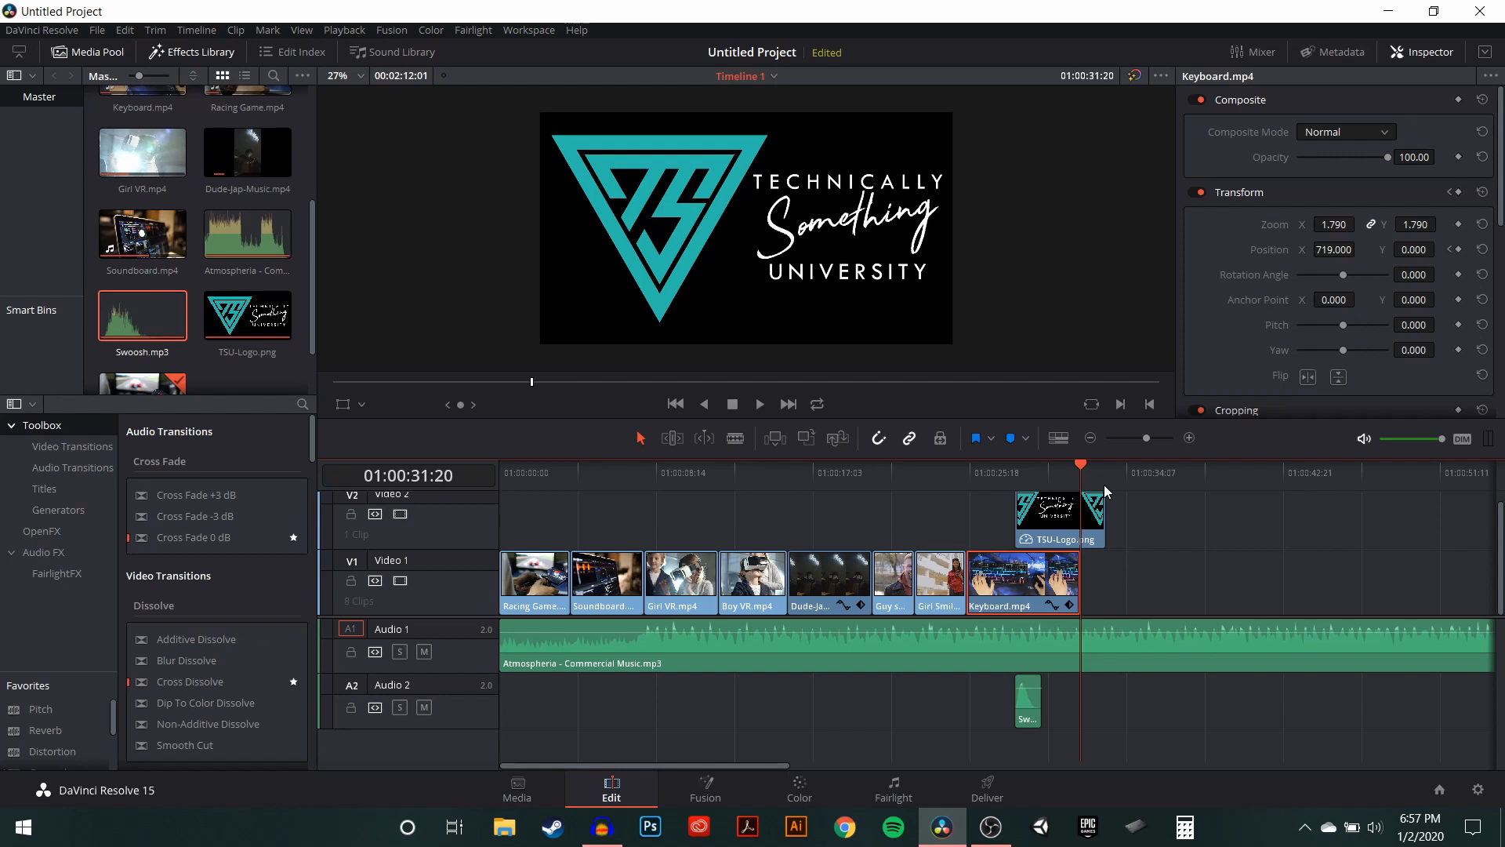
- Keyframe the Keyboard clip's position on its last frame, 01:00:31:19, and set its X position there to -724
key(Left)
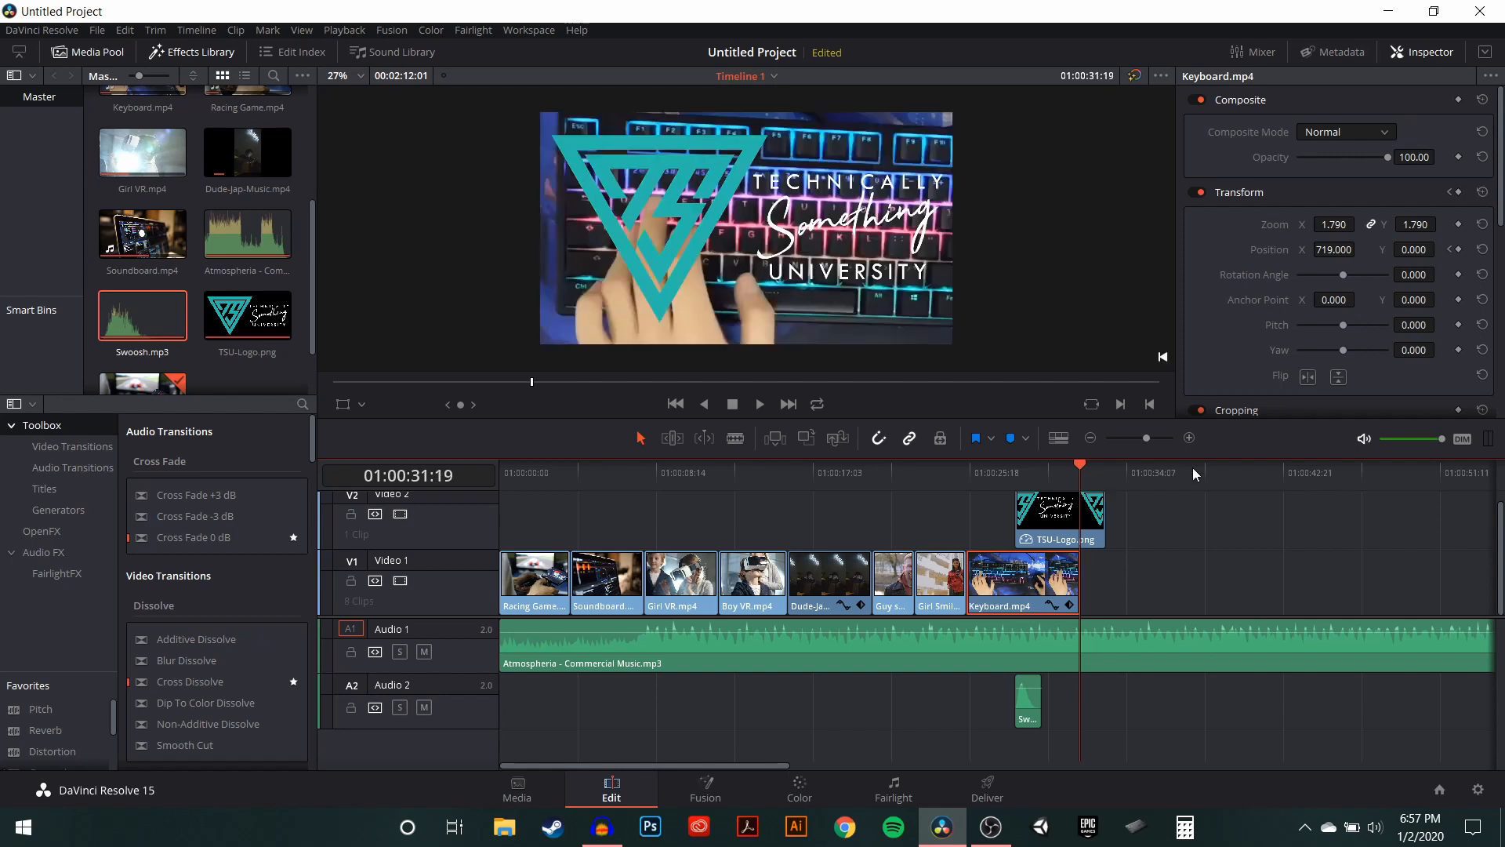
click(1454, 244)
click(1456, 251)
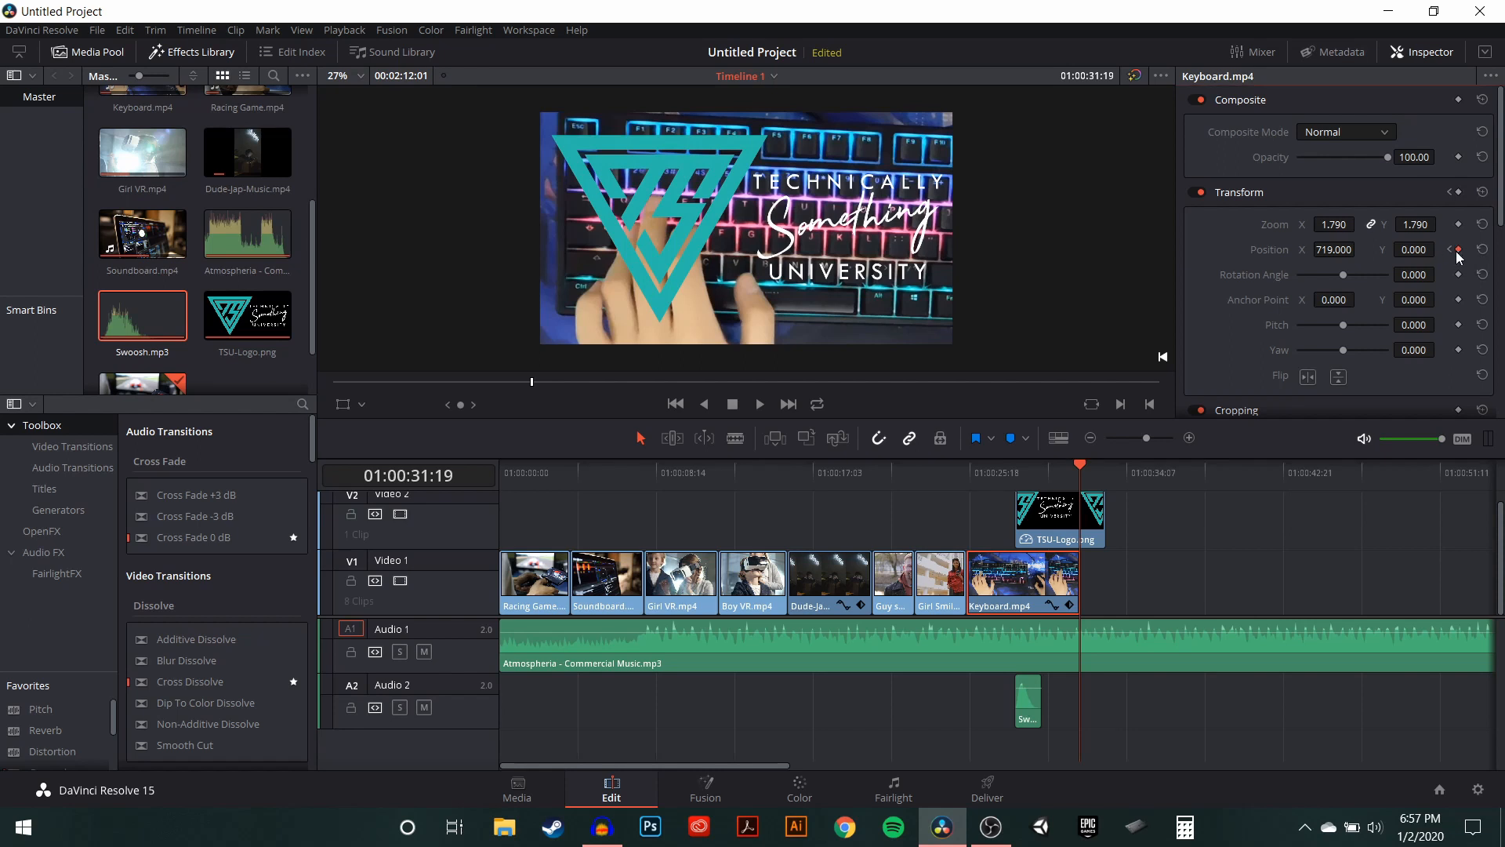
drag(1333, 248, 1078, 248)
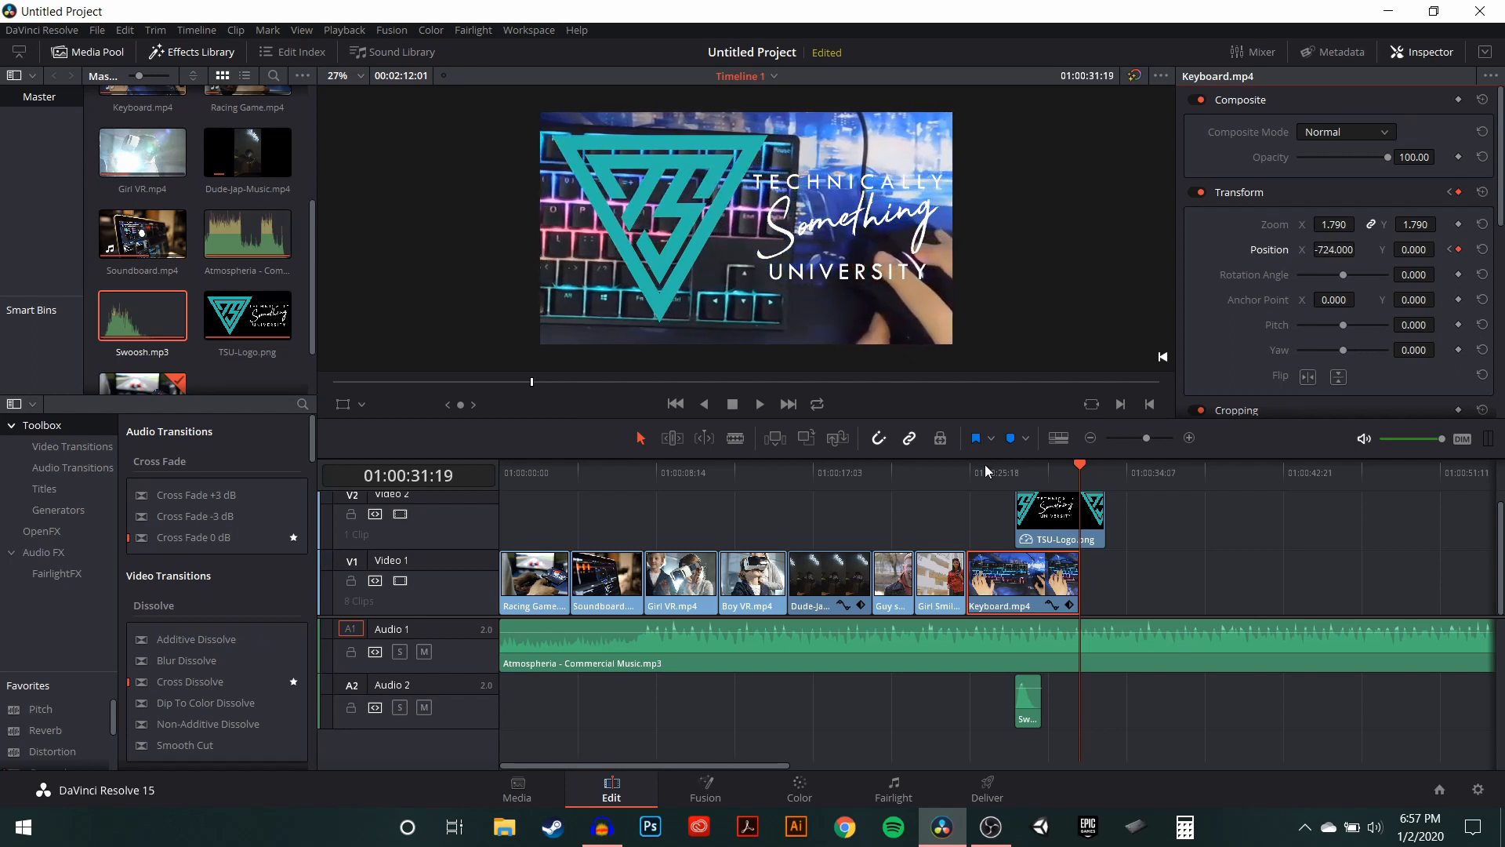
- Play the timeline from 01:00:20:10 to 01:00:33:08, split the Atmospheria music there, and delete its remaining segment
click(863, 473)
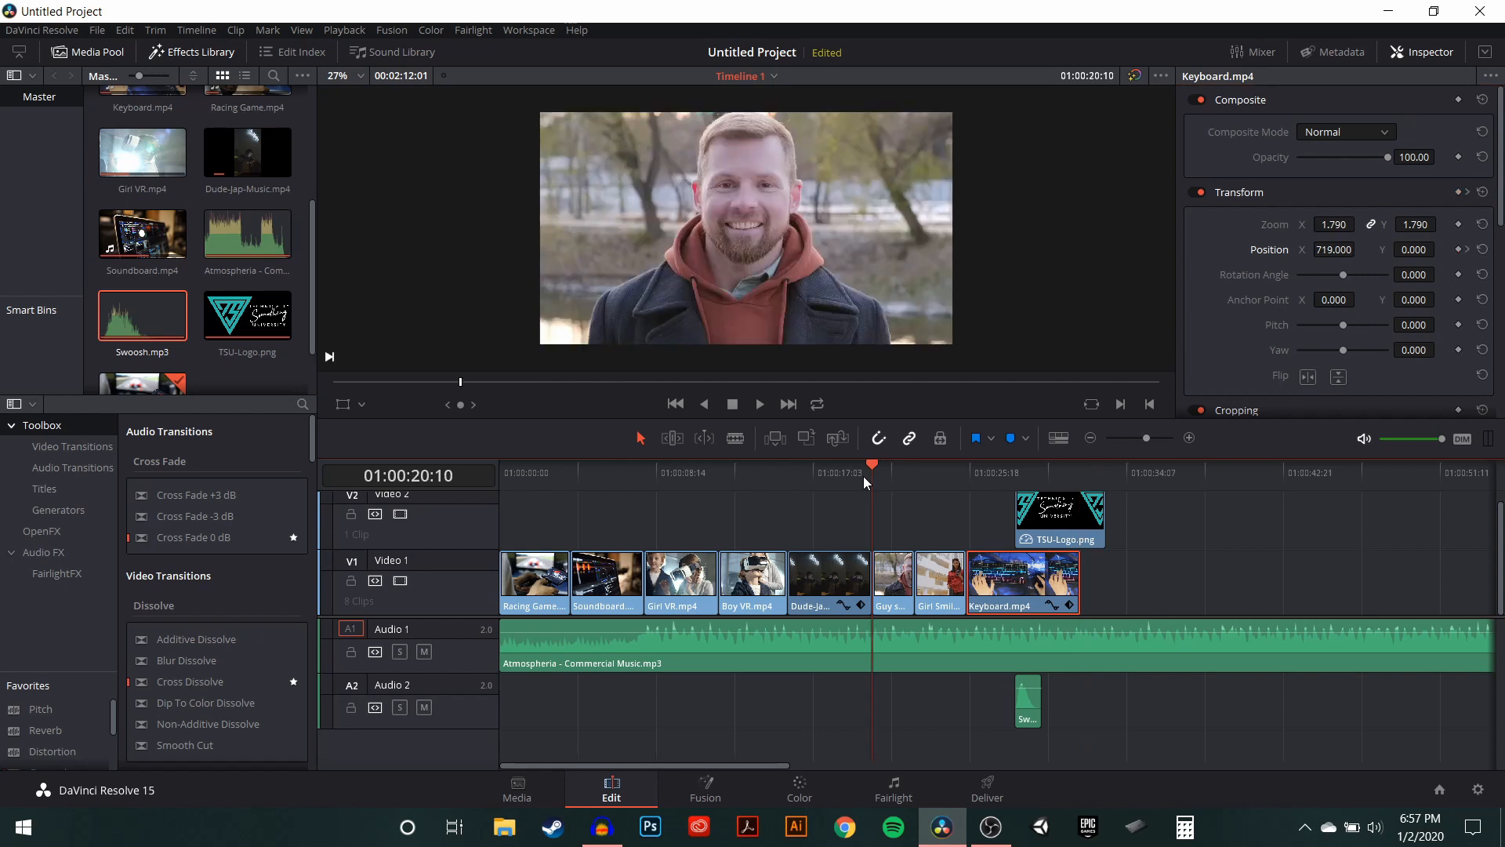
key(space)
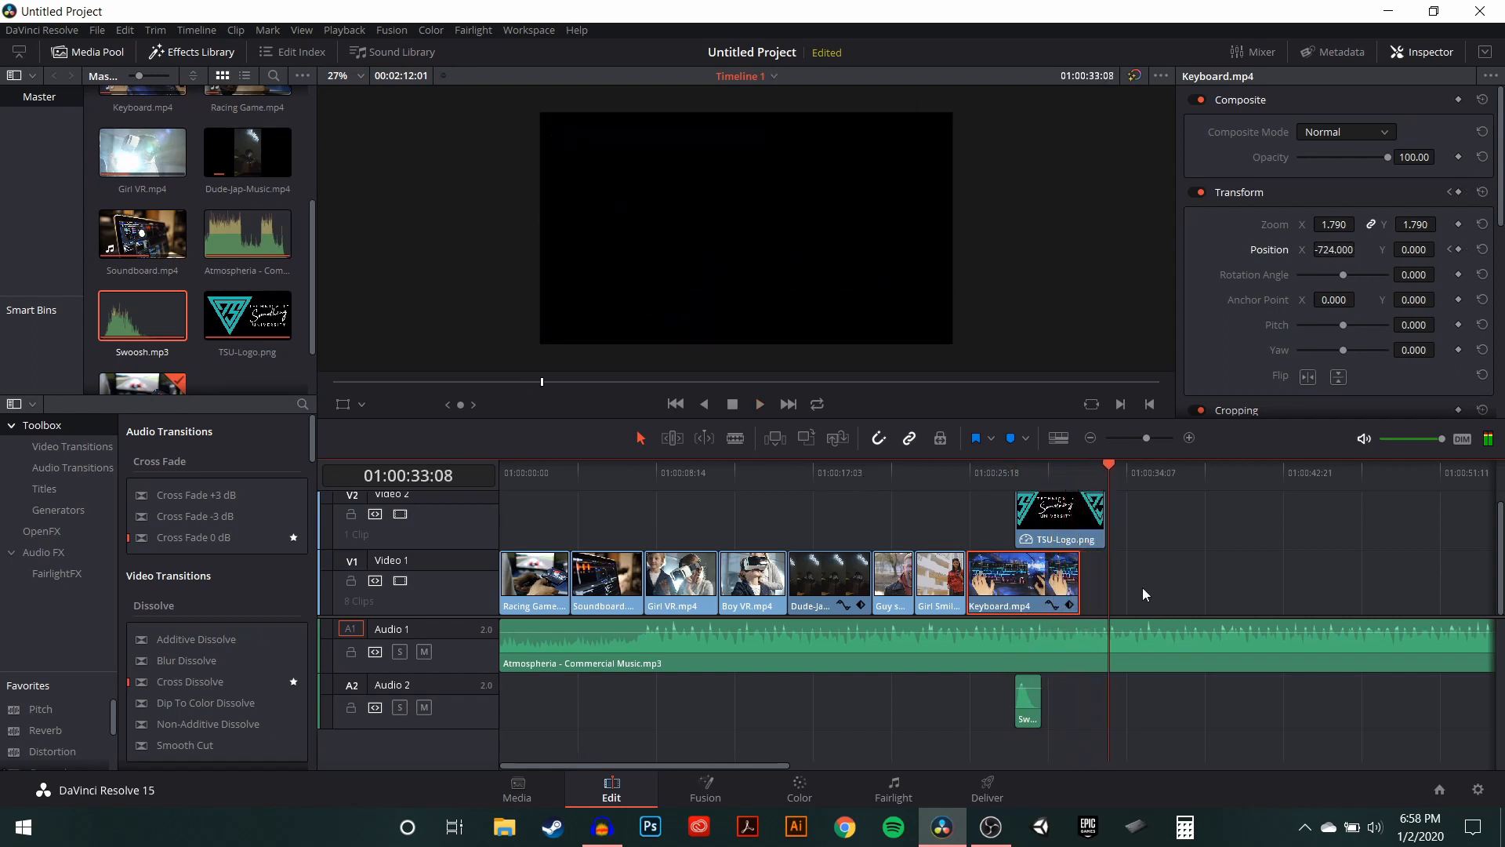
click(1143, 659)
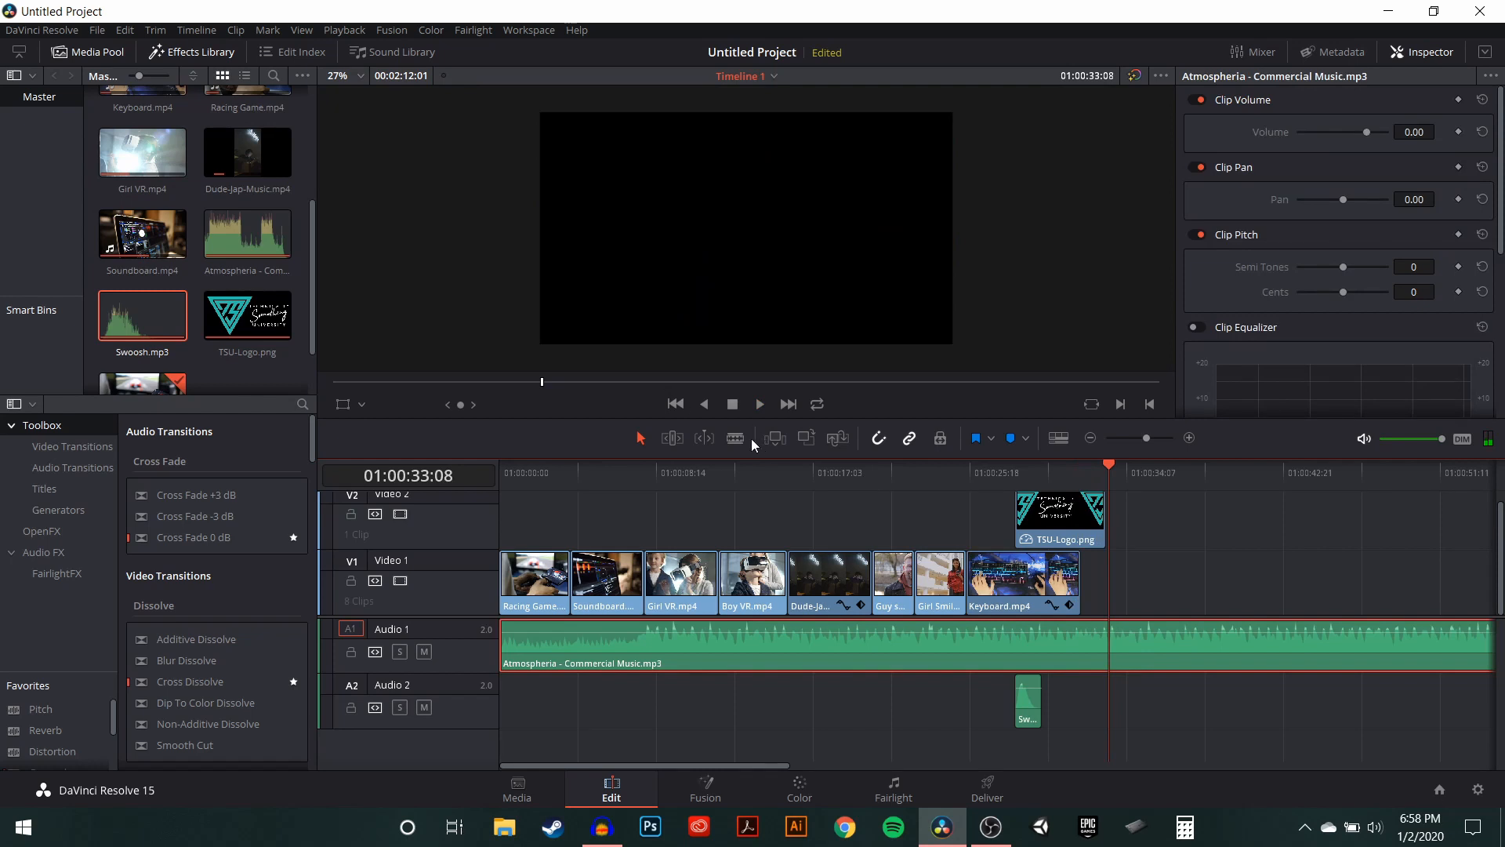
click(1115, 647)
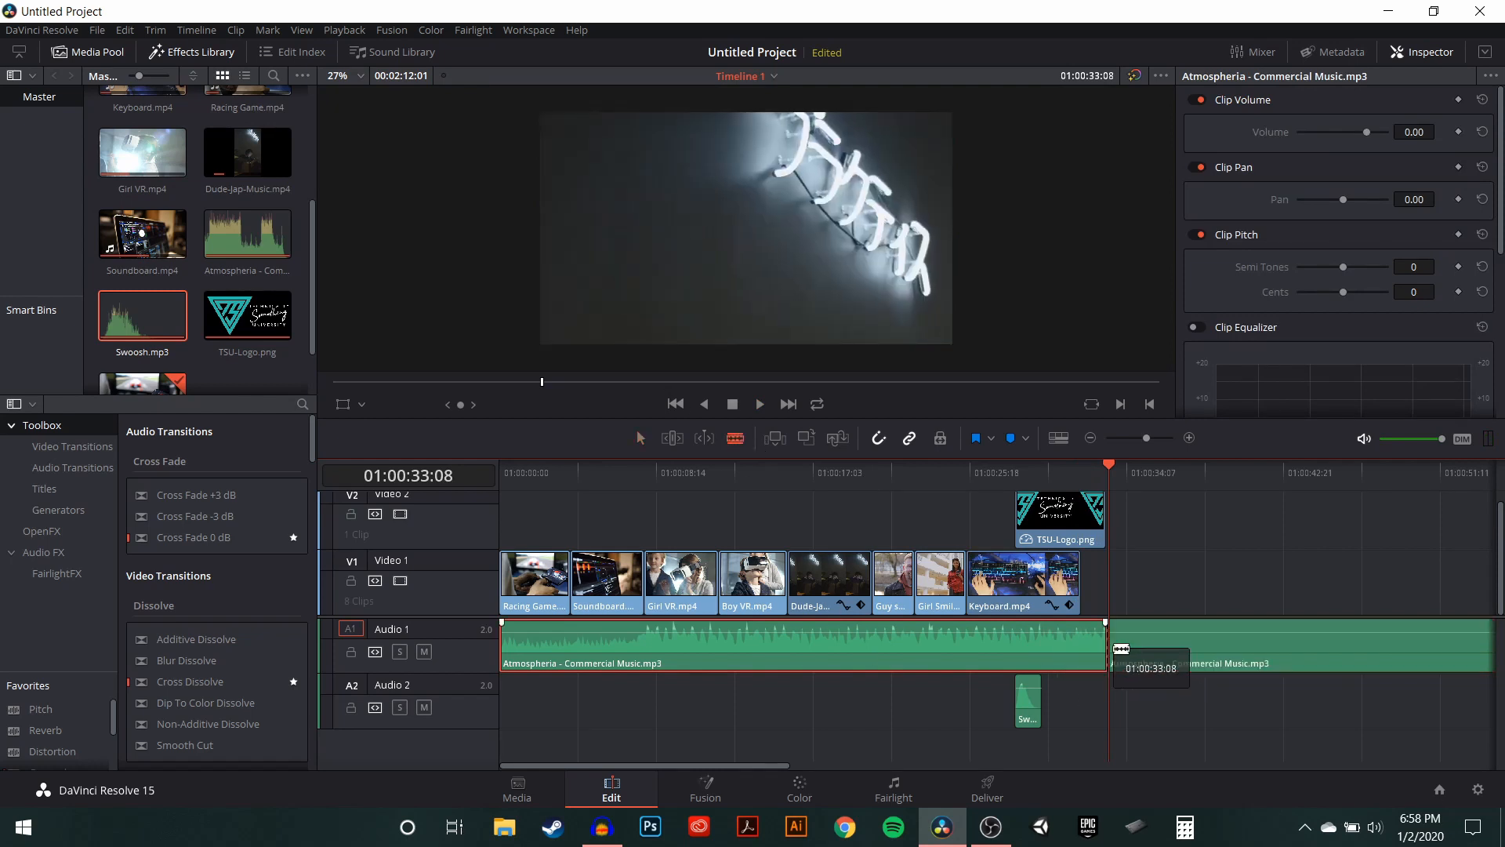
click(1200, 639)
key(Delete)
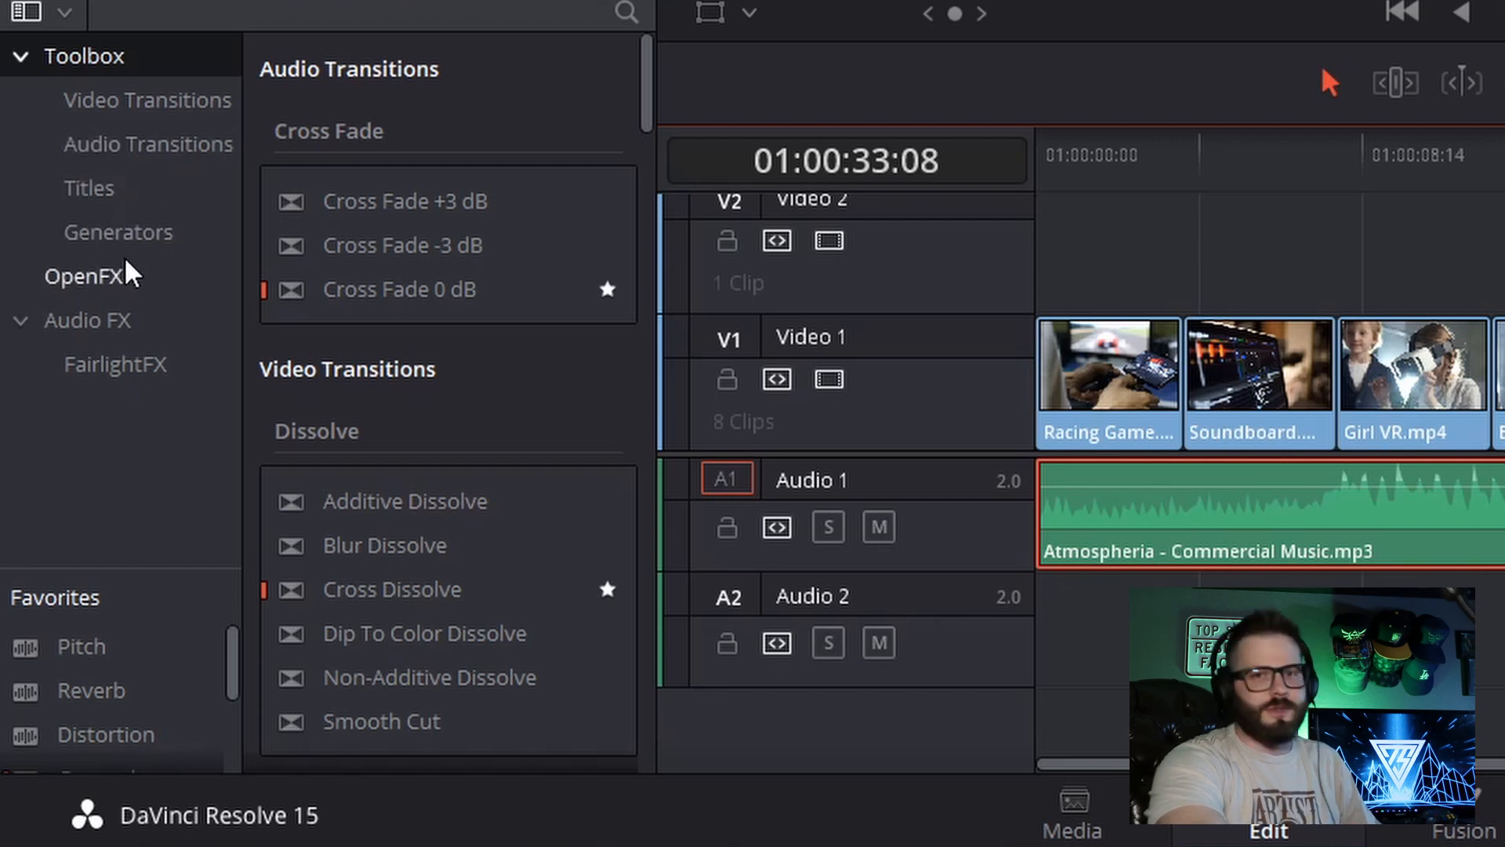
- Roll the edit point between the Racing Game and Soundboard clips slightly later and add a Cross Dissolve there
click(122, 107)
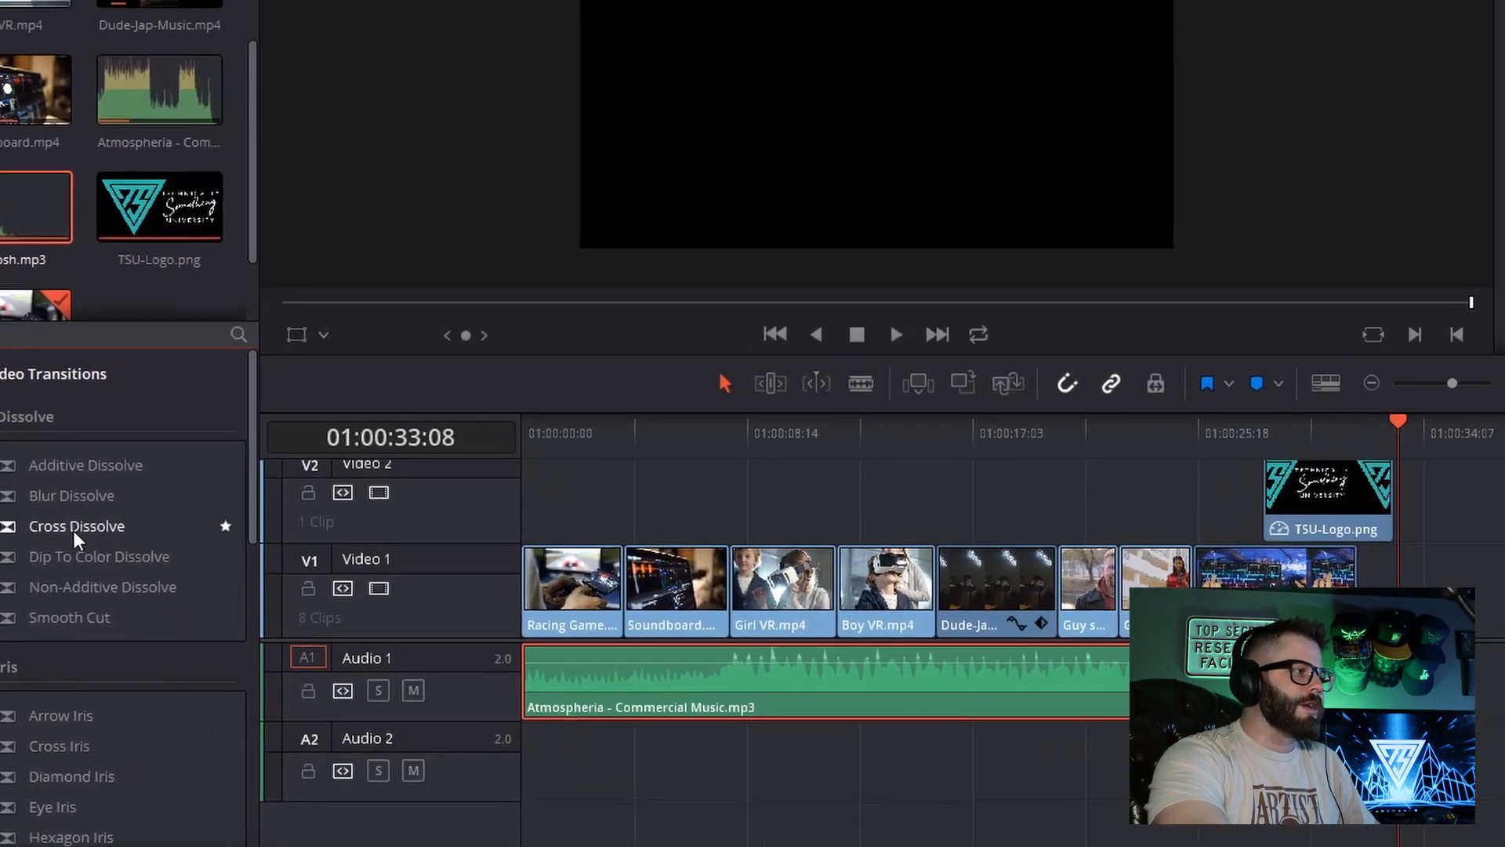
drag(73, 529, 589, 580)
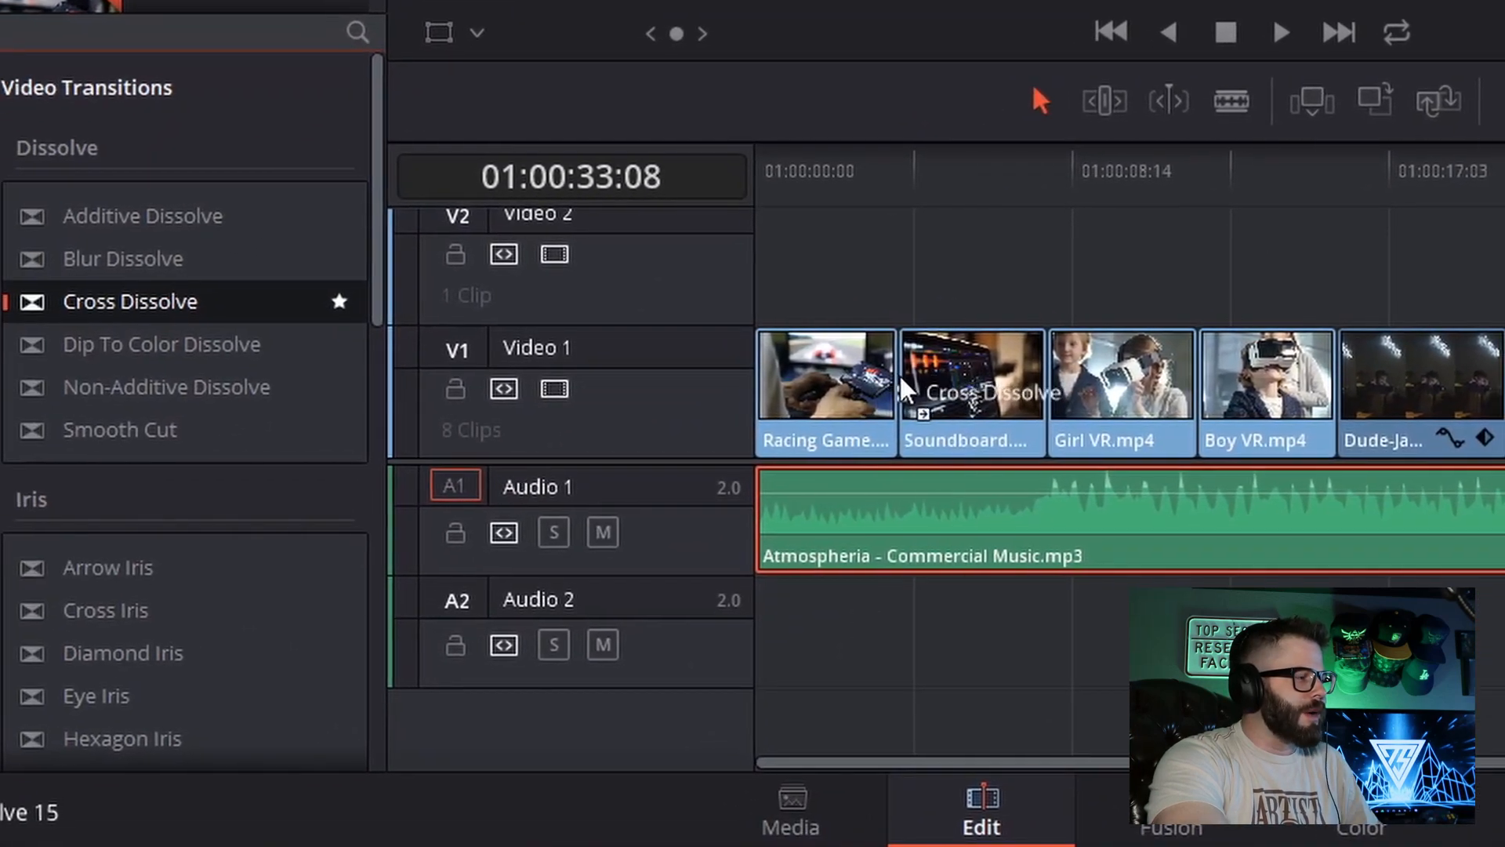
drag(905, 390, 125, 306)
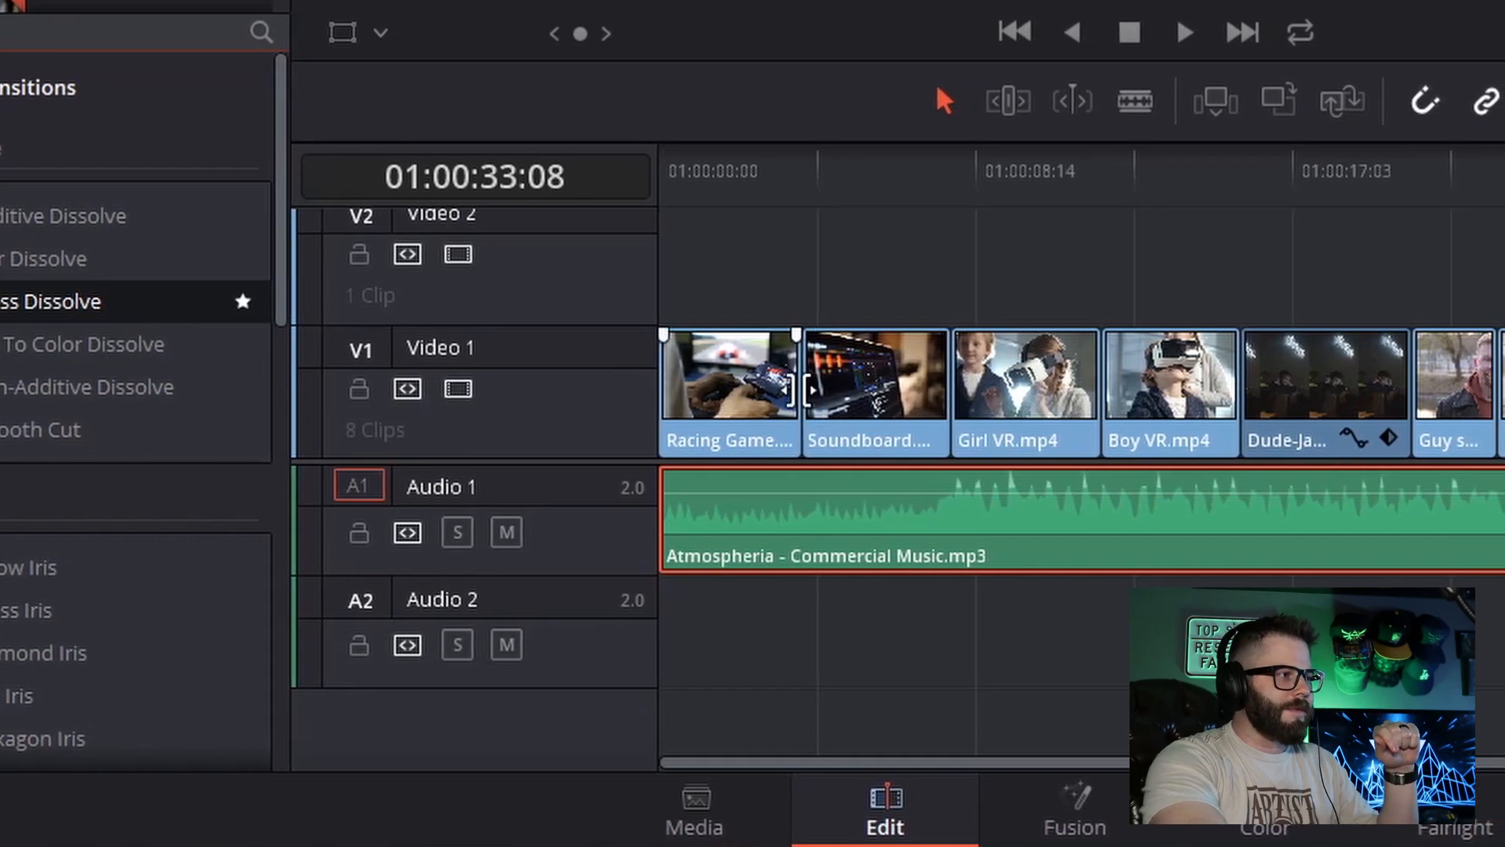
drag(805, 386, 725, 356)
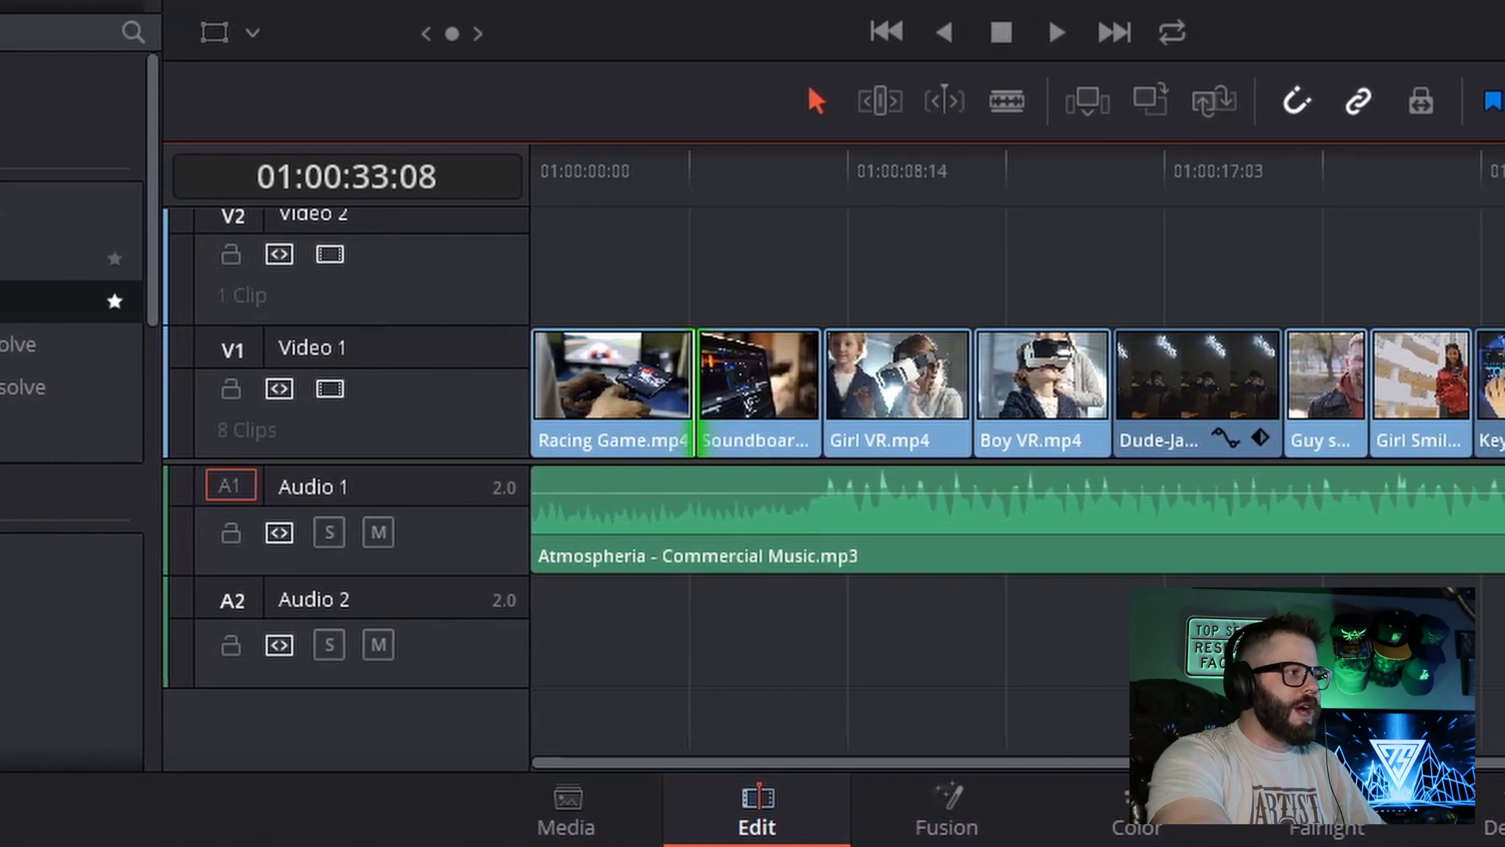
drag(4, 301, 673, 373)
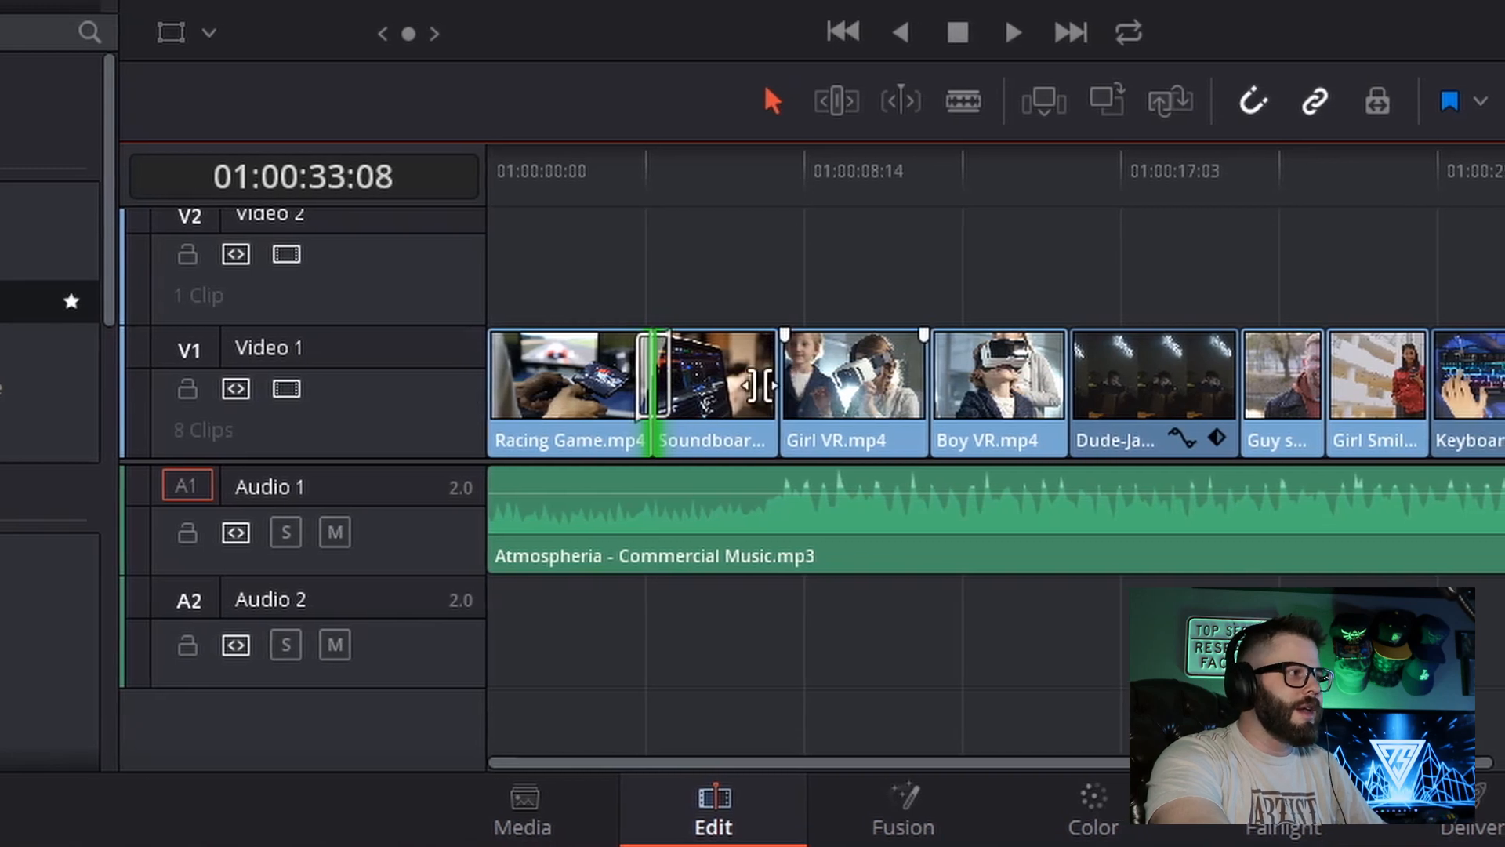
- Roll the cut between the Soundboard and Girl VR clips slightly later and apply a Cross Dissolve to it
drag(31, 462, 780, 387)
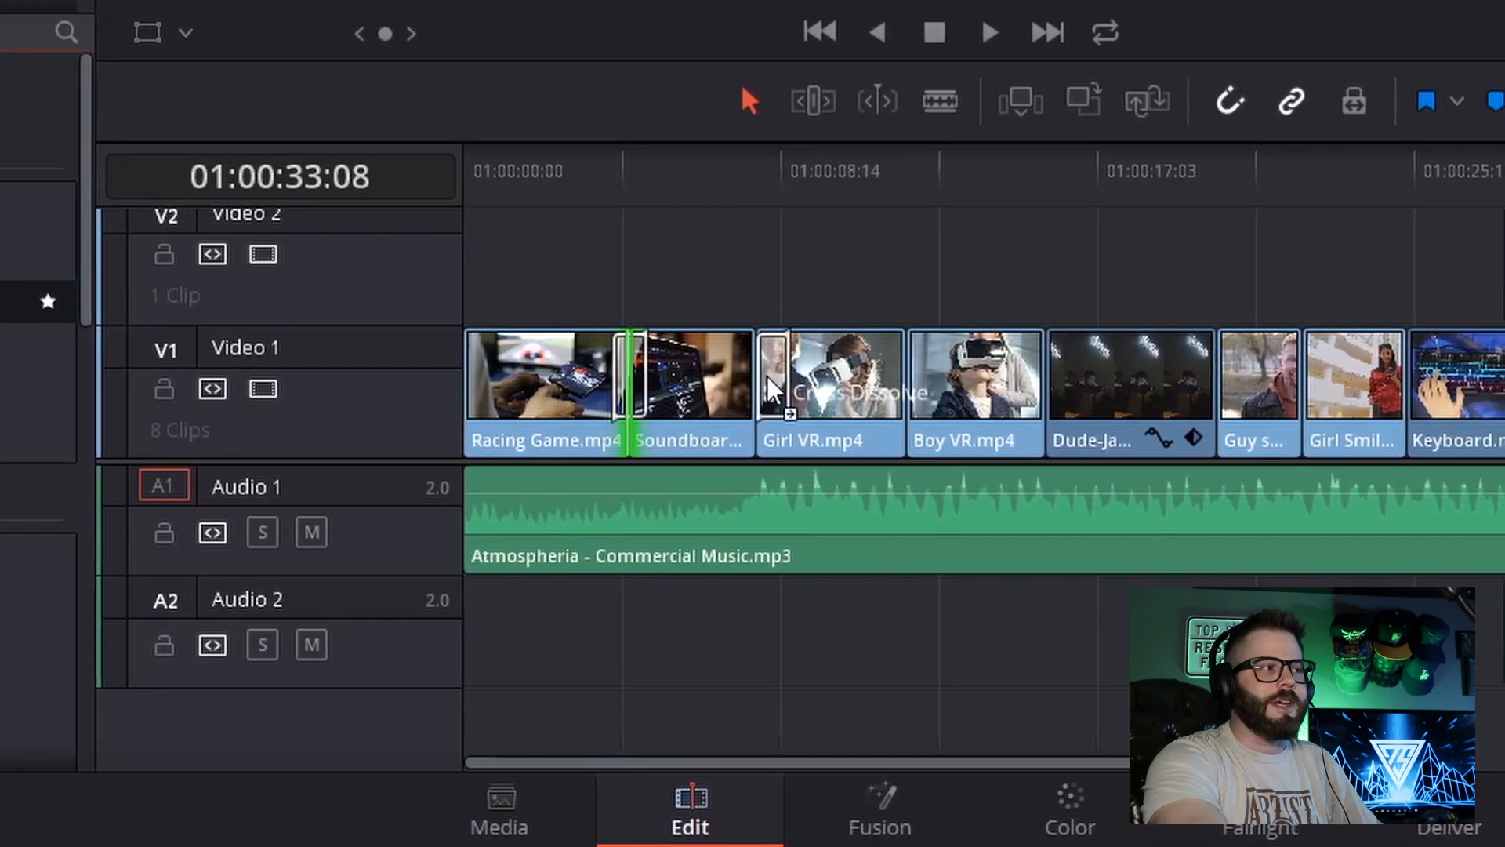
drag(773, 388, 322, 295)
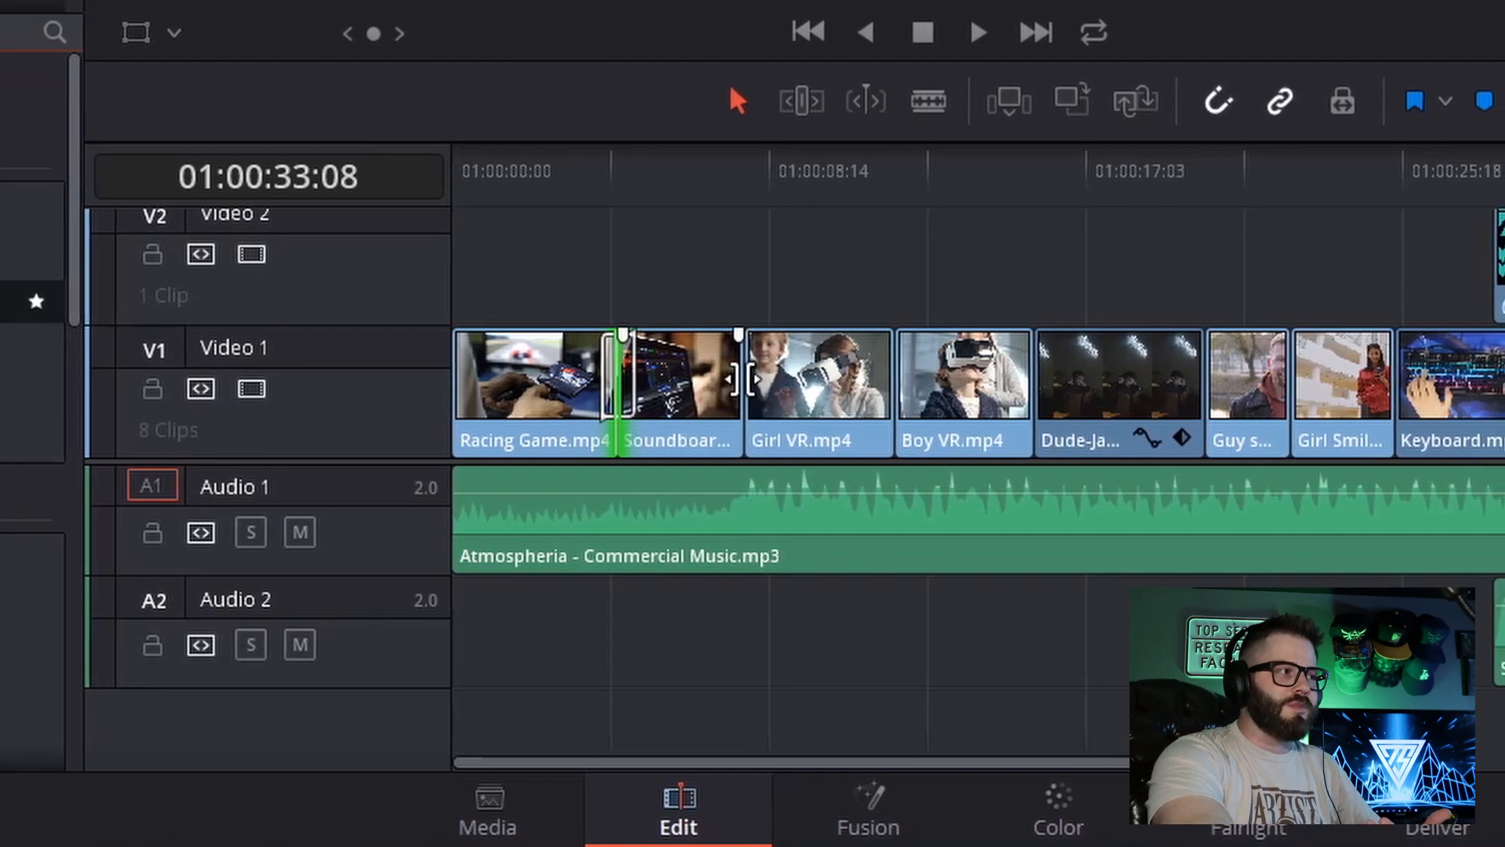
mouse_move(742, 392)
mouse_down()
mouse_move(815, 408)
mouse_move(700, 403)
mouse_move(803, 414)
mouse_move(729, 376)
mouse_move(470, 475)
mouse_move(727, 375)
mouse_up()
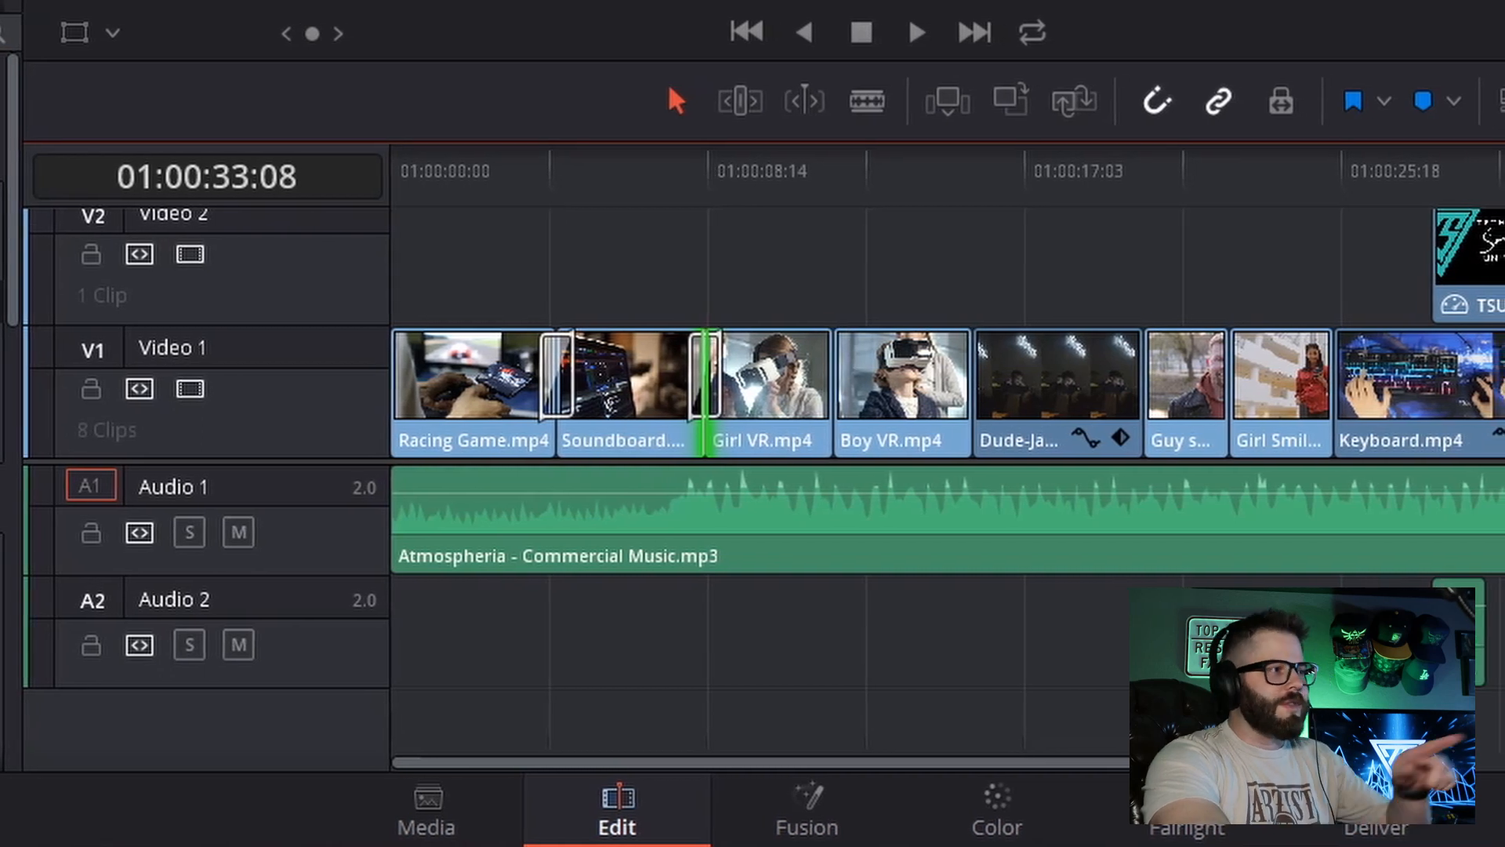
- Roll the Girl VR to Boy VR cut slightly later and add default transitions there and between Boy VR and Dude-Jap-Music
drag(819, 374, 835, 377)
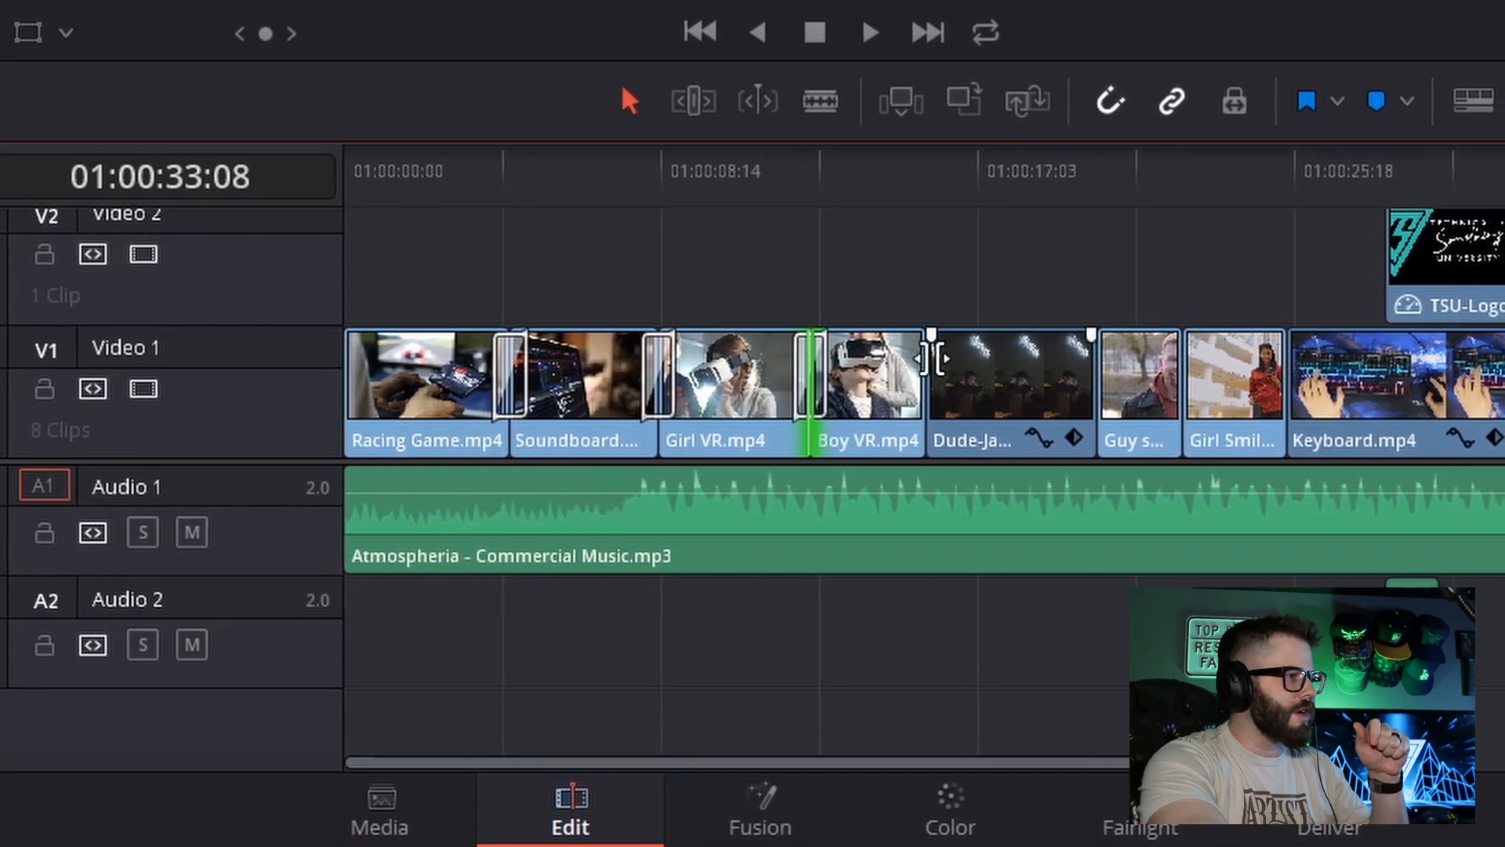
drag(929, 377, 876, 384)
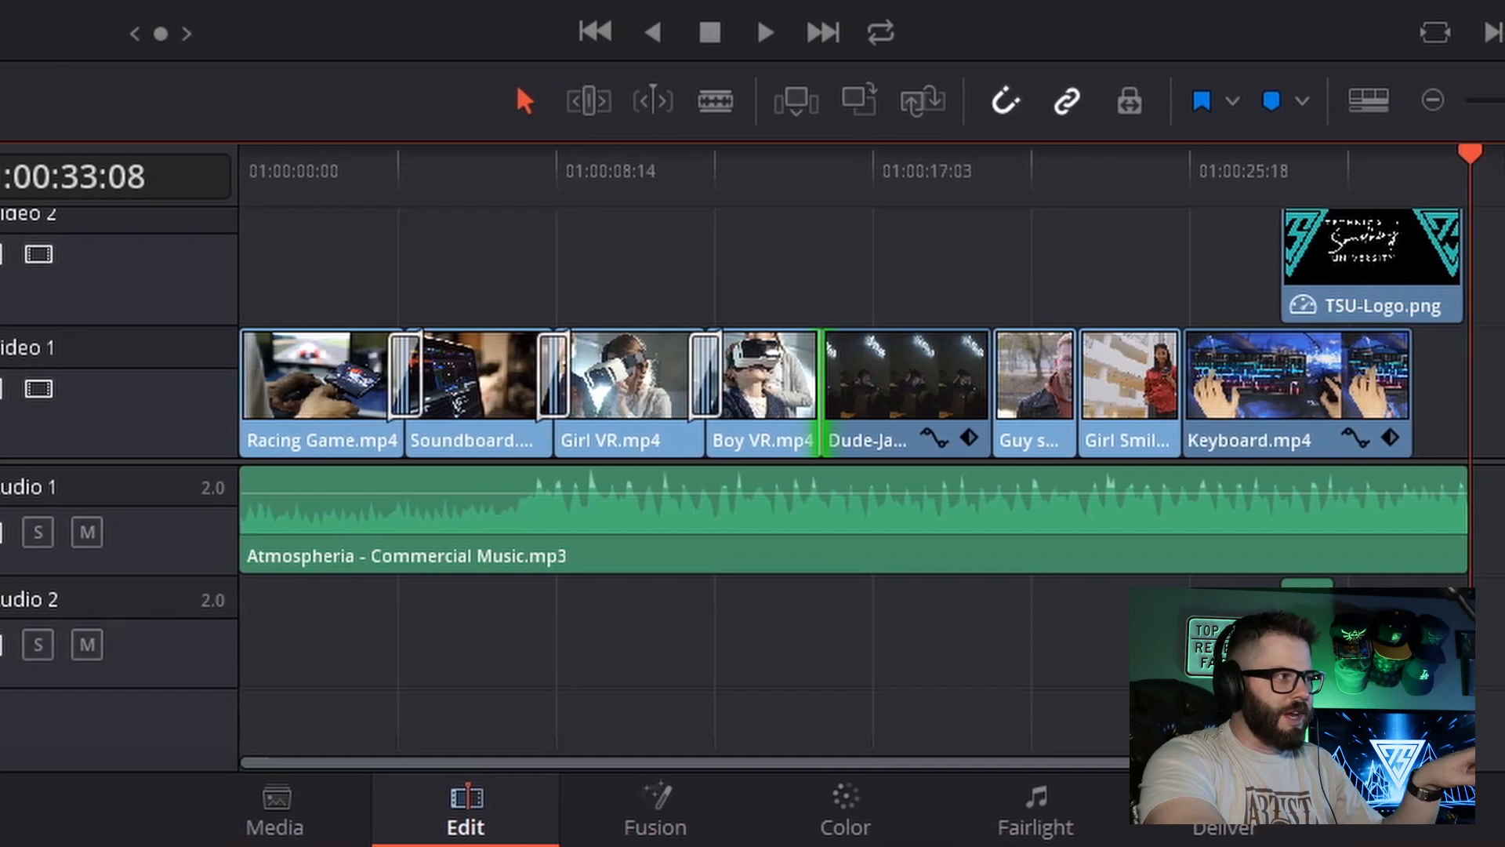
key(ctrl+t)
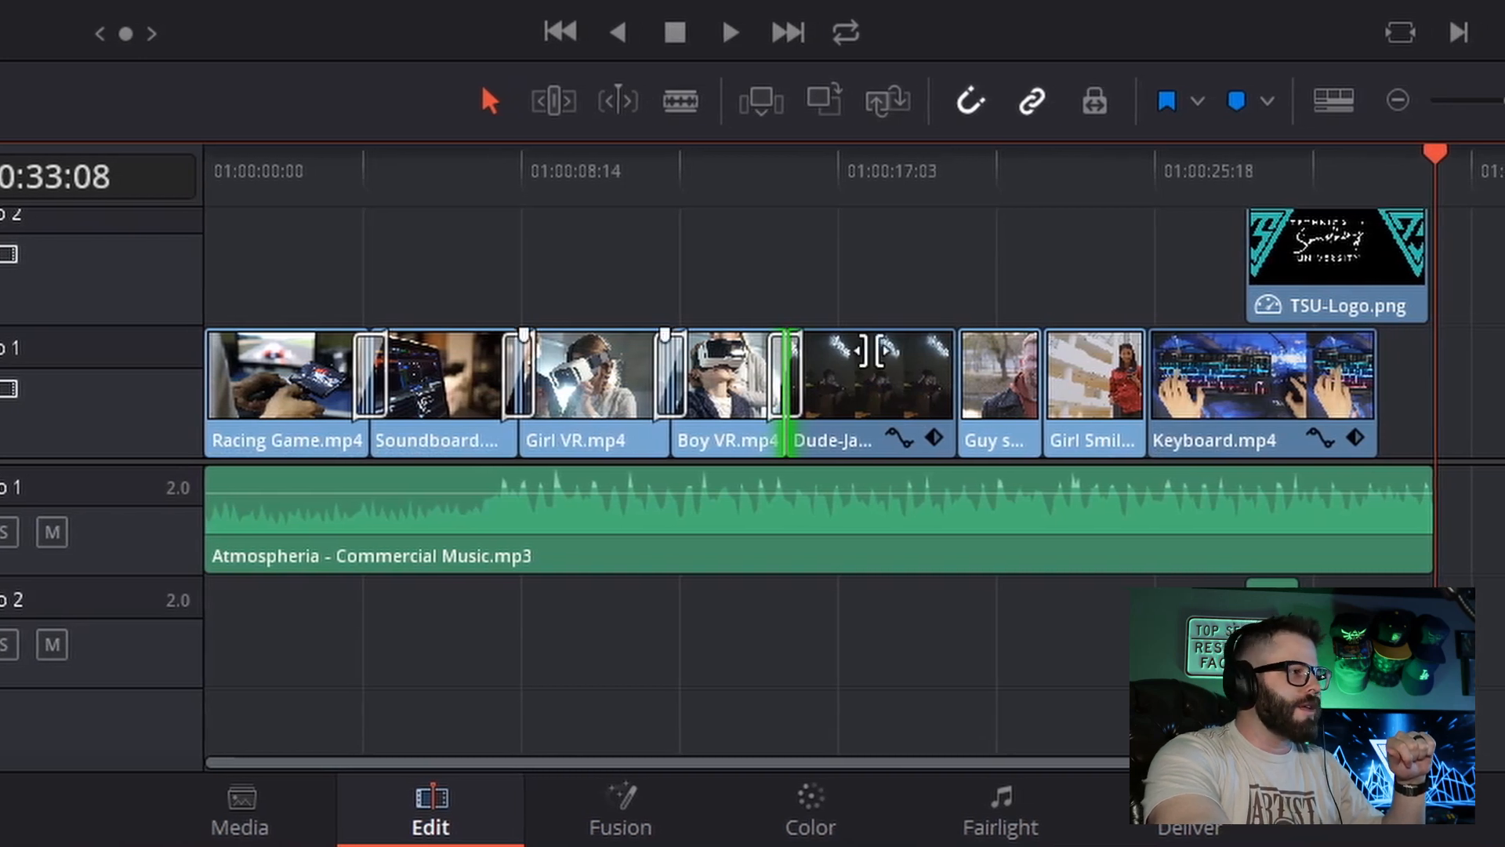
- Roll the cut between Dude-Jap-Music and Guy Smiling slightly later and add the default transition to it
click(963, 382)
drag(955, 382, 972, 383)
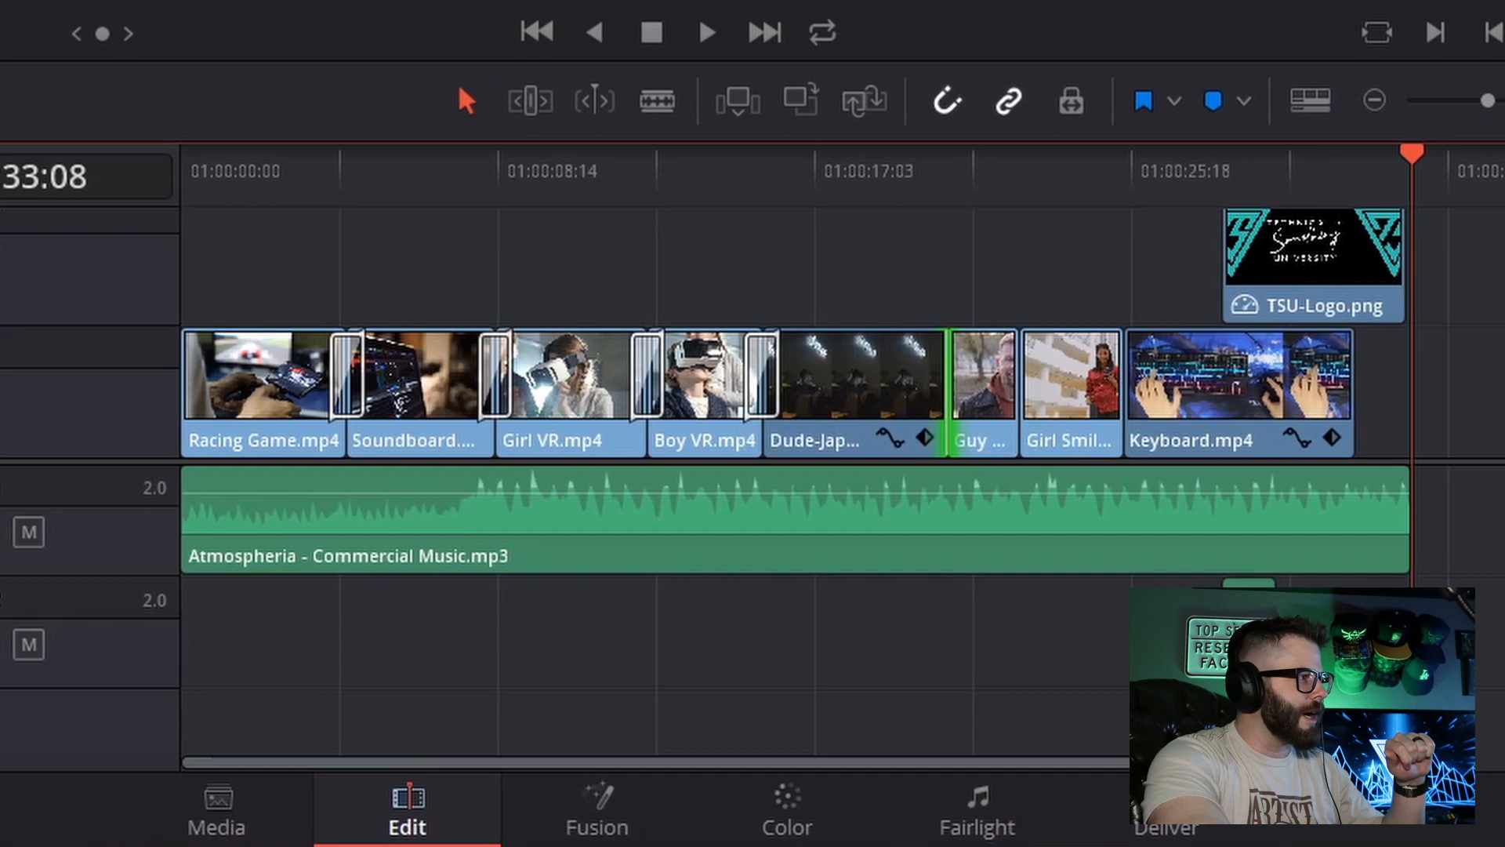
key(ctrl+t)
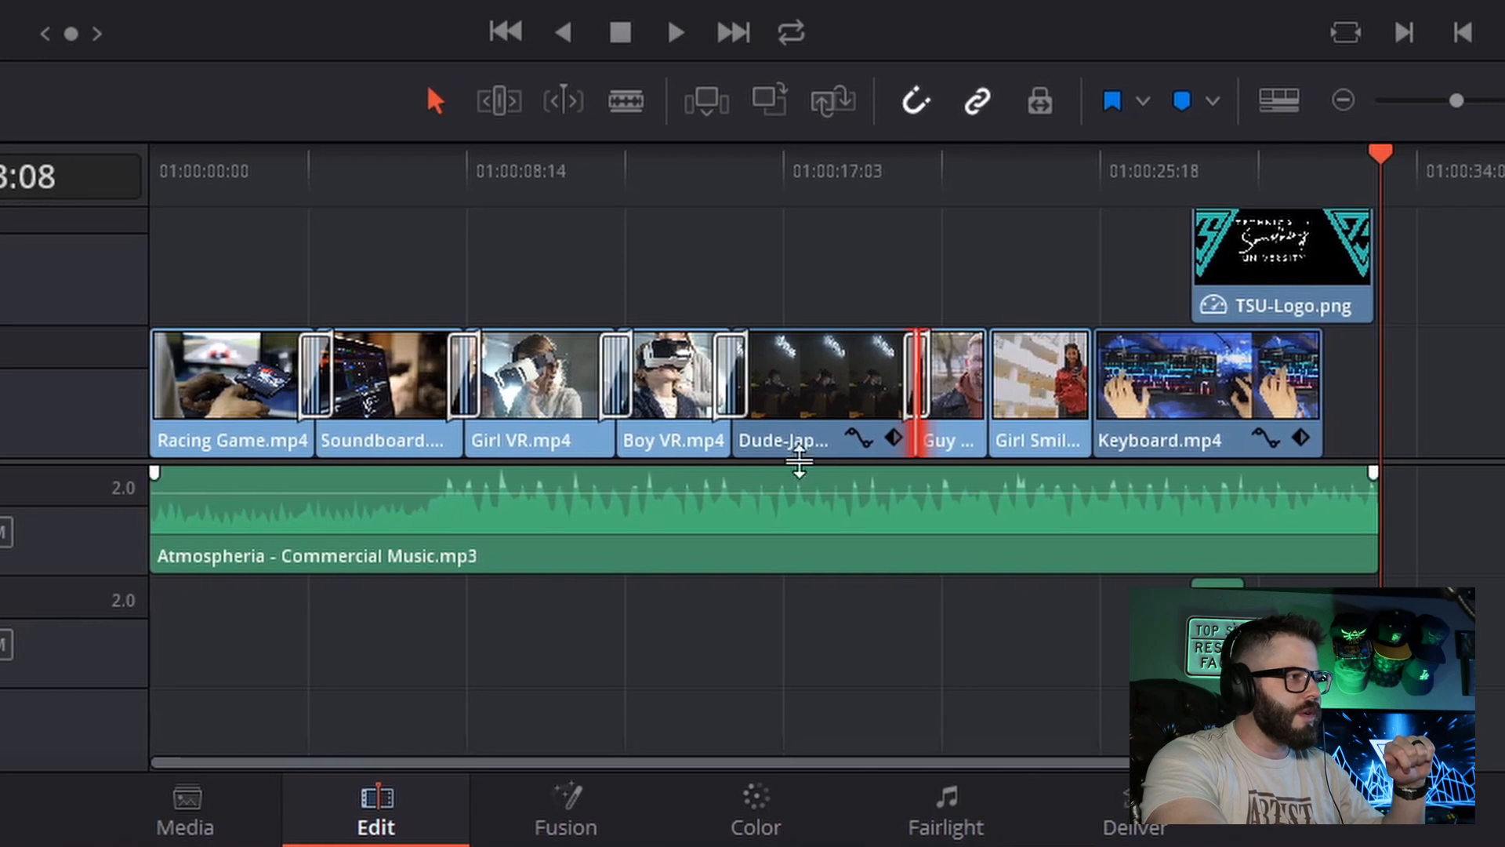
- Roll the cuts before and after the Girl Smiling clip slightly later and add a Cross Dissolve at each
drag(1002, 381, 1013, 382)
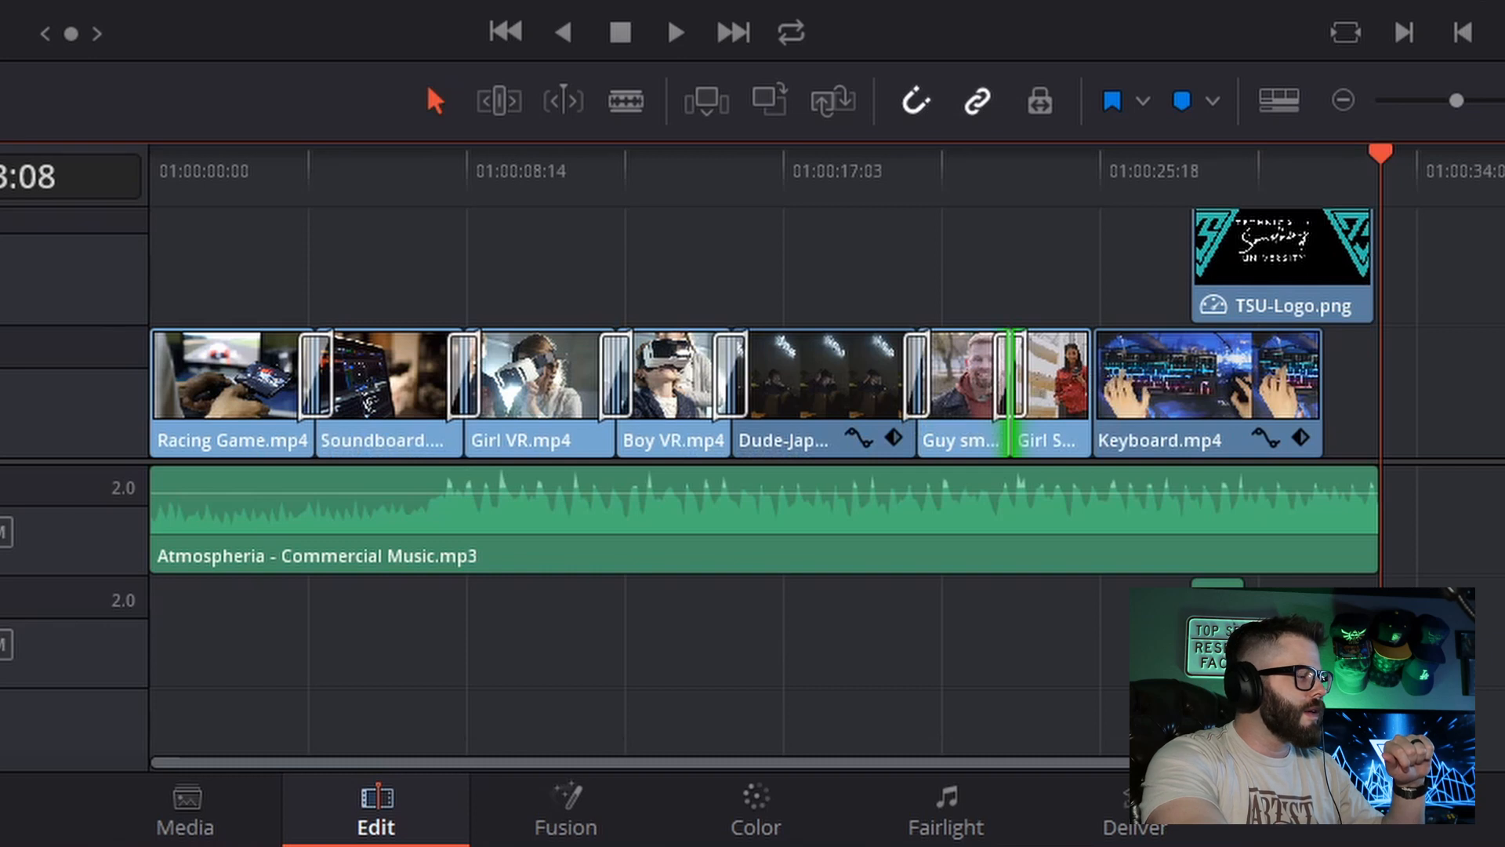
drag(141, 524, 2, 121)
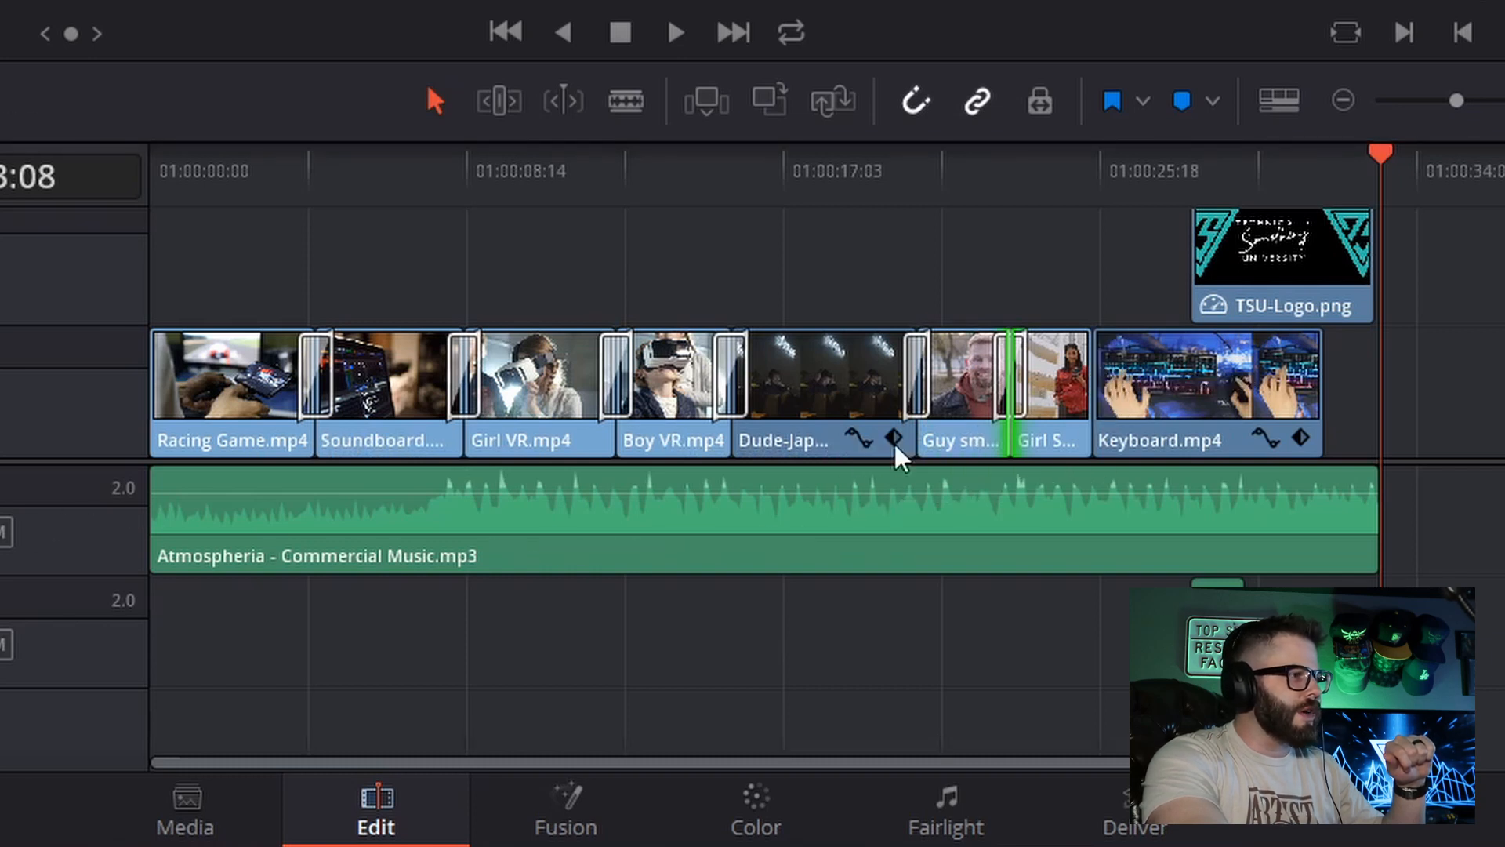
drag(1096, 382, 1123, 384)
drag(1, 122, 1112, 355)
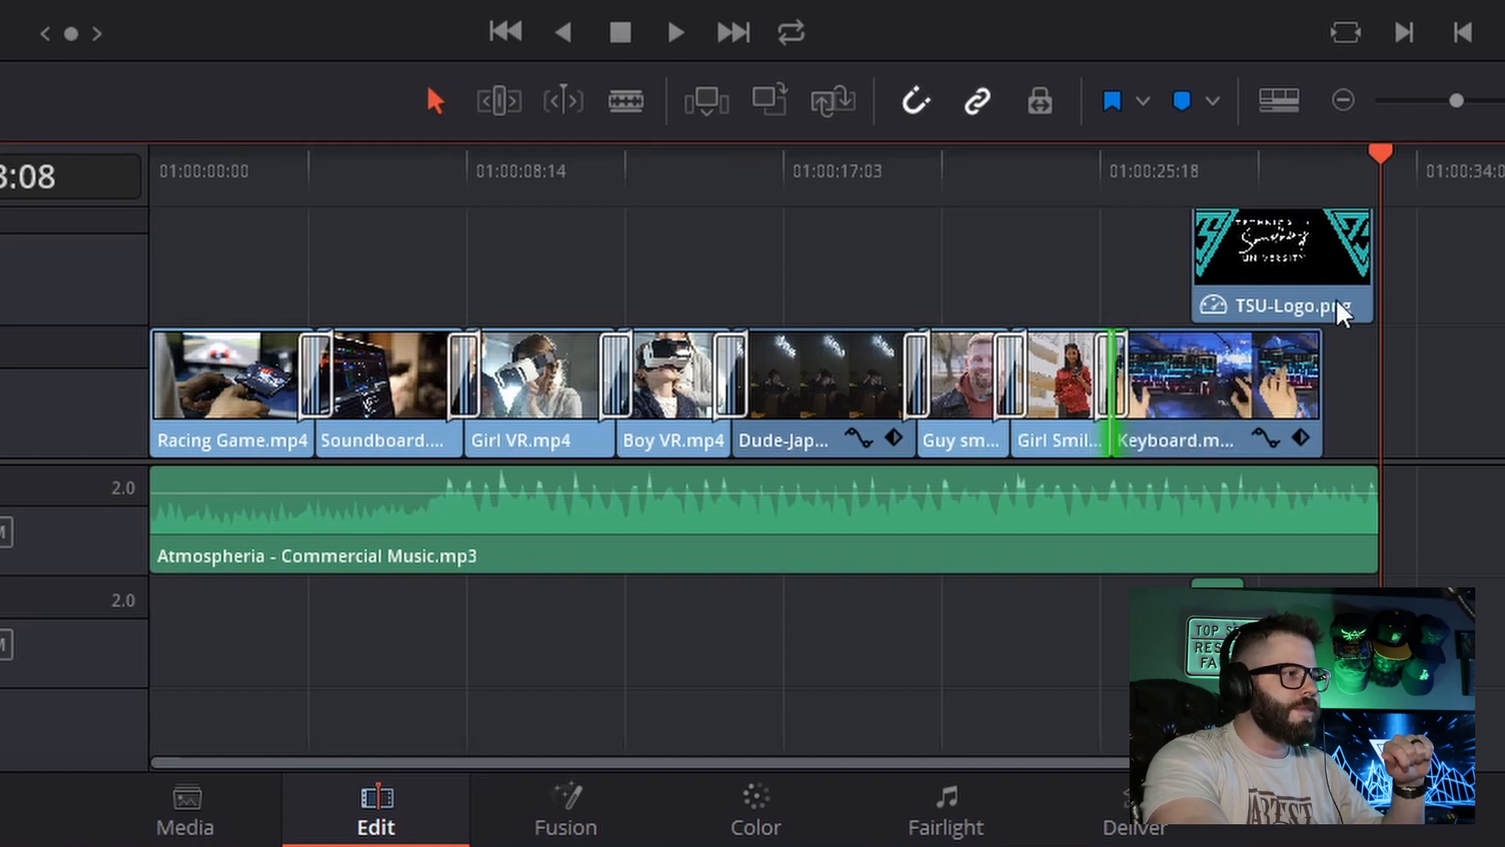
- Add Blur Dissolve transitions to the start and end of the TSU-Logo clip and to the end of the Keyboard clip
click(1290, 257)
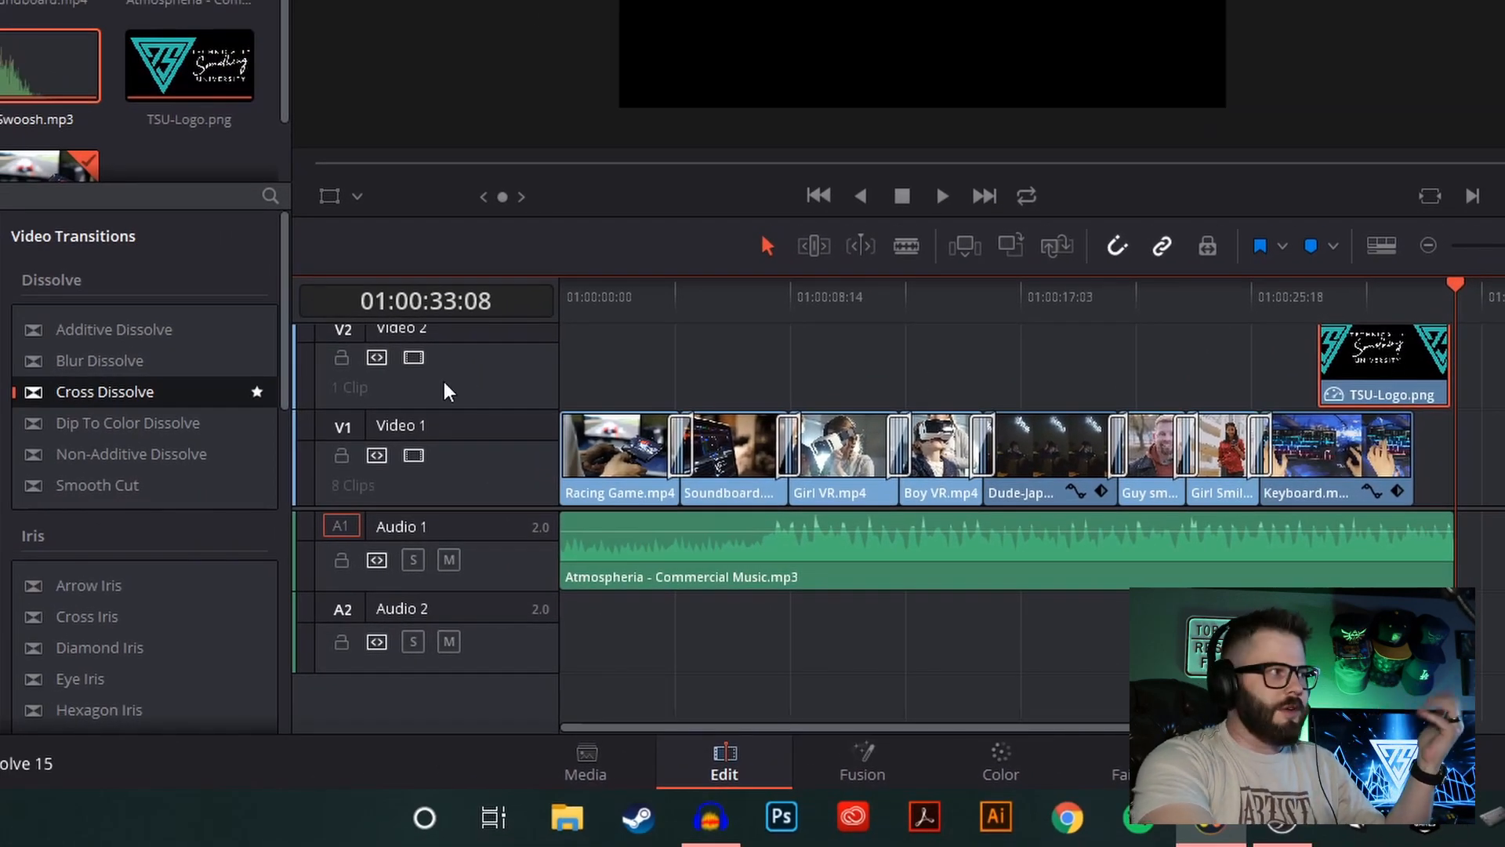
drag(87, 369, 1347, 368)
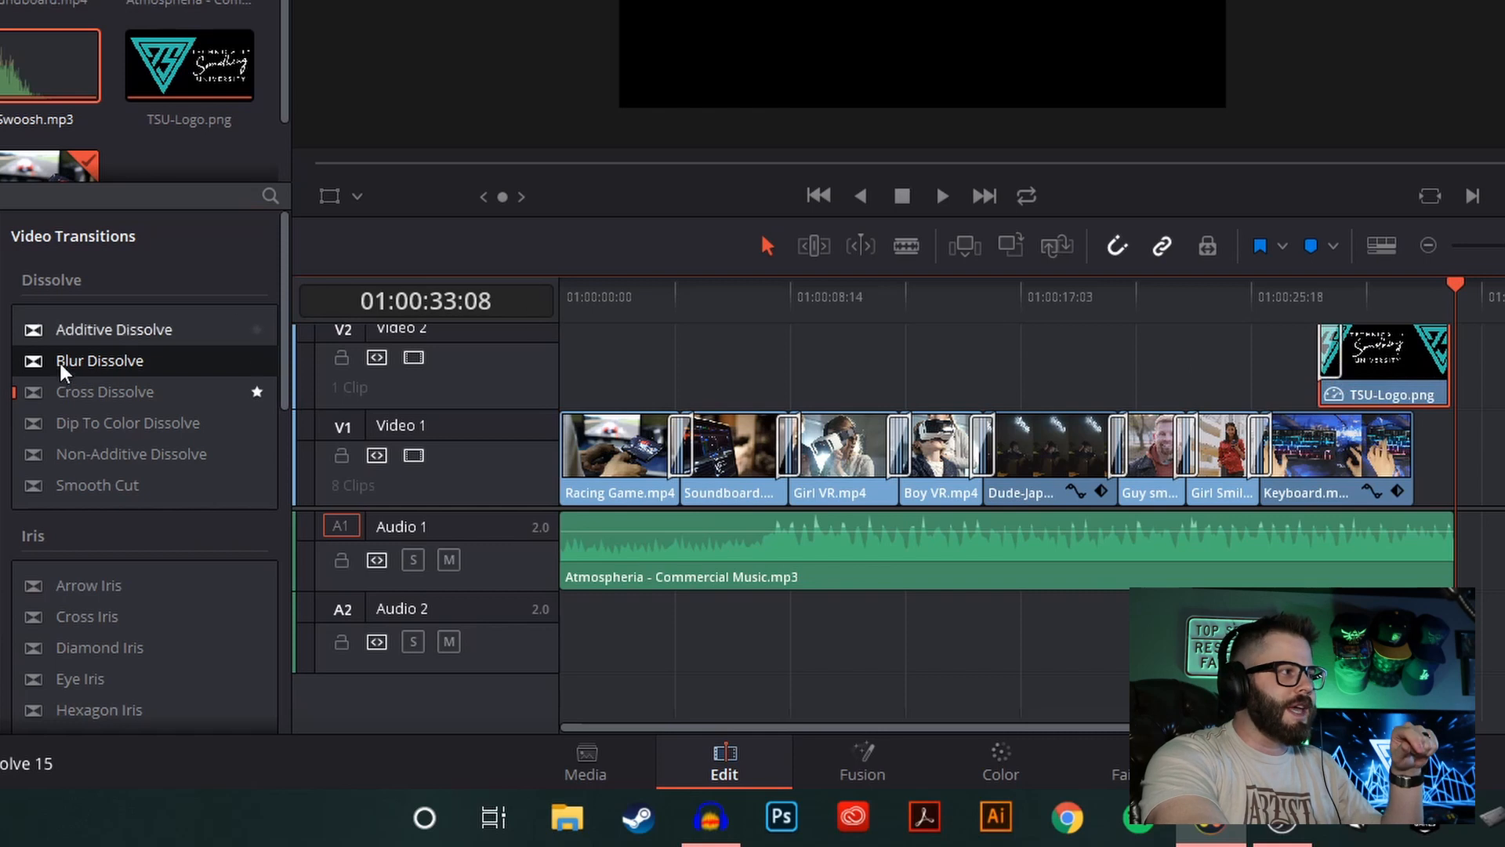
drag(62, 368, 1435, 369)
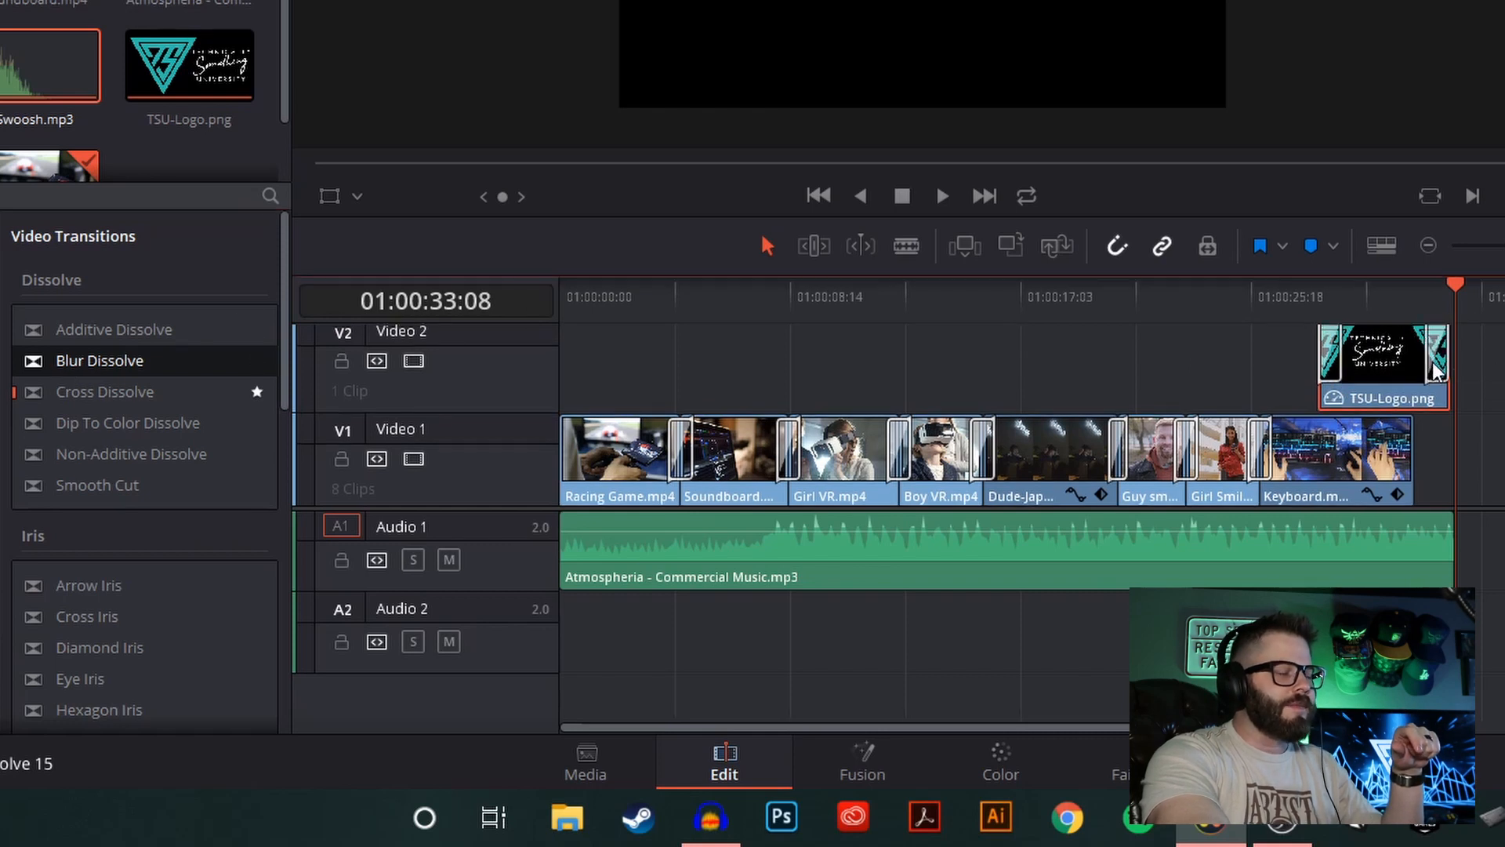
drag(114, 360, 1390, 454)
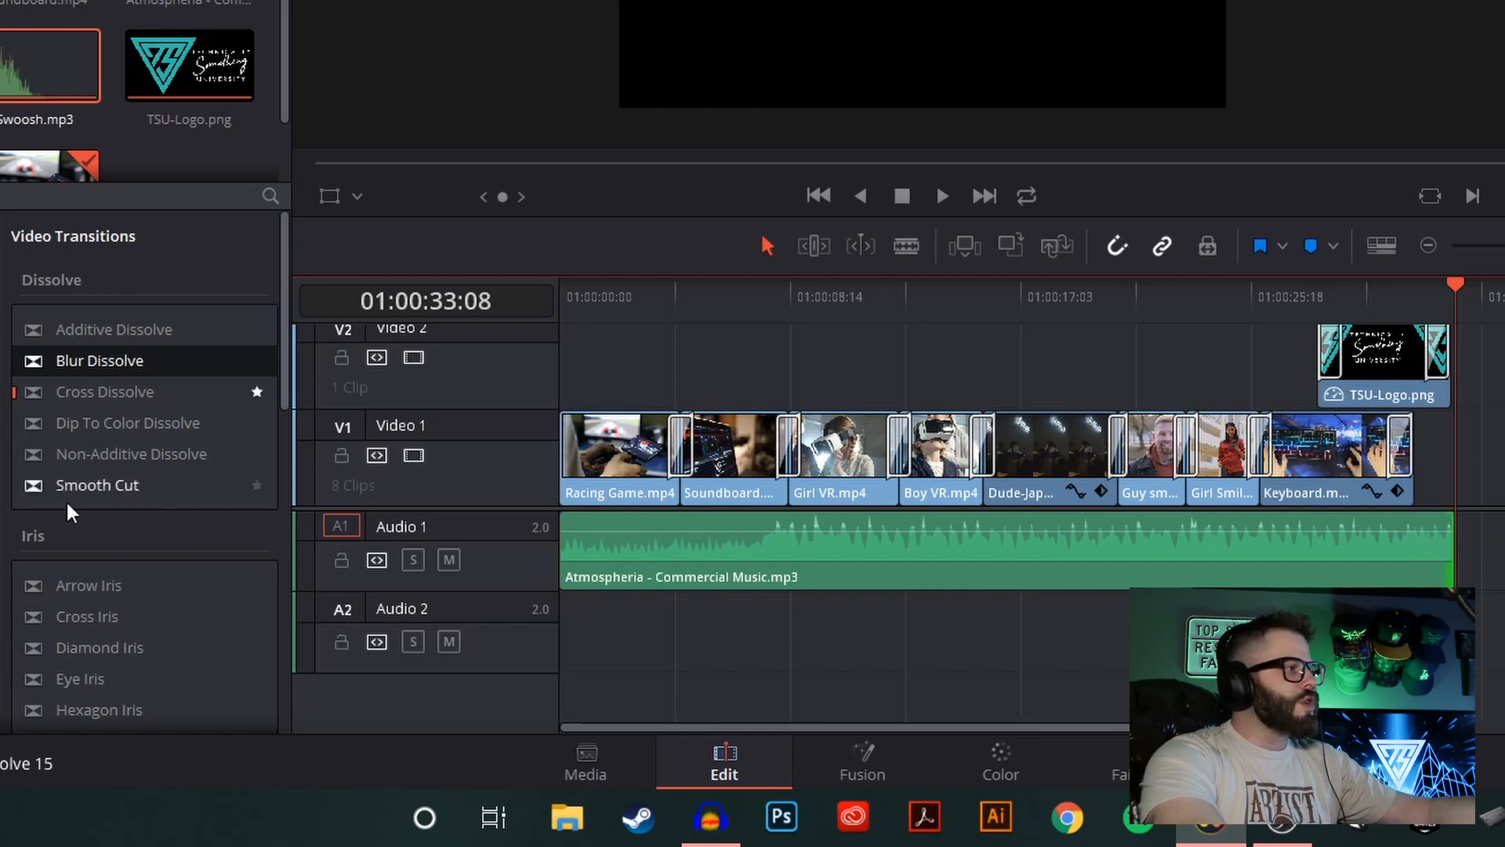
- Add a short fade-out at the end of the Atmospheria music clip and a short fade-in at its start
click(1, 284)
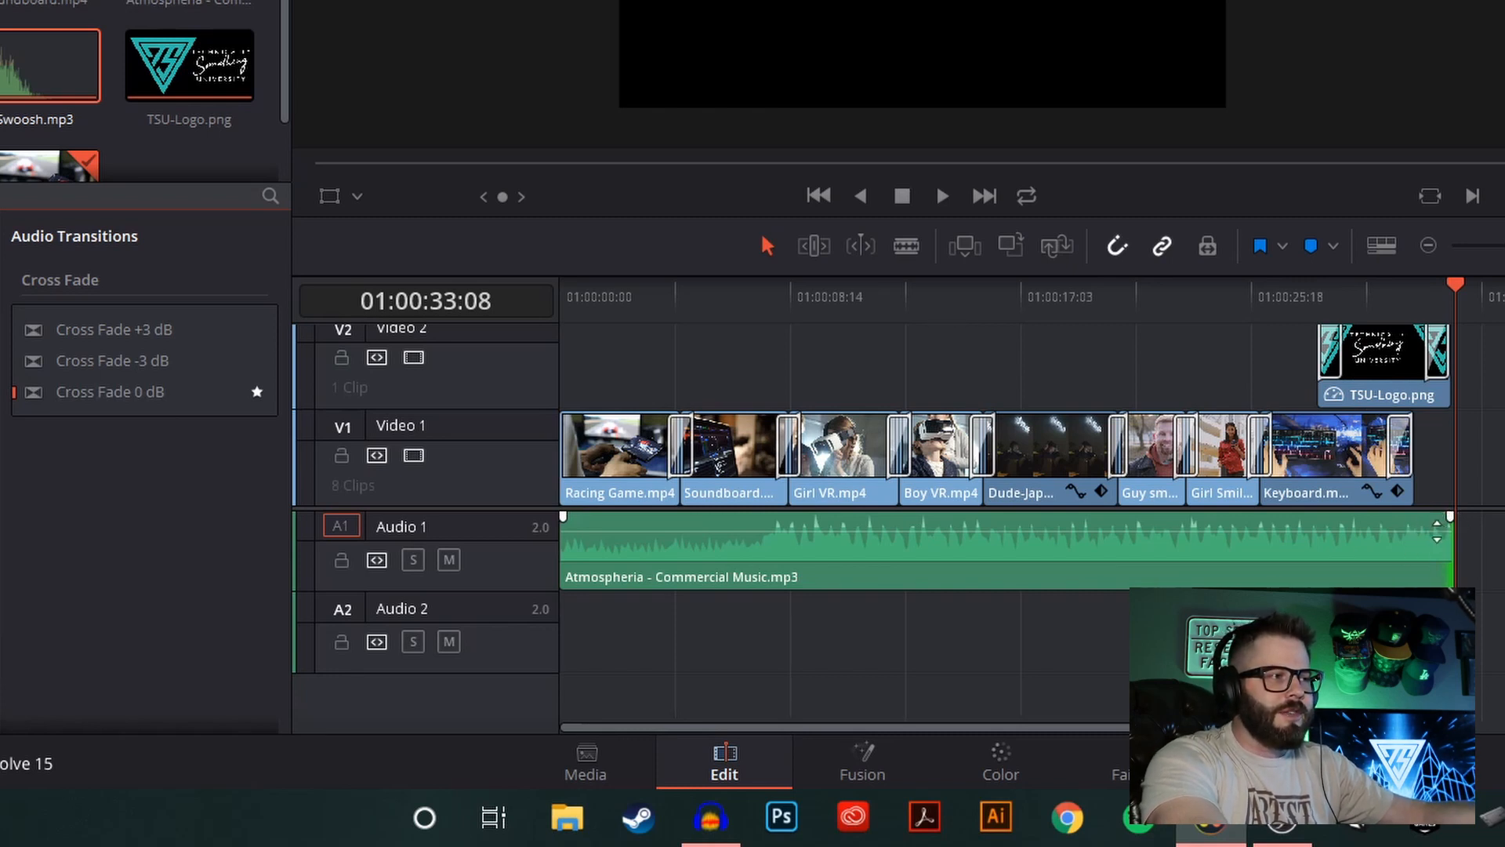
drag(1449, 516, 1416, 519)
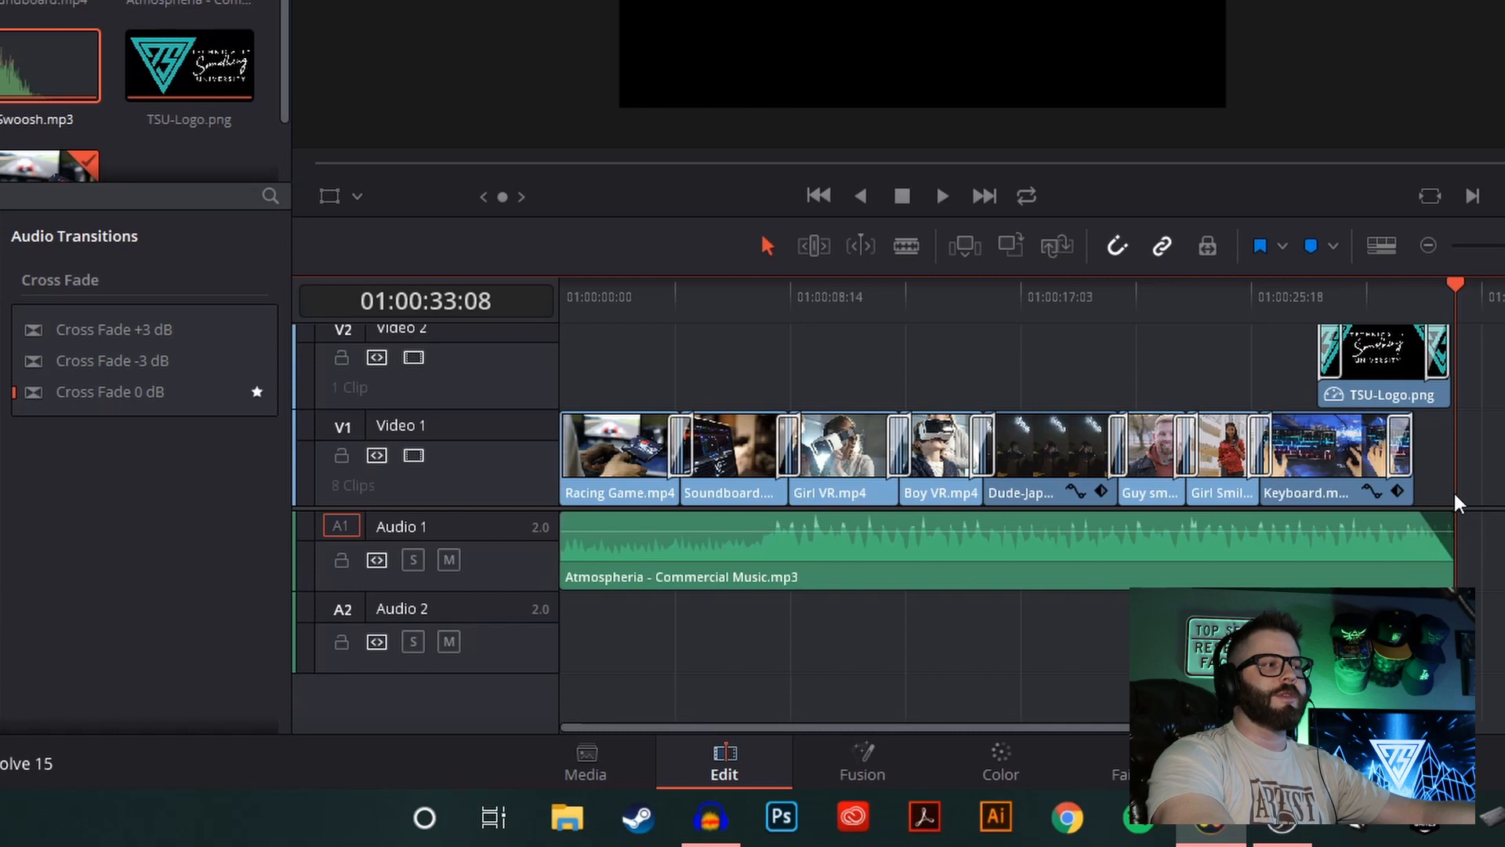
mouse_move(1383, 558)
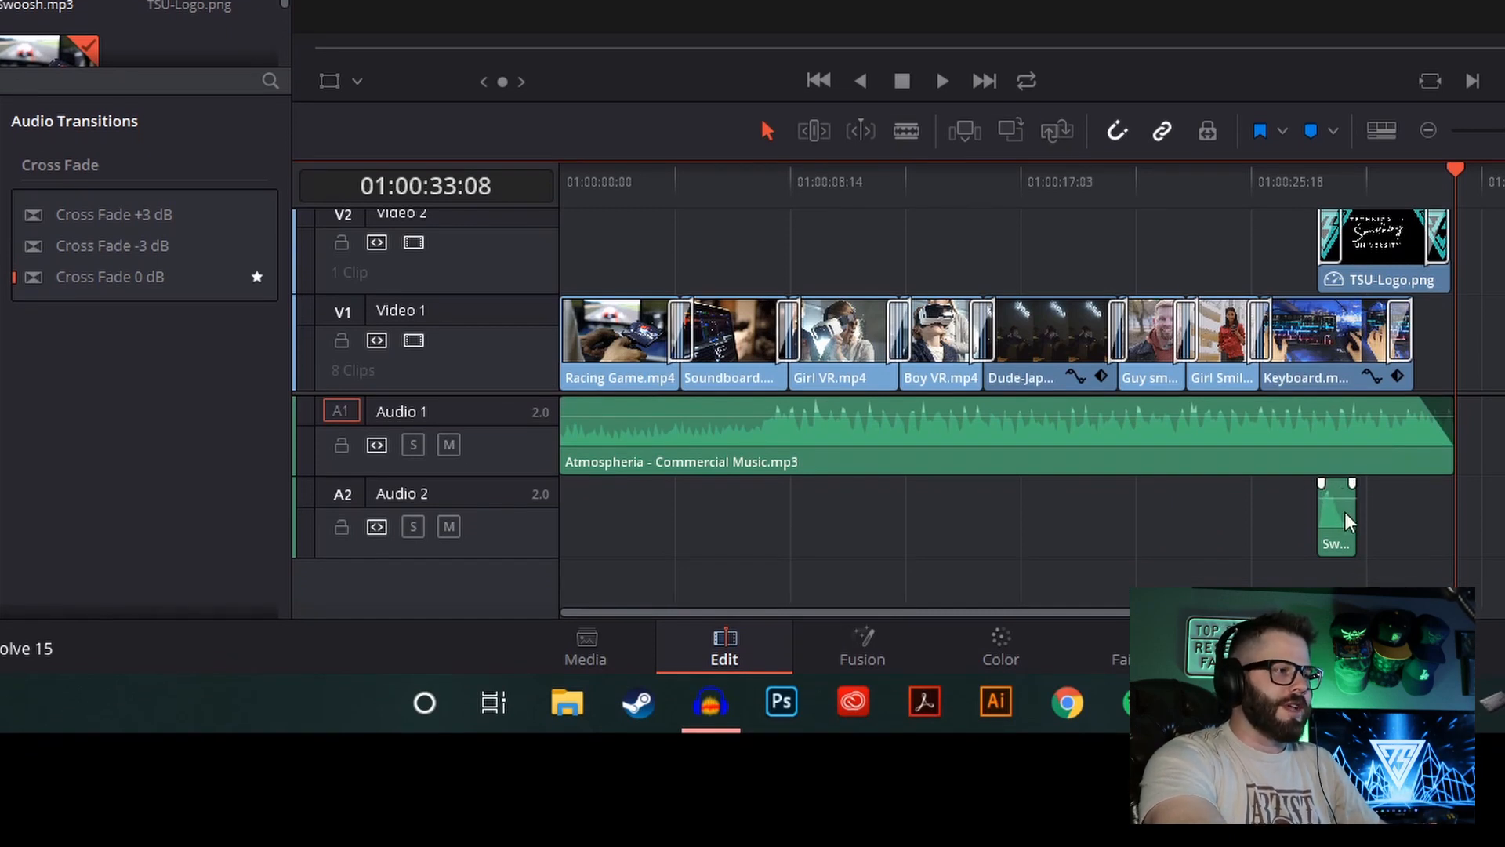
mouse_move(1339, 493)
mouse_down()
mouse_move(1339, 550)
mouse_move(1342, 483)
mouse_move(1342, 507)
mouse_up()
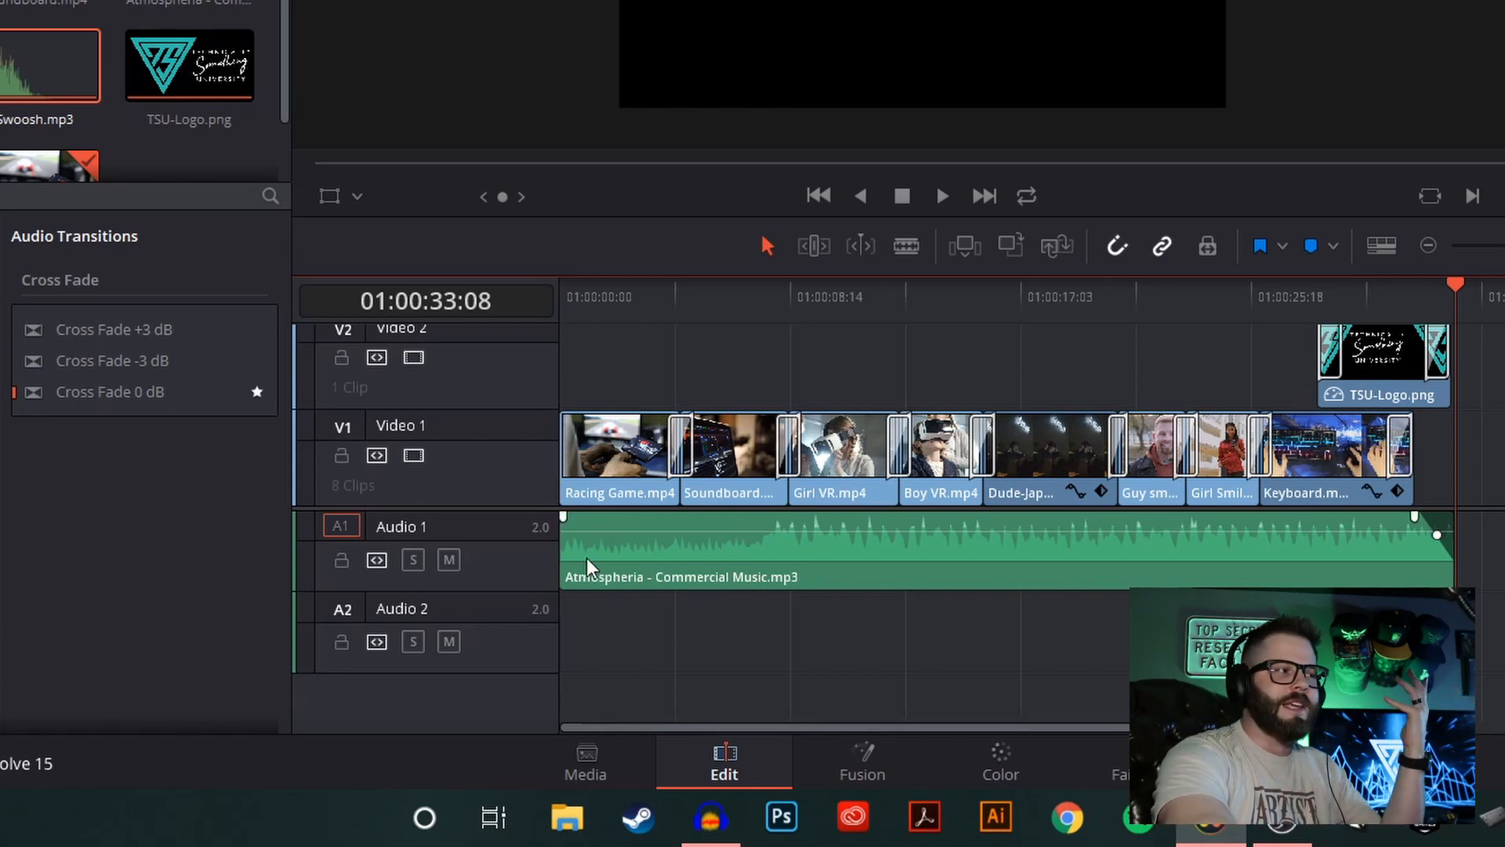
drag(563, 517, 584, 511)
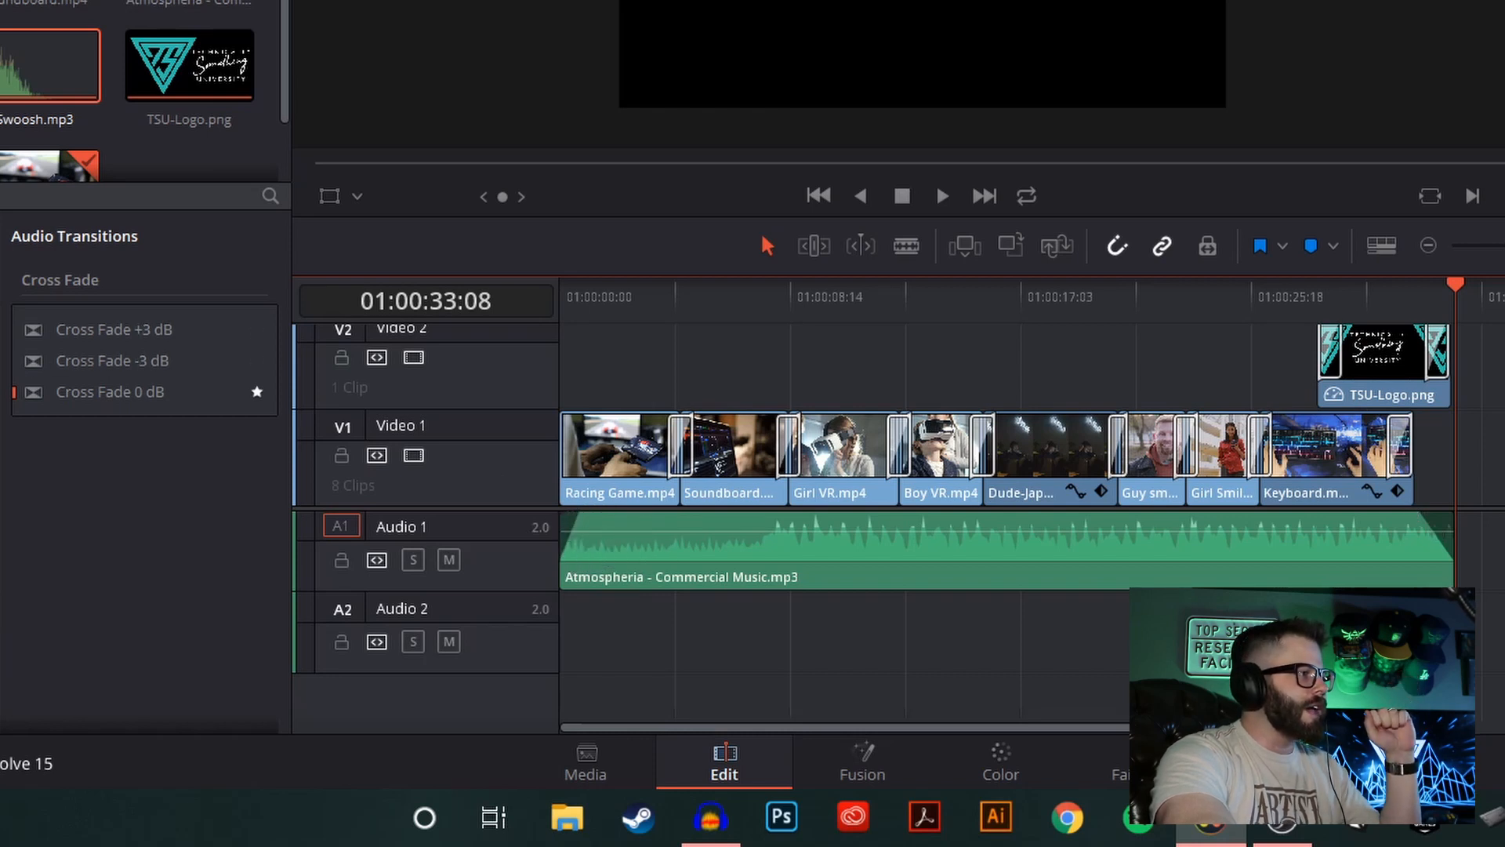
- Add a Blur Dissolve to the start of the Racing Game clip and return the playhead to the timeline's beginning
click(1, 265)
drag(105, 368, 590, 453)
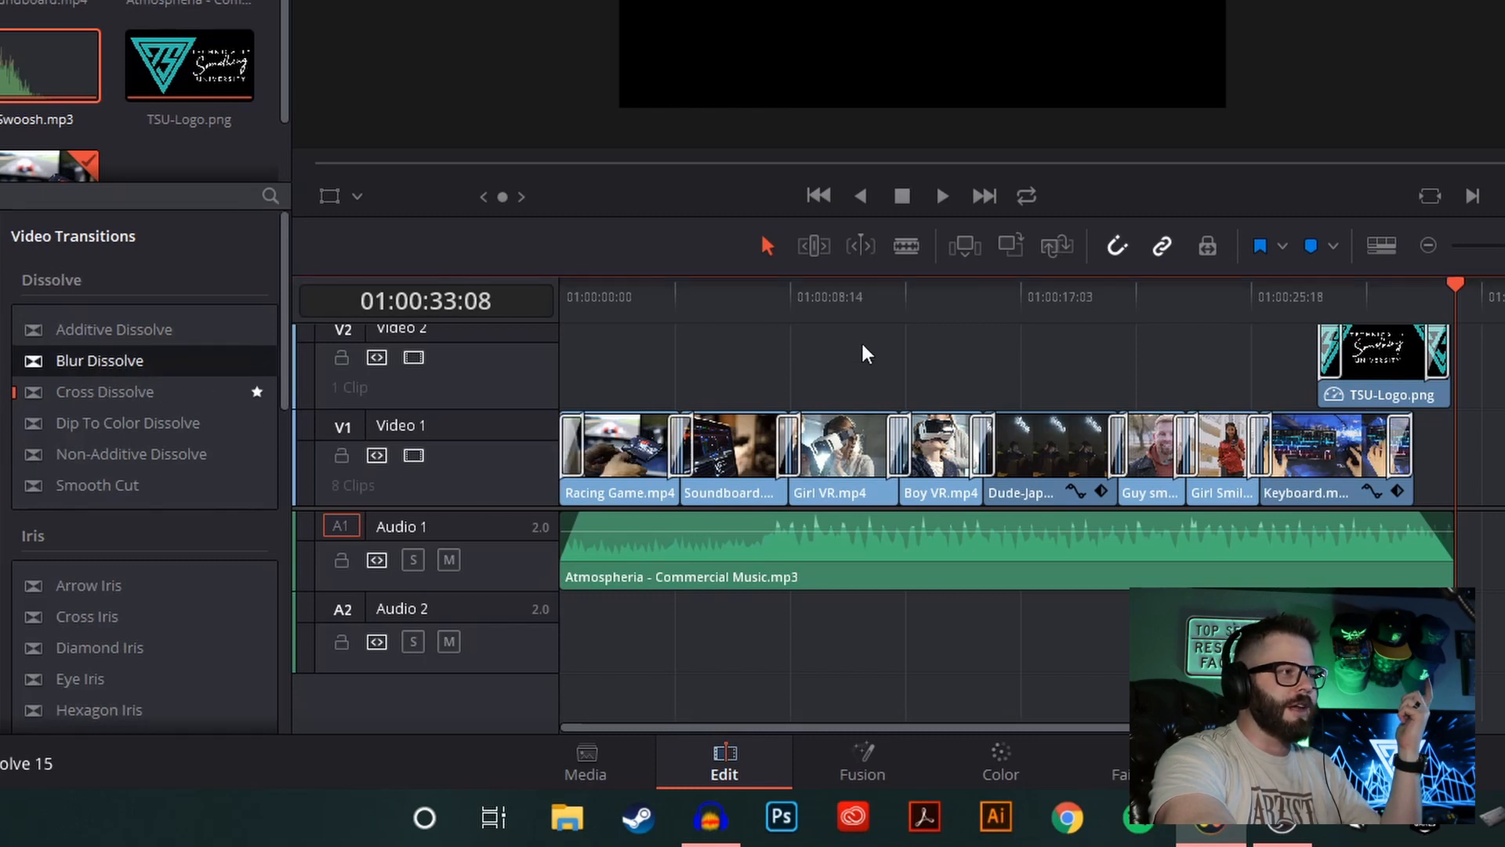
click(561, 298)
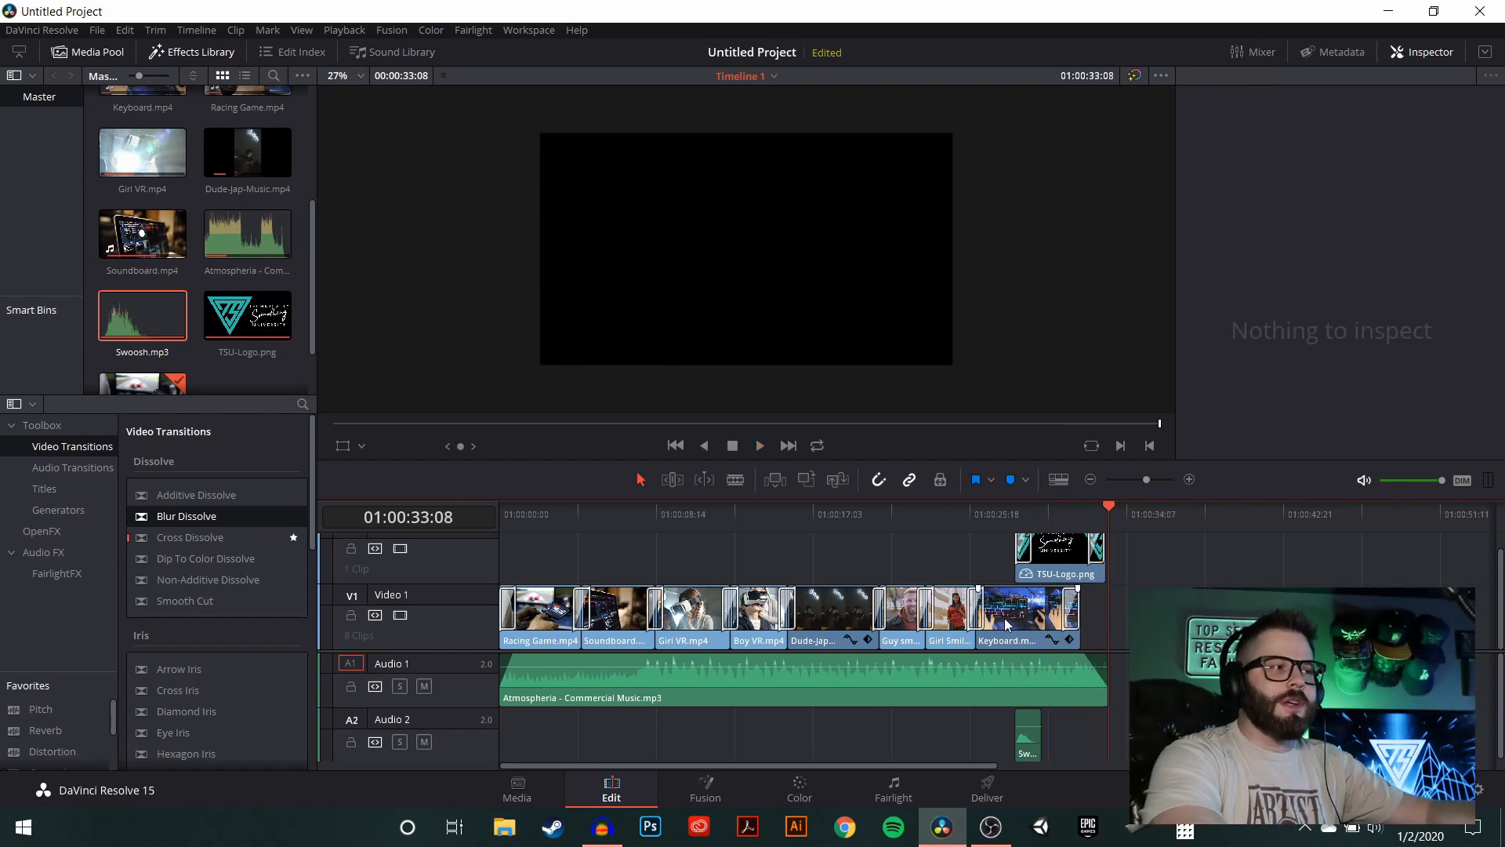
- Apply a Gaussian Blur effect to the Keyboard clip on Video 1, with the playhead at the TSU-Logo clip's start
drag(1018, 521, 1034, 517)
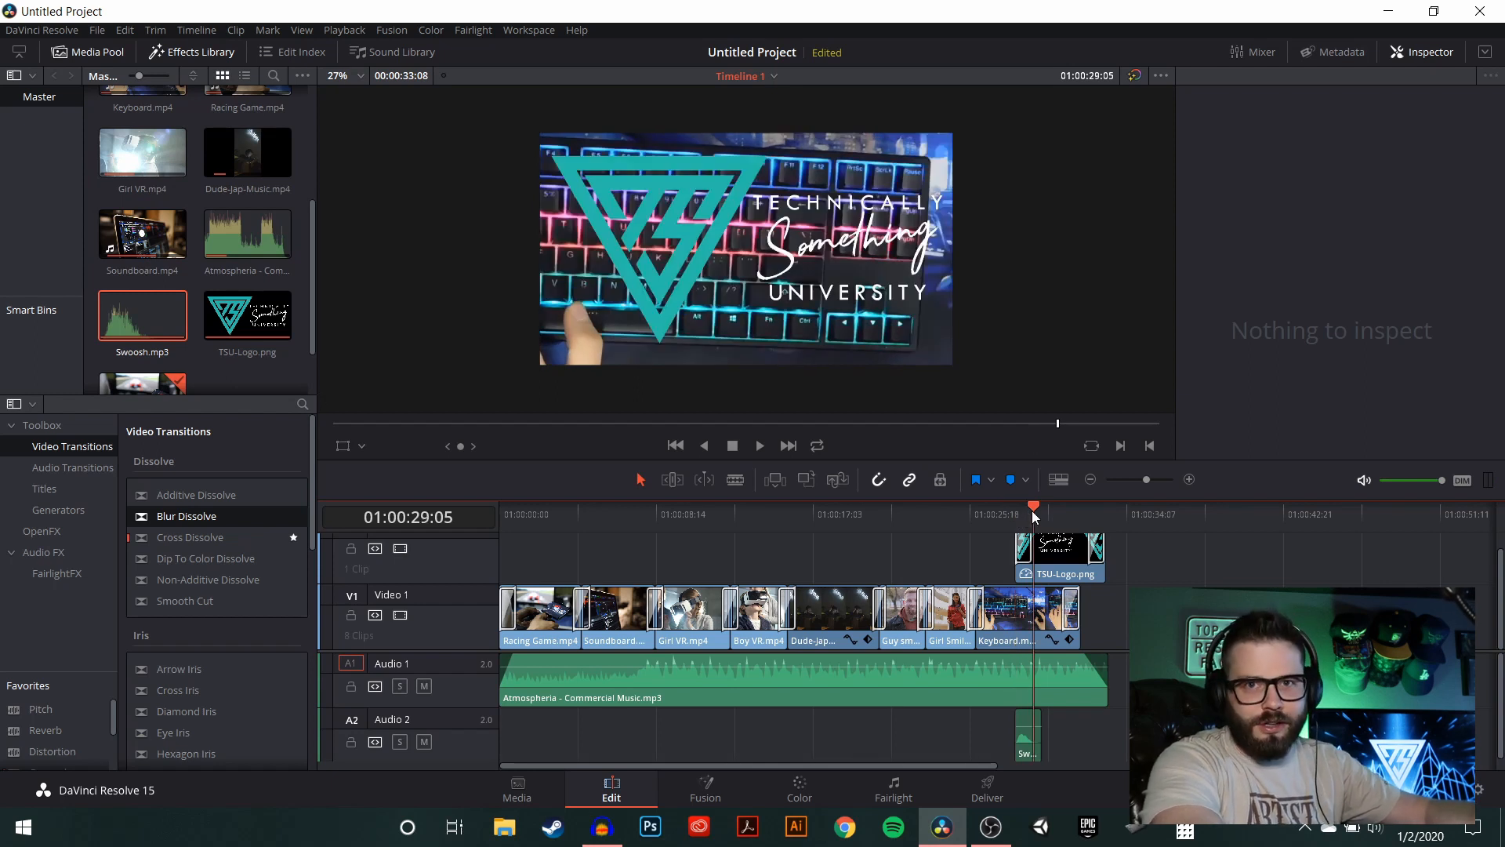
drag(1034, 518, 1023, 521)
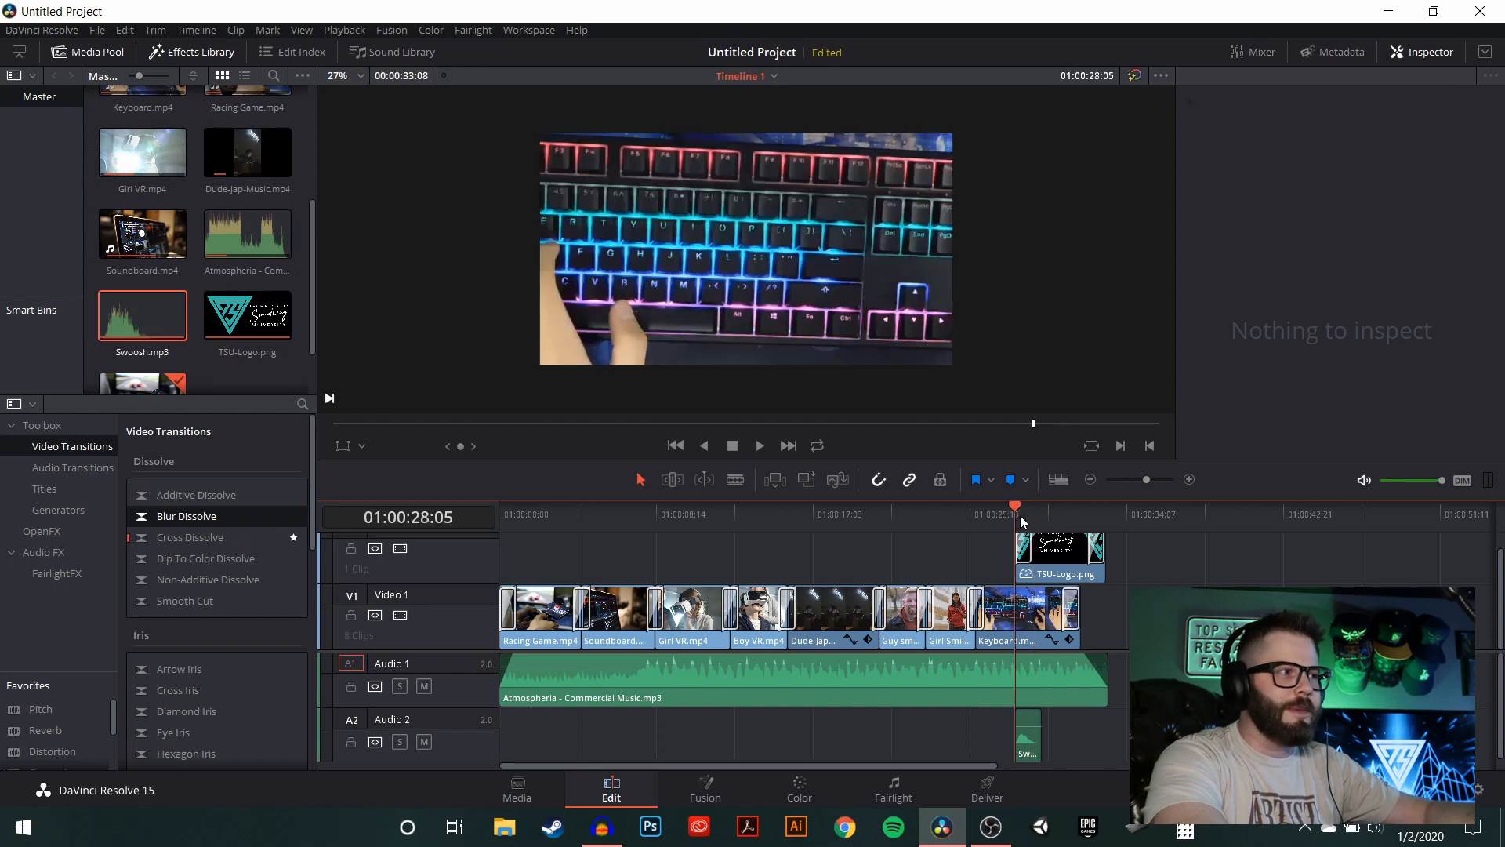
click(1017, 619)
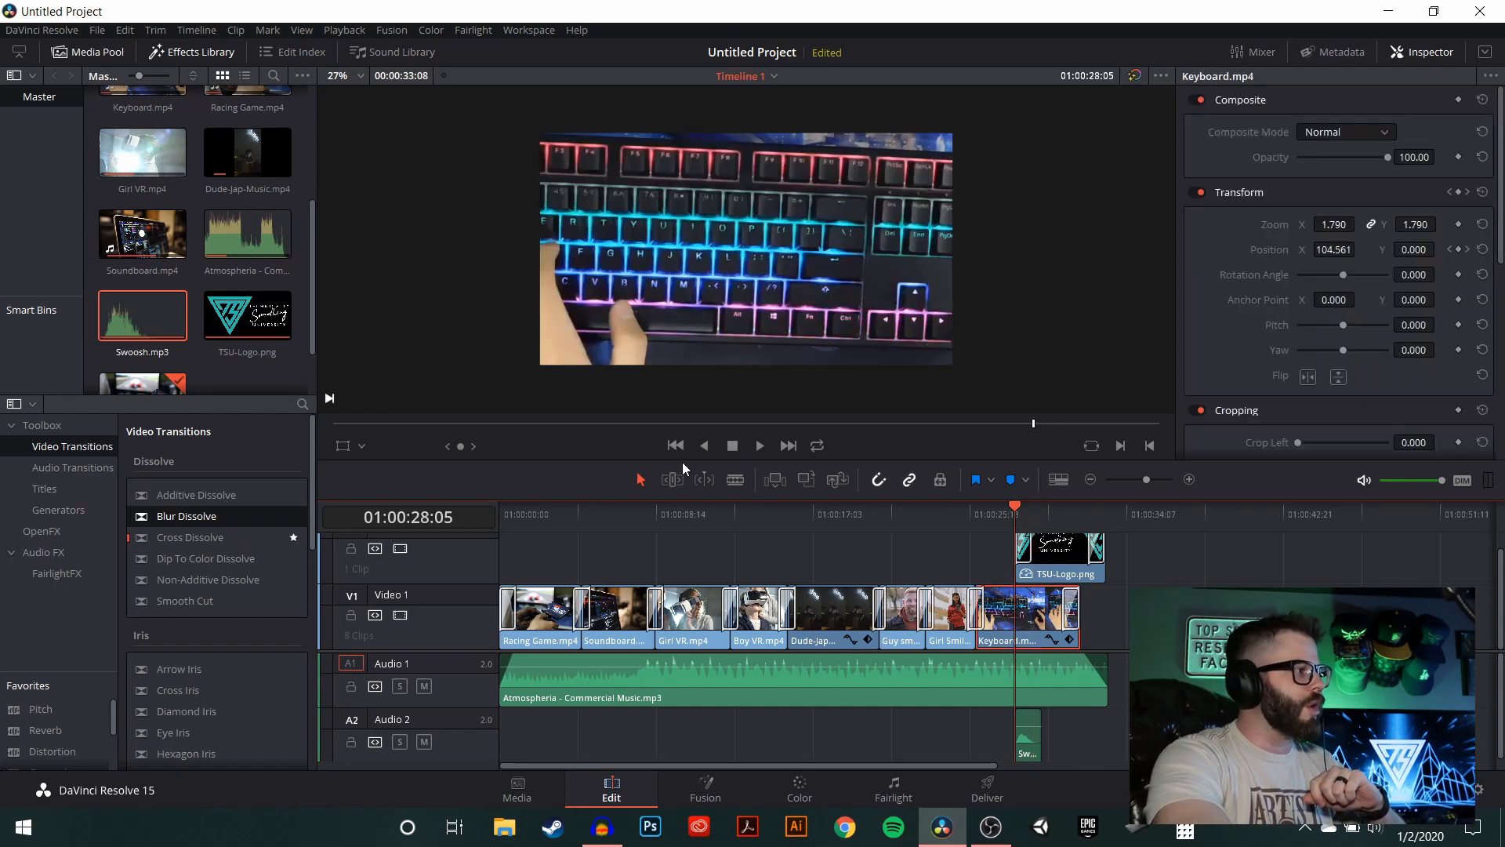
click(41, 533)
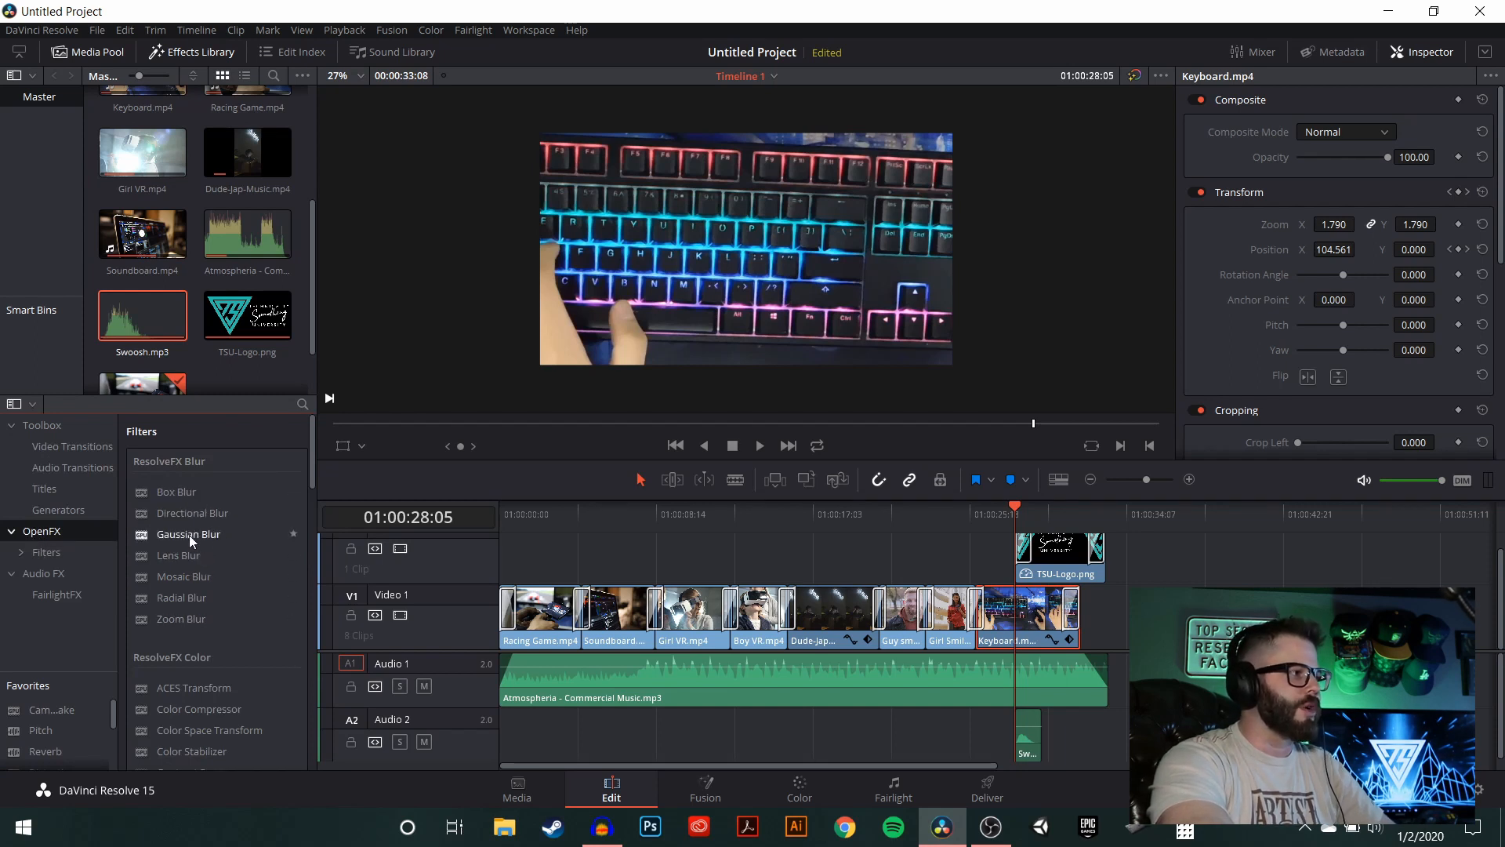
drag(172, 533, 1021, 614)
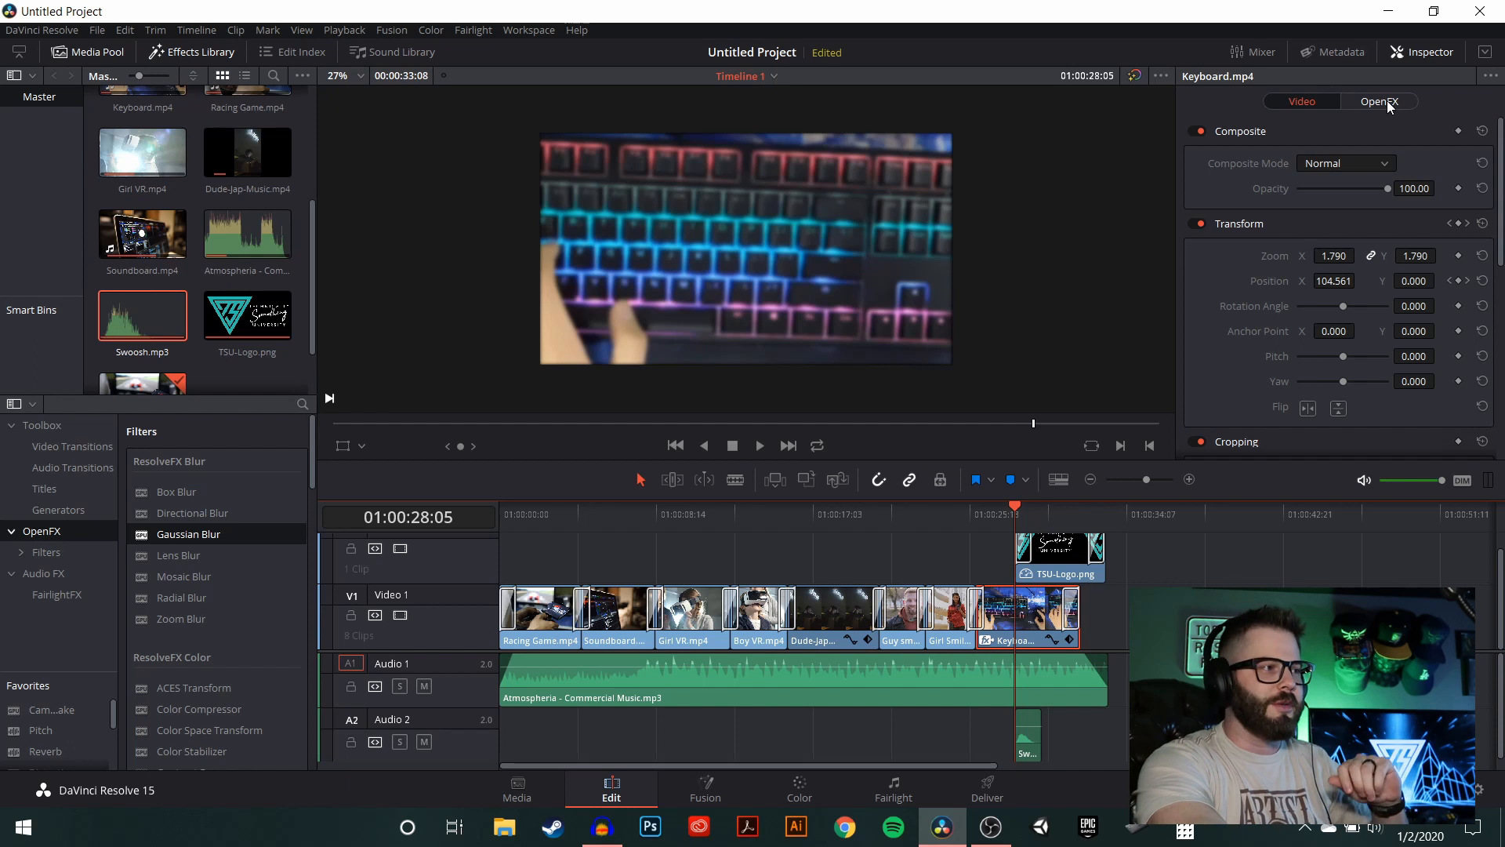
- Set the Gaussian Blur's horizontal and vertical strength to 0 and keyframe them at the Keyboard clip's start (01:00:26:02)
click(979, 519)
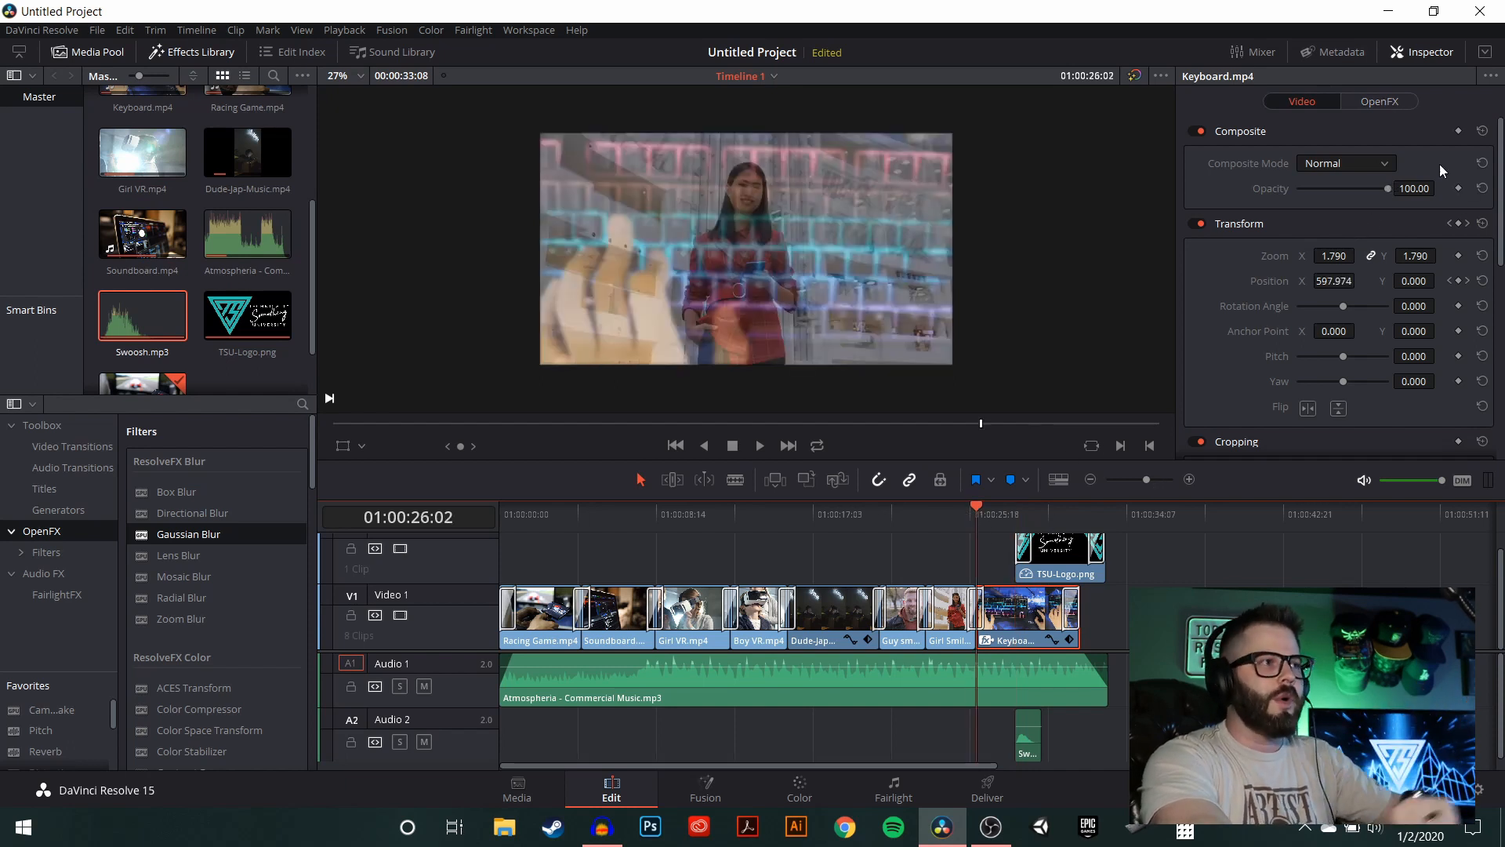
click(1398, 101)
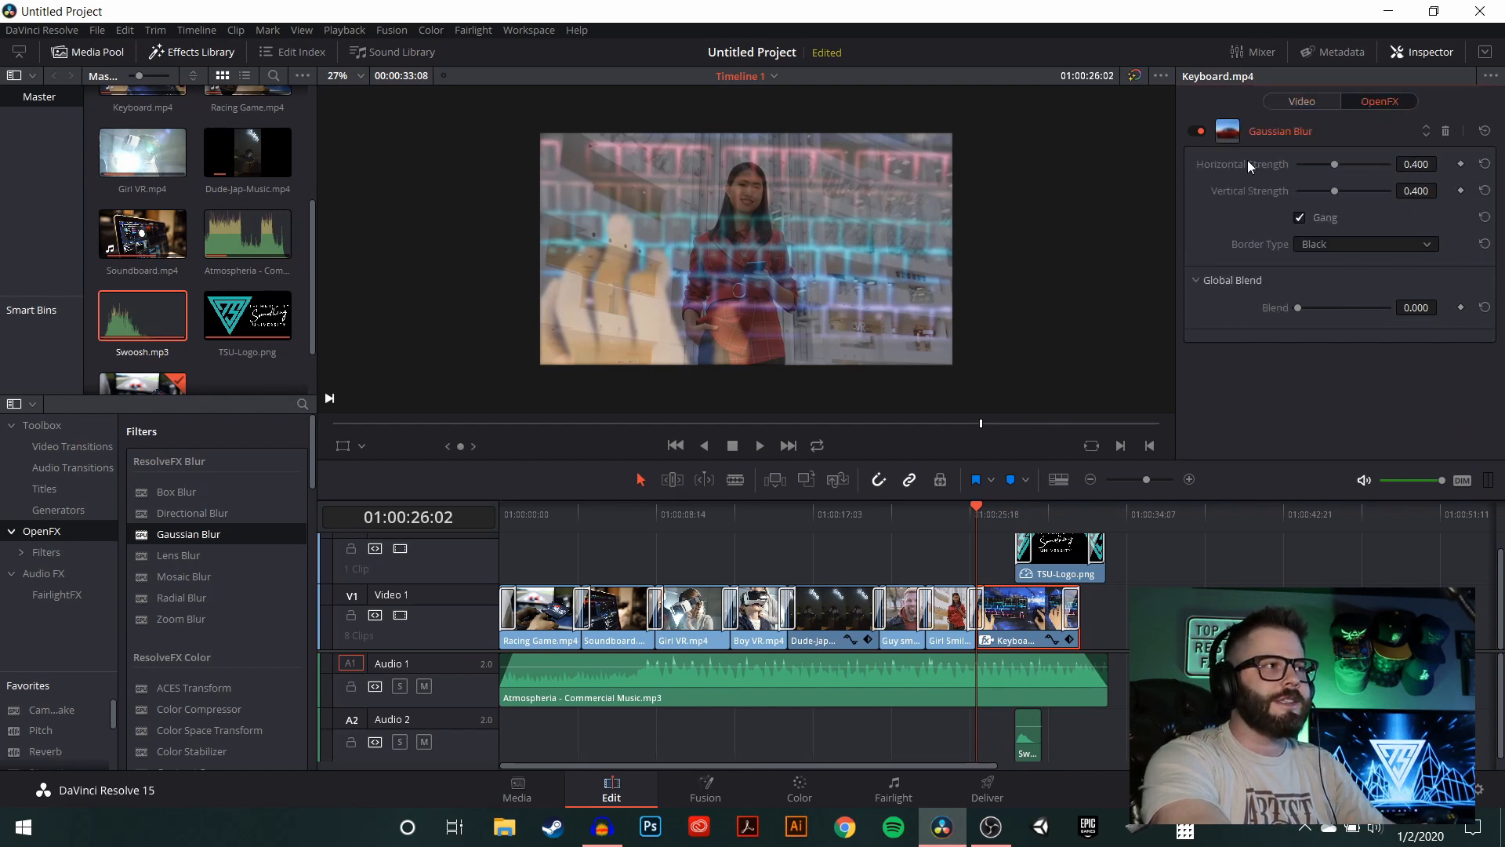
double_click(1415, 164)
text(0)
key(Tab)
text(0)
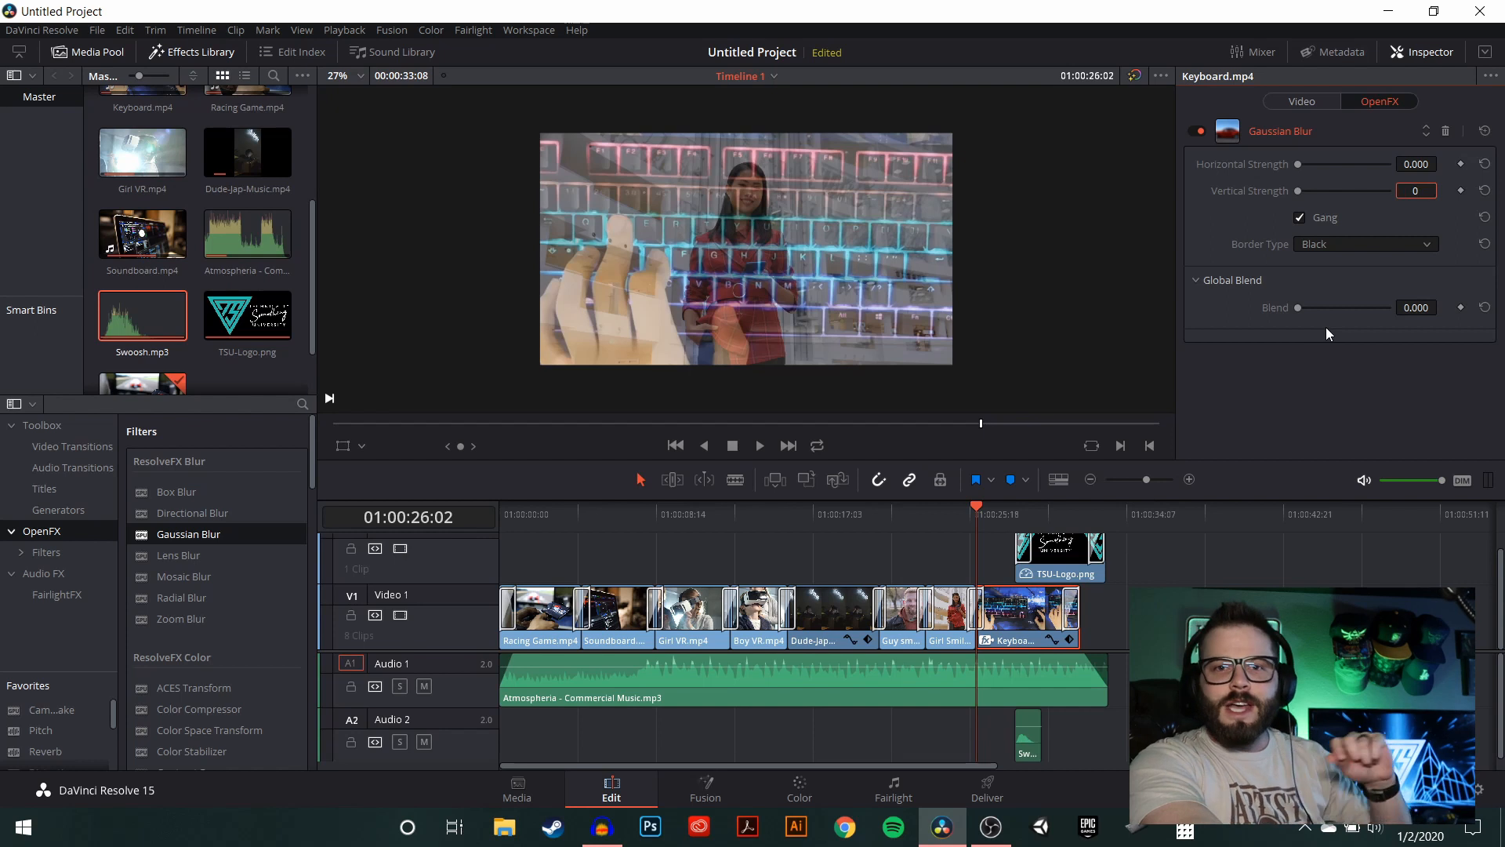
click(1460, 163)
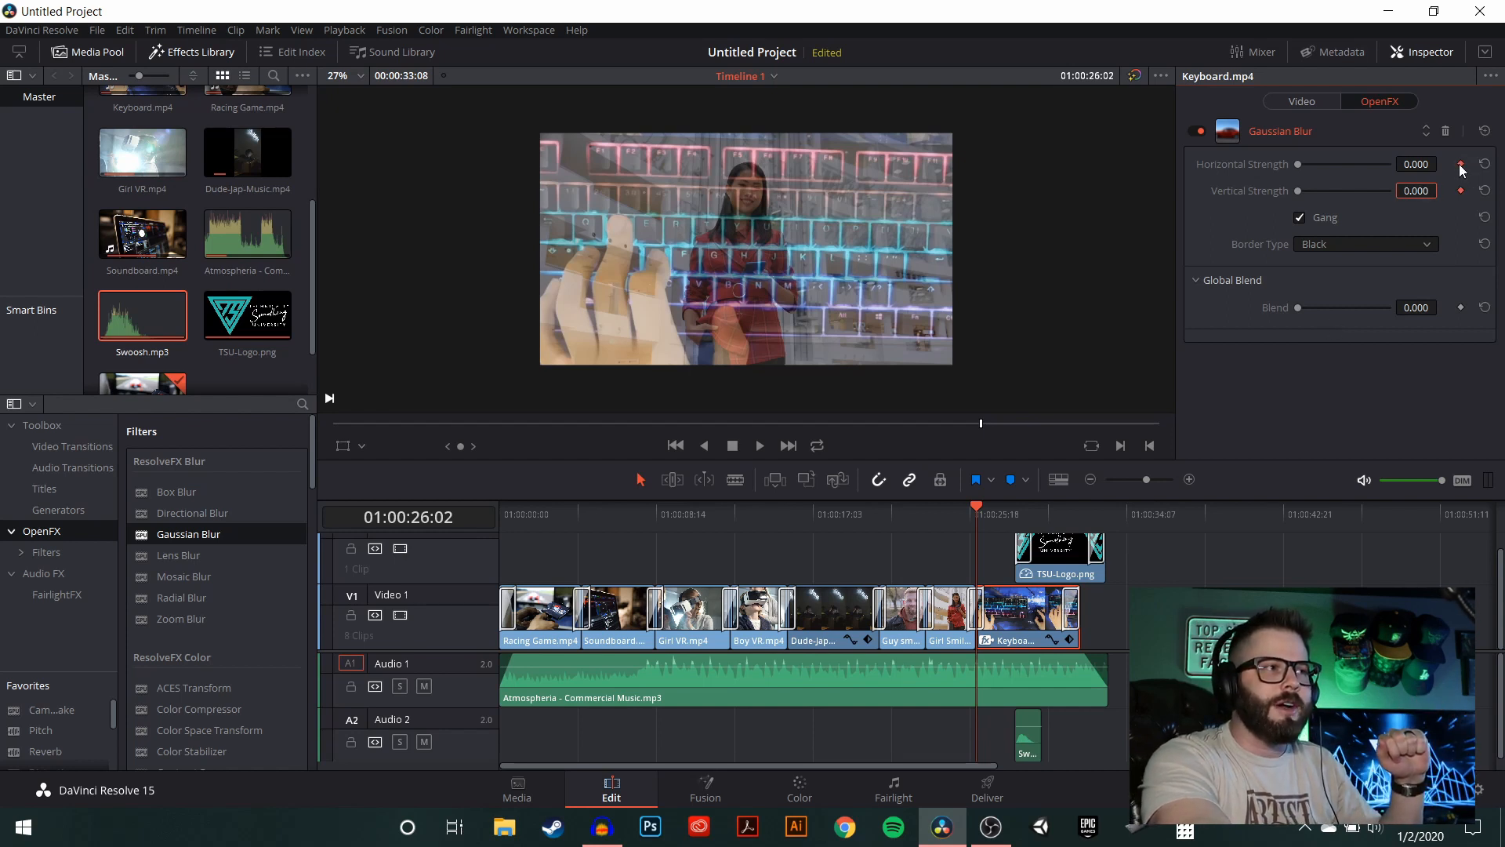
- Keyframe the Gaussian Blur at 01:00:28:05, where the TSU-Logo clip starts, with horizontal and vertical strength at about 0.6
click(985, 515)
click(1013, 515)
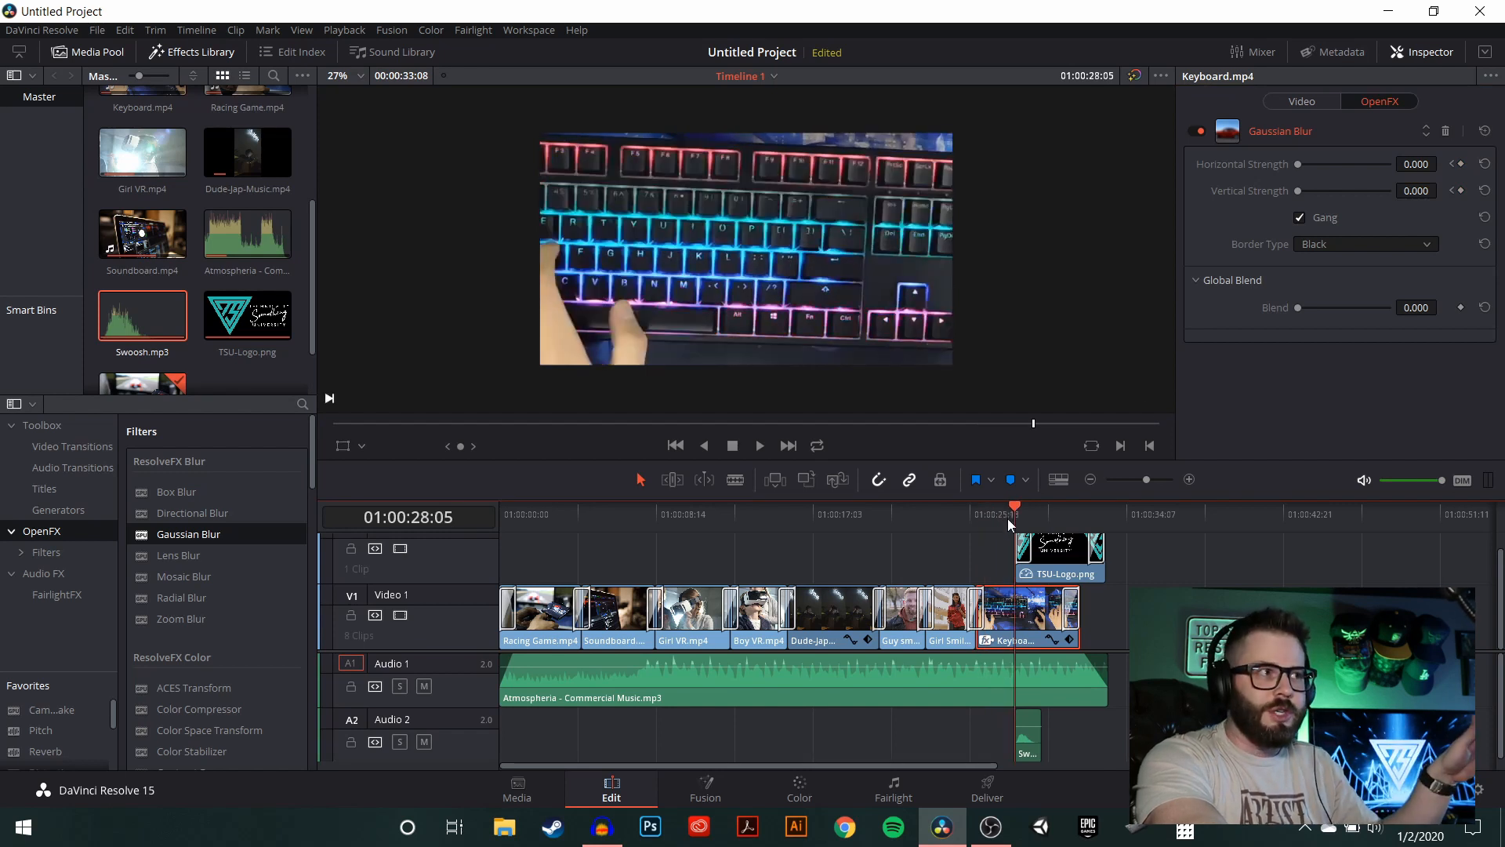
click(1461, 164)
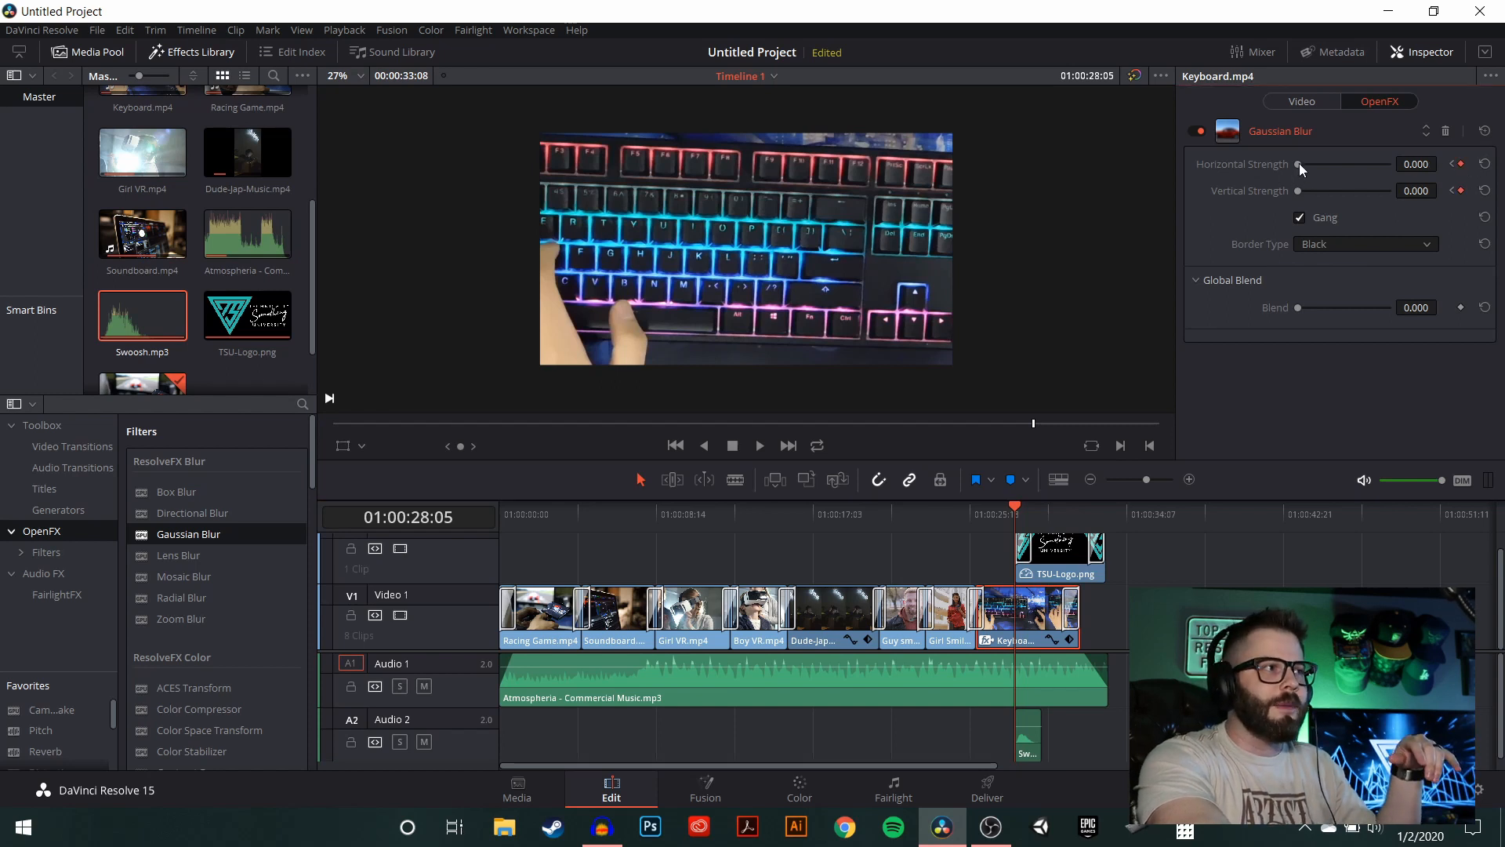
drag(1300, 161, 1353, 175)
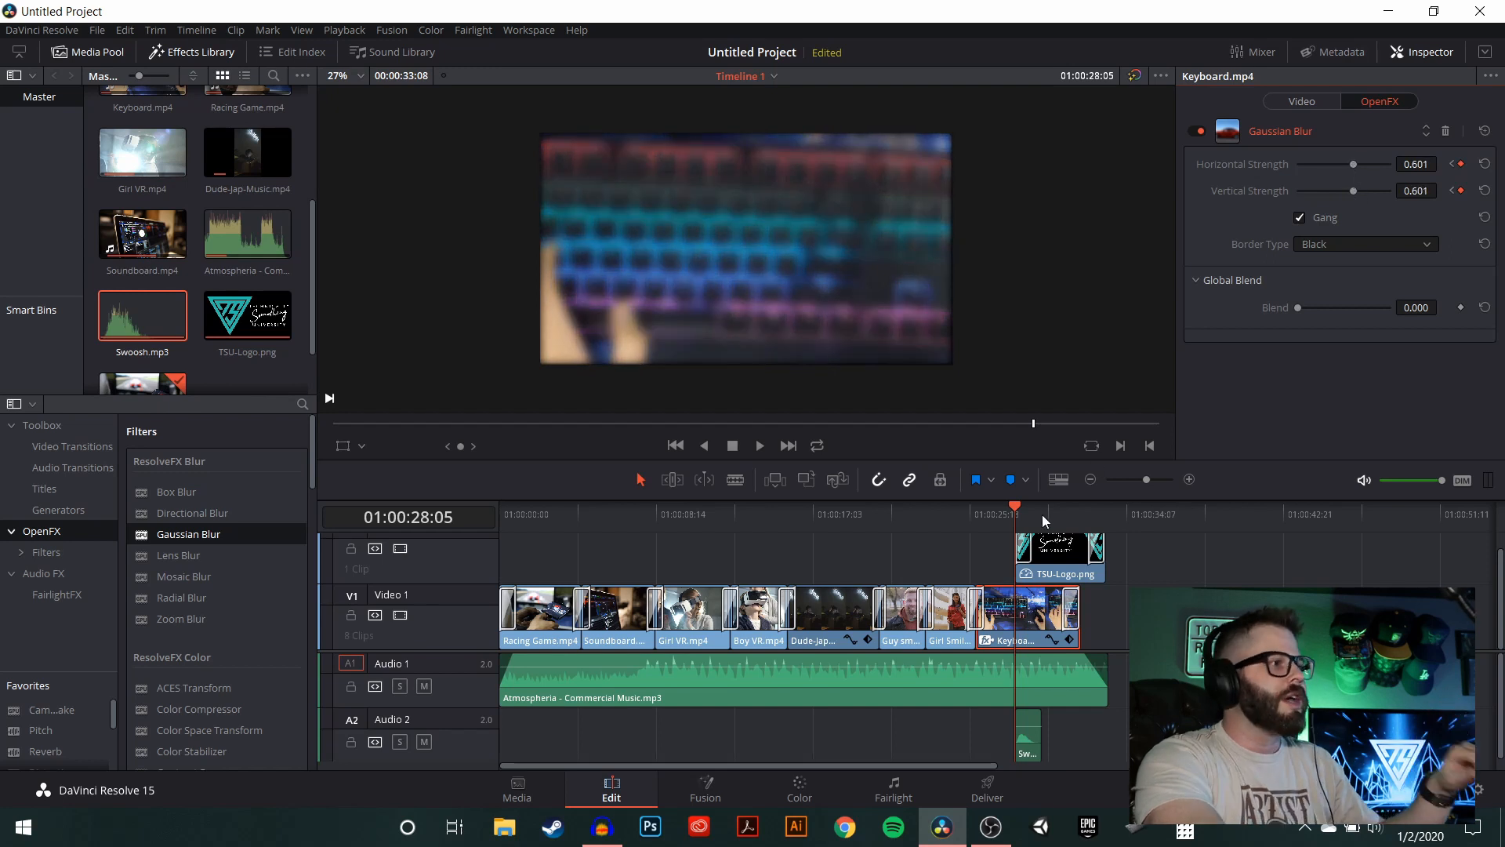
- Play back the ending from the Girl Smiling clip's start and return the playhead to the timeline's beginning
click(925, 511)
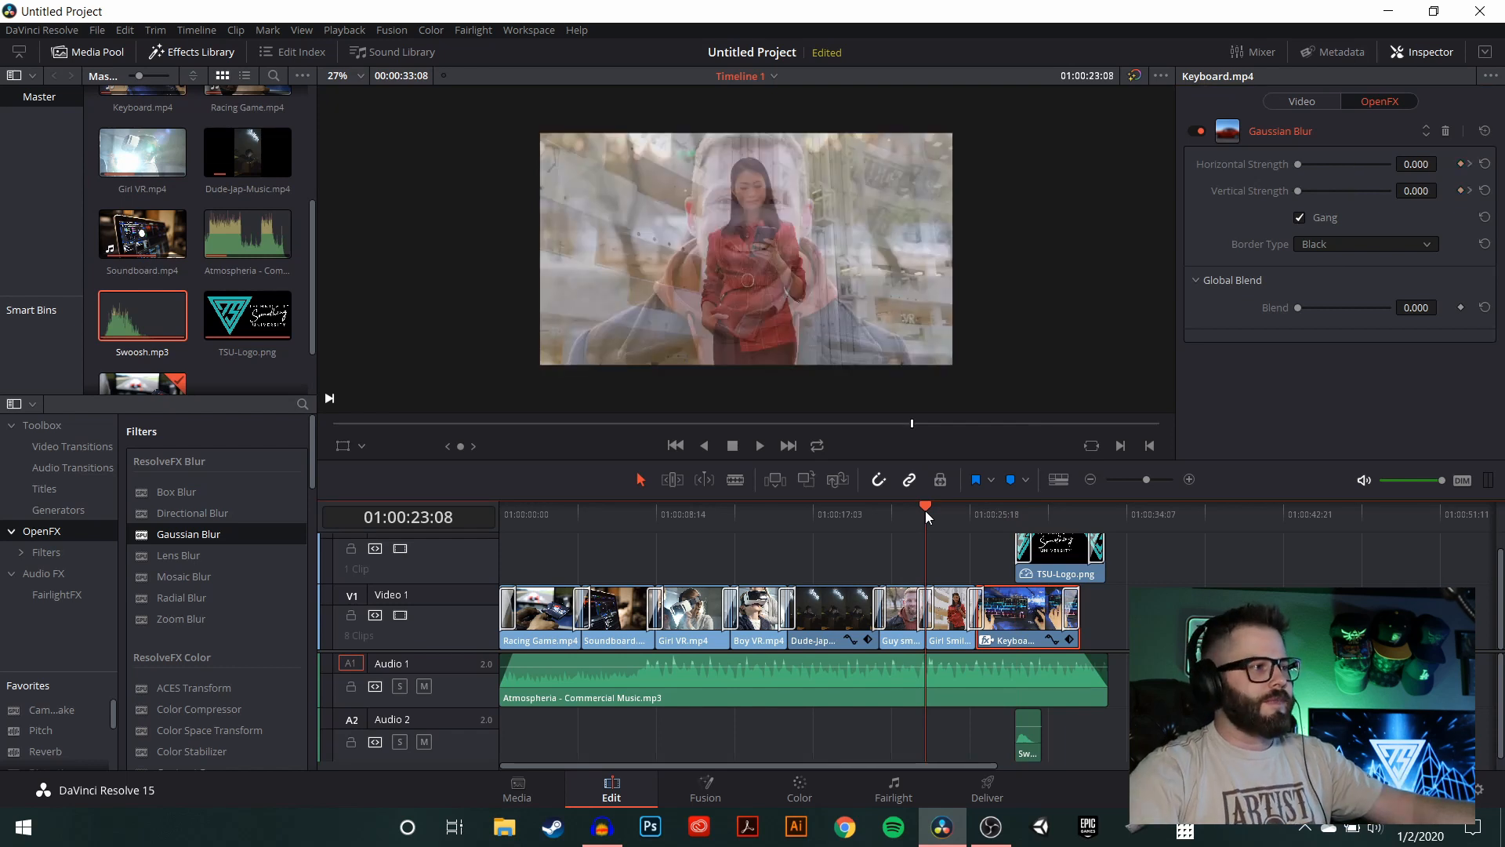
key(space)
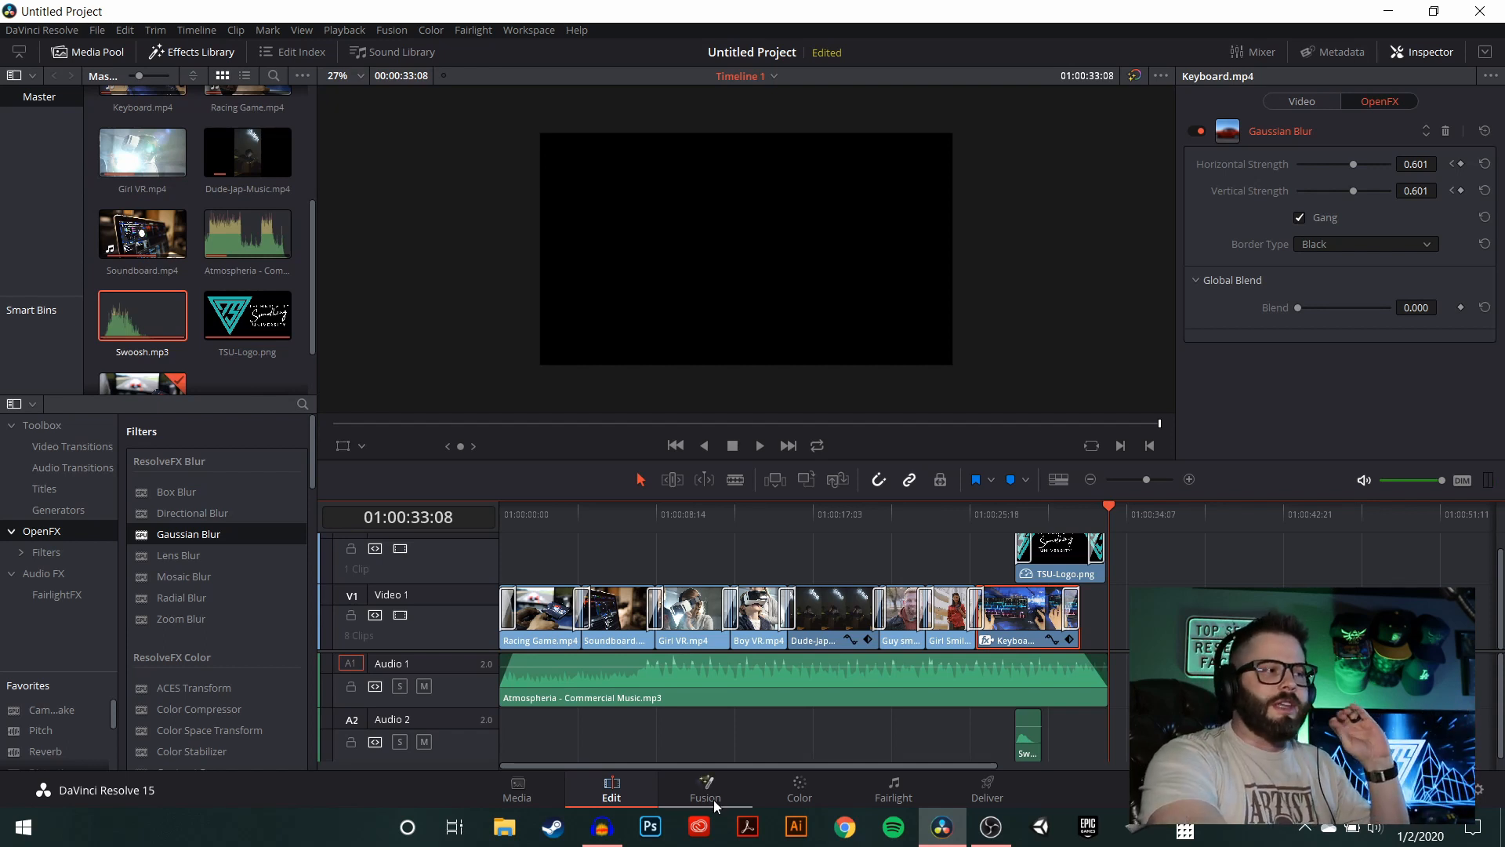
click(502, 515)
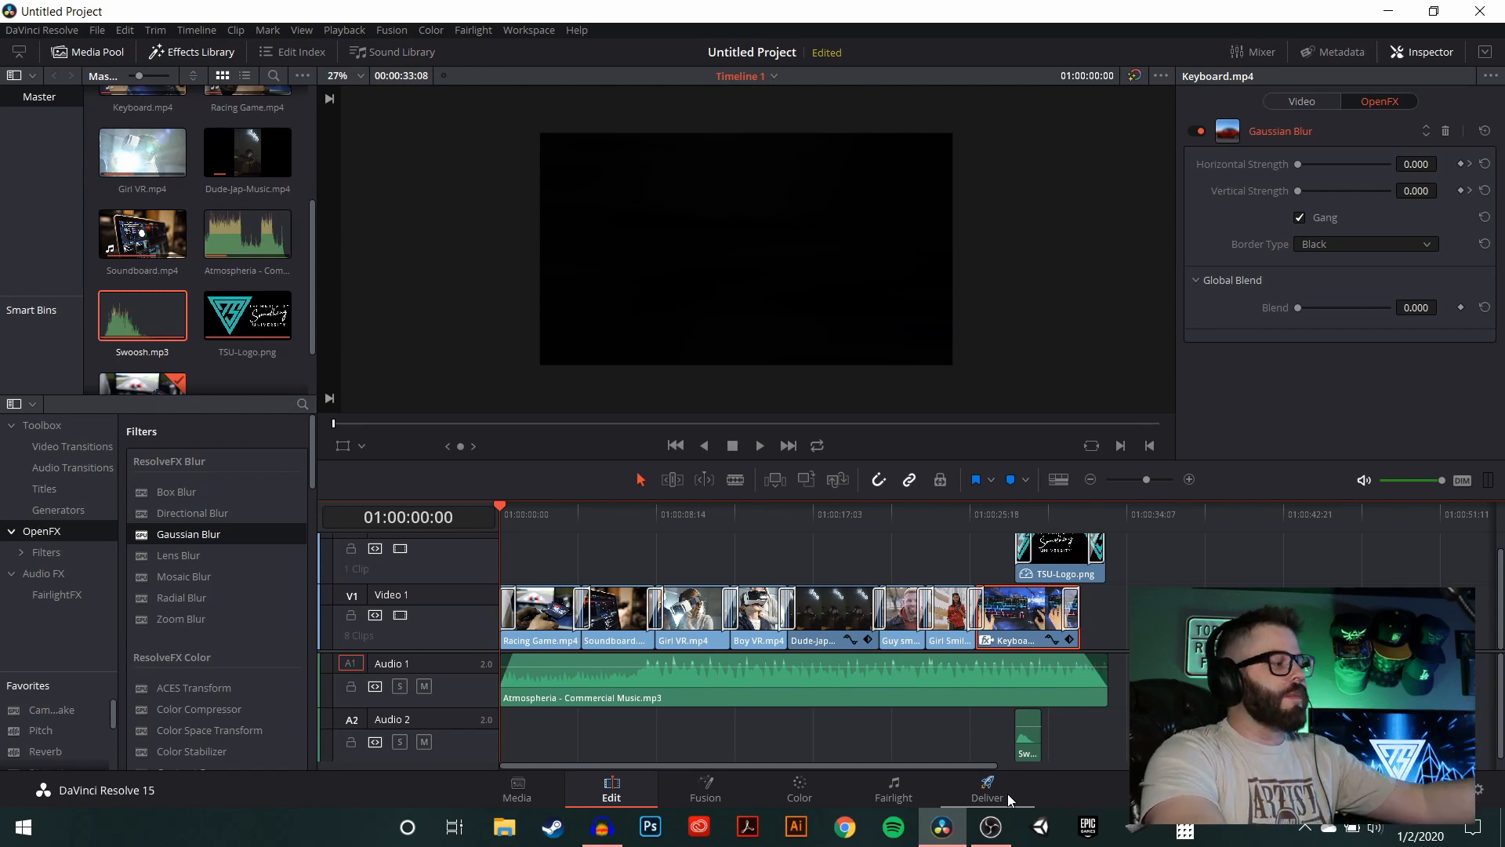
- Save the project under the name MyCommercial
click(96, 31)
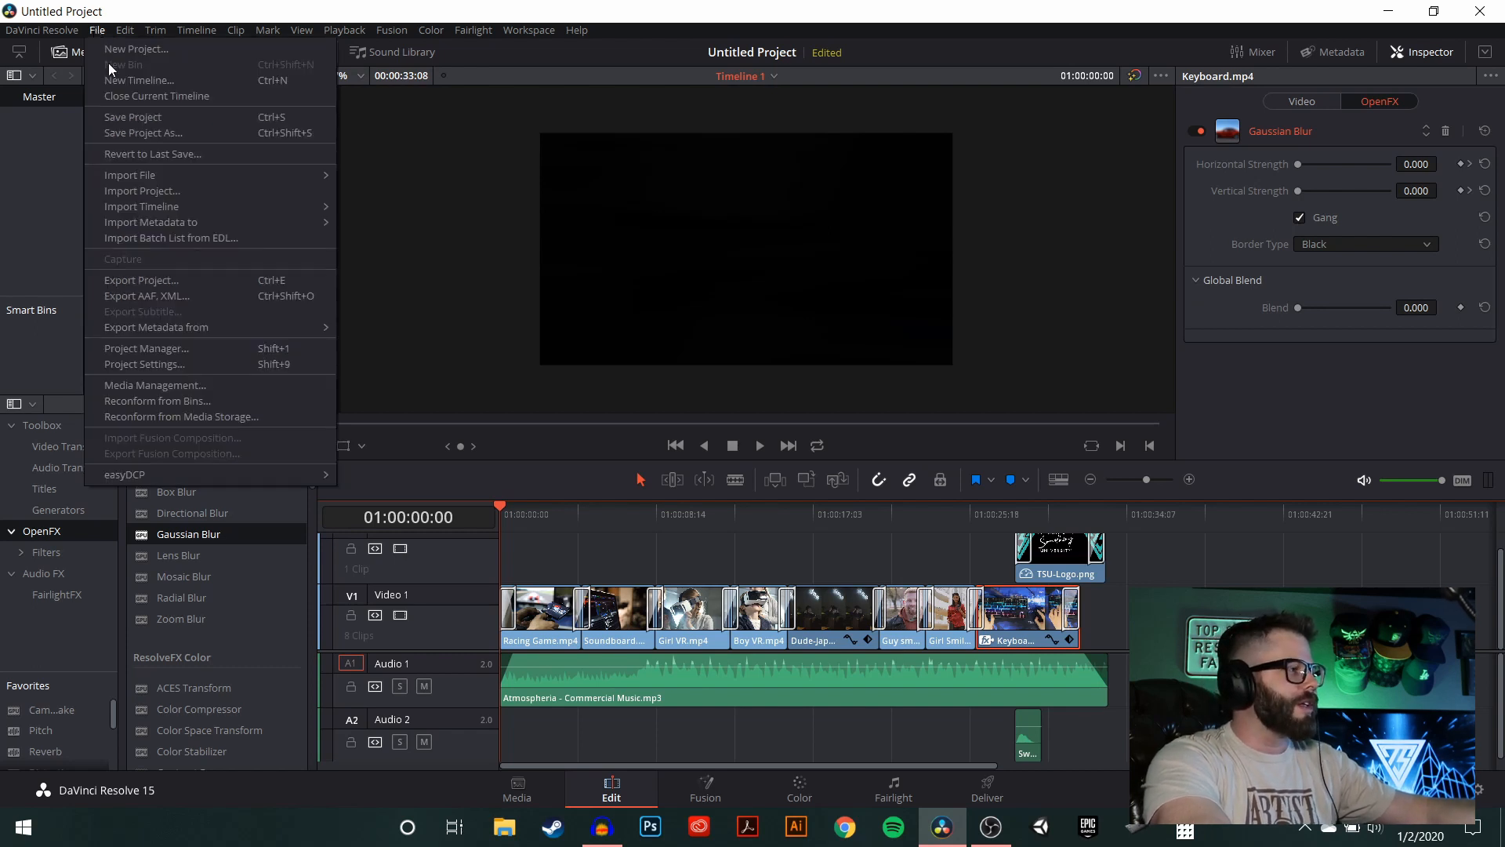
click(144, 119)
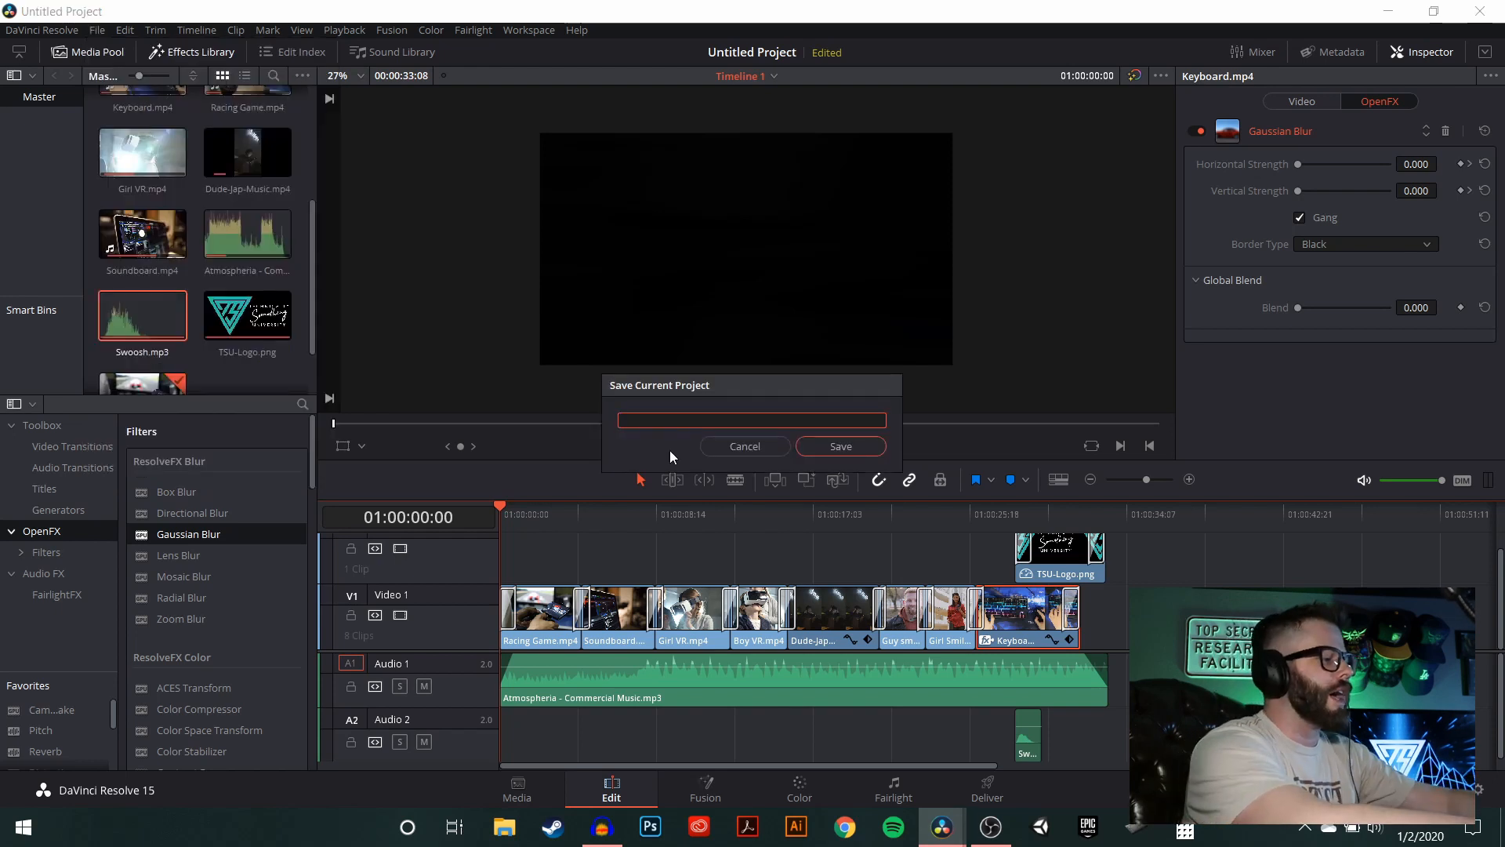
text(MyCommercial)
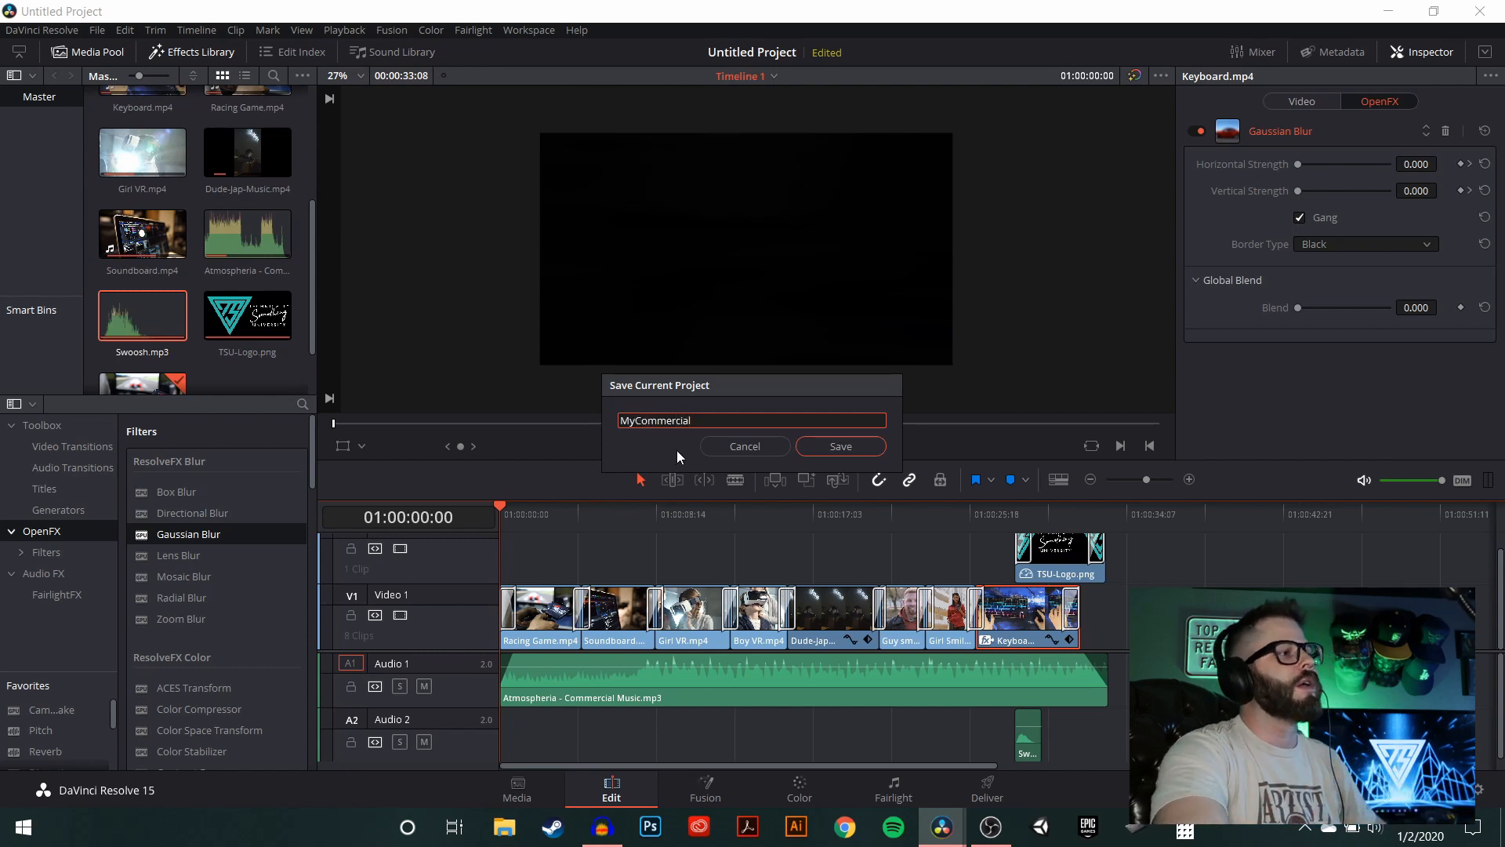
click(865, 446)
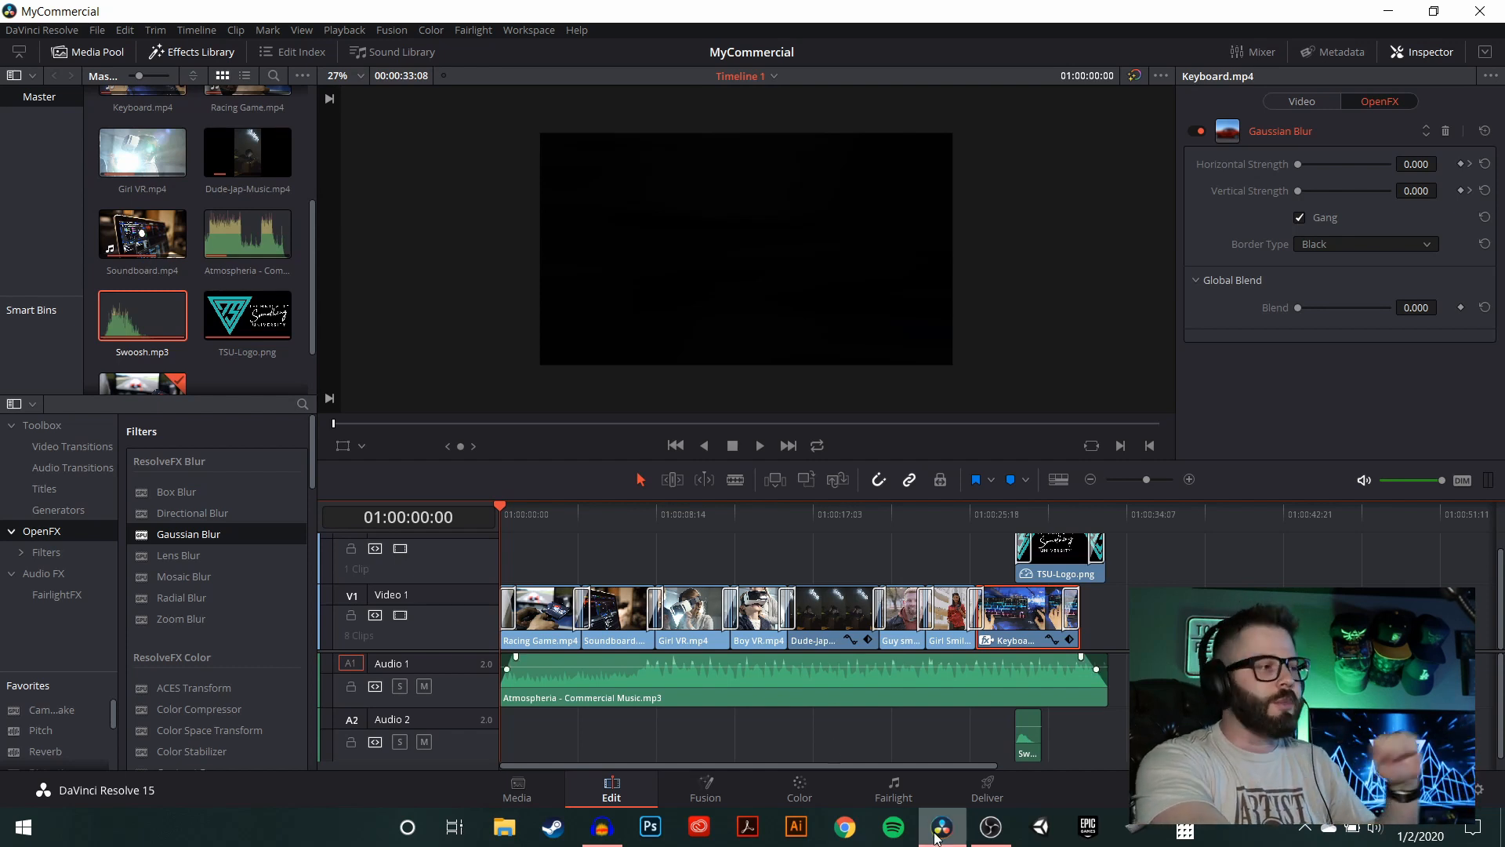
- Open the Deliver page and set the render filename to MyCommercial
click(987, 797)
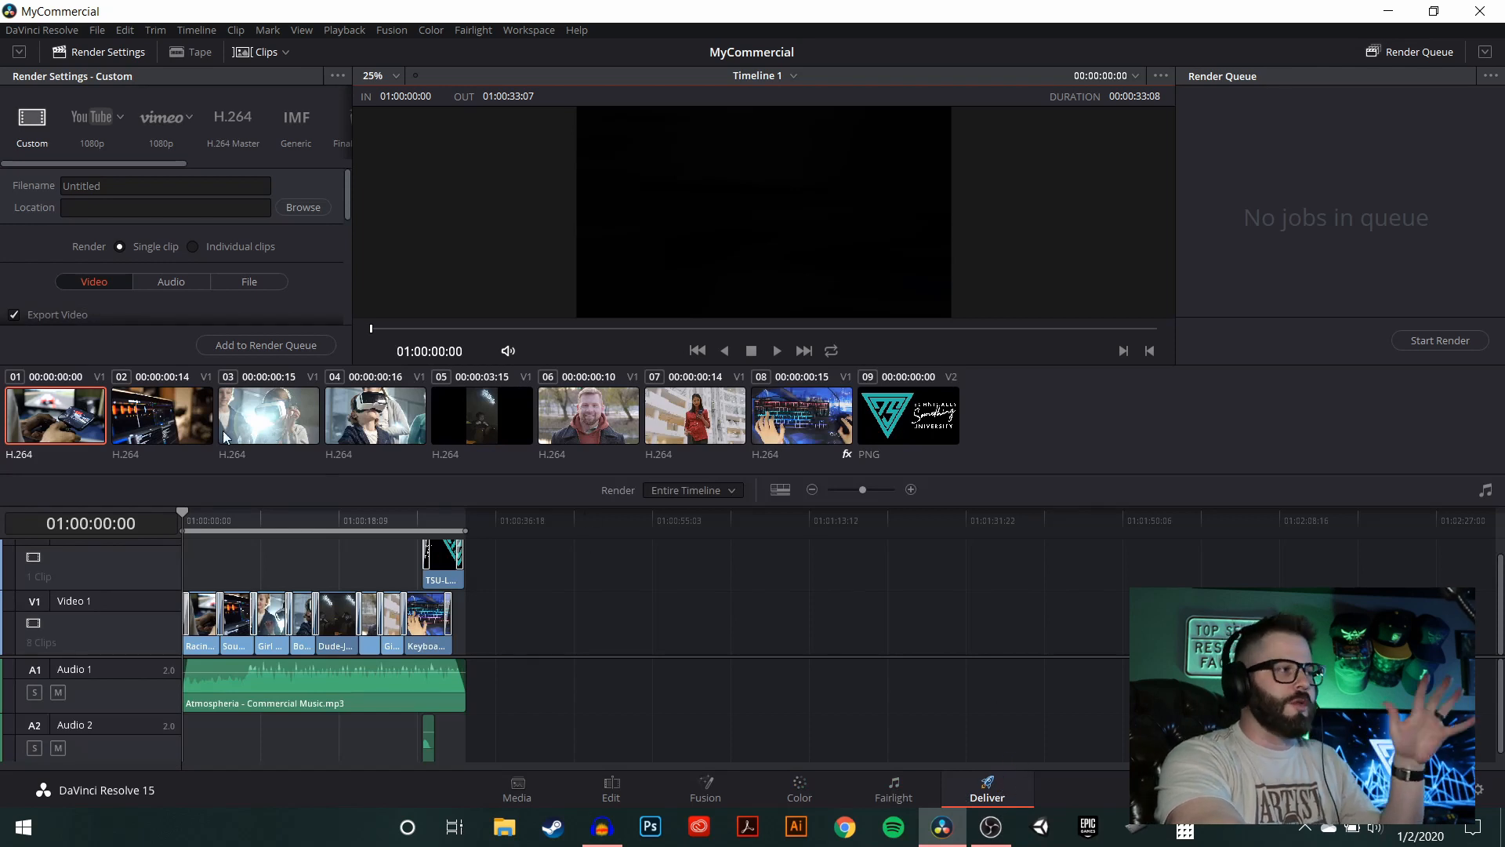
click(146, 182)
double_click(87, 181)
text(MyCommercial)
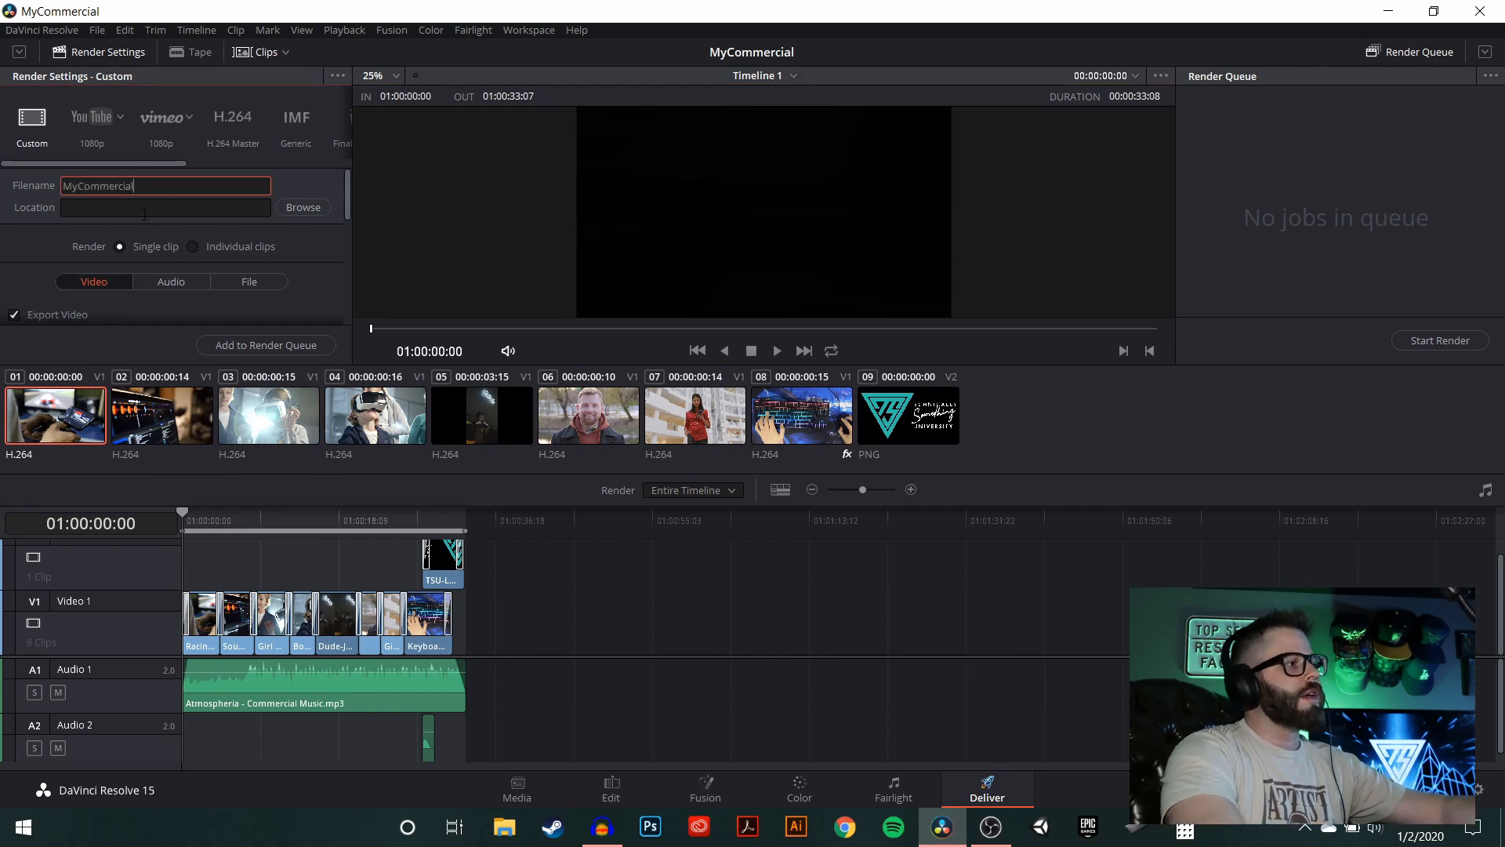
- Set the render location to the MyProjects folder on the Data (D:) drive
click(303, 207)
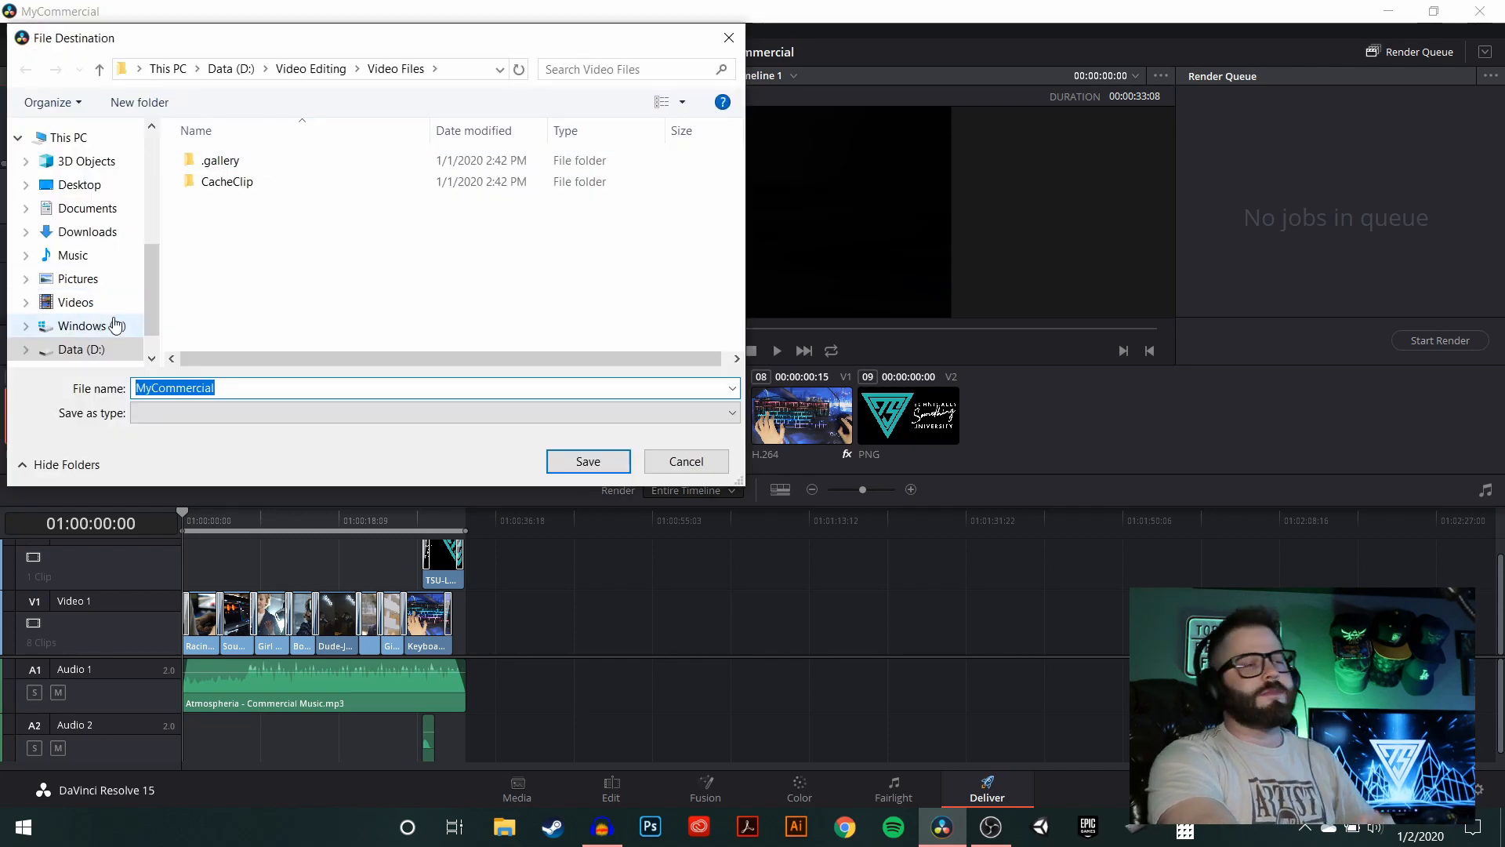
click(74, 352)
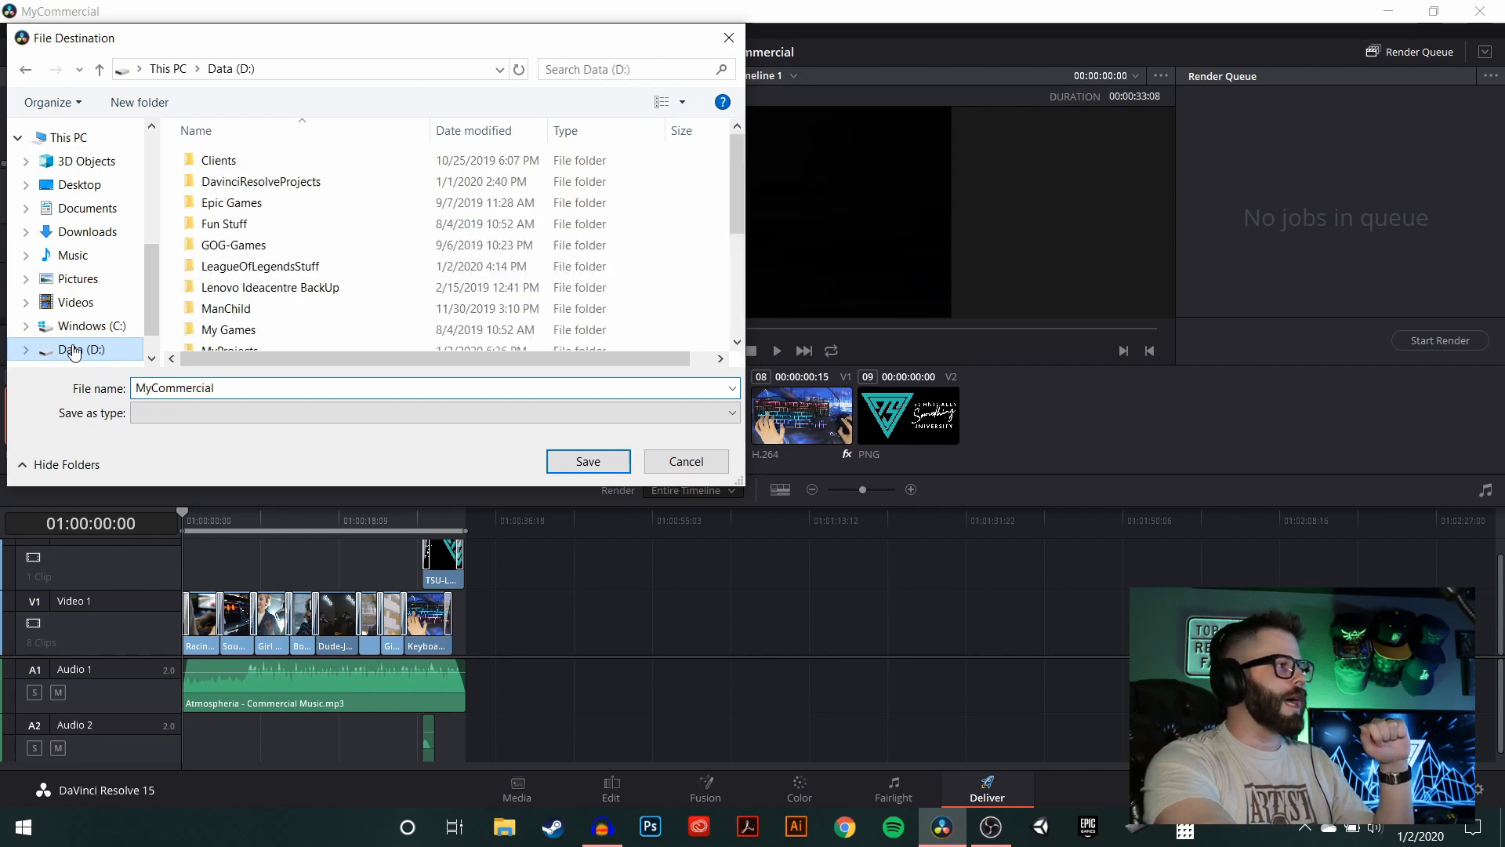
scroll(285, 235, down, 3)
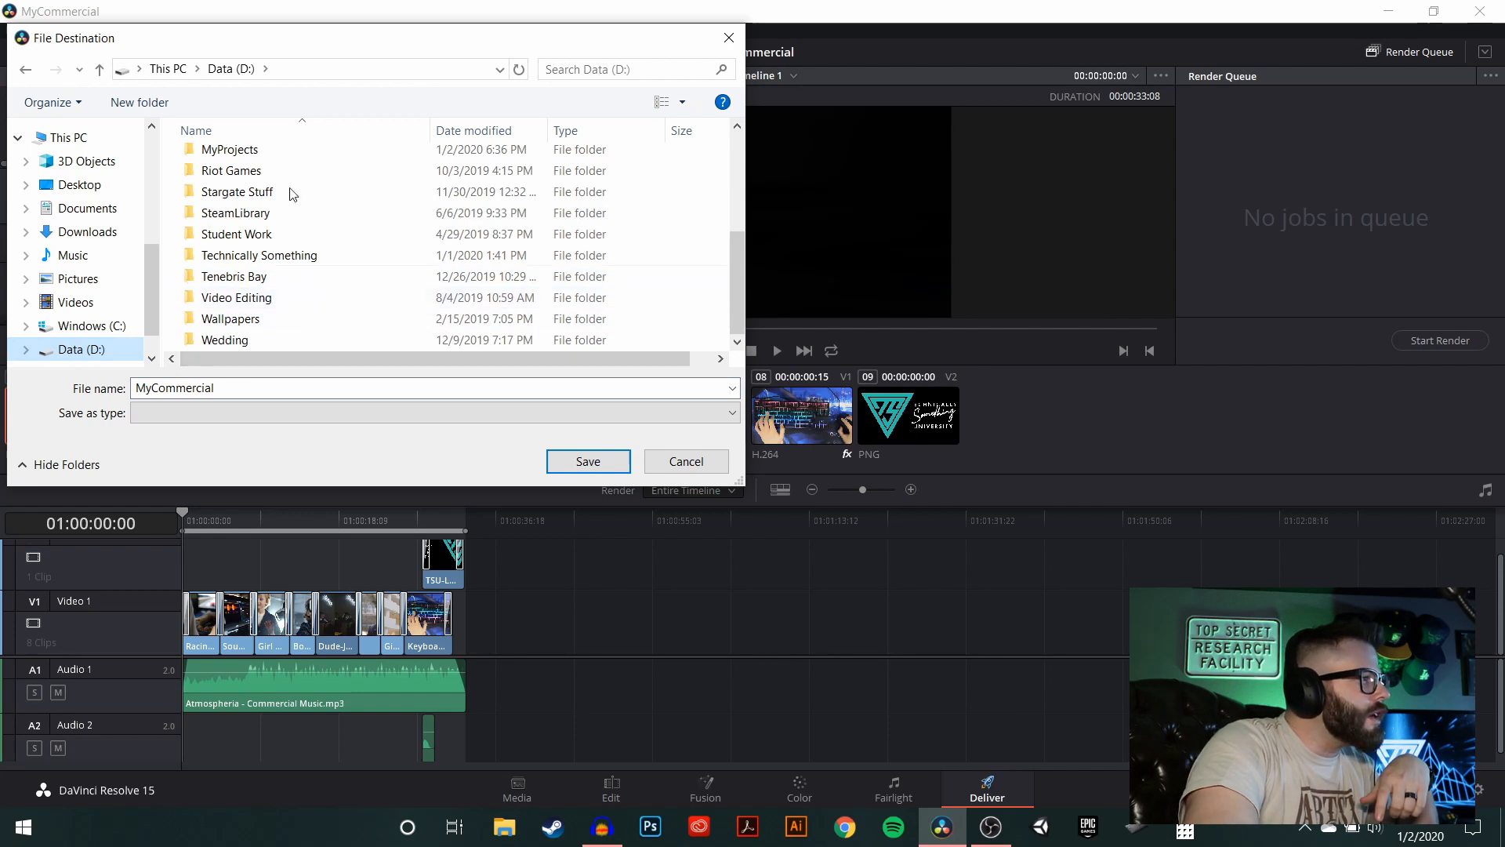
double_click(279, 149)
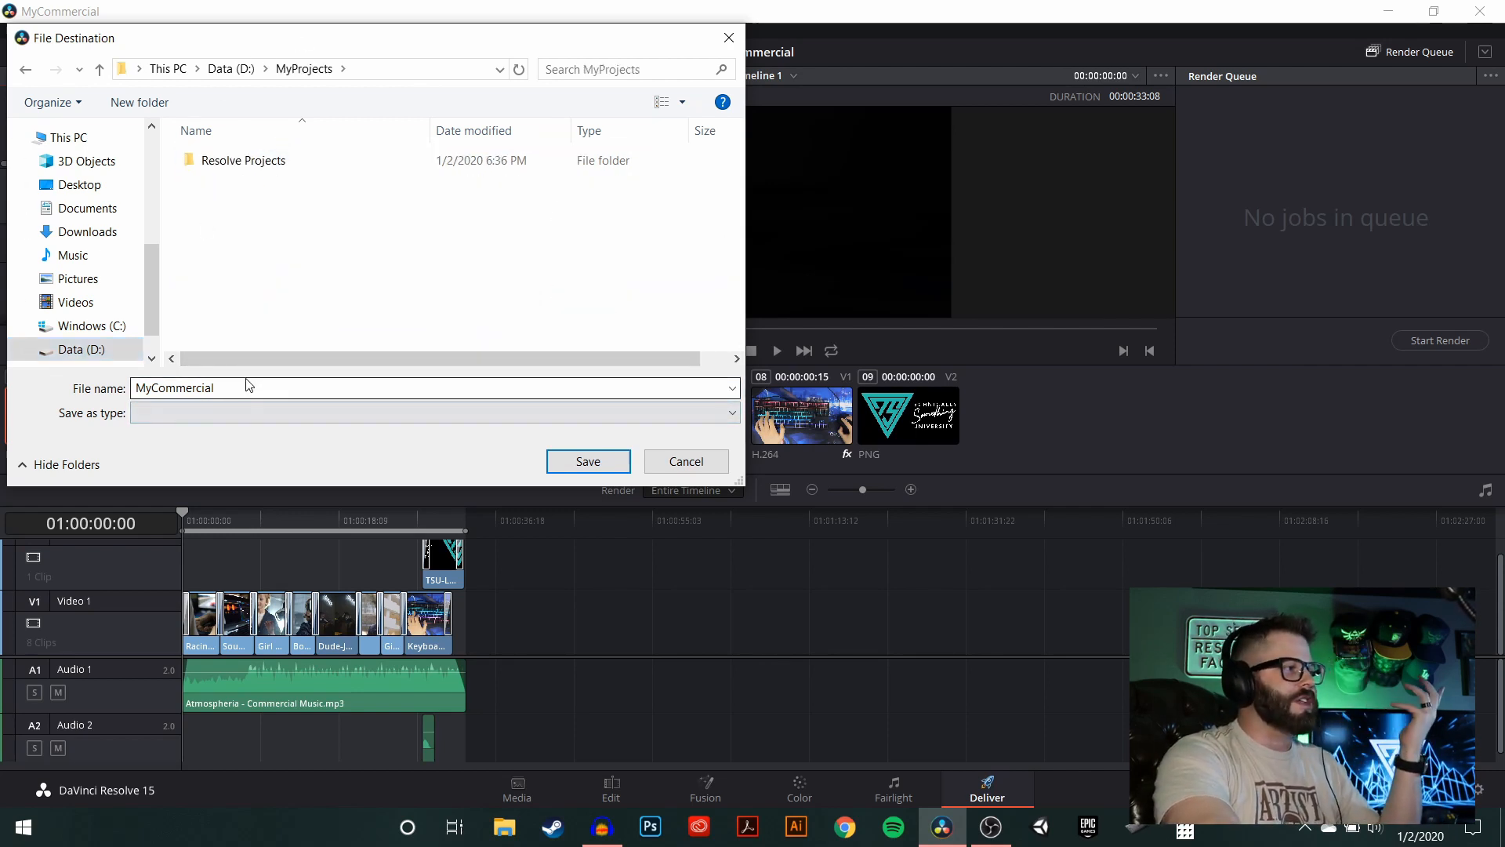
click(600, 462)
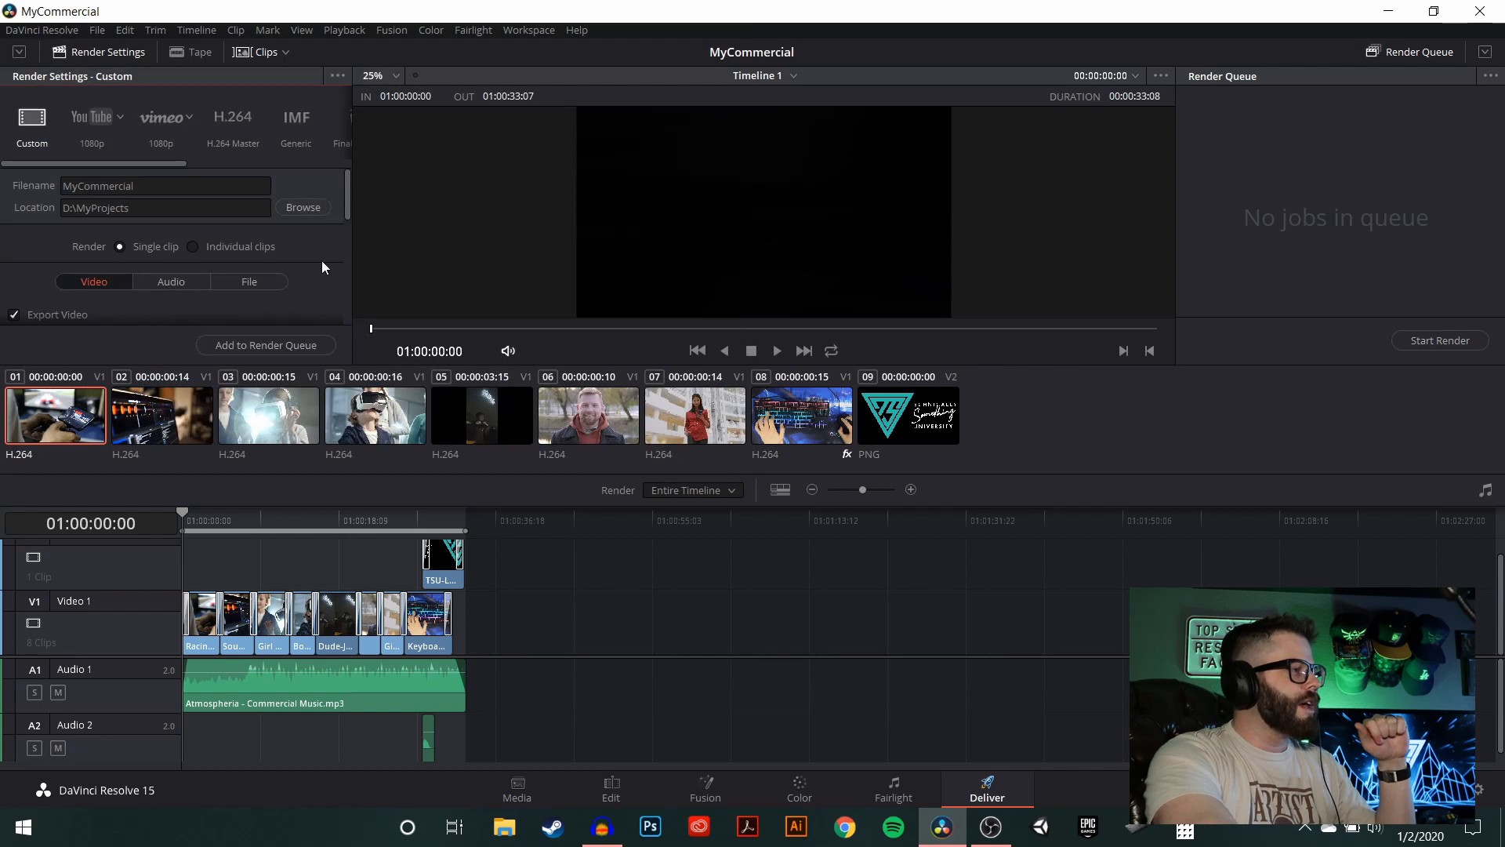
- Review the custom video export settings, render the timeline through the render queue and remove the finished job
scroll(321, 260, down, 1)
scroll(322, 261, down, 1)
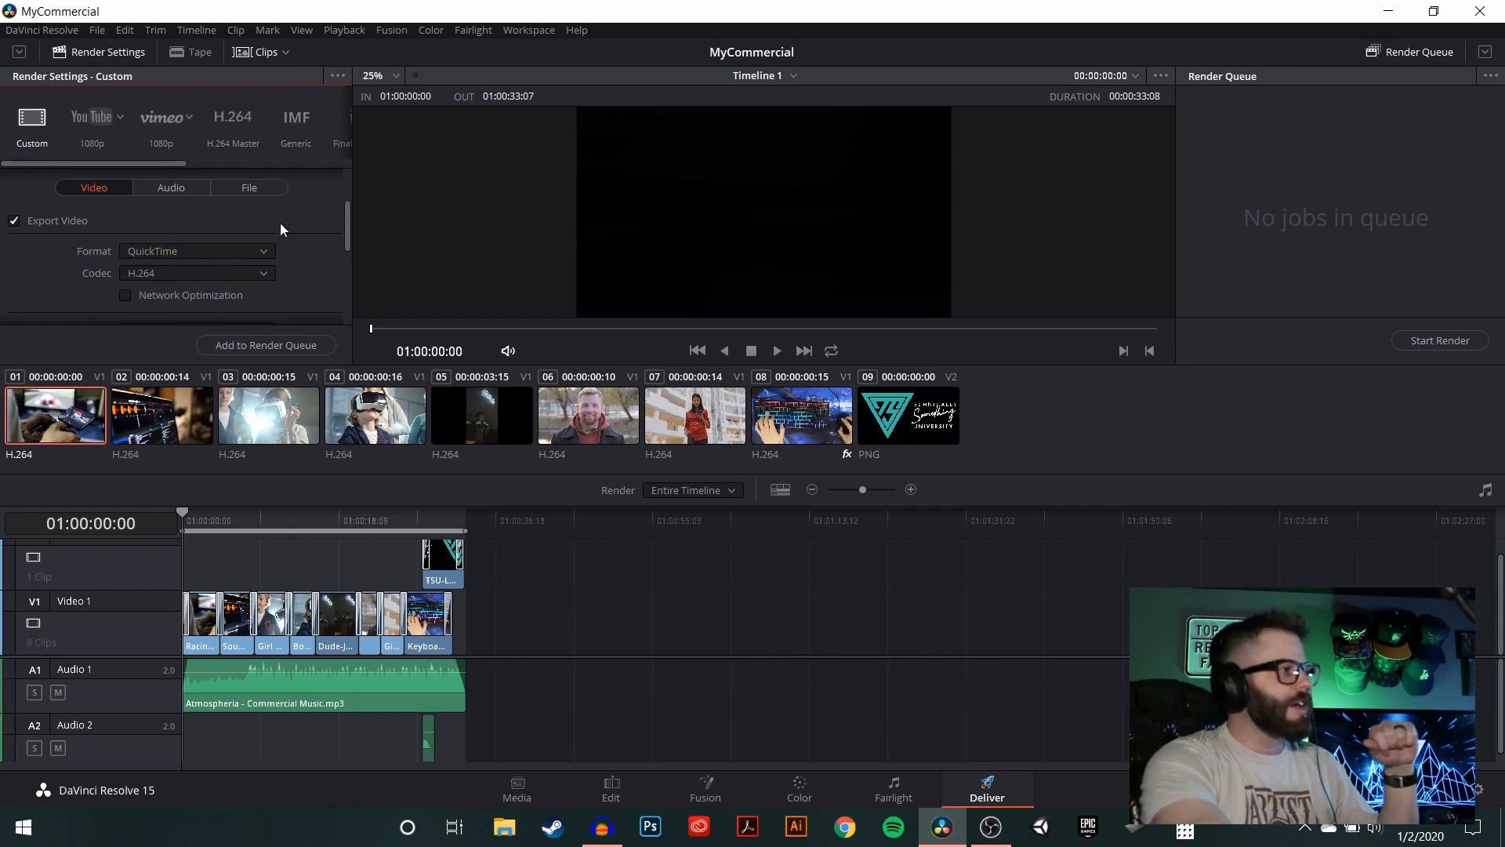
scroll(298, 234, down, 2)
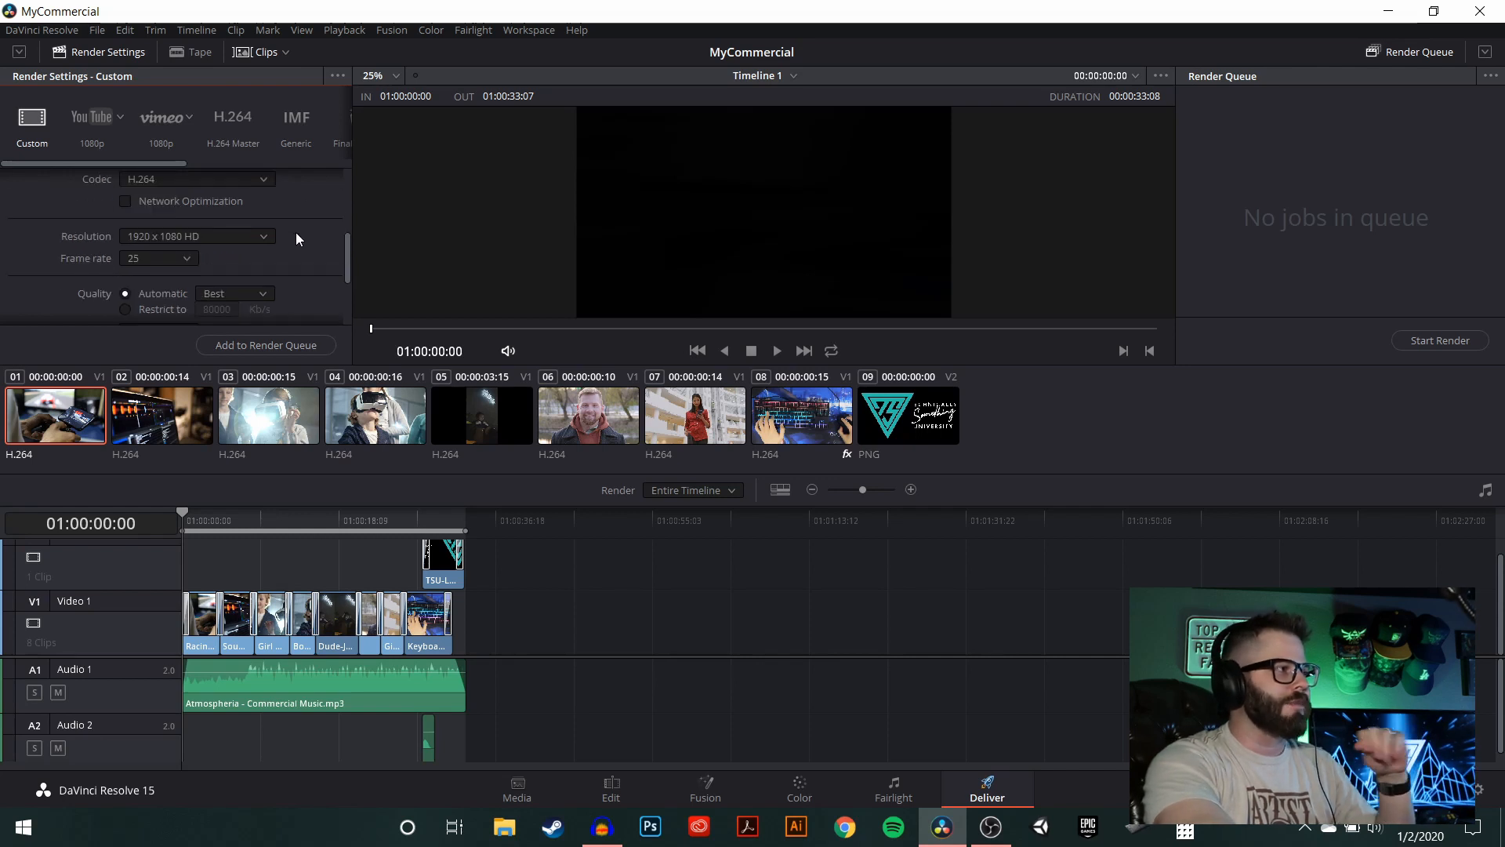
scroll(295, 229, down, 3)
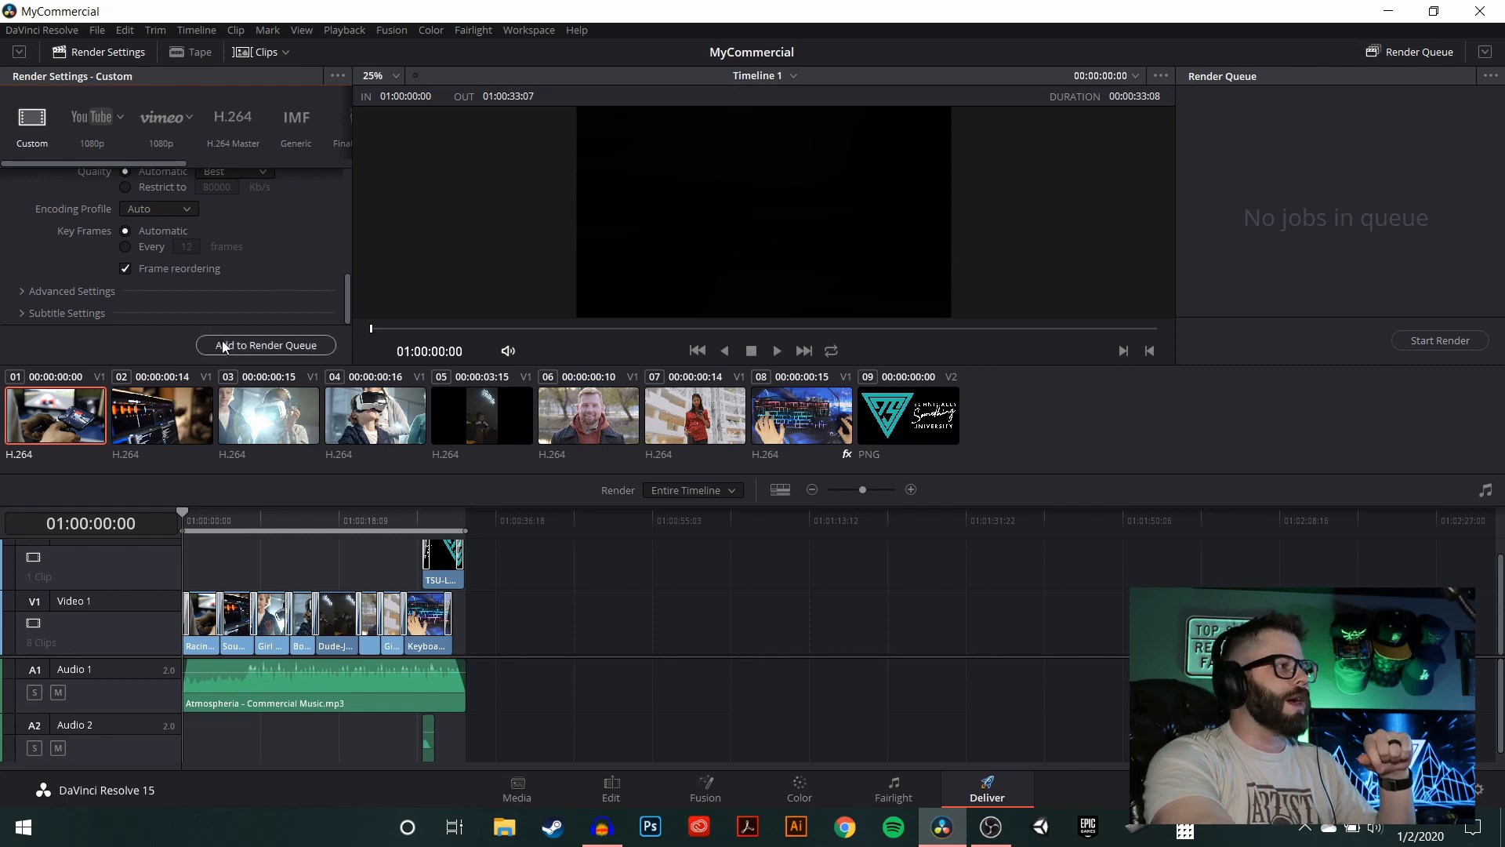
click(291, 348)
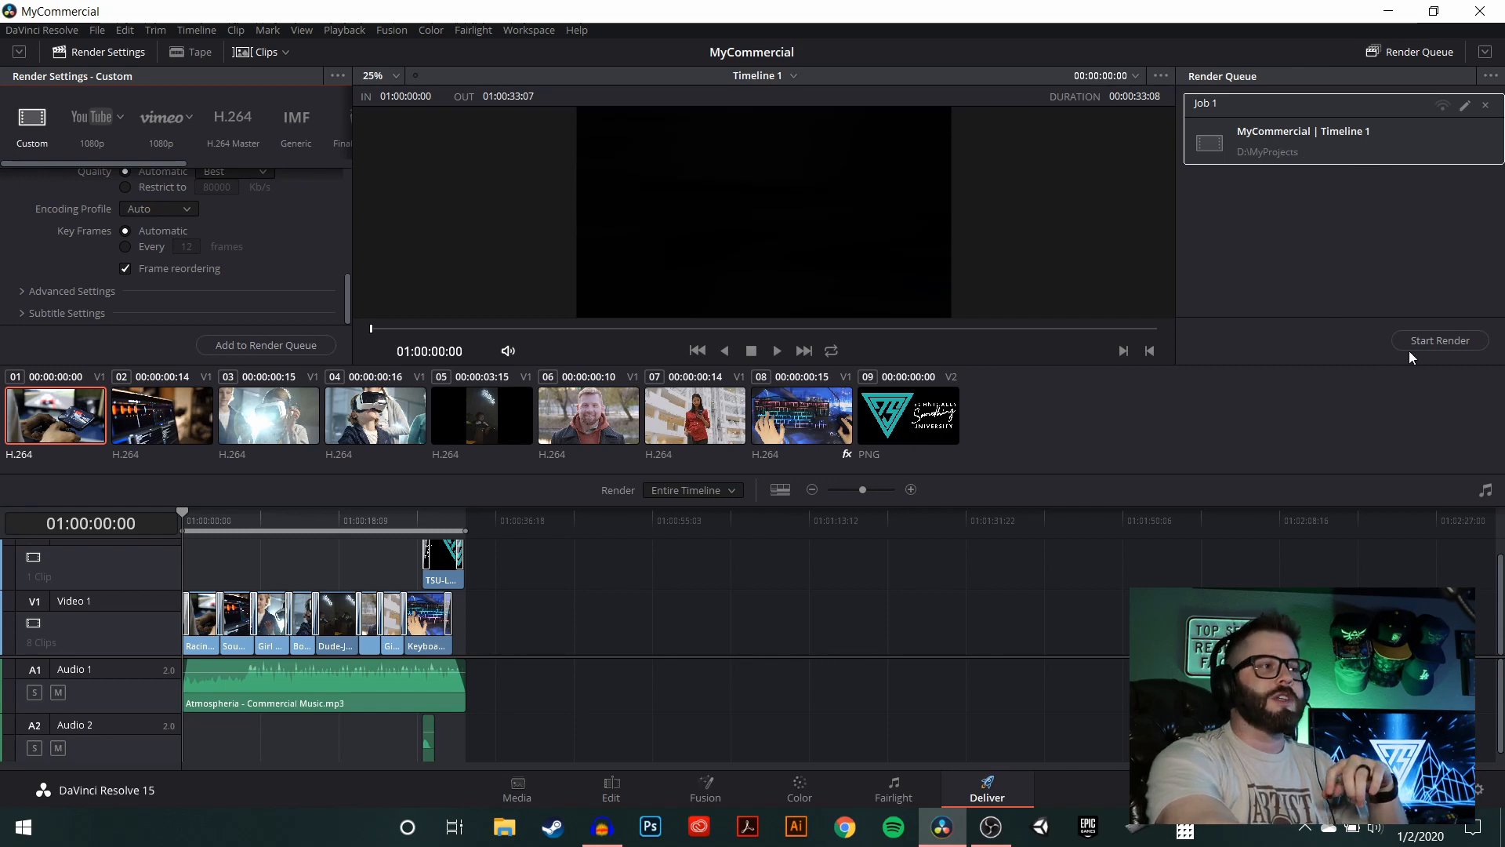
click(1437, 341)
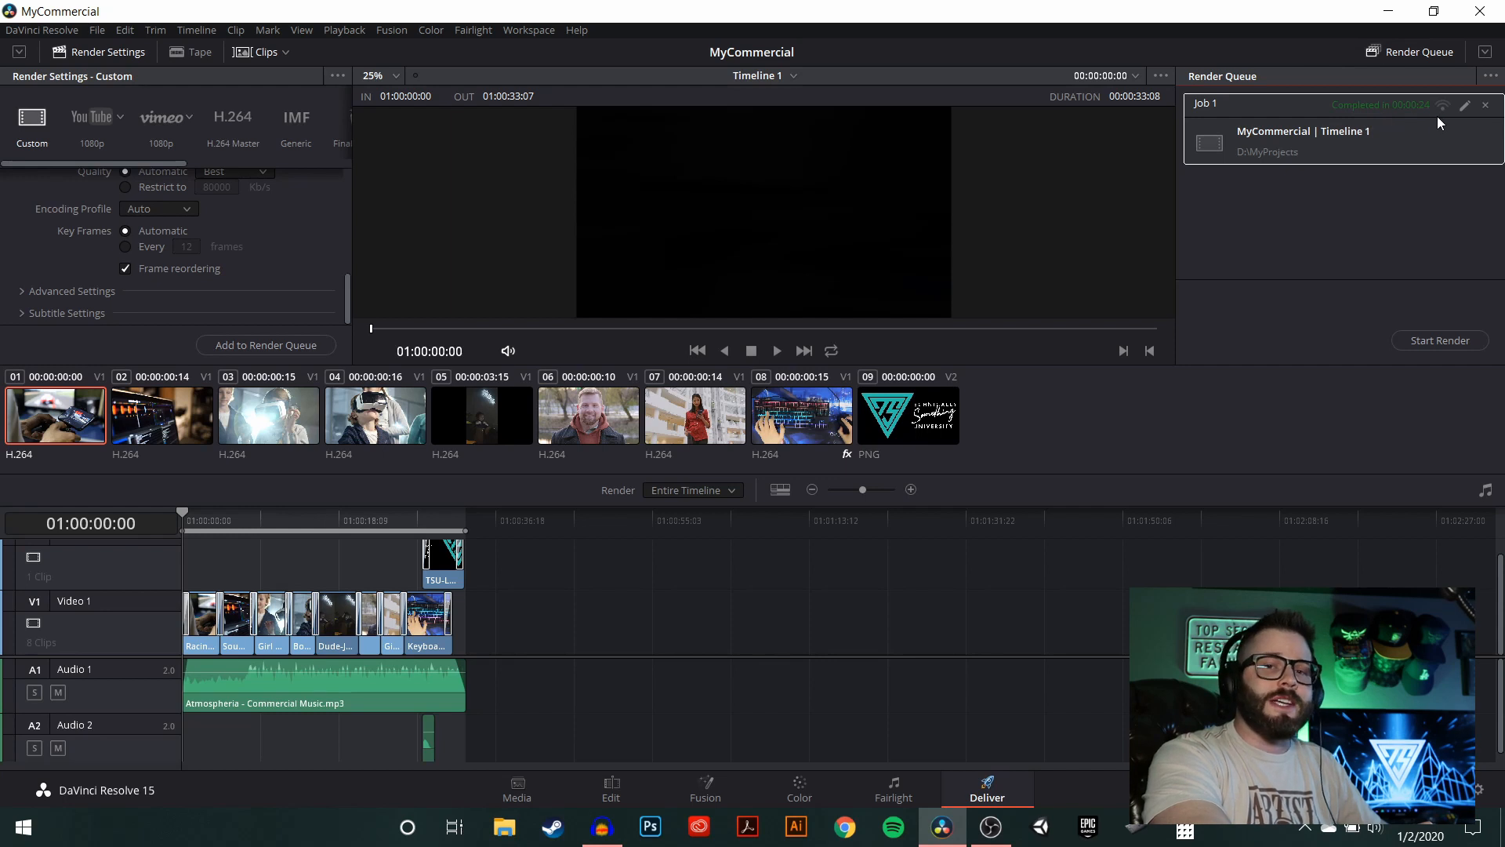
click(1485, 107)
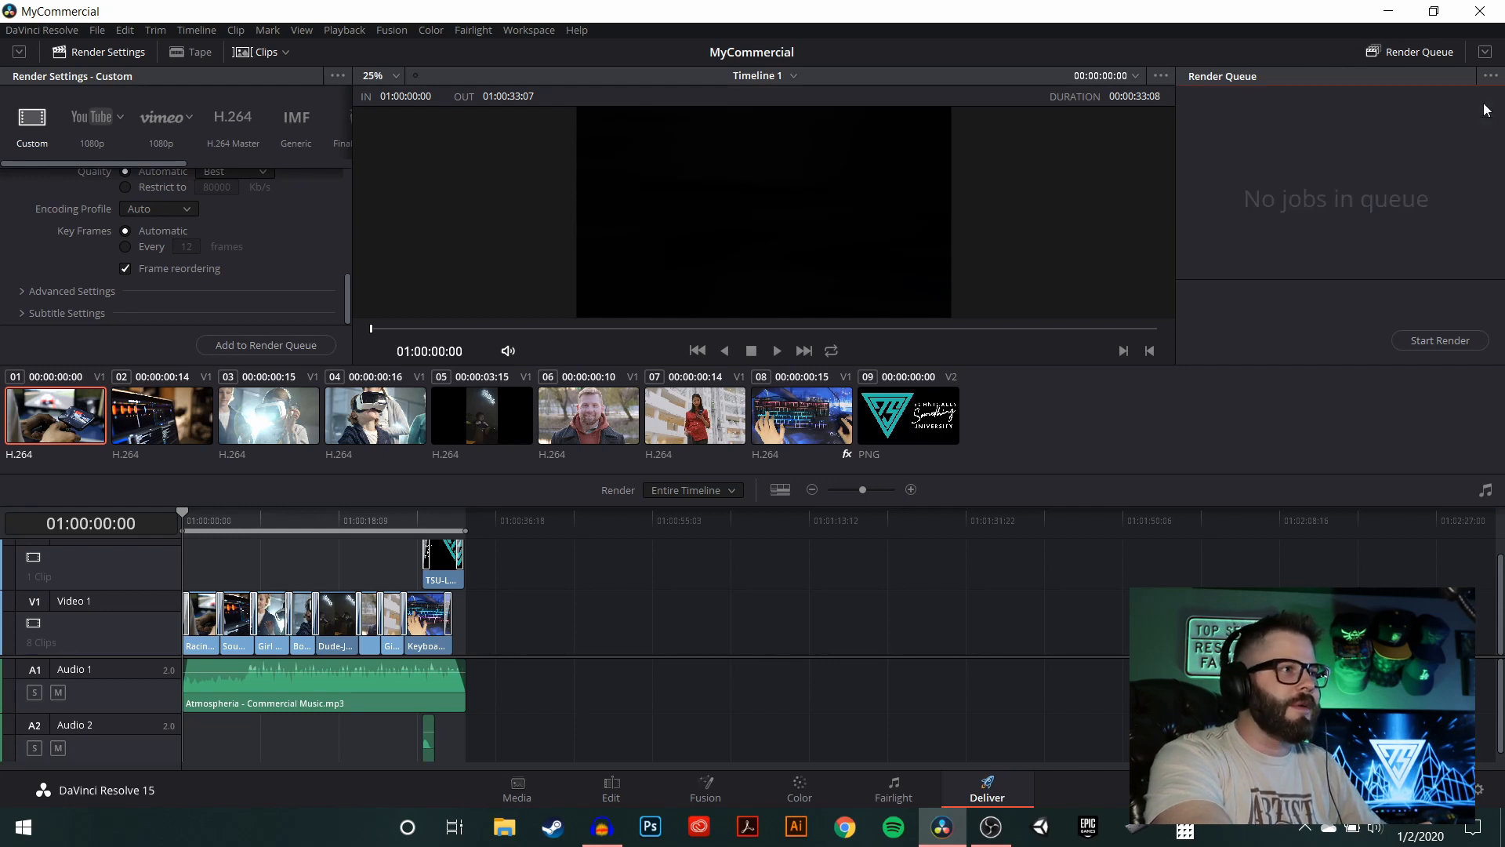
- Minimize the editor, switch to File Explorer and open the MyProjects folder on the Data (D:) drive
click(1389, 13)
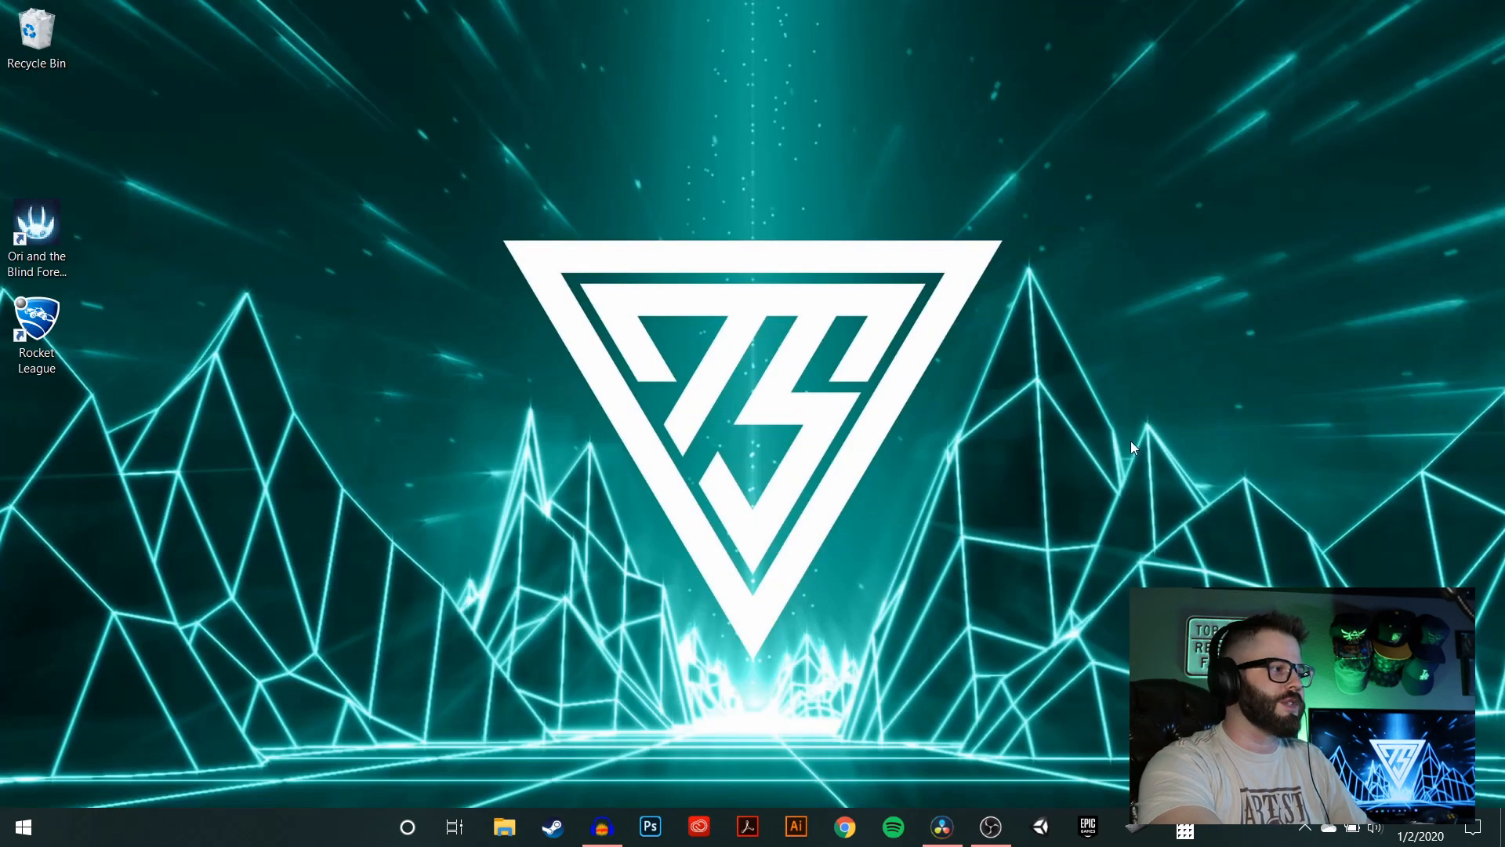
click(502, 827)
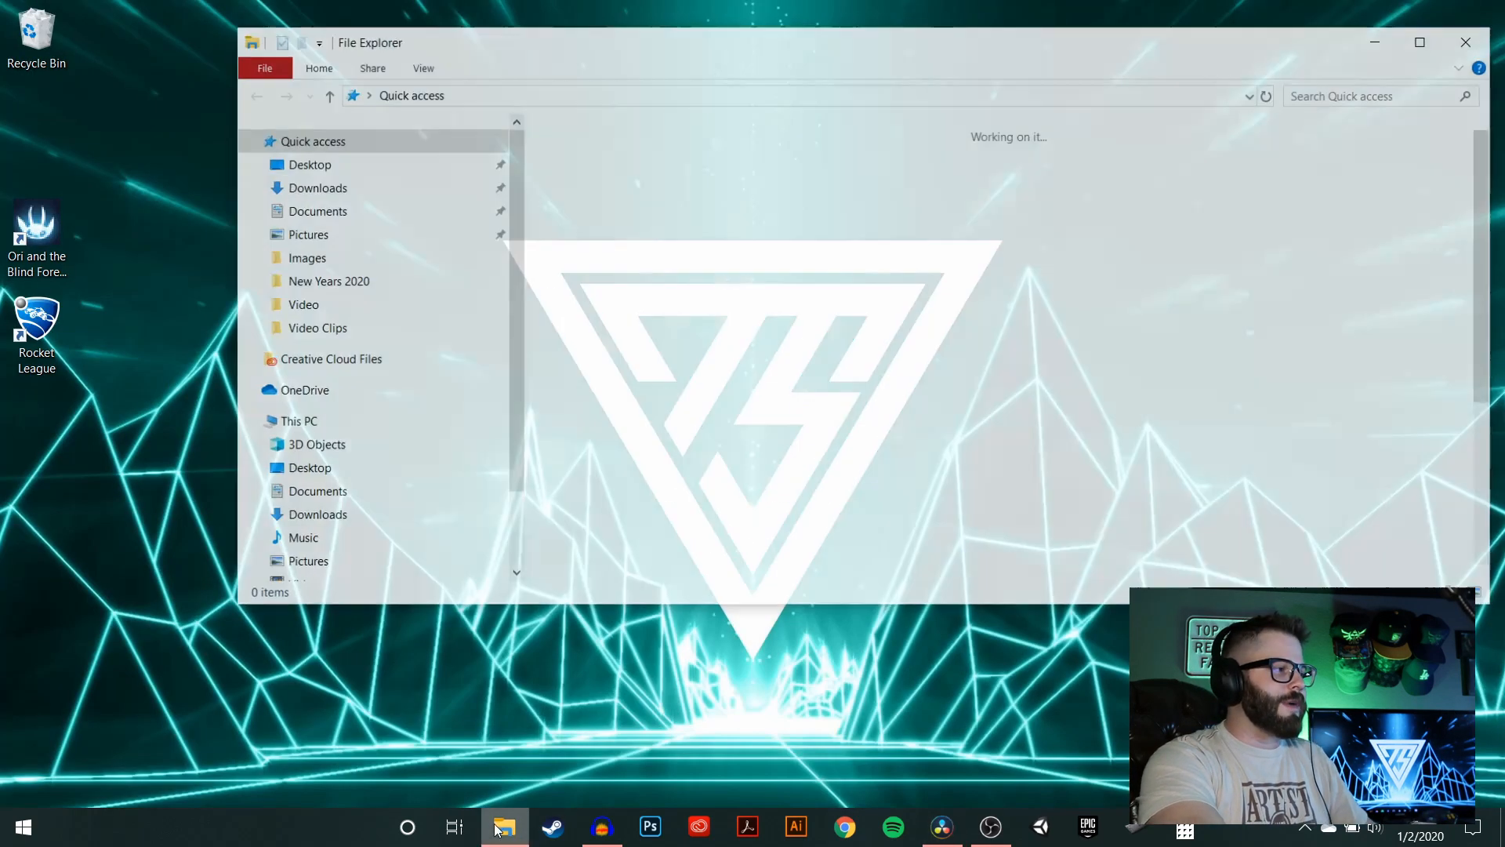
scroll(368, 470, down, 3)
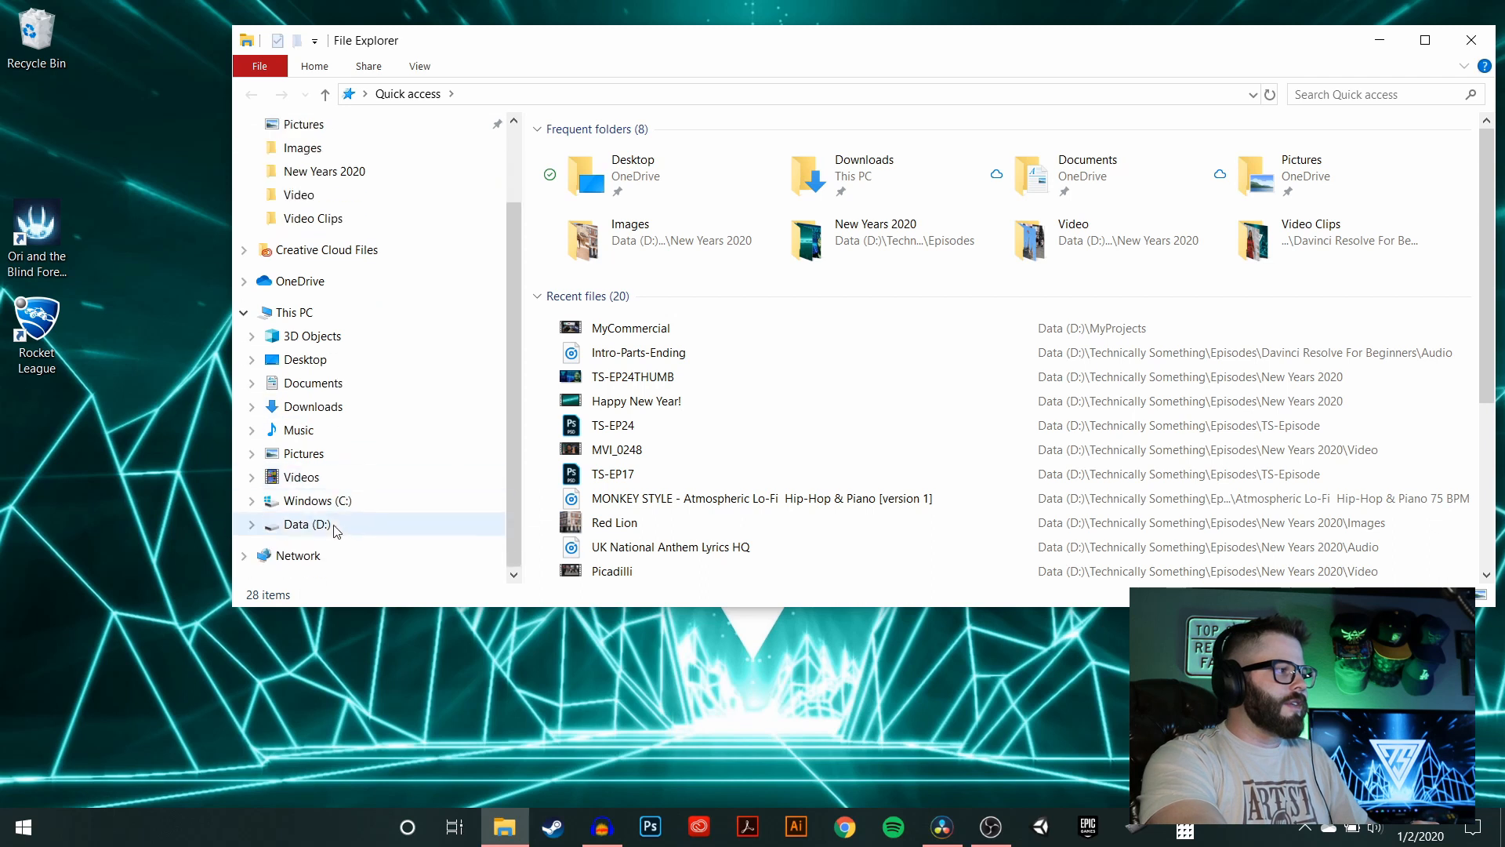
click(337, 525)
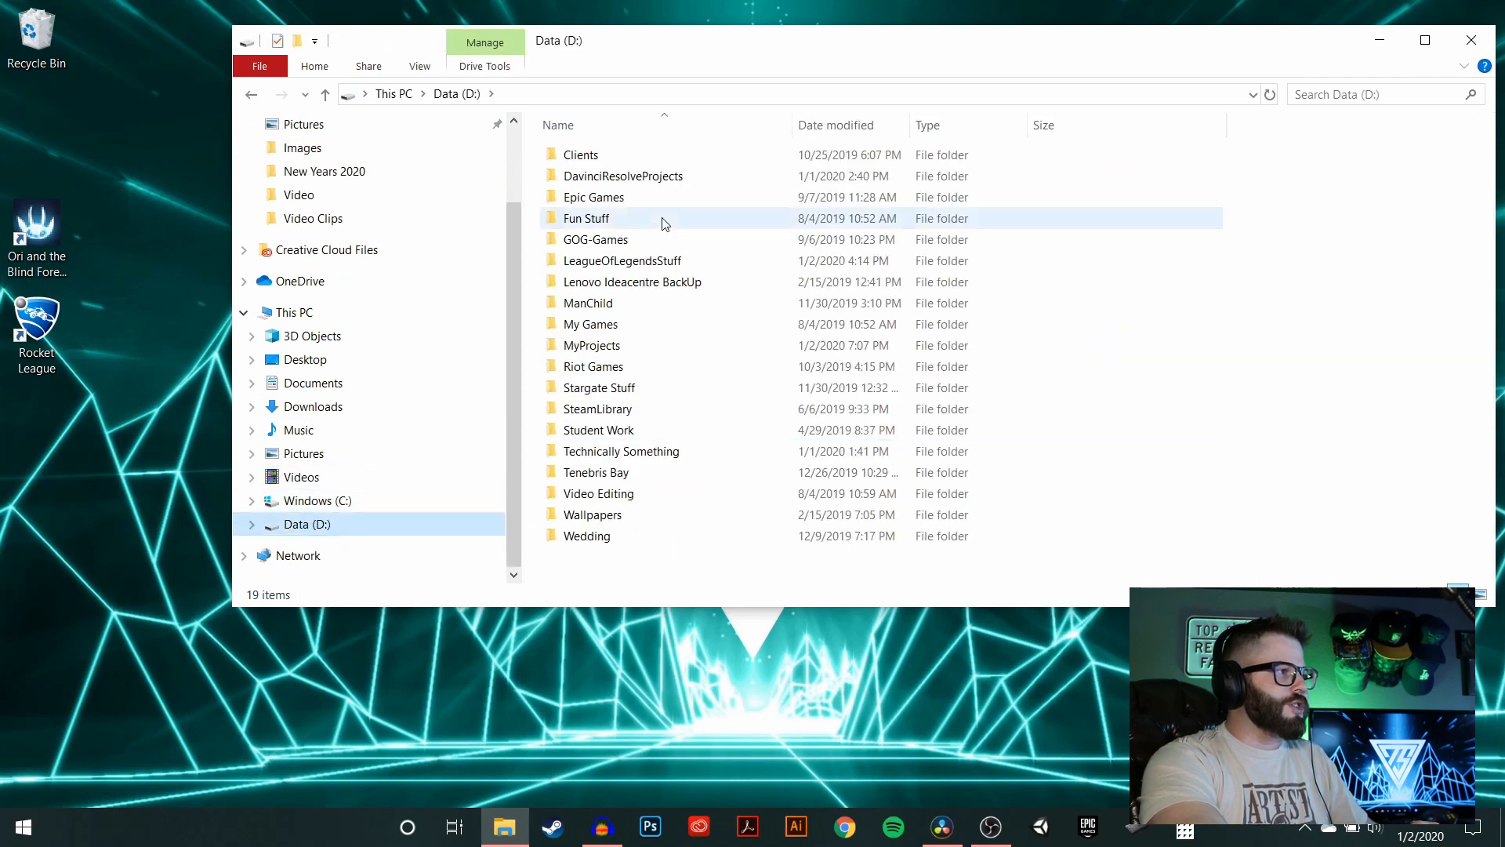
double_click(631, 350)
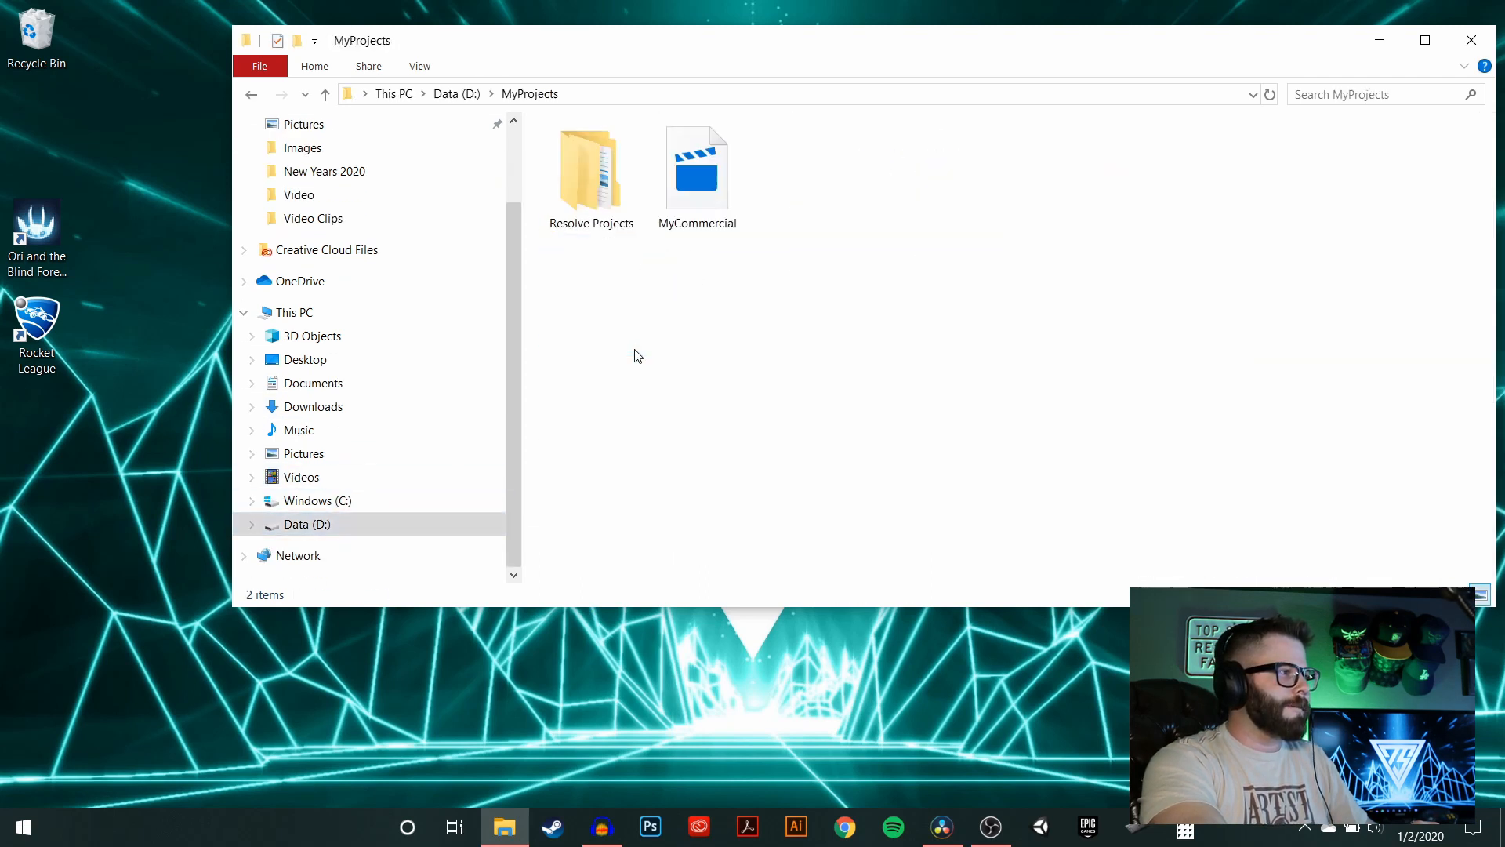
- Check the file properties of the exported MyCommercial video, then play it in the default video player
right_click(691, 216)
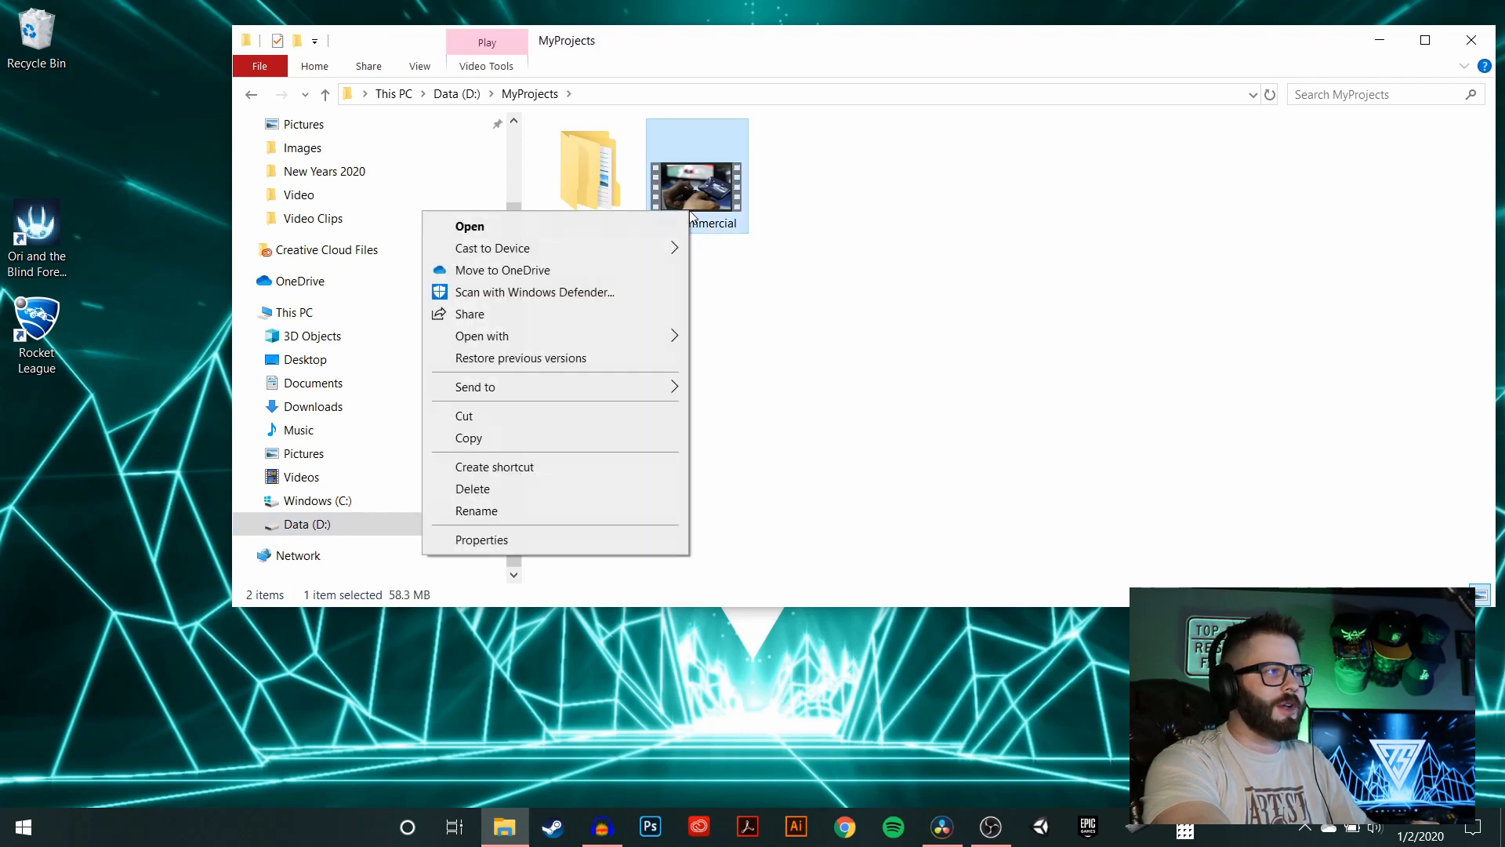
click(539, 543)
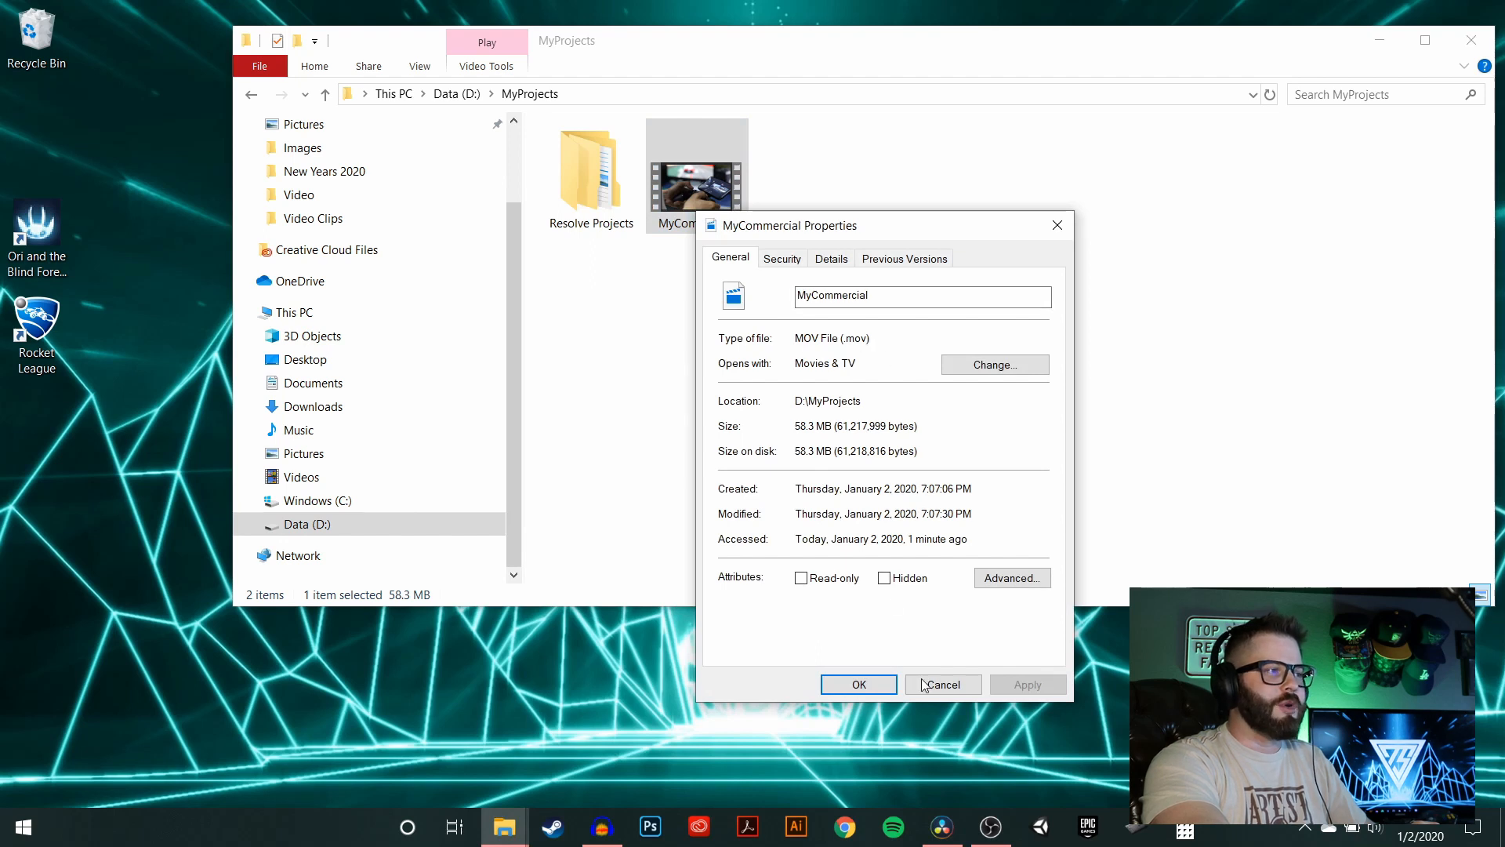
click(947, 690)
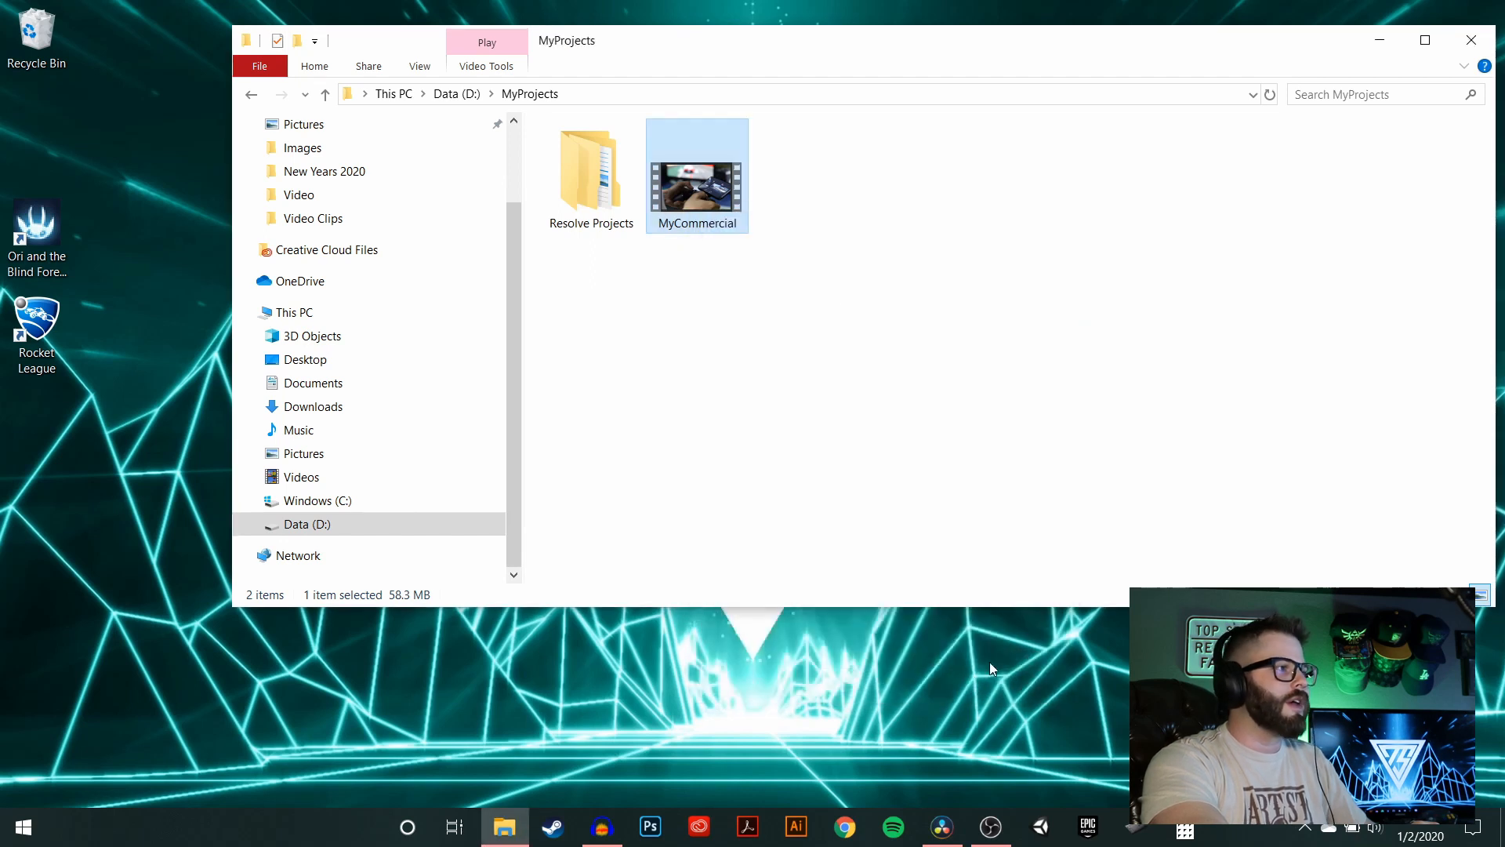
double_click(715, 195)
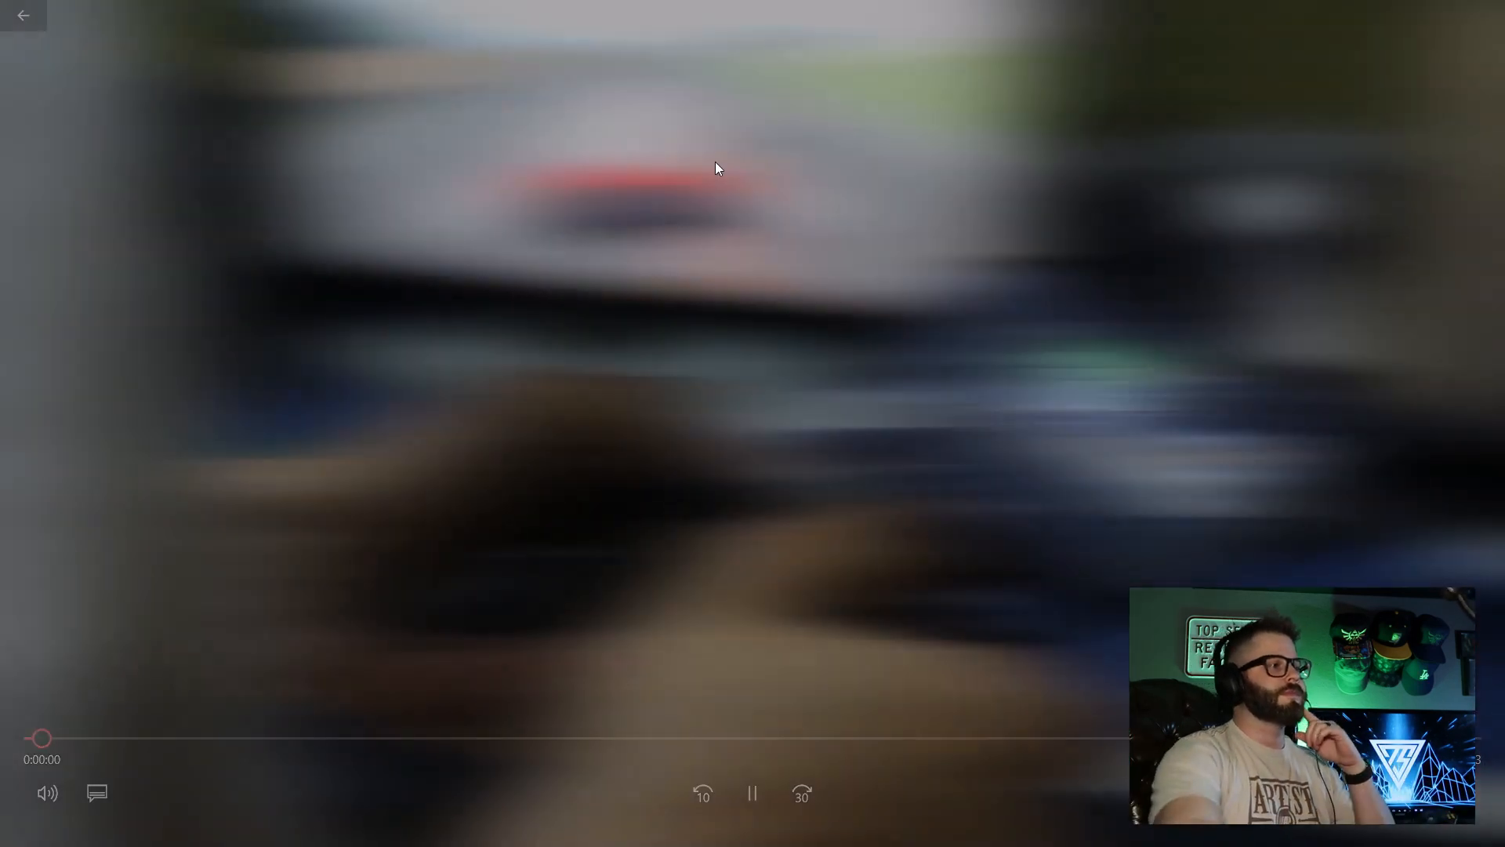